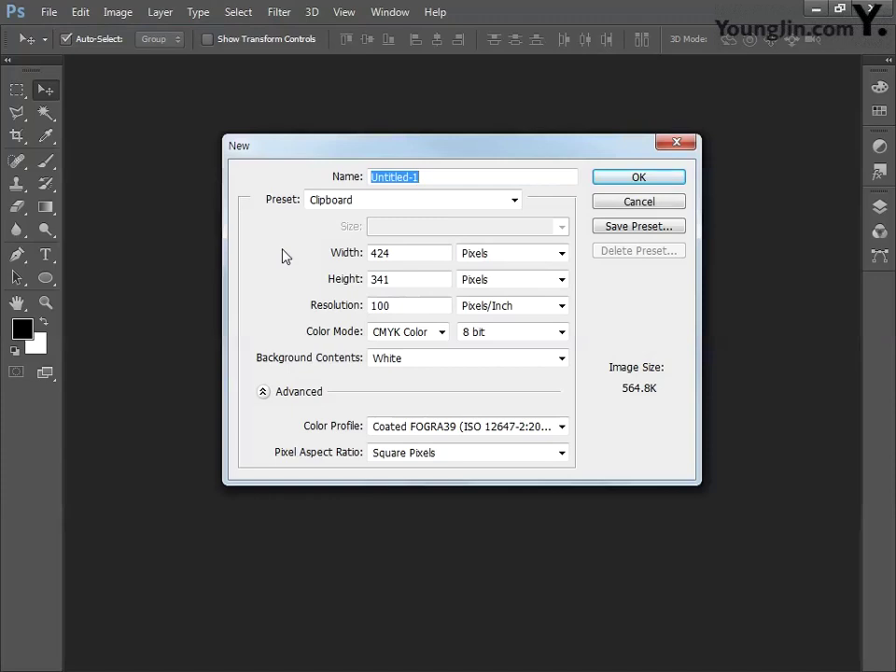
Step: Create a new document 251 mm wide and 178 mm high in CMYK Color mode
double_click(404, 252)
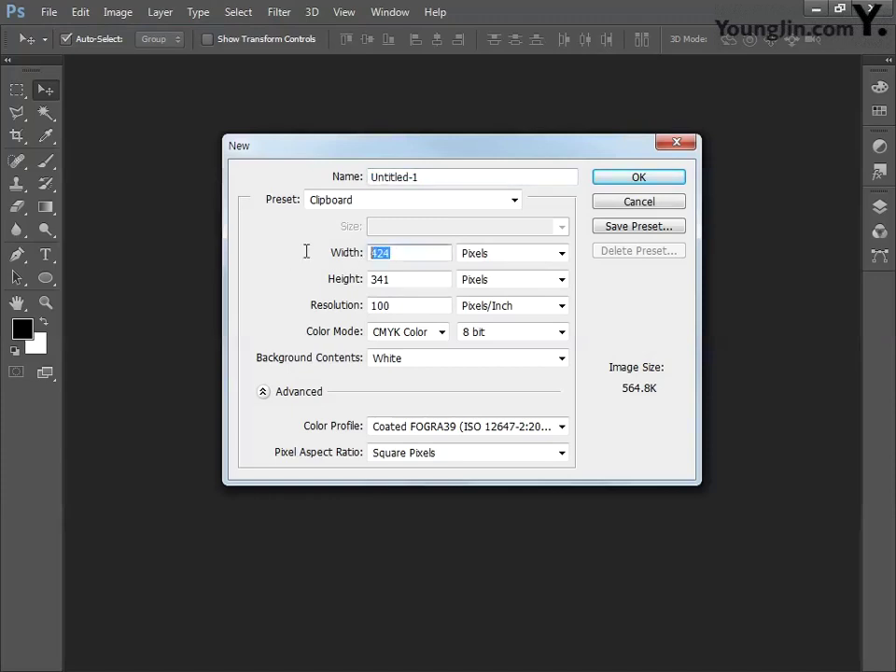
type("251")
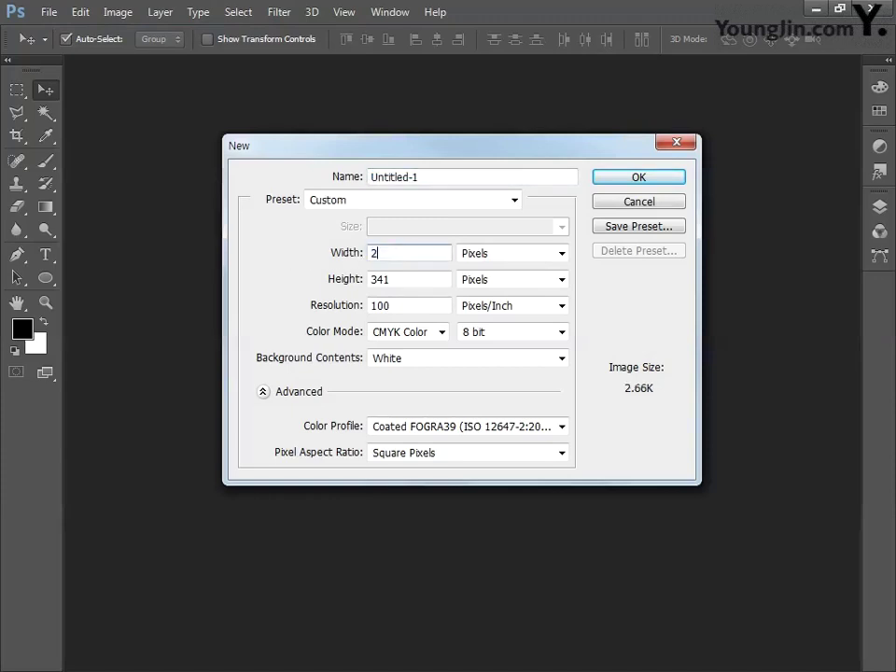
left_click(466, 259)
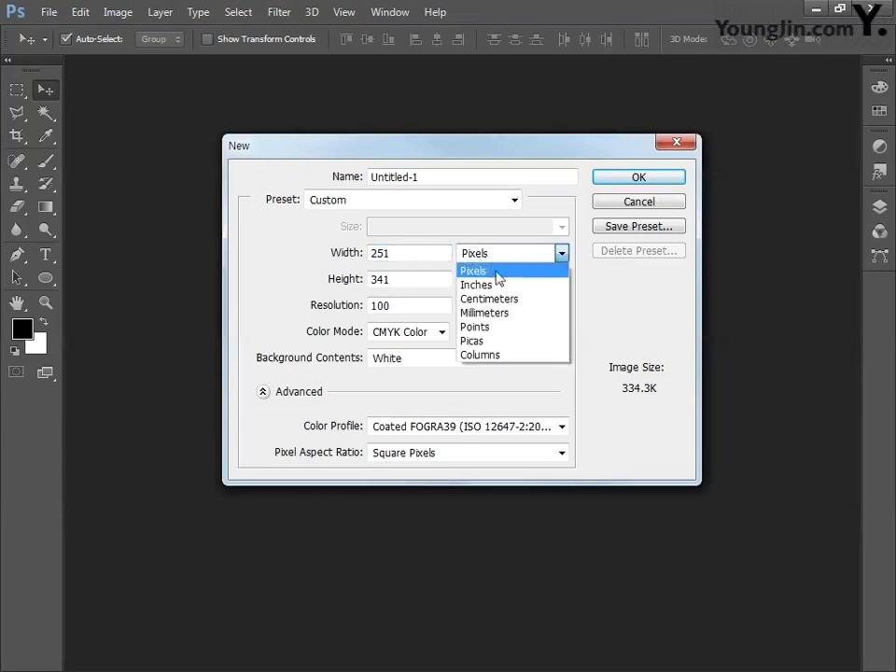
left_click(500, 315)
double_click(414, 280)
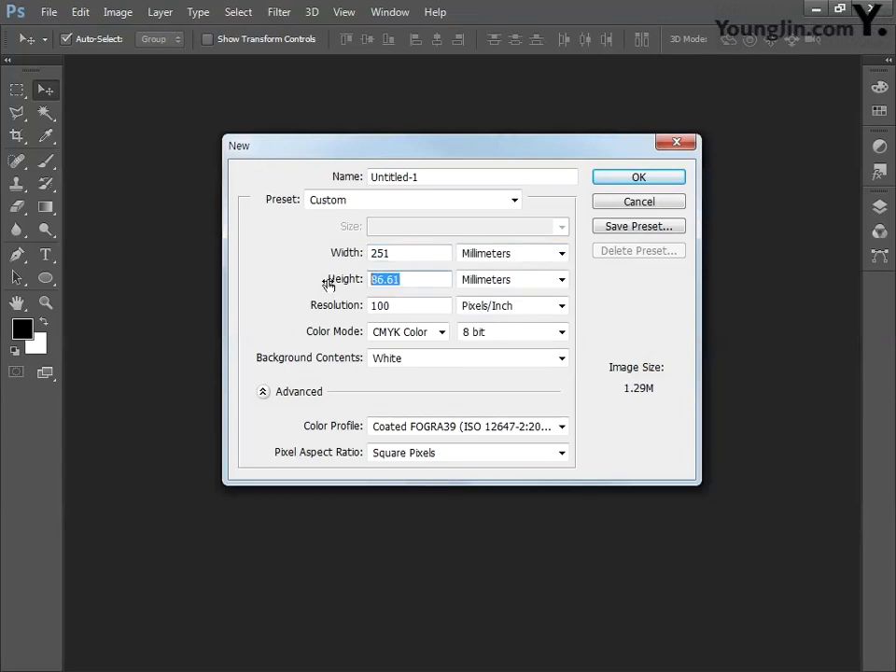
type("178")
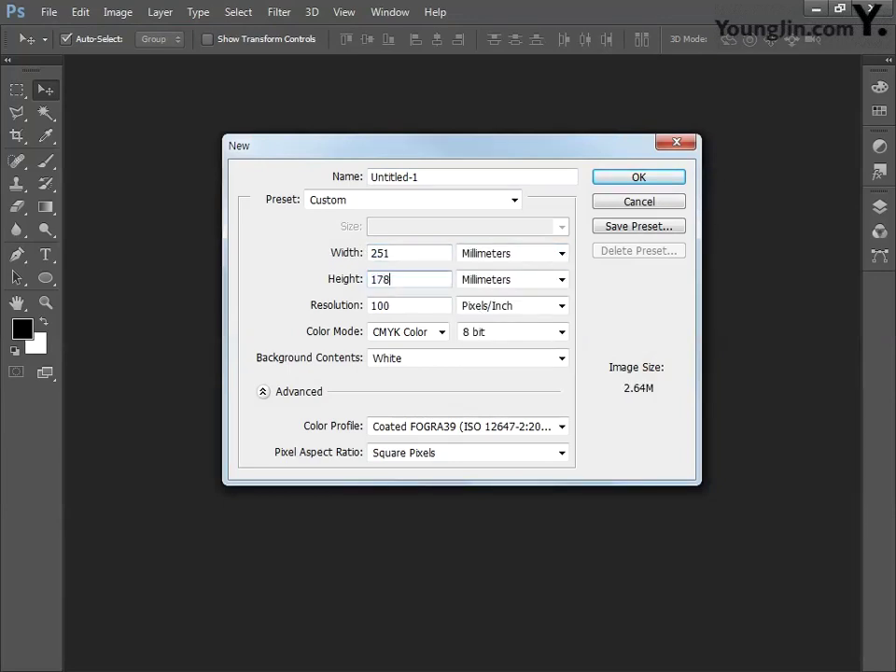
left_click(444, 336)
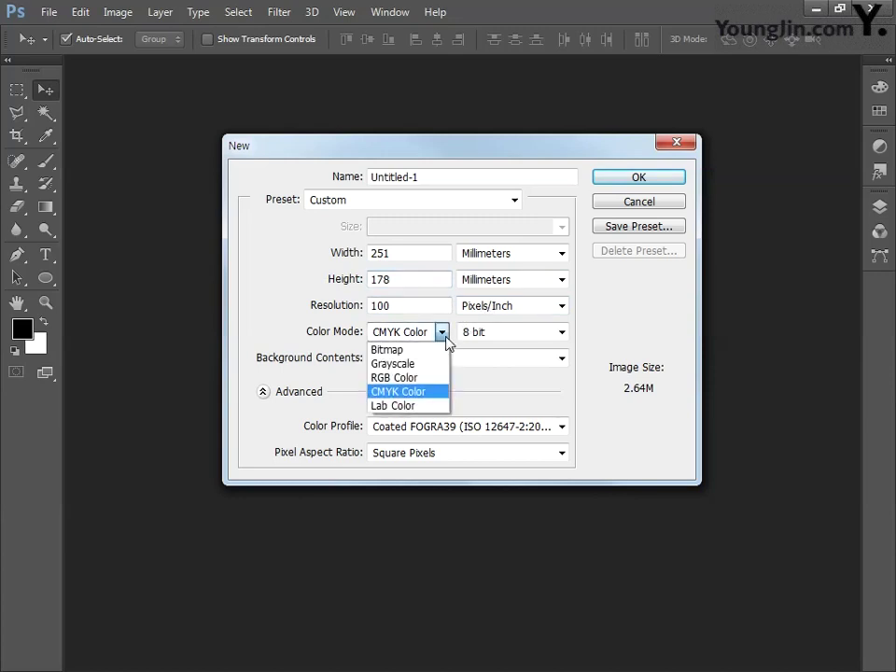
left_click(421, 392)
left_click(632, 182)
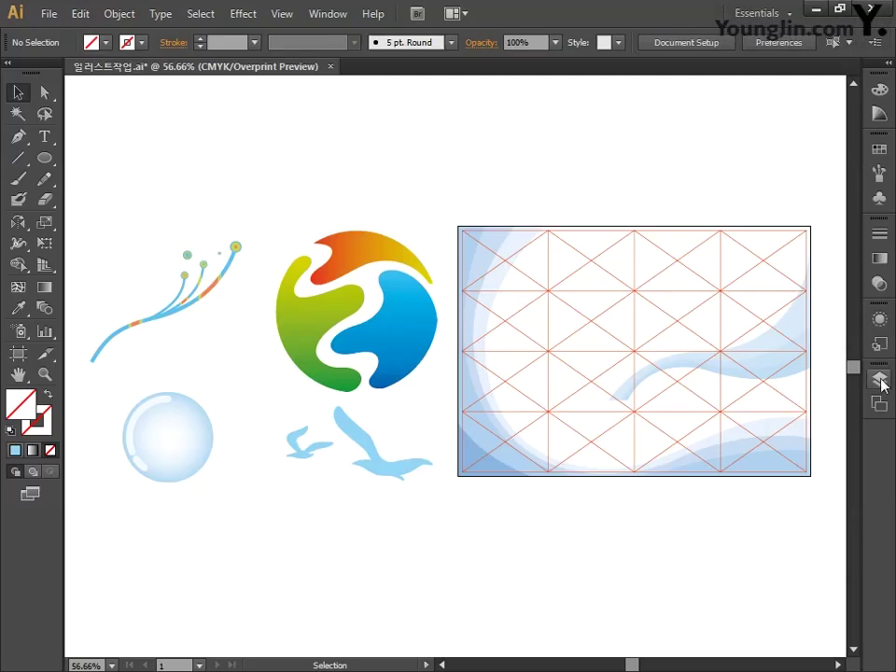
Step: Switch to Illustrator, make the 그리드 layer active and select and copy the whole red grid over the artboard
left_click(880, 379)
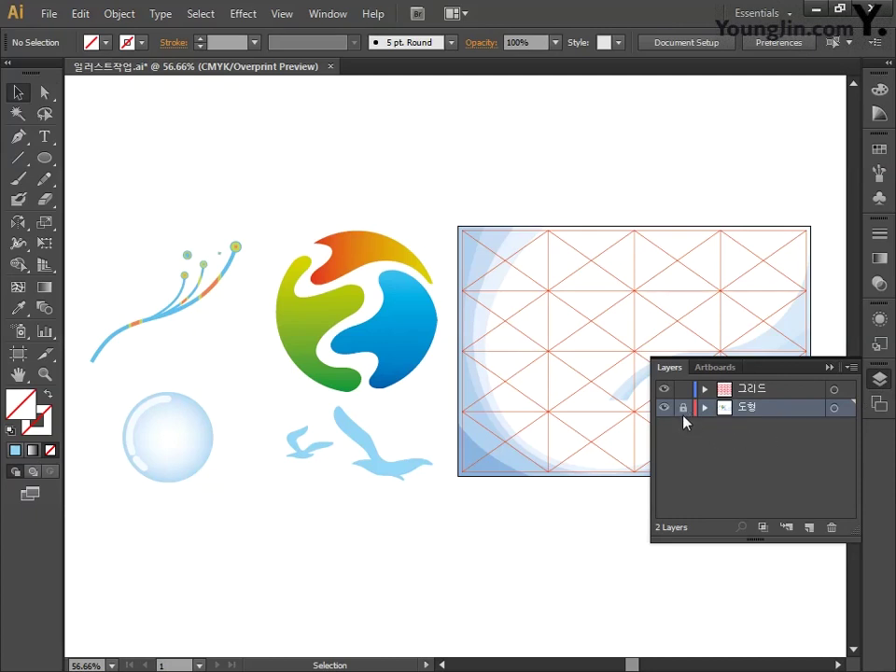
left_click(753, 397)
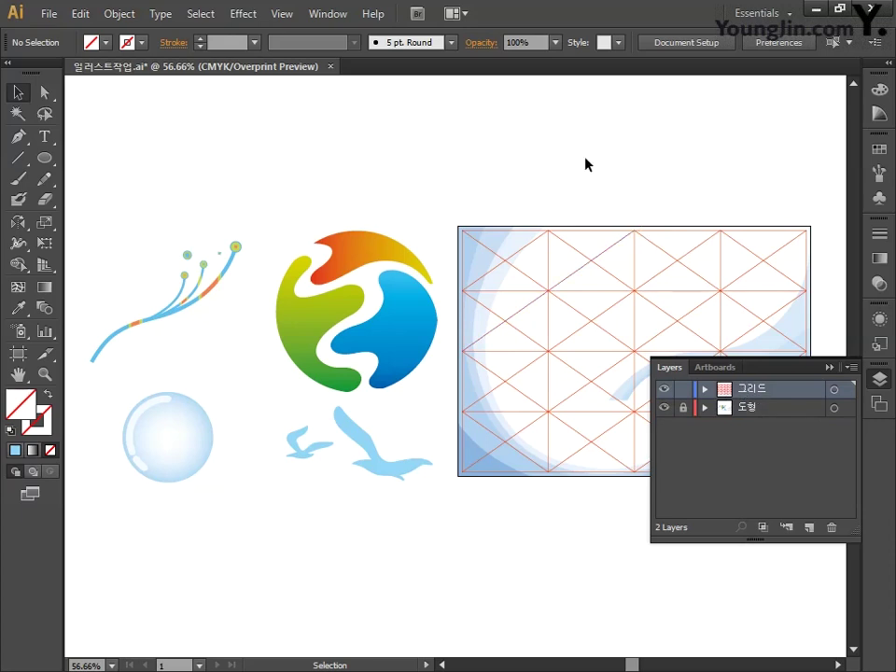
left_click_drag(449, 199, 830, 560)
left_click_drag(609, 539, 444, 531)
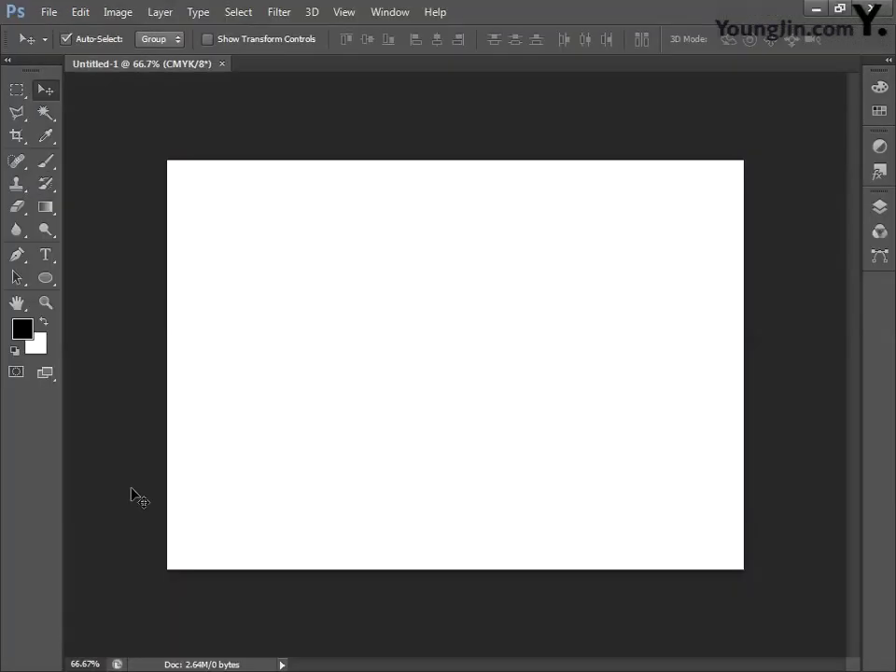
Step: Switch to Photoshop and paste the copied grid into the blank document as pixels at its original size
key("ctrl+v")
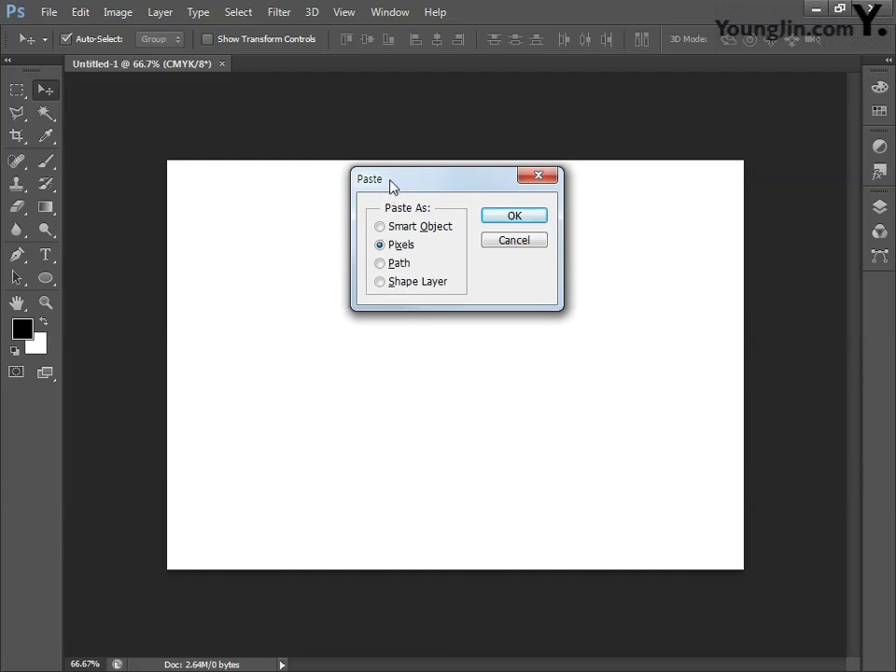
left_click(520, 221)
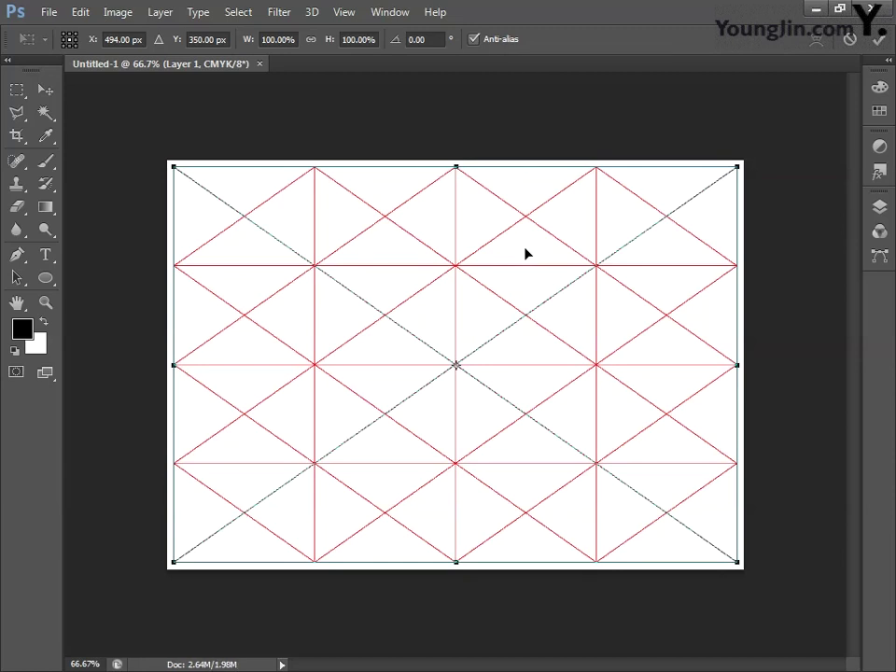
key("Return")
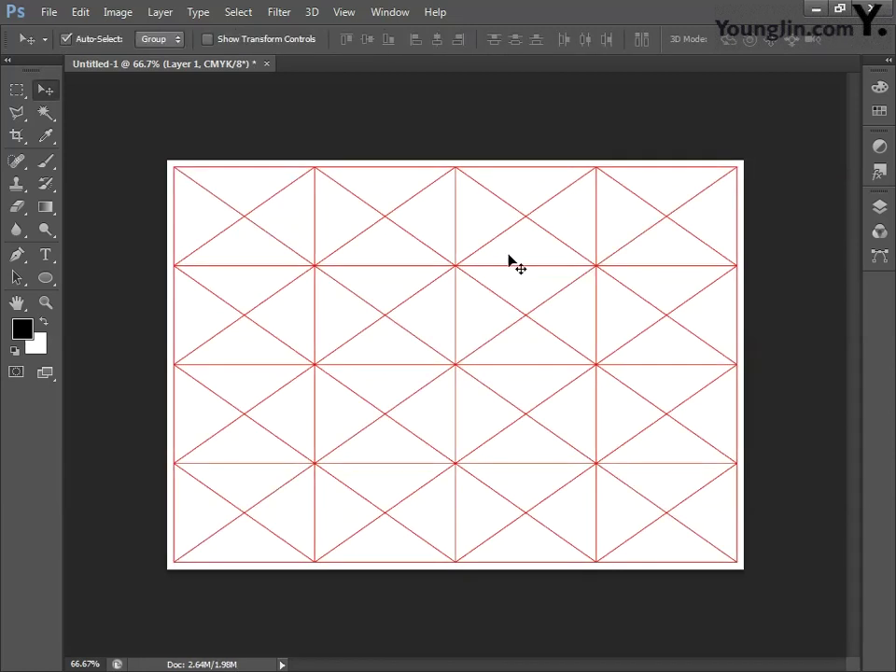
Step: Rename the pasted grid's layer as 그리드
left_click(878, 210)
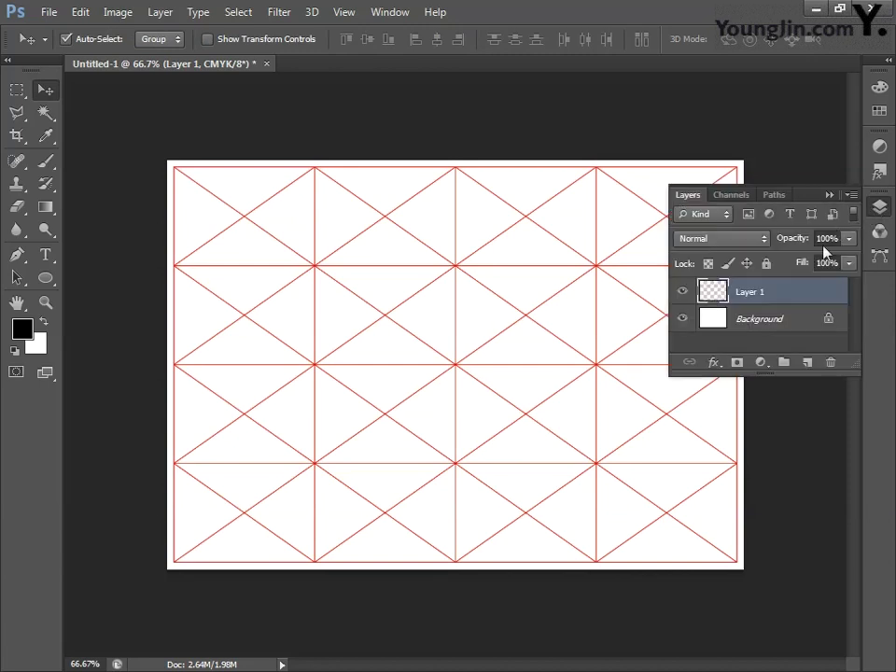
double_click(750, 295)
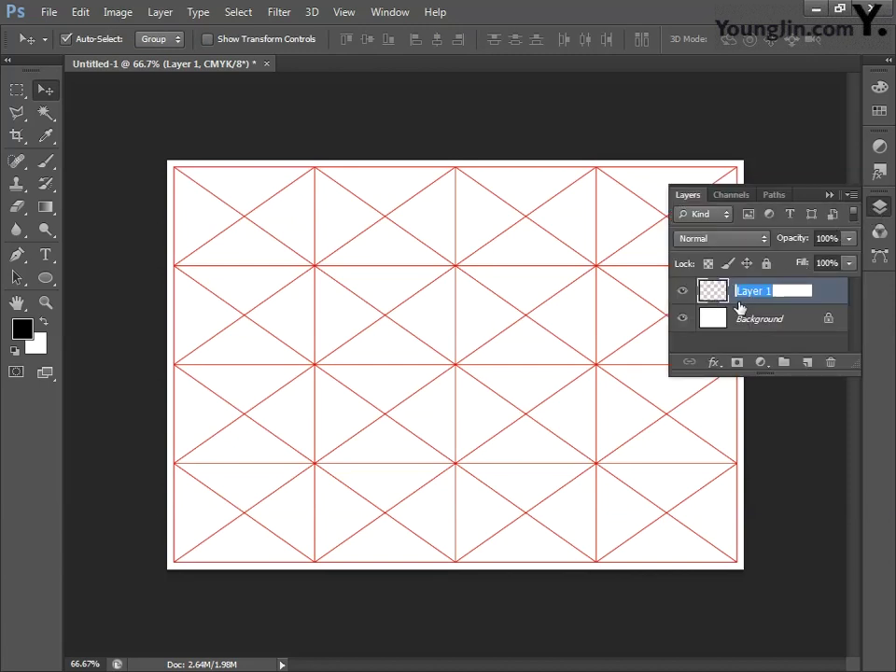
type("r")
type("그리드")
key("Return")
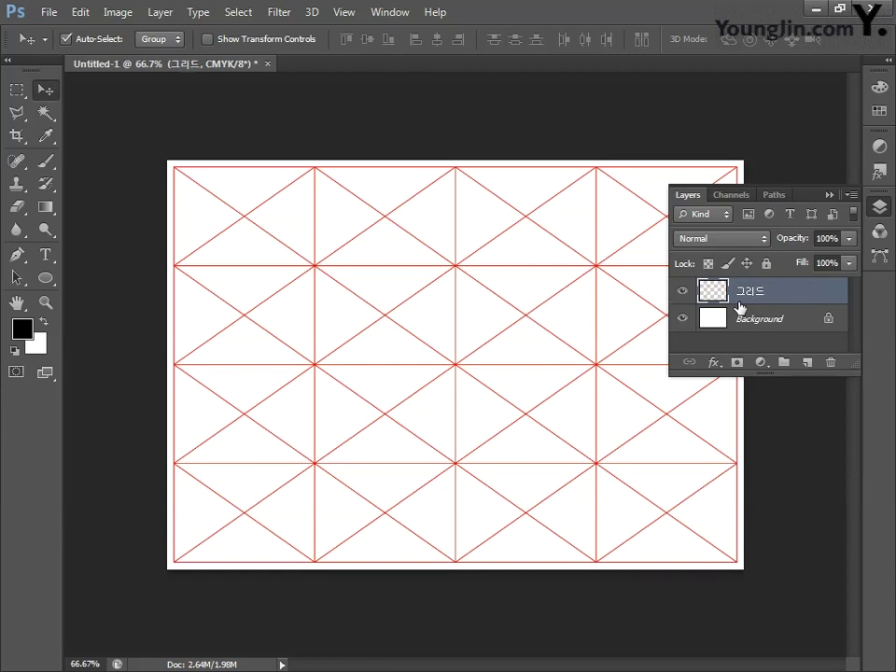
Step: Align the vertical centers of the 그리드 and Background layers, and fully lock the 그리드 layer
left_click(769, 326, "shift")
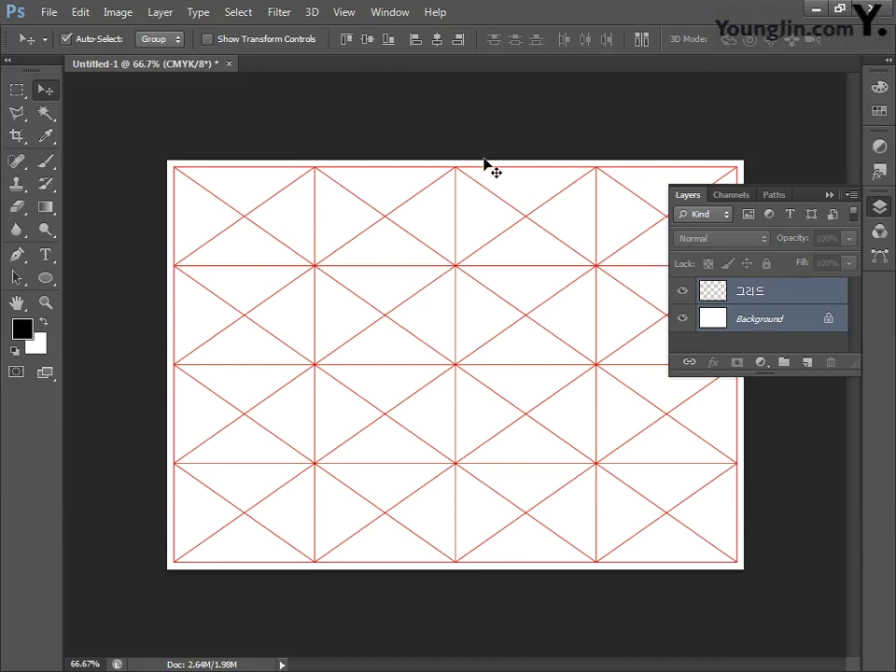
left_click(368, 41)
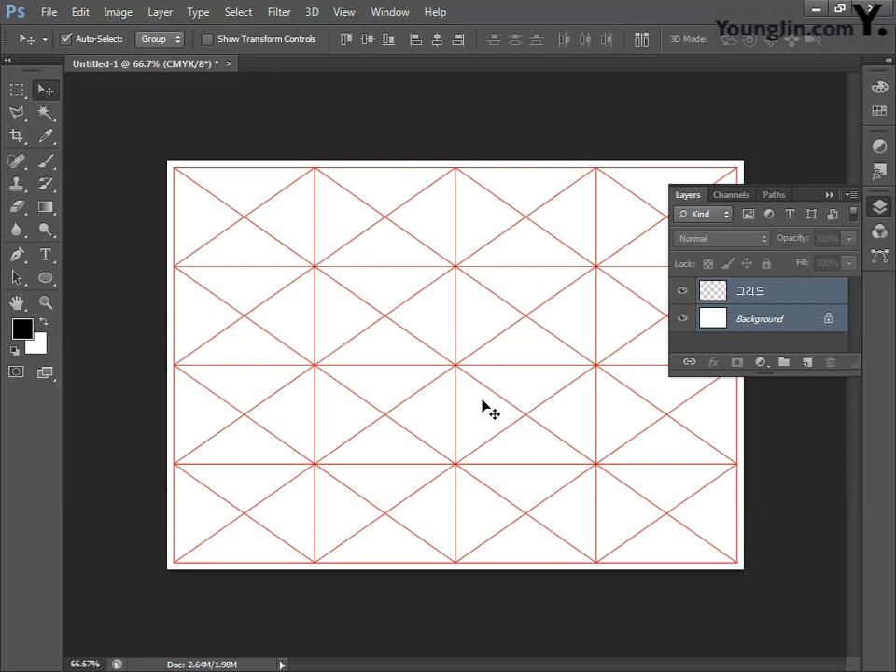
left_click(786, 294)
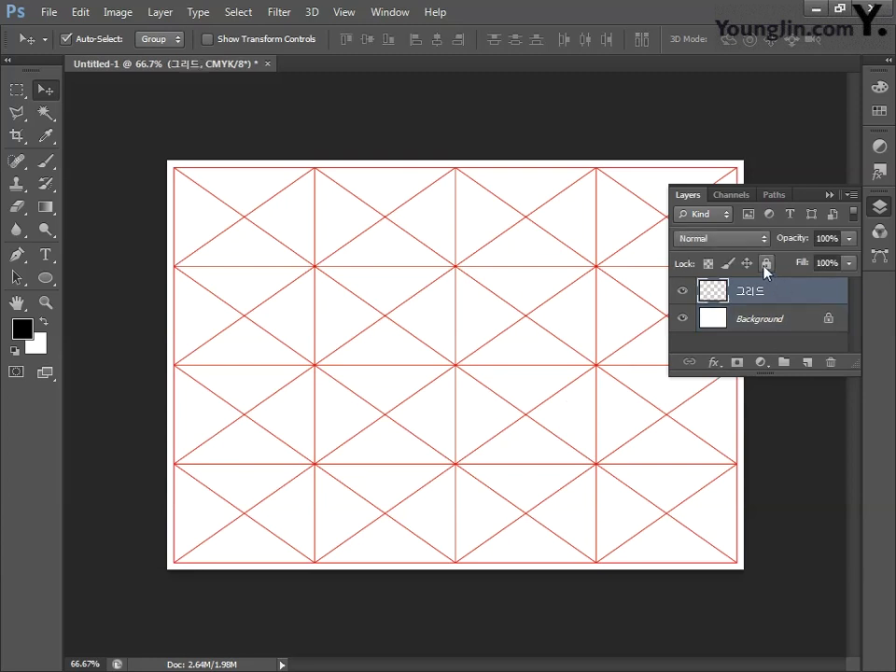
left_click(766, 264)
left_click_drag(778, 373, 773, 635)
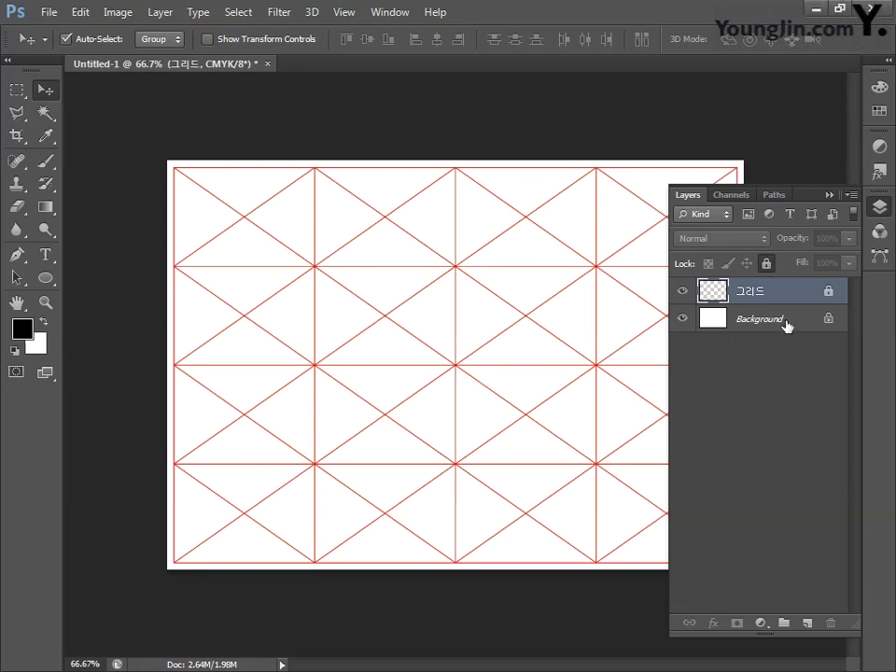
Step: Set the foreground color to C 80, M 0, Y 0, K 0
left_click(22, 328)
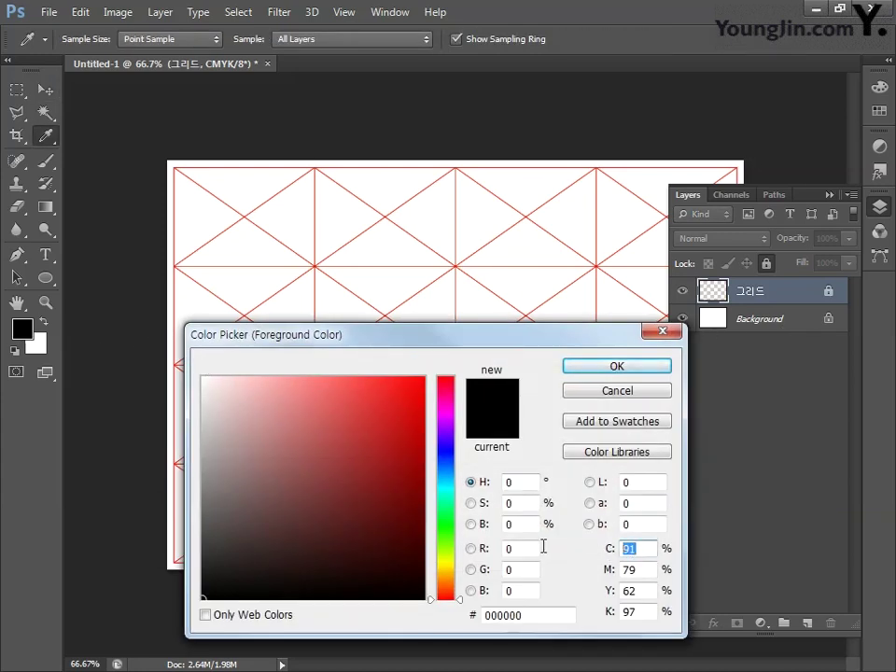
type("80")
key("Tab")
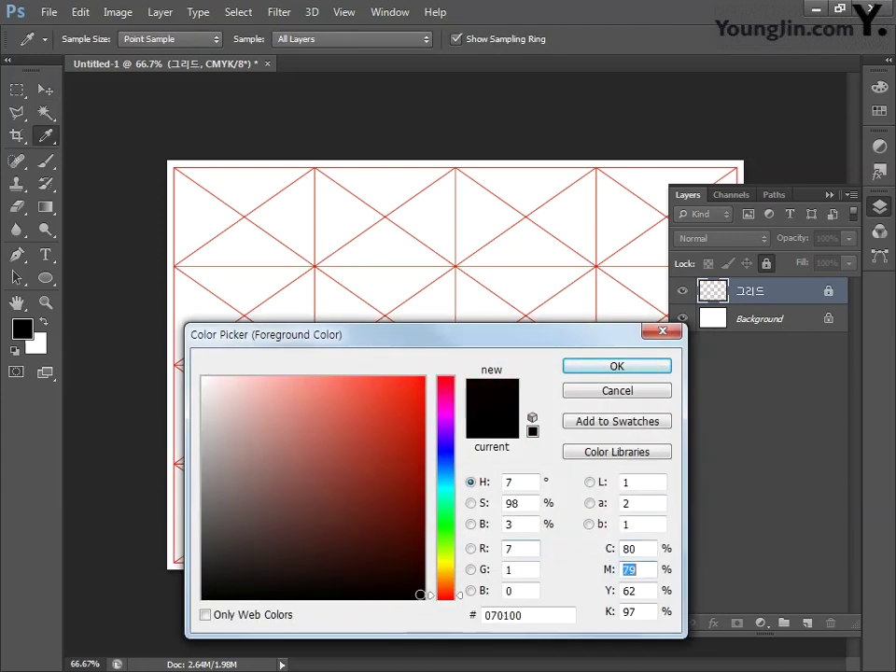
type("0")
key("Tab")
type("0")
key("Tab")
type("0")
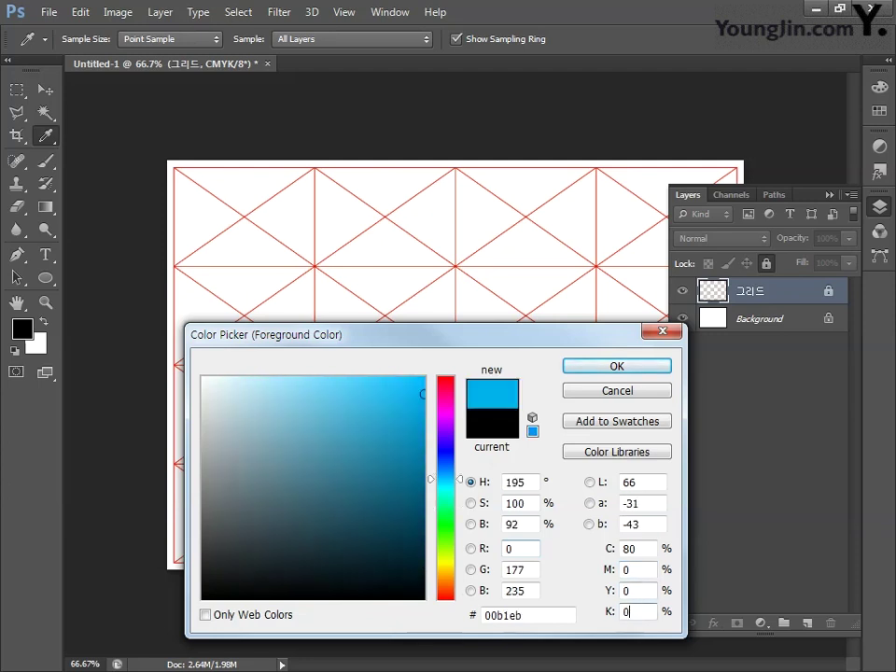
left_click(583, 369)
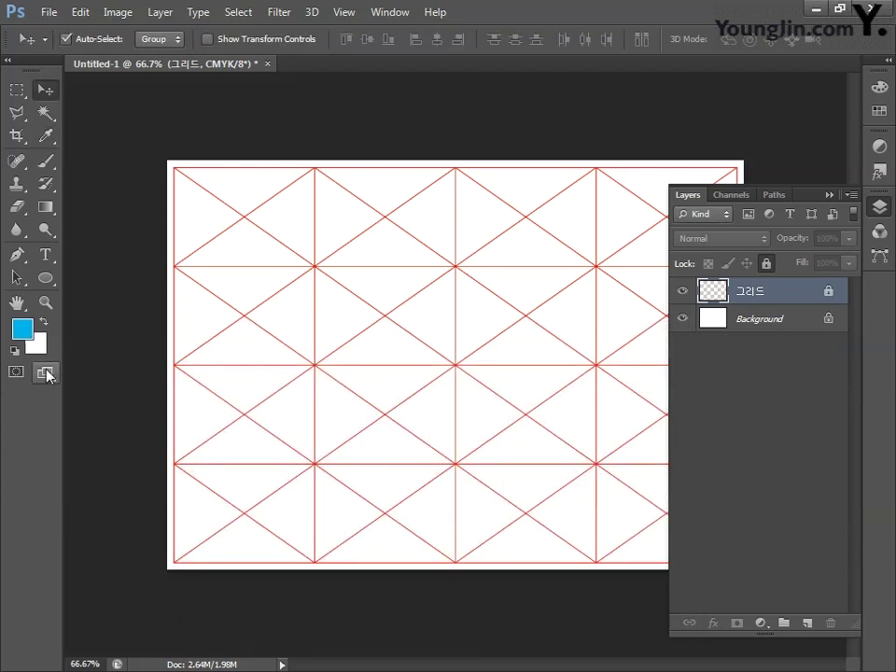
Step: Set the background color to C 40, M 0, Y 0, K 0
left_click(43, 342)
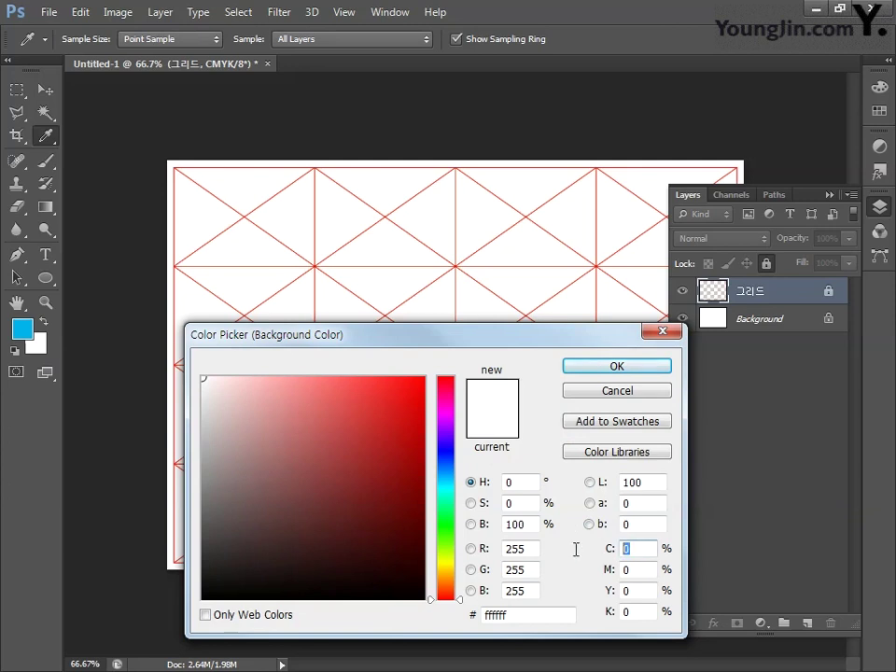
type("40")
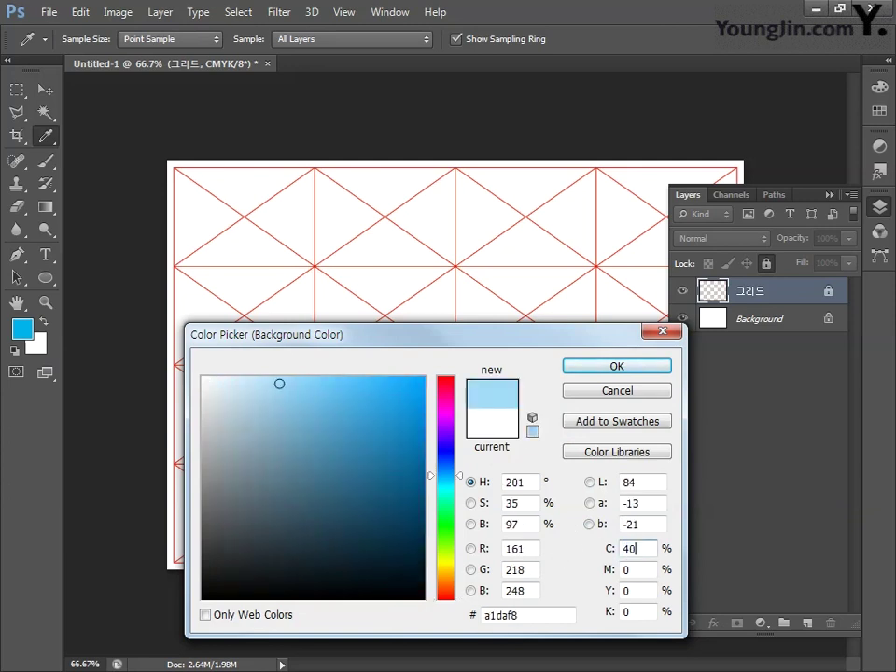
key("Tab")
key("Tab")
key("Tab")
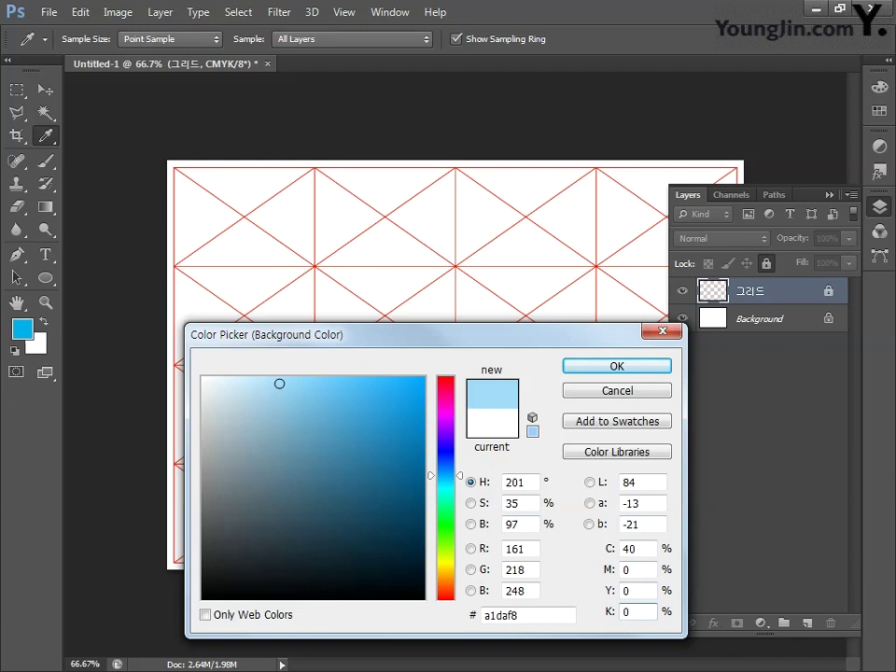
left_click(622, 370)
key("v")
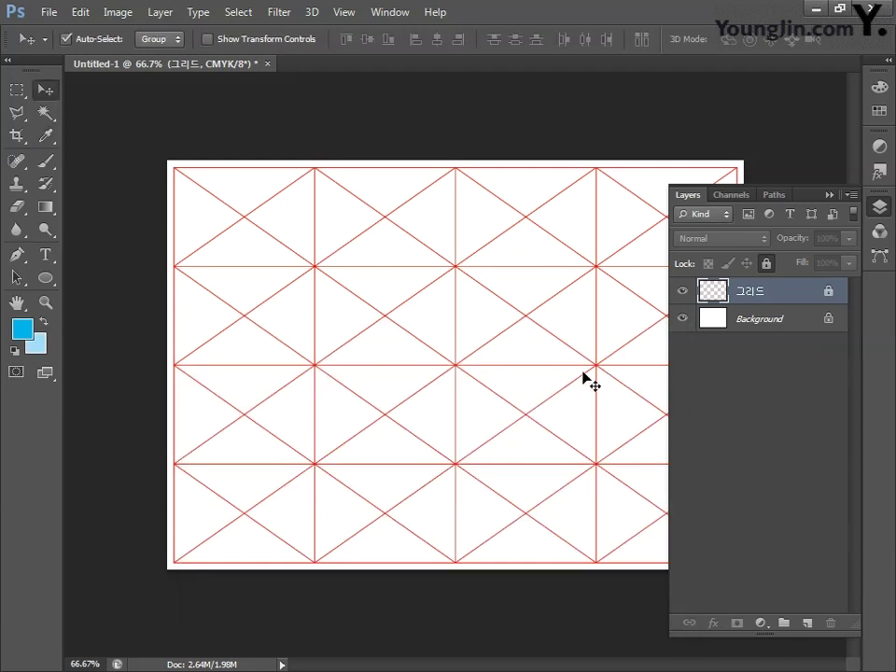
Step: Fill the Background layer with a vertical linear foreground-to-background gradient, darker blue at the top of the canvas
left_click(46, 209)
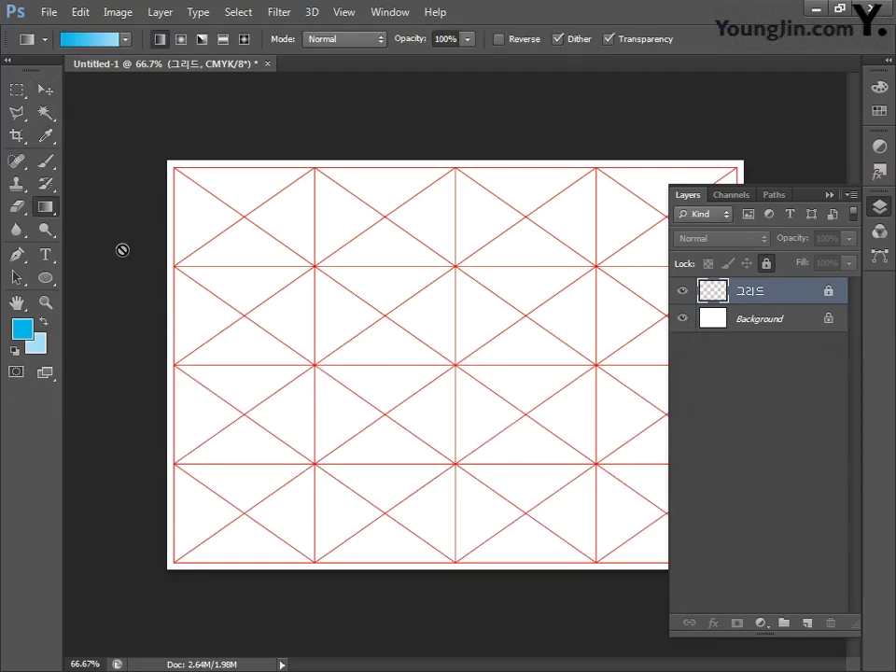
left_click(125, 39)
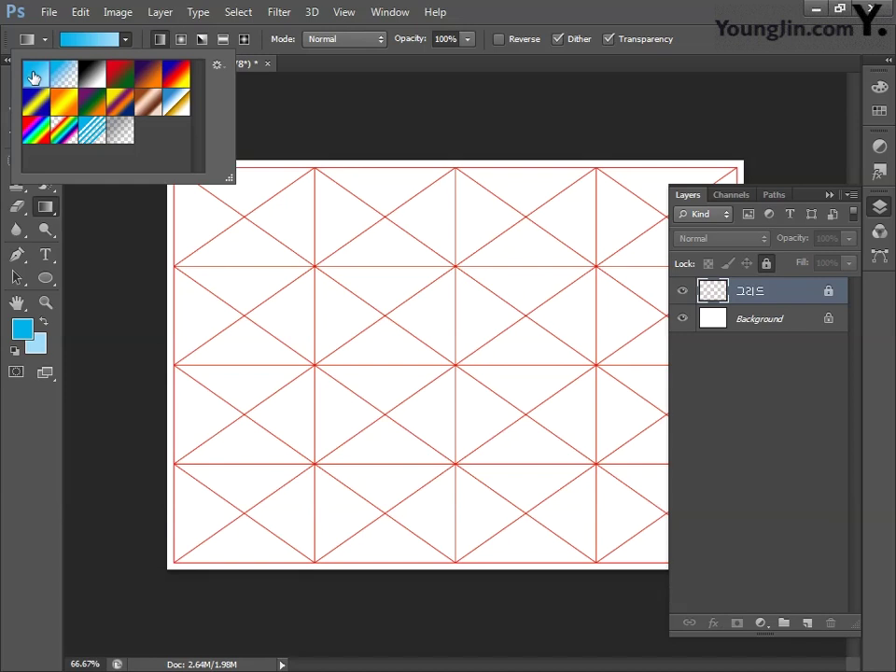
left_click(453, 248)
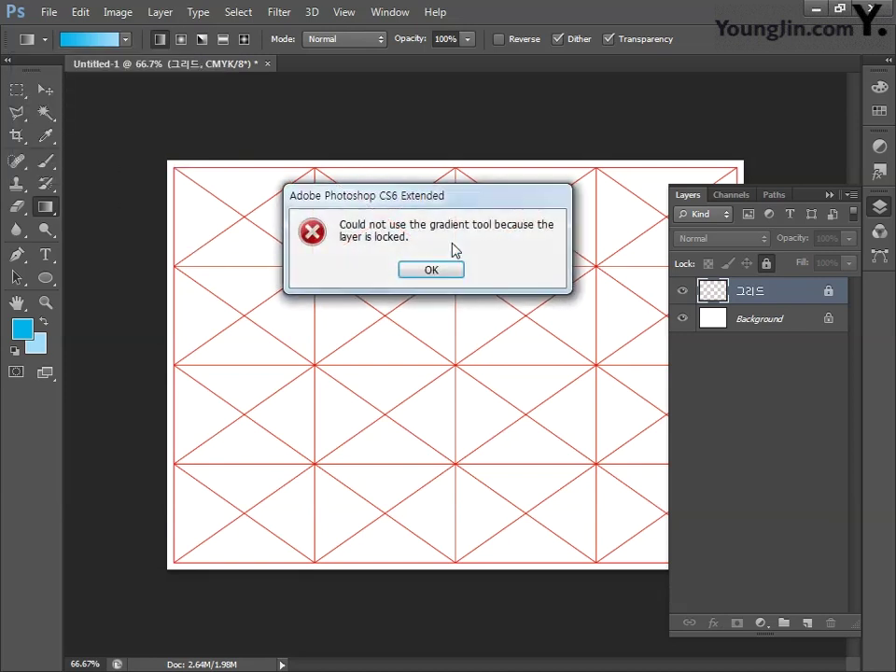
key("Return")
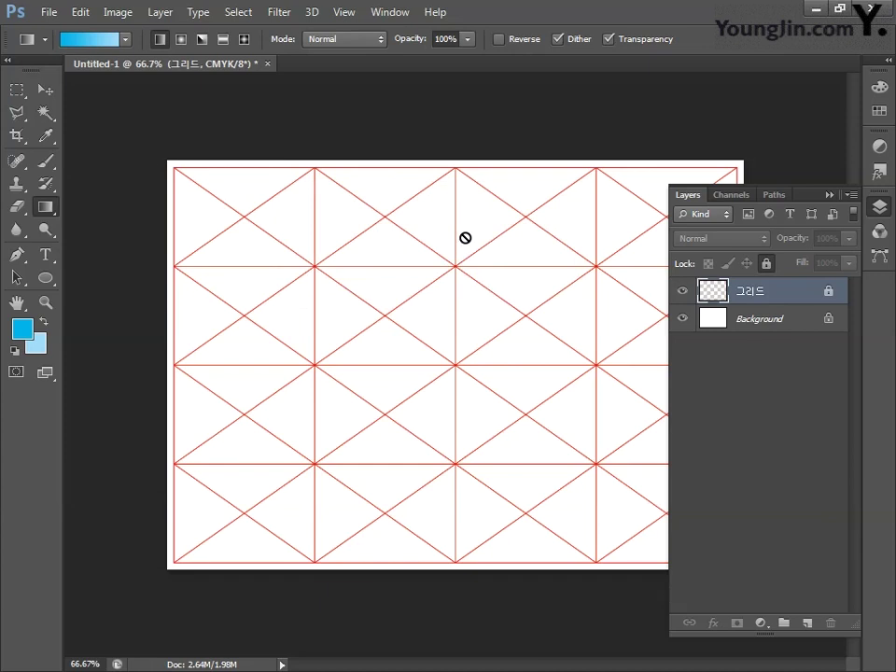
left_click(757, 319)
left_click_drag(456, 189, 456, 560)
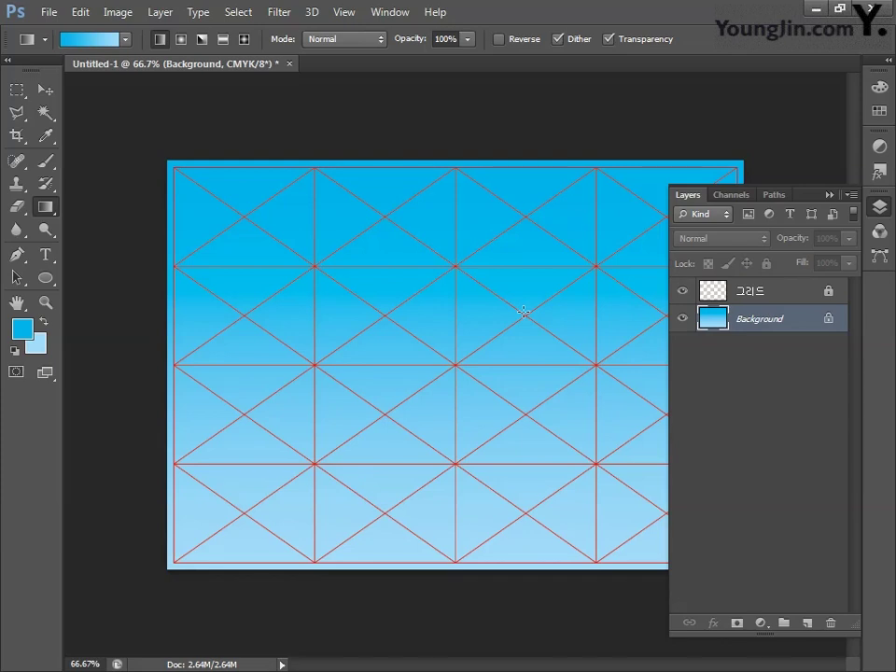
Step: Open the 들판 image from the 제공 파일 folder
left_click(49, 12)
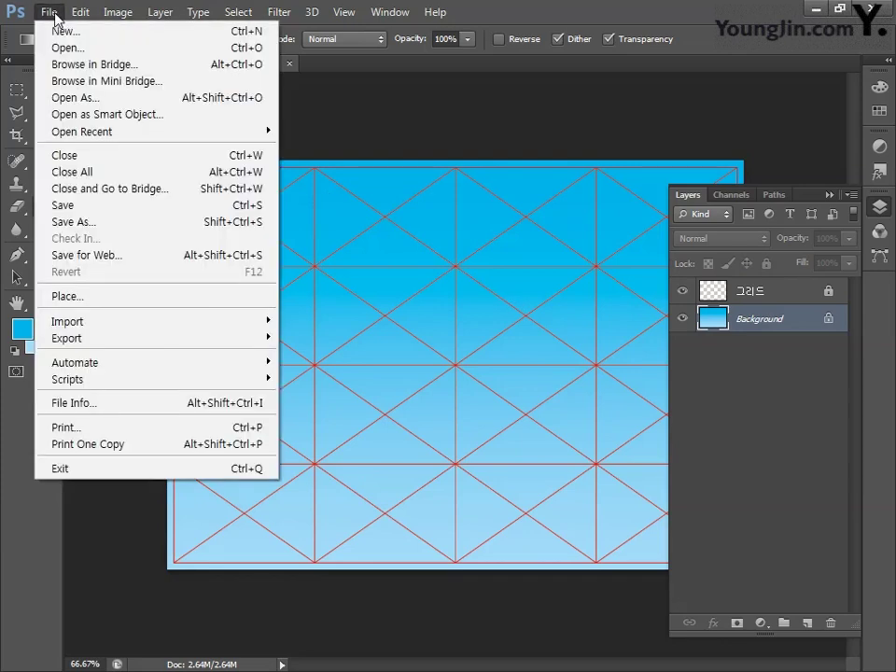
left_click(71, 46)
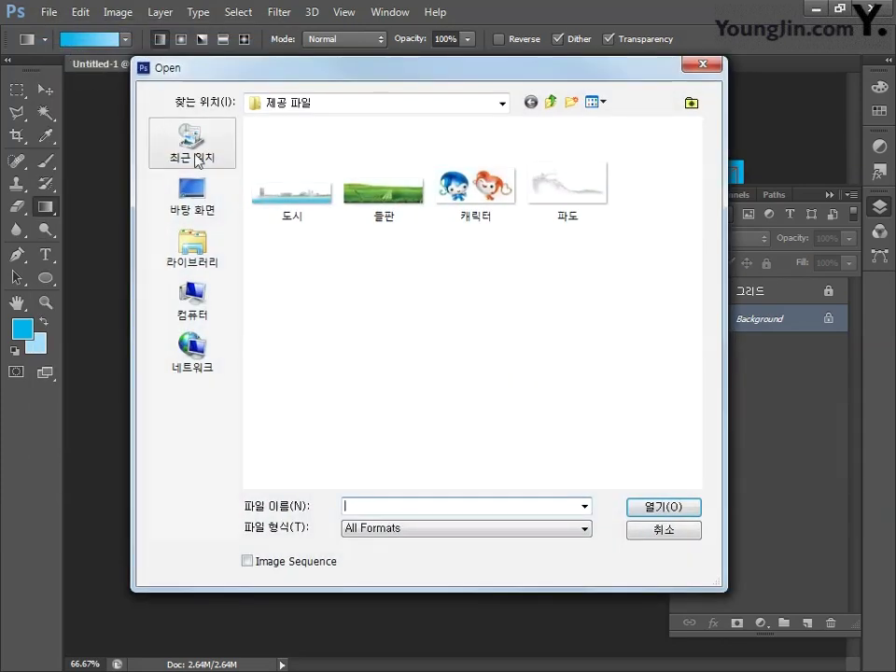
left_click(376, 198)
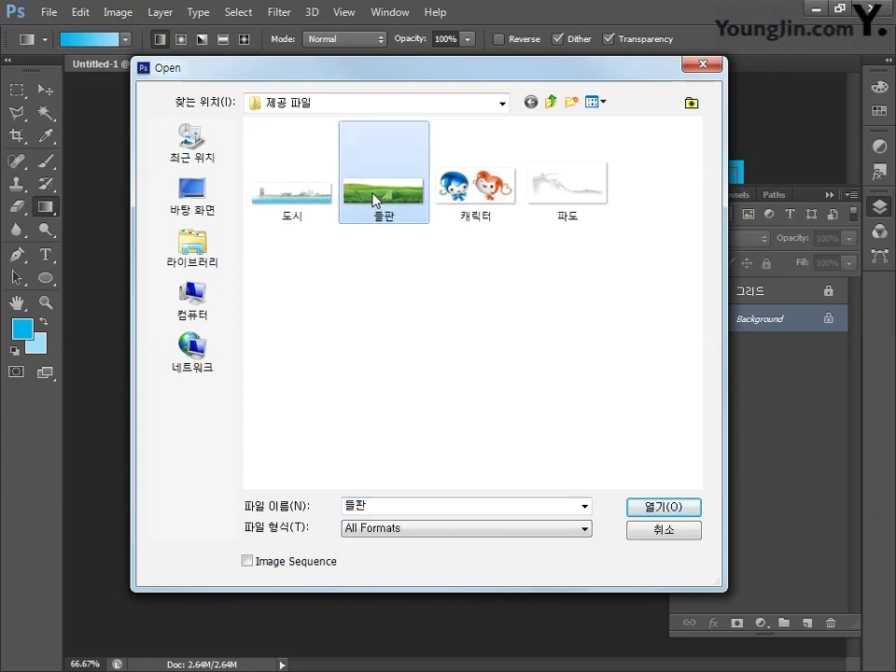
left_click(660, 510)
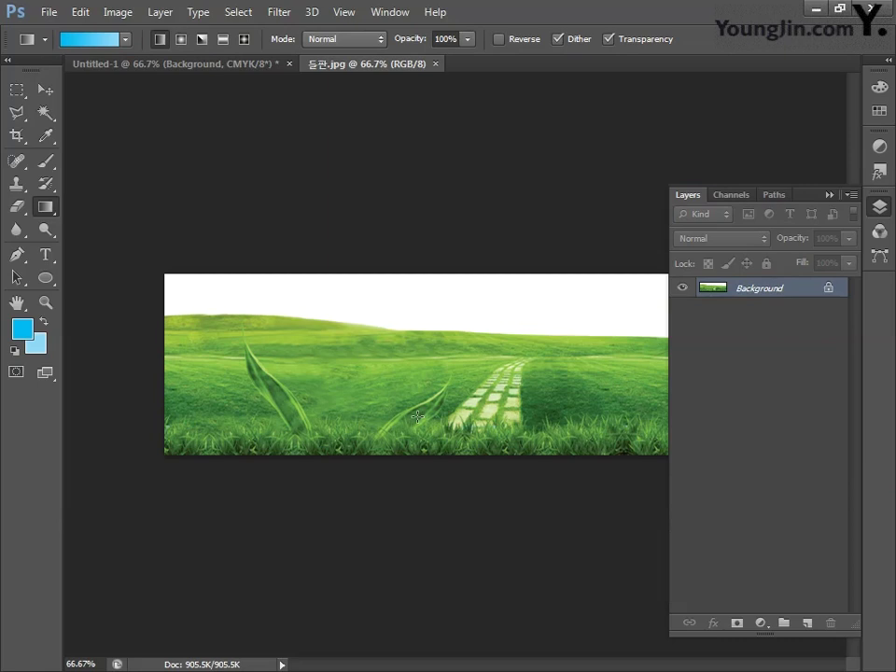
Step: Select the white sky with the Magic Wand at tolerance 100, and invert the selection to the green field
left_click(49, 118)
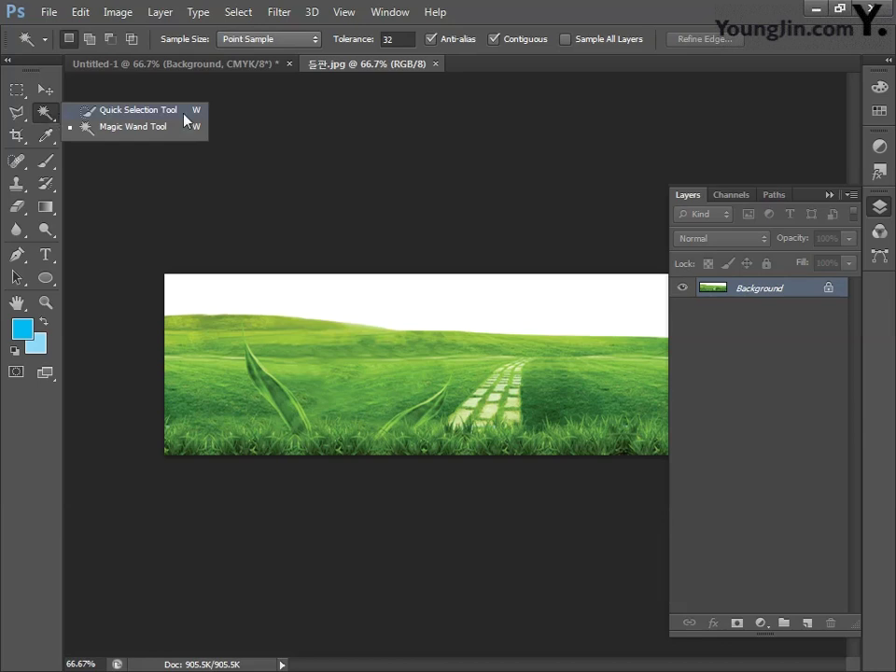
left_click(395, 40)
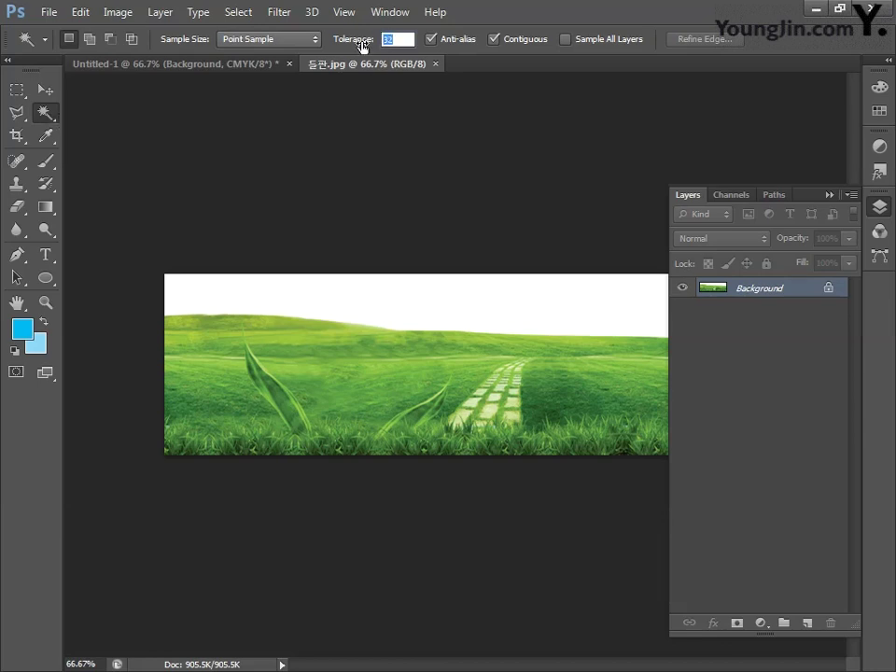
type("100")
key("Return")
left_click(378, 301)
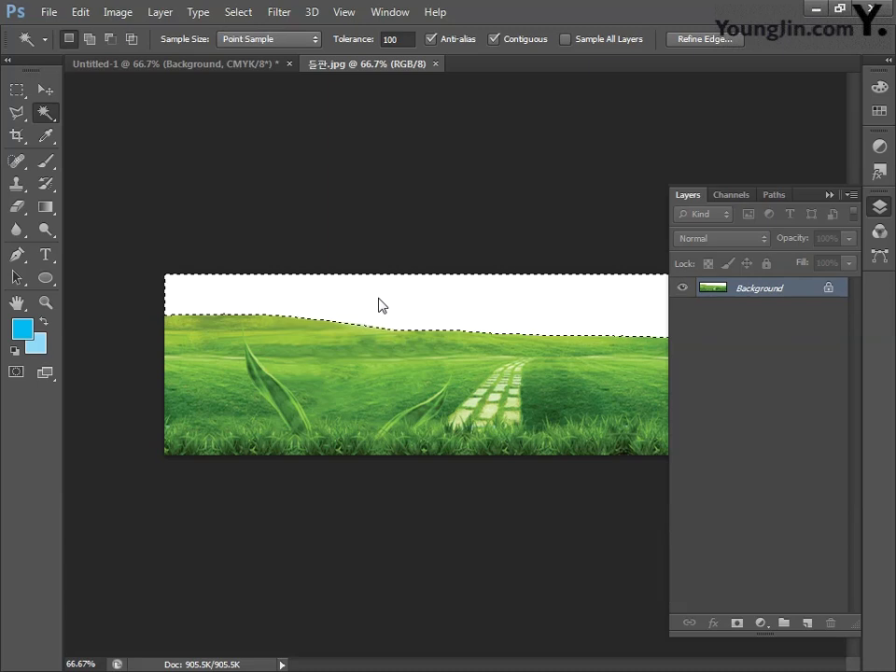
left_click(244, 14)
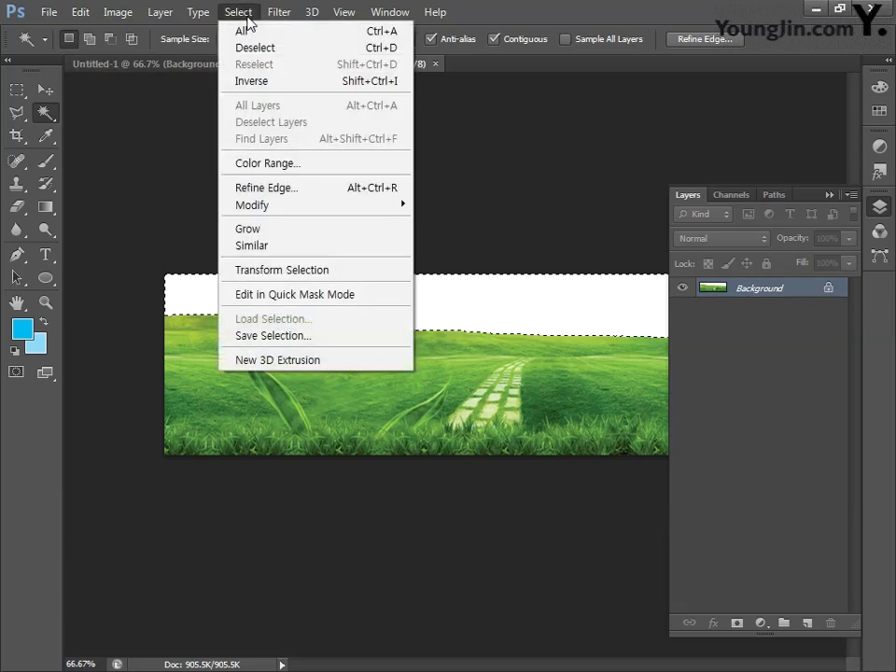
left_click(266, 82)
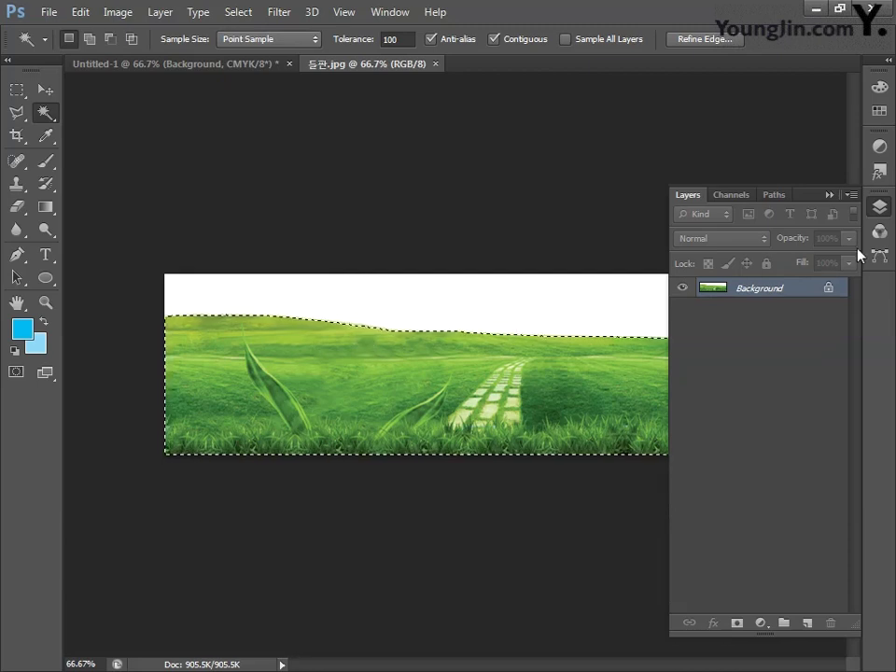
Step: Copy the selected field, clear the selection, and paste the field into the Untitled-1 composition
left_click(879, 207)
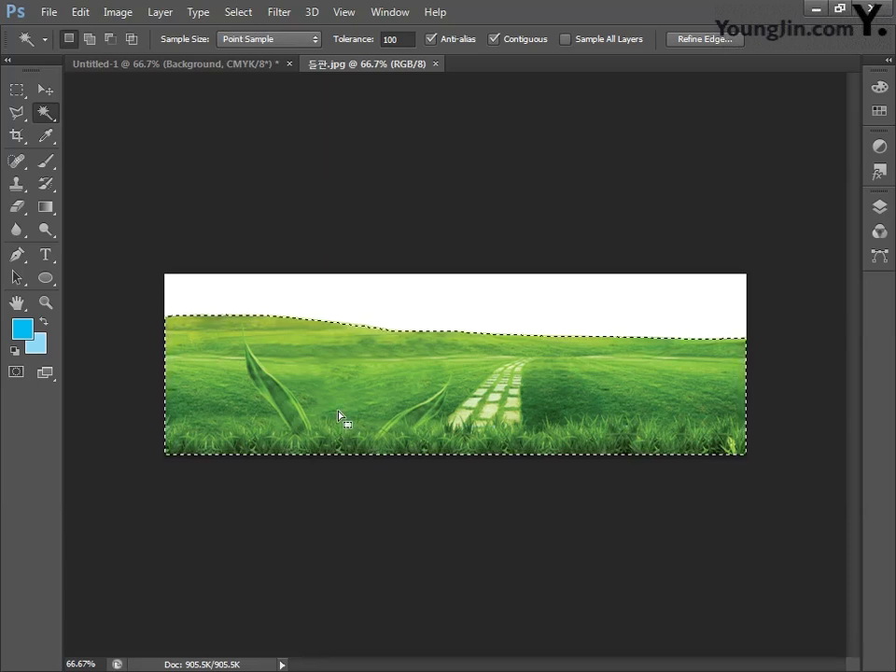
key("ctrl+d")
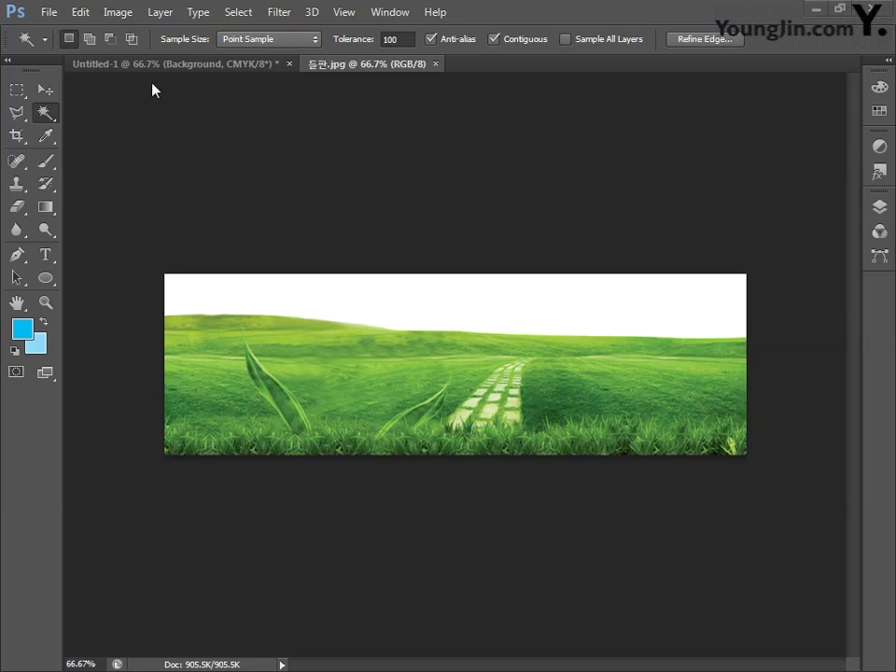
left_click(149, 65)
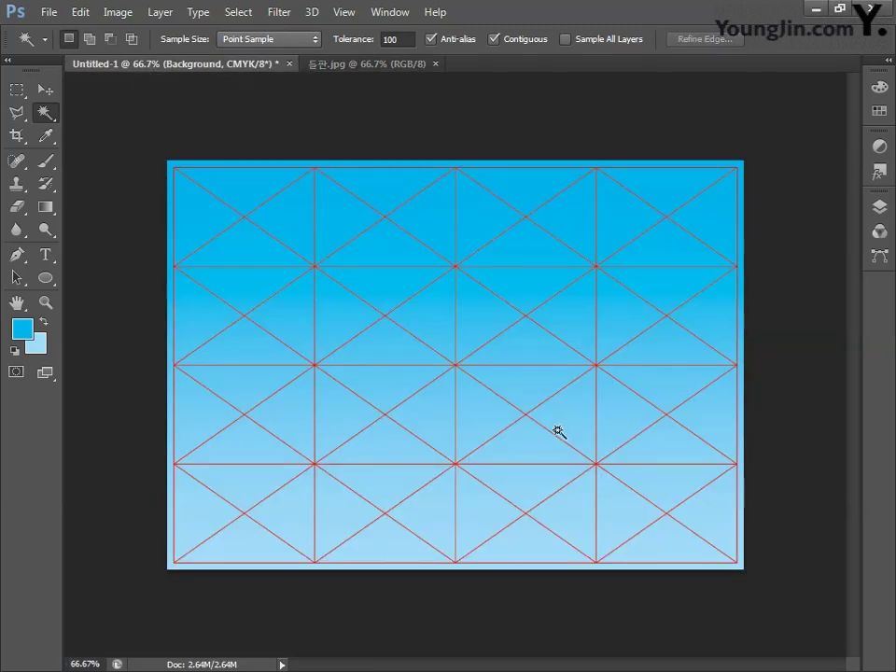
key("ctrl+v")
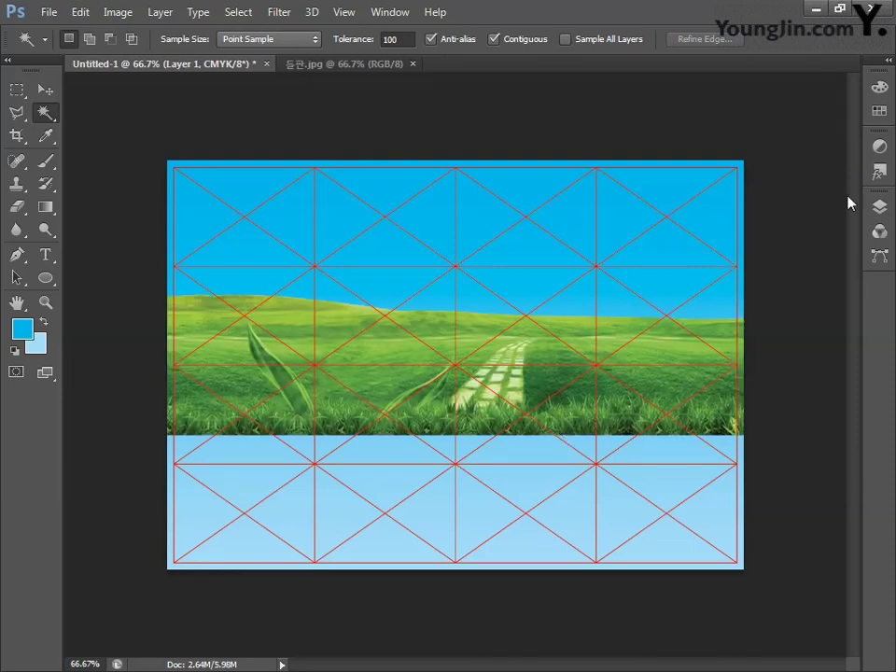
Step: Move the pasted field layer straight down so it fills the bottom of the canvas
left_click(878, 207)
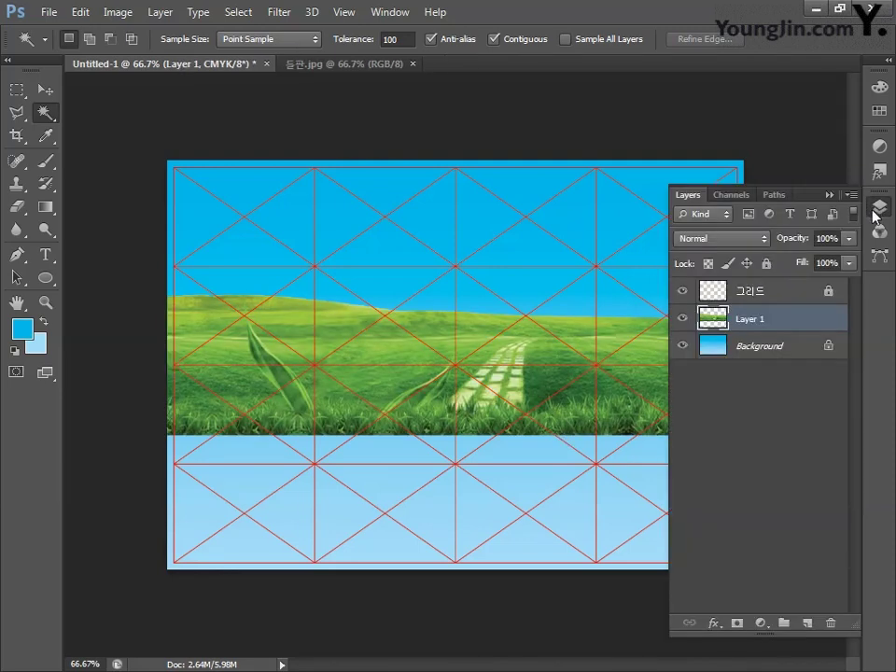
left_click(44, 89)
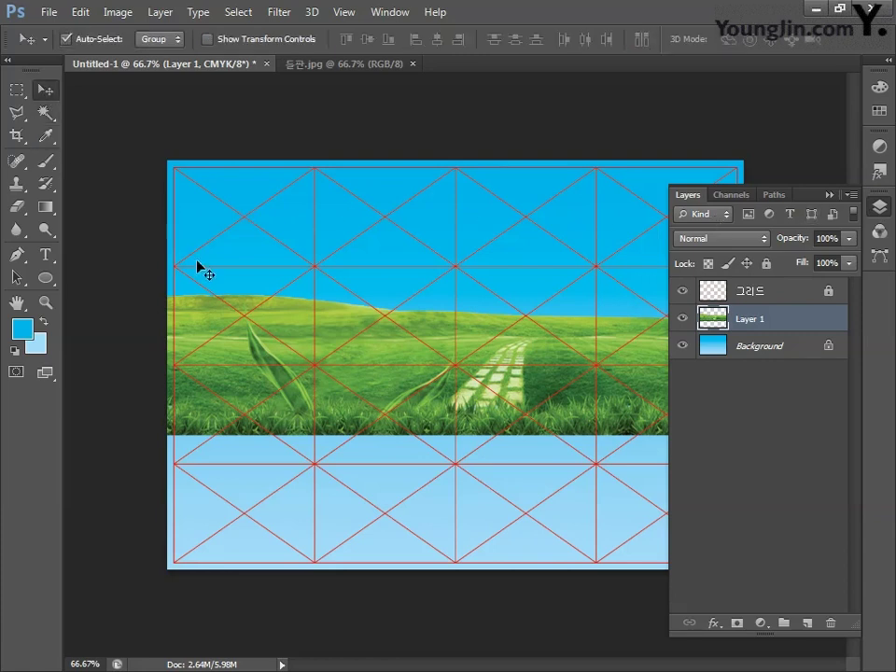
left_click_drag(368, 381, 365, 511)
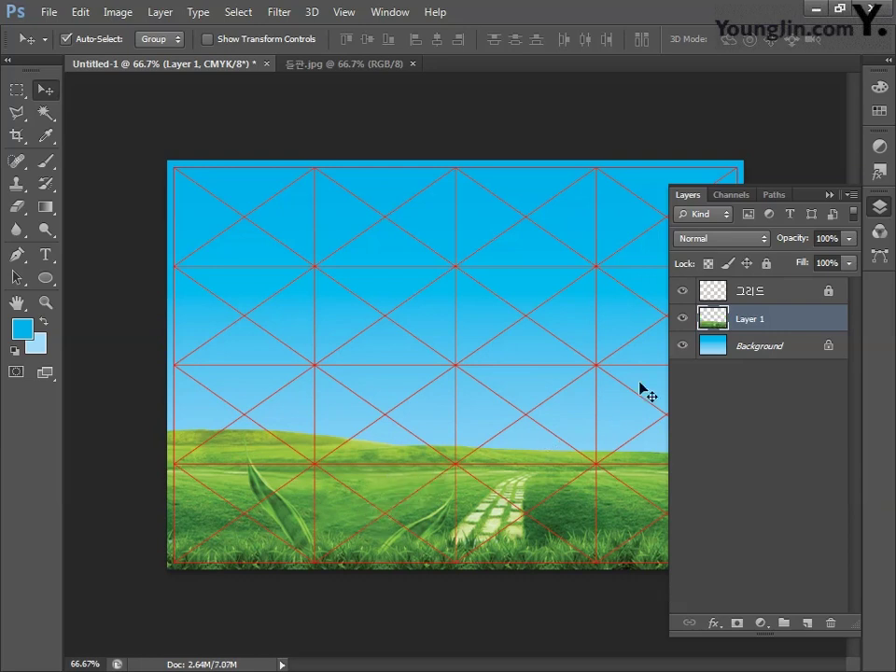
Step: Rename the field layer as 들판
double_click(750, 321)
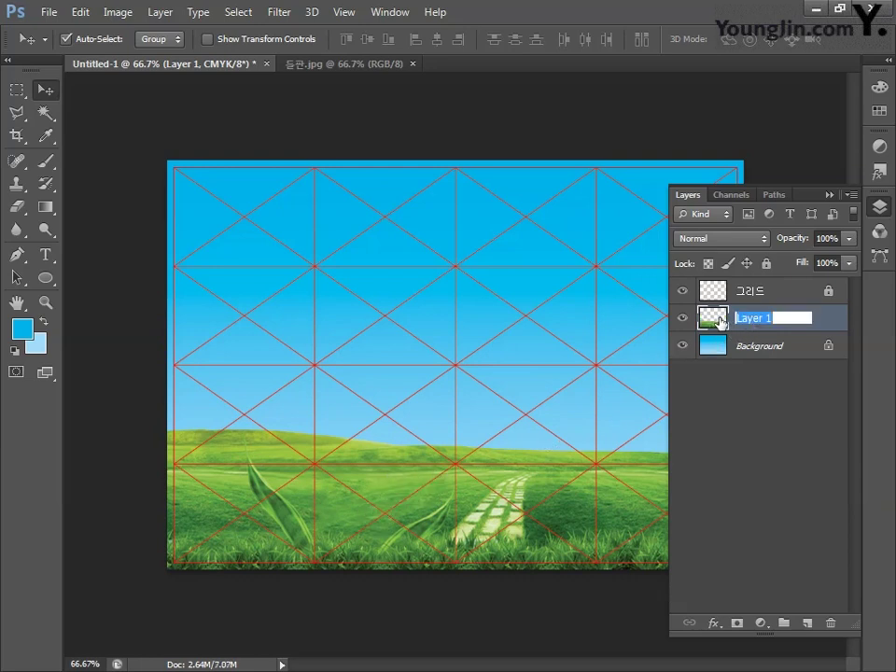
type("들판")
key("Return")
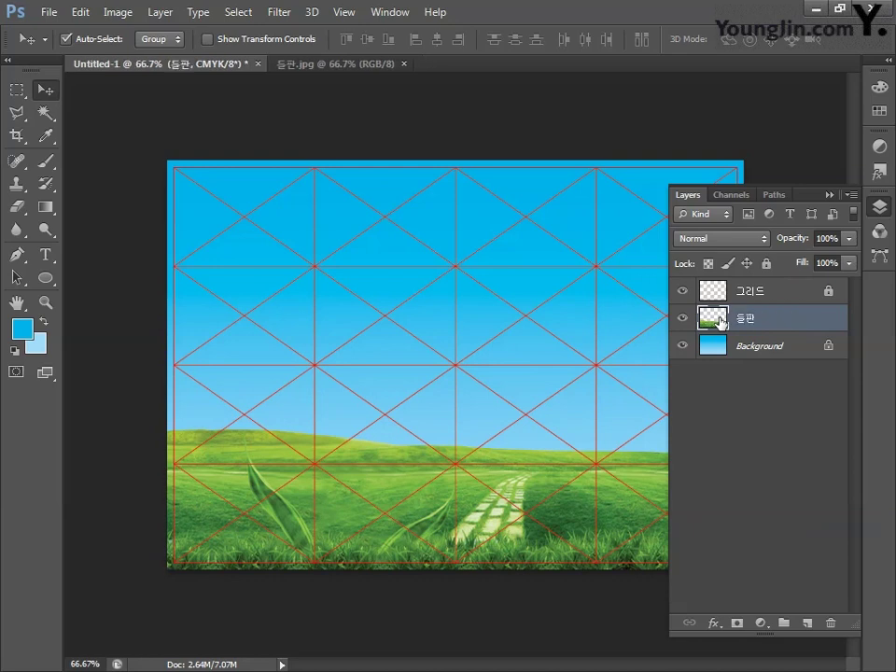
left_click(883, 210)
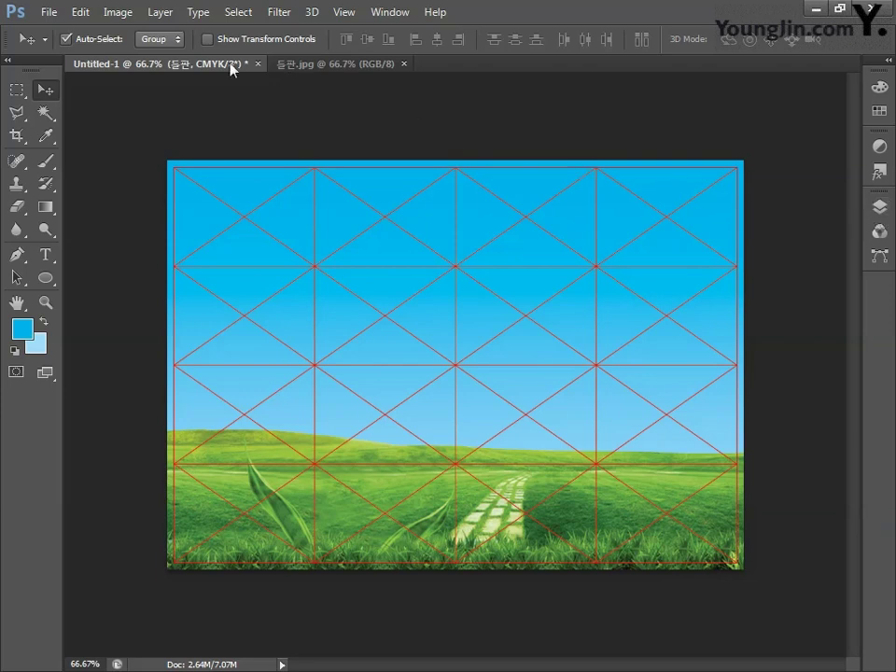
Step: Open the 도시 image from the 제공 파일 folder
left_click(47, 13)
left_click(68, 48)
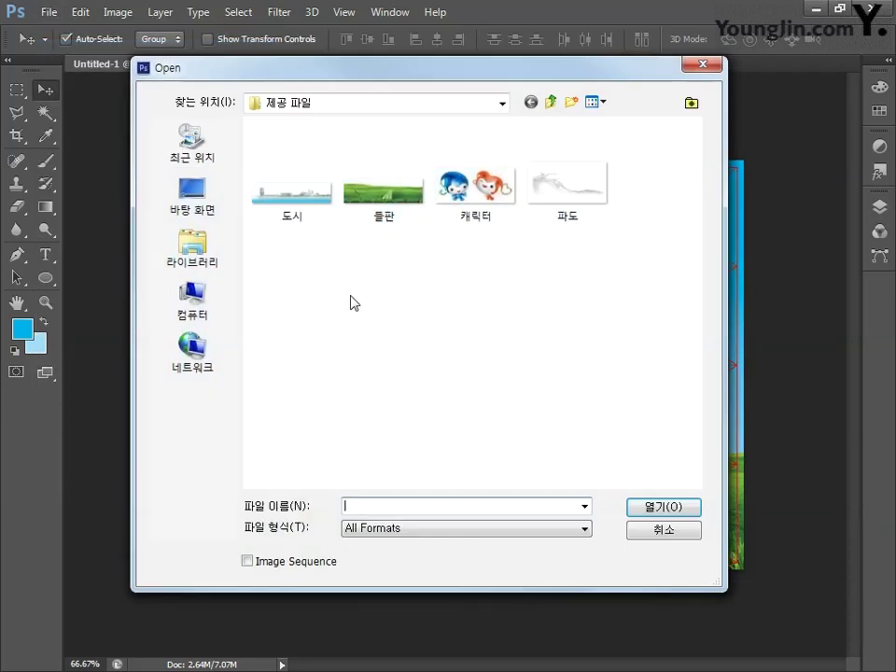
left_click(284, 198)
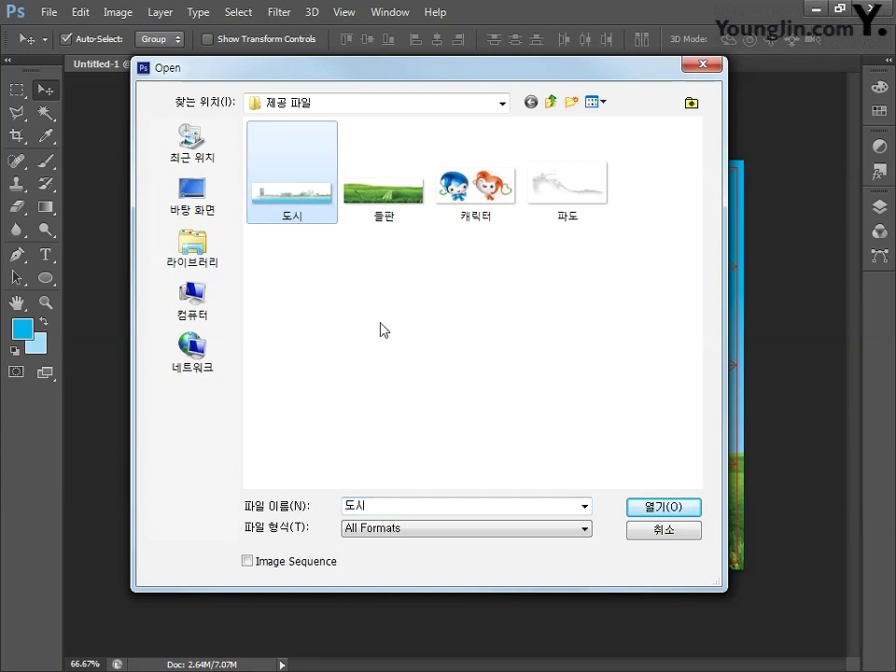
left_click(662, 508)
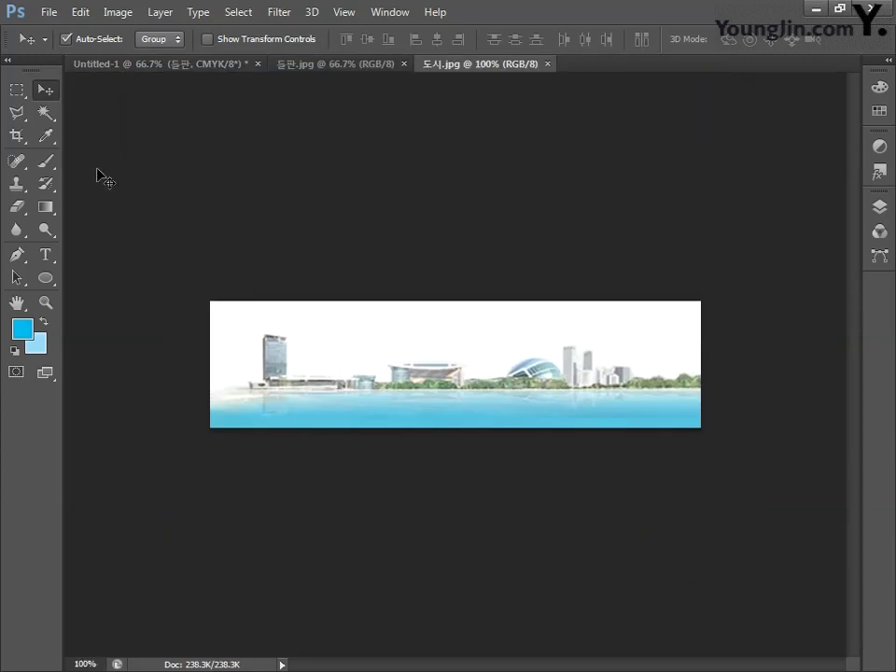
Step: Select the white sky above the city with the Magic Wand at tolerance 5
left_click(47, 113)
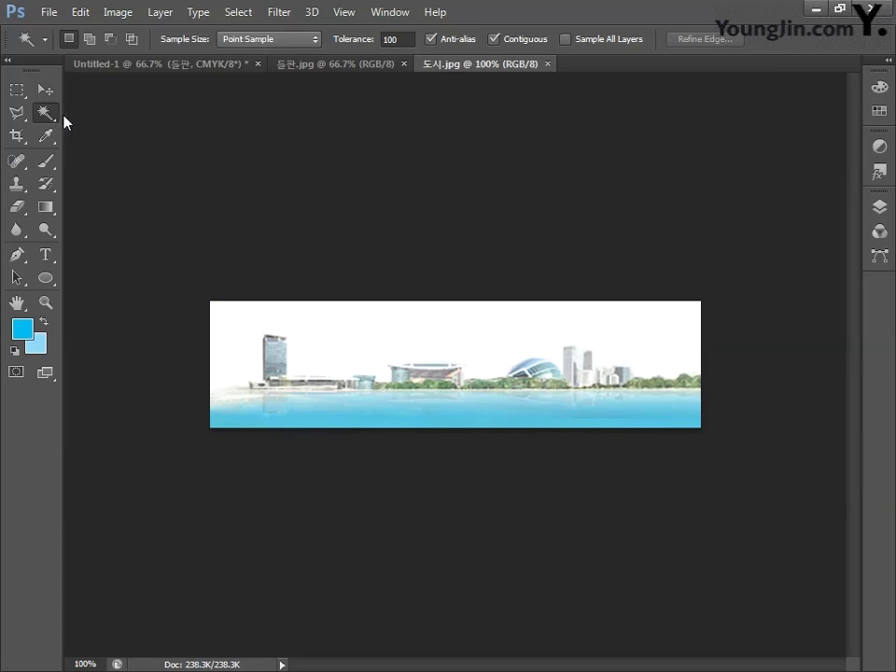
left_click(395, 39)
type("5")
left_click(332, 329)
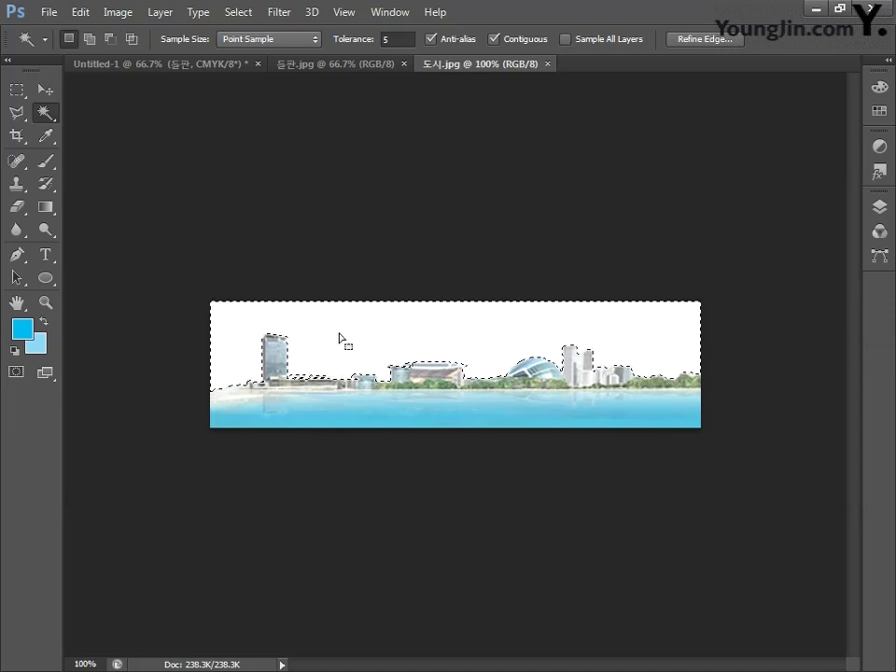
Step: Enter Quick Mask mode and prepare a hard round 25 px brush with black as the foreground color
left_click(15, 373)
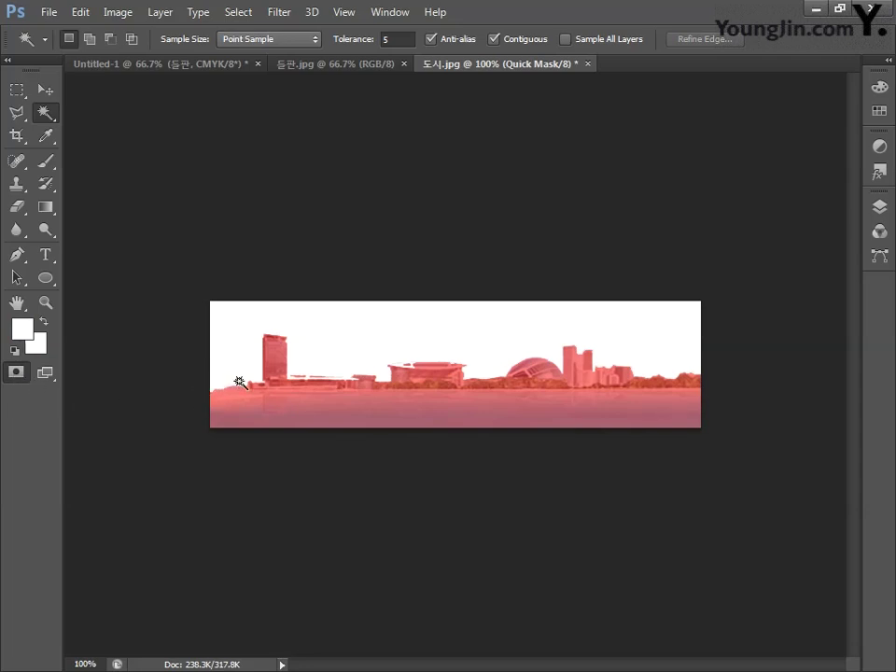
left_click(45, 160)
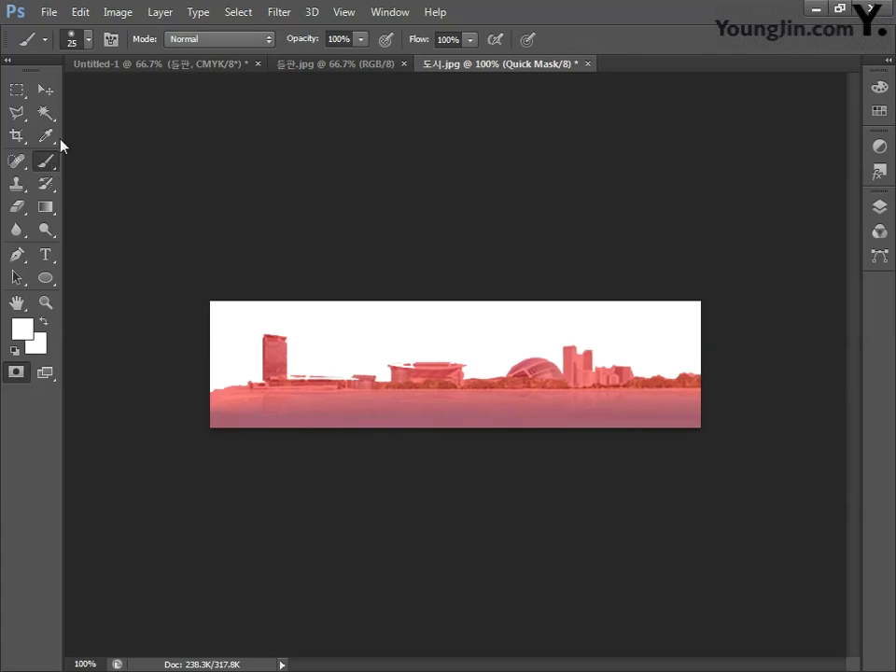
left_click(88, 40)
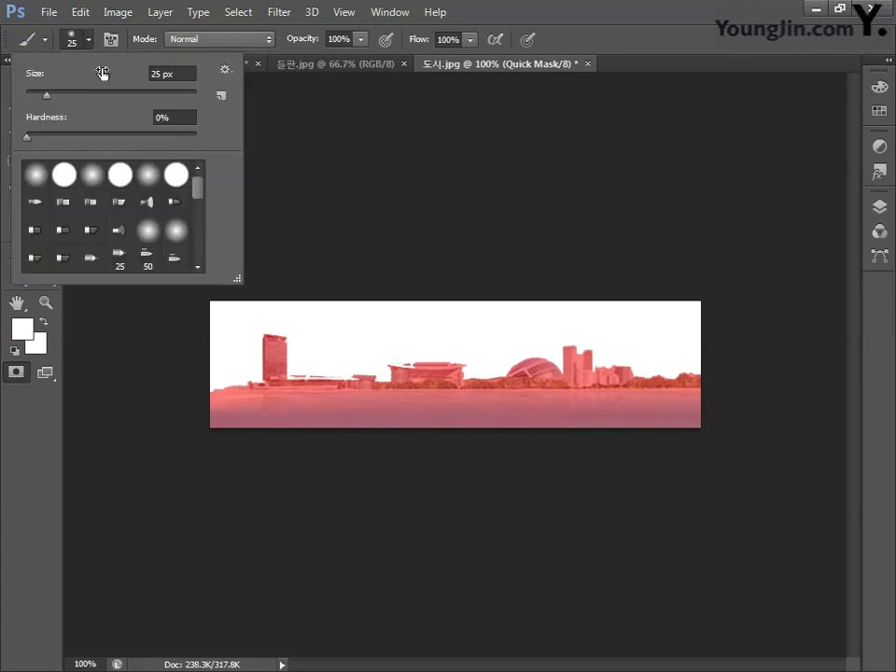
left_click(65, 176)
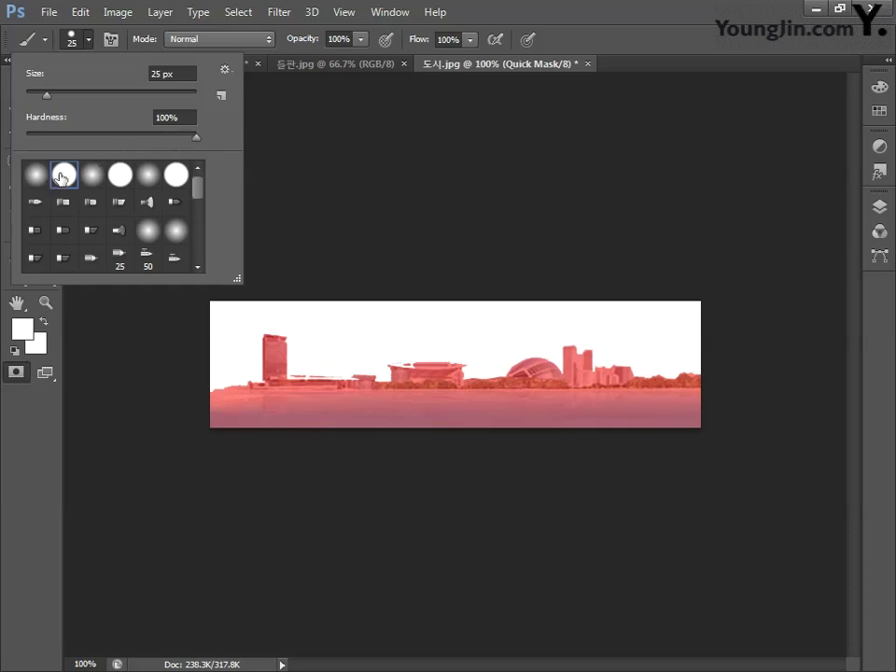
left_click(260, 196)
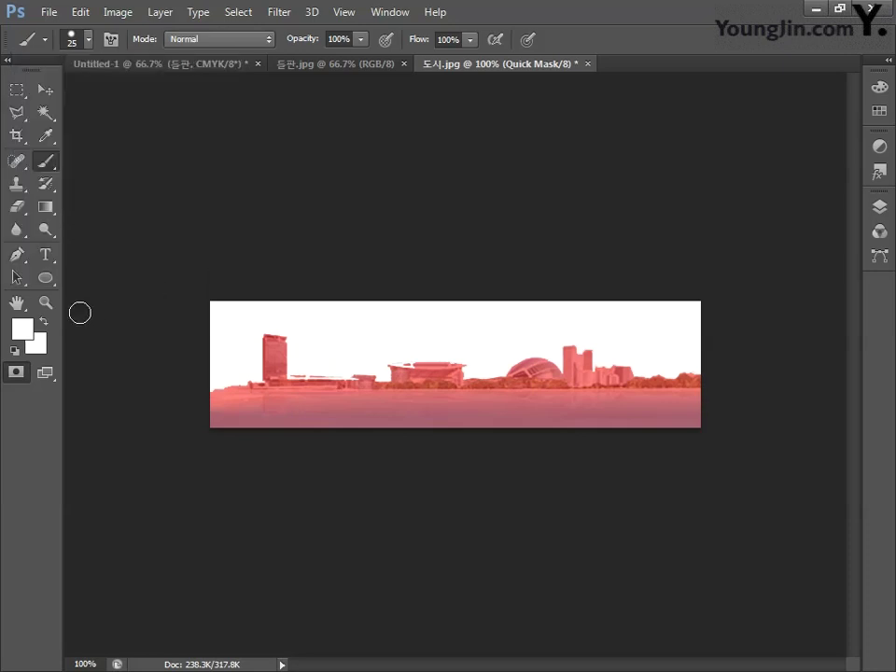
left_click(22, 327)
left_click_drag(224, 420, 200, 602)
left_click(589, 367)
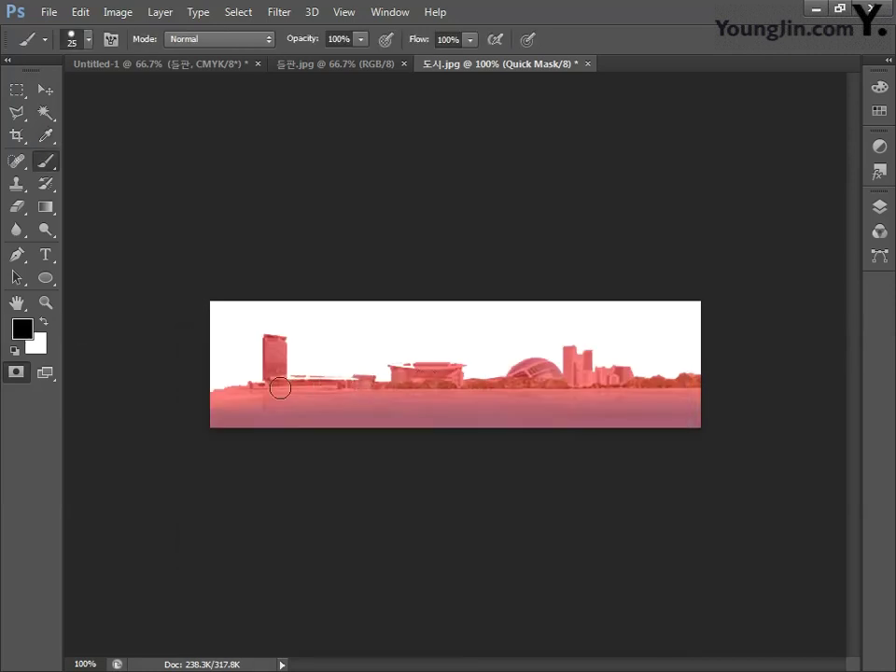
Step: Paint the mask over the missed areas of the shoreline and building roofs, adjusting the brush size down to about 8–10 px
mouse_move(248, 402)
left_mouse_down()
mouse_move(388, 405)
mouse_move(410, 376)
left_mouse_up()
key("bracketleft")
key("bracketleft")
key("bracketleft")
key("bracketleft")
key("bracketleft")
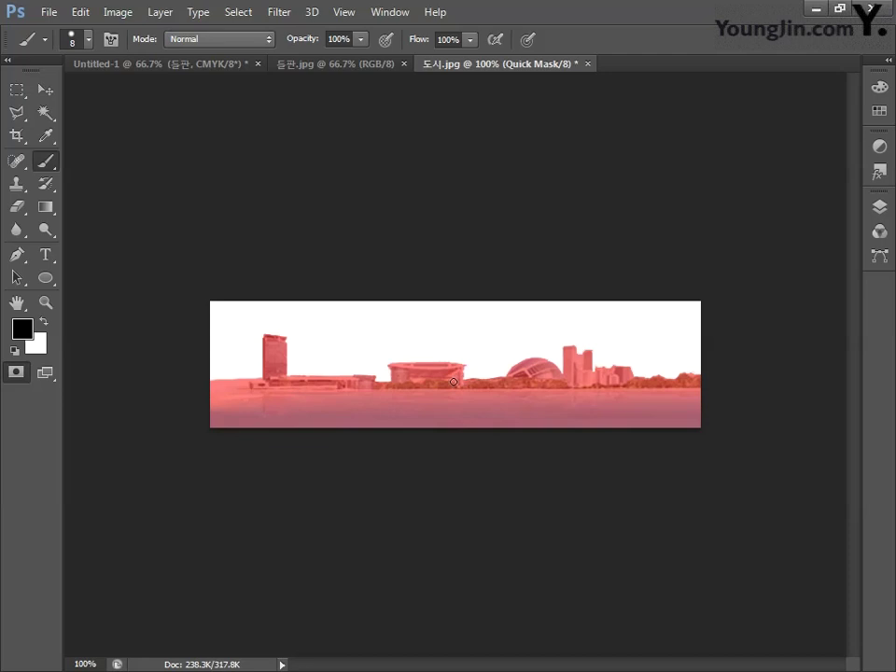
key("bracketright")
key("bracketright")
key("bracketright")
key("bracketright")
key("bracketleft")
key("bracketleft")
key("bracketleft")
Step: Leave Quick Mask mode and invert the selection to cover the city buildings and water
left_click(15, 374)
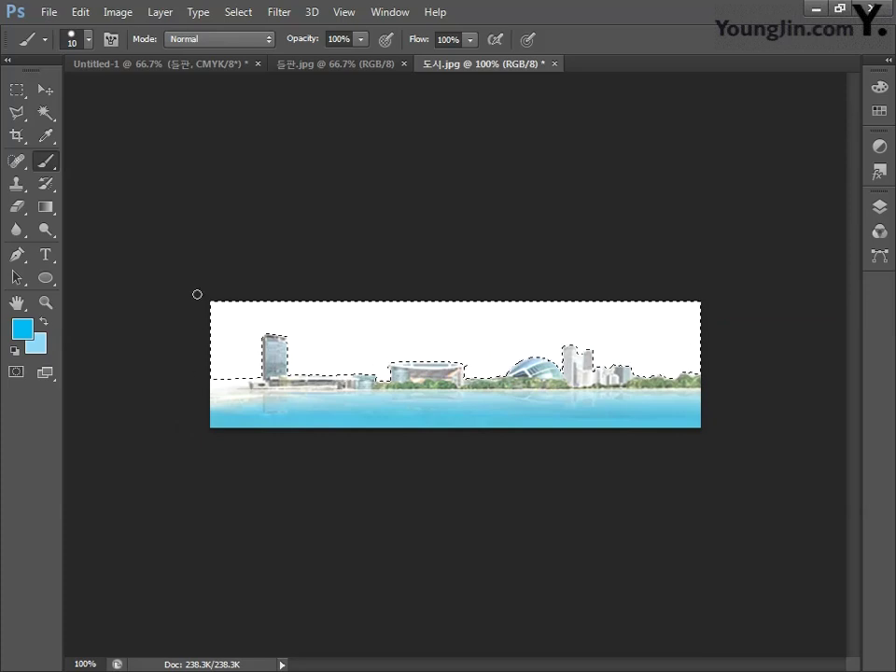
left_click(237, 12)
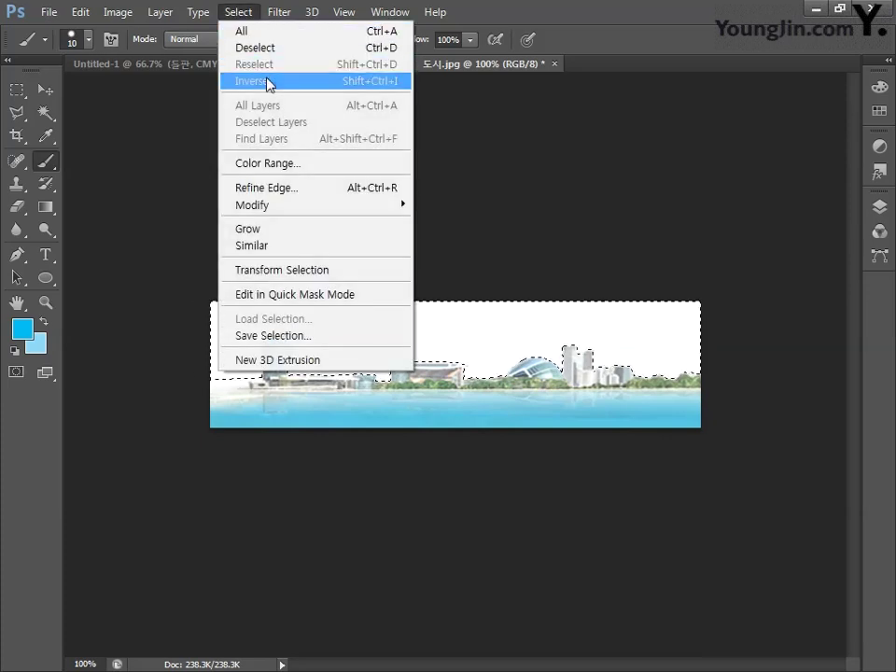
left_click(266, 82)
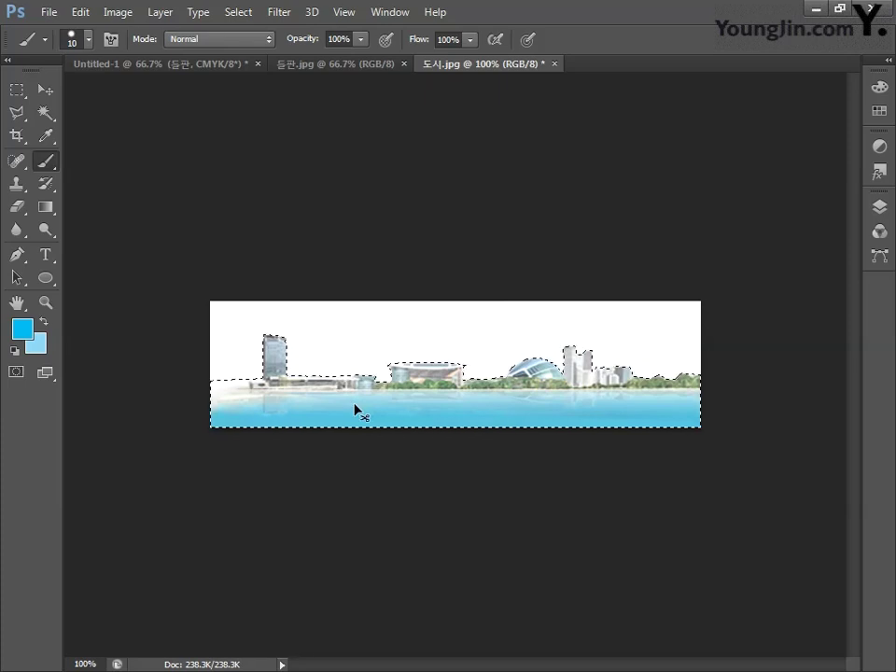
Step: Bring the selected city into the composition and move it to the horizon against the canvas's right edge
left_click(112, 63)
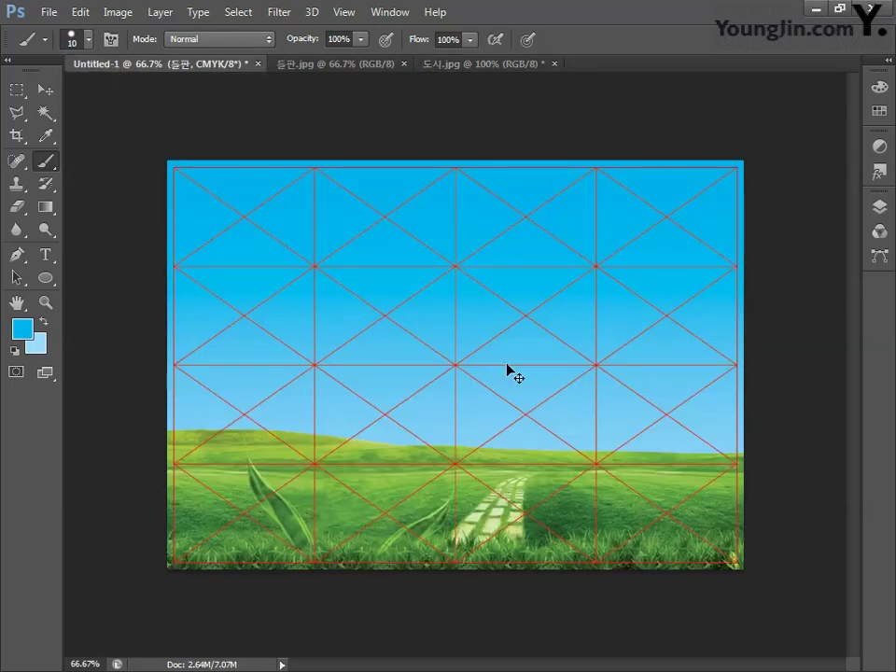
left_click_drag(507, 364, 507, 364)
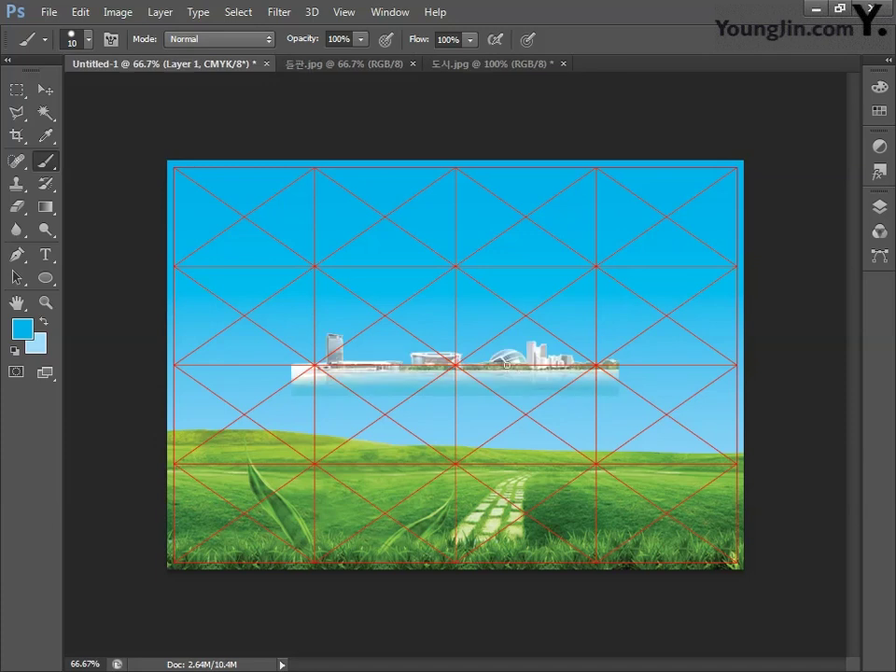
key("ctrl+t")
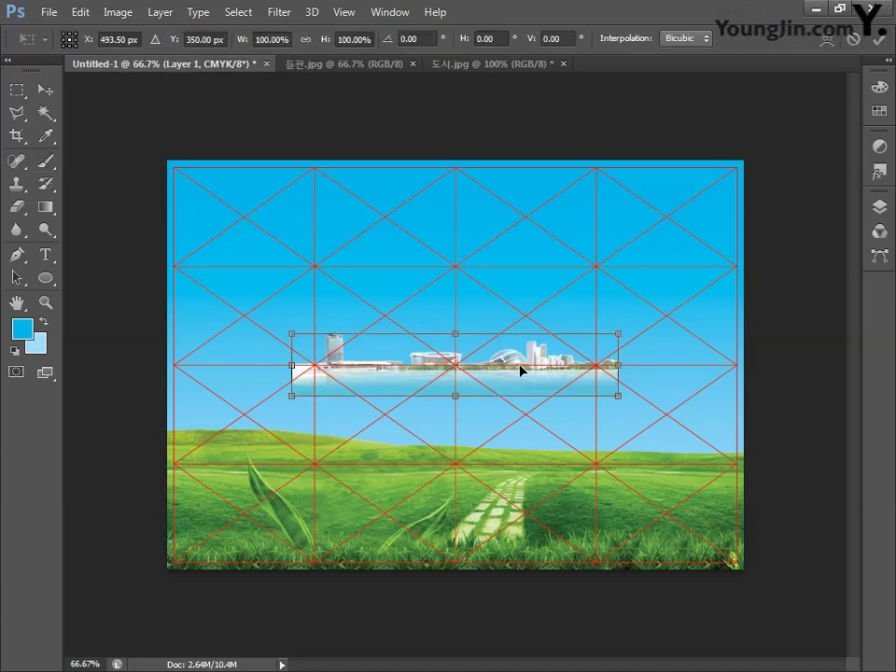
left_click_drag(535, 358, 637, 435)
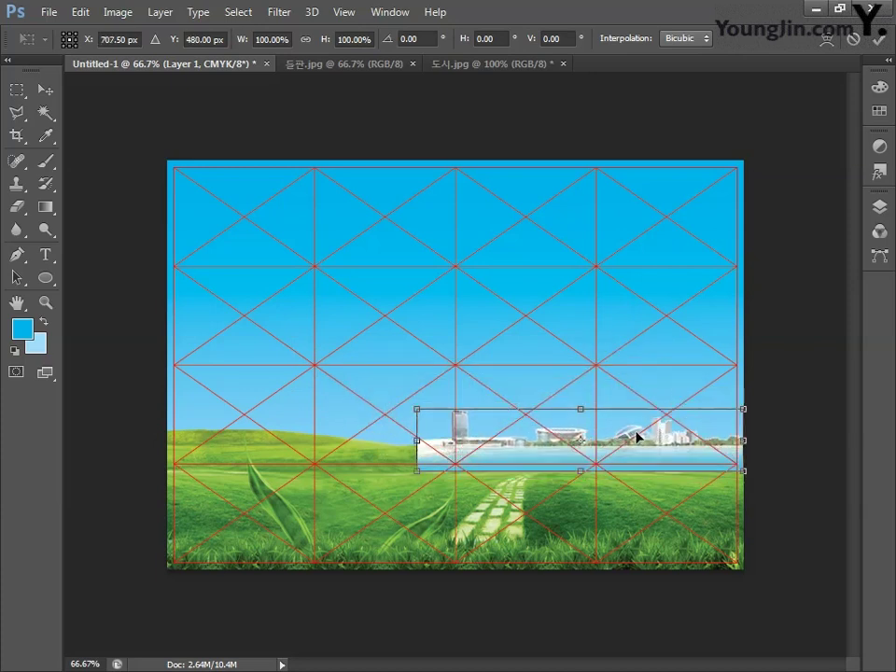
key("b")
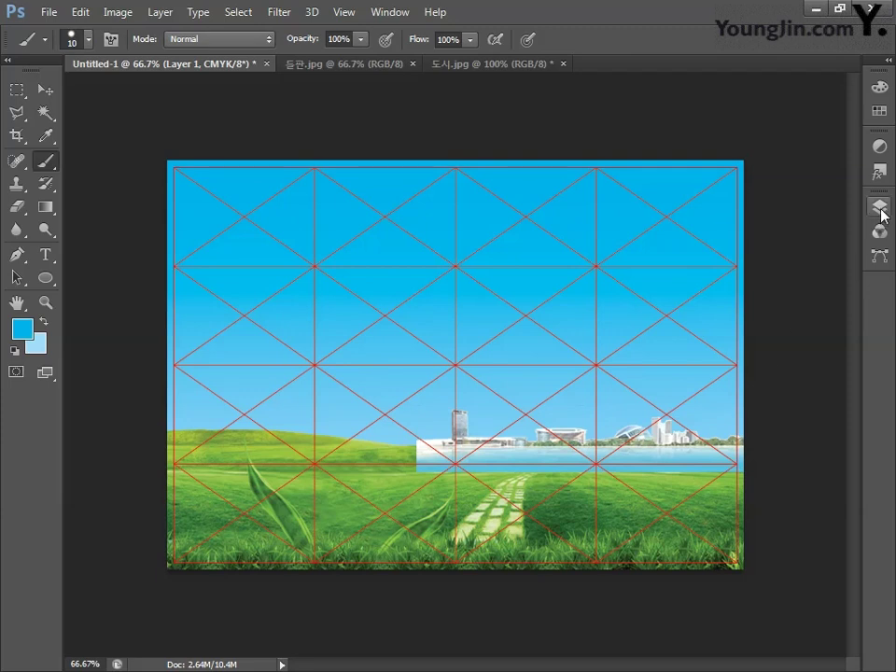
Step: Move the city layer beneath the 들판 layer and rename it 도시
left_click(881, 209)
left_click_drag(754, 322, 793, 360)
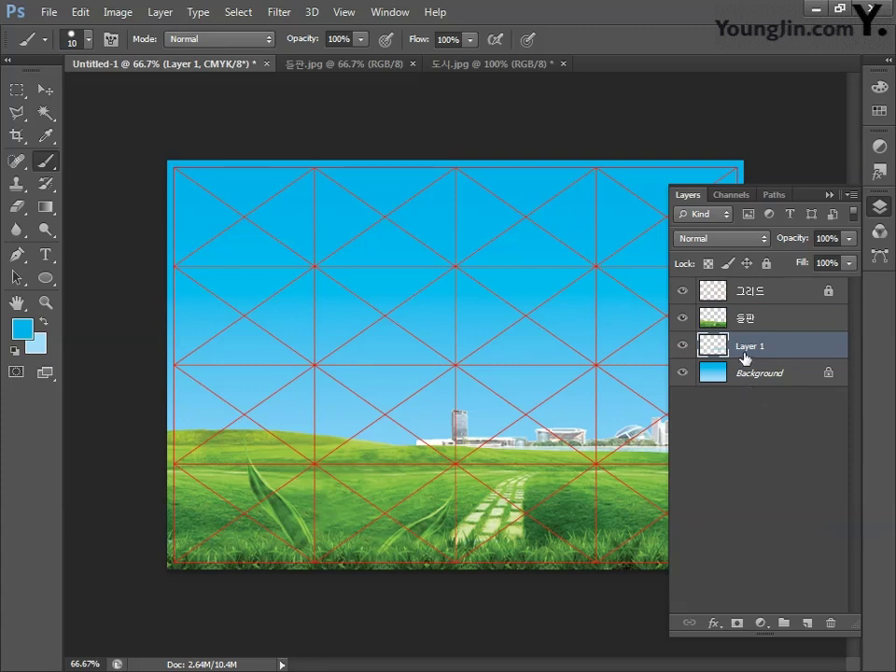
double_click(749, 346)
type("도시")
key("Return")
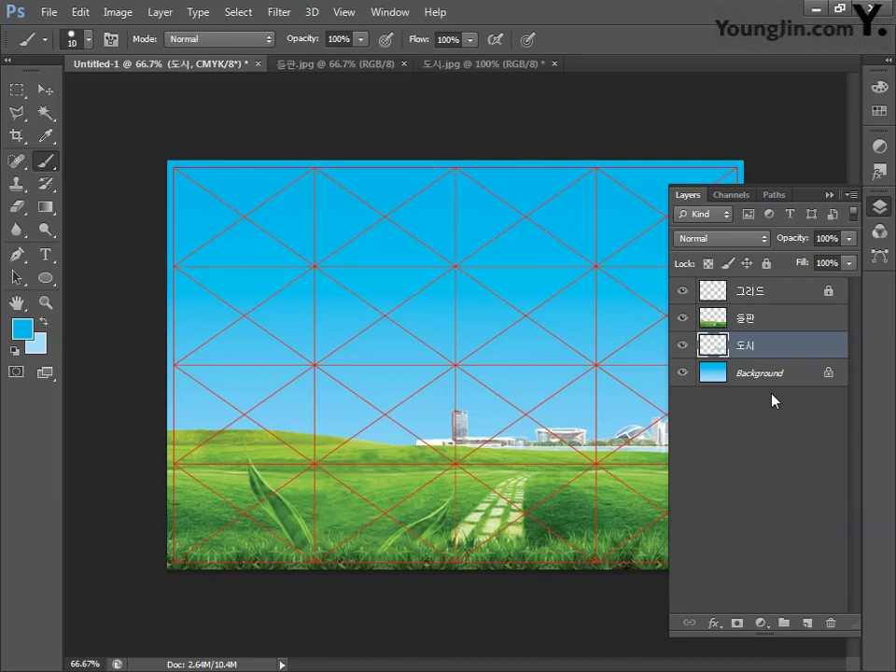
left_click(877, 206)
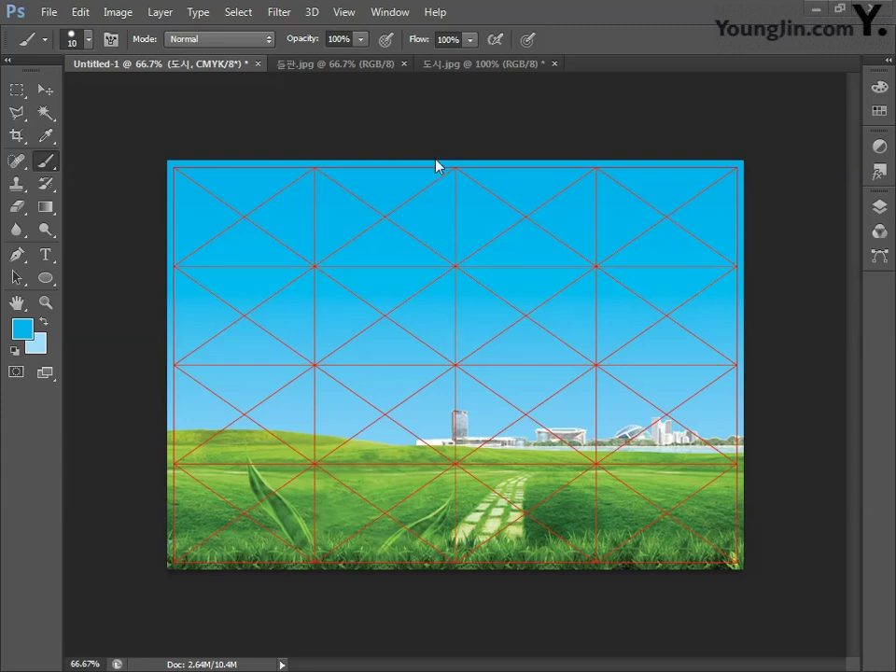
Step: Close the 들판.jpg and 도시.jpg source images without saving changes
left_click(403, 63)
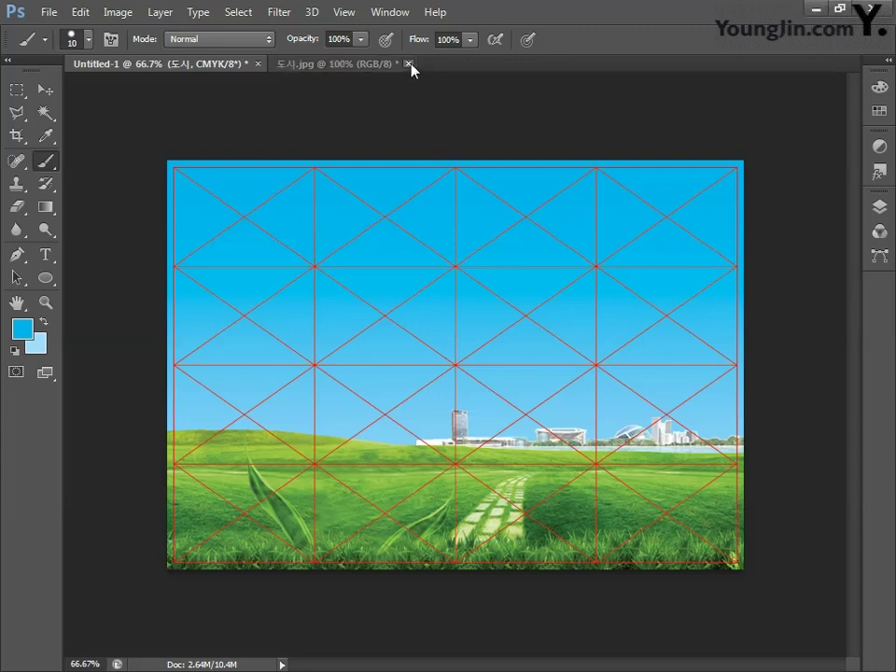
left_click(409, 64)
left_click(454, 268)
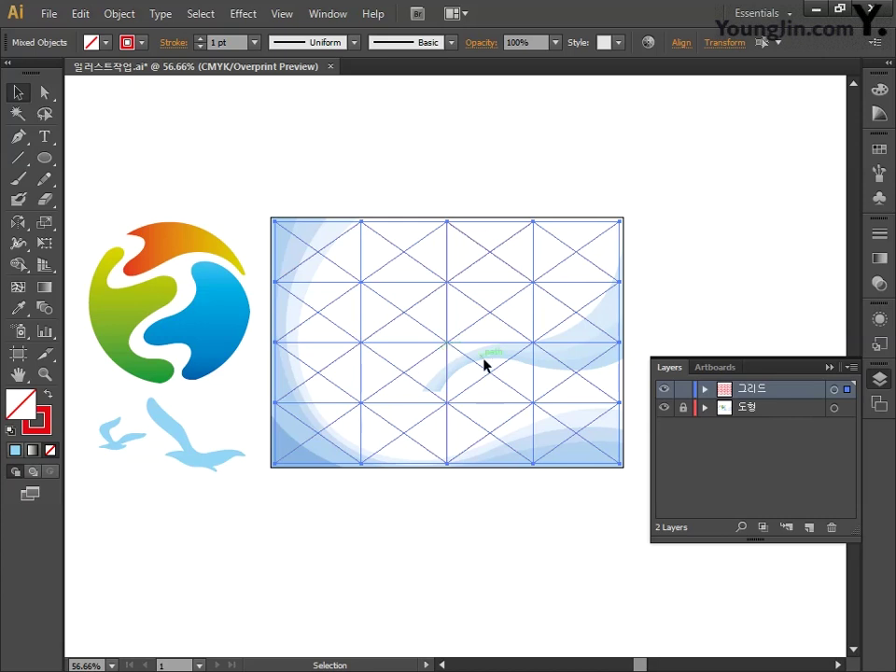
Step: In Illustrator's 일러스트작업.ai, unlock the 도형 layer, then lock and hide the 그리드 layer
left_click(680, 408)
left_click(685, 394)
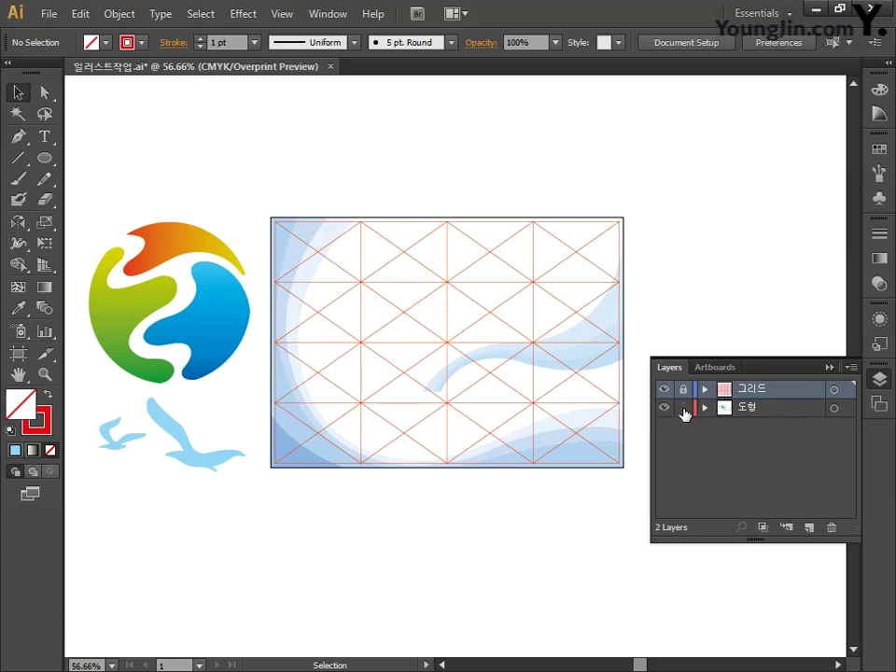
left_click(682, 408)
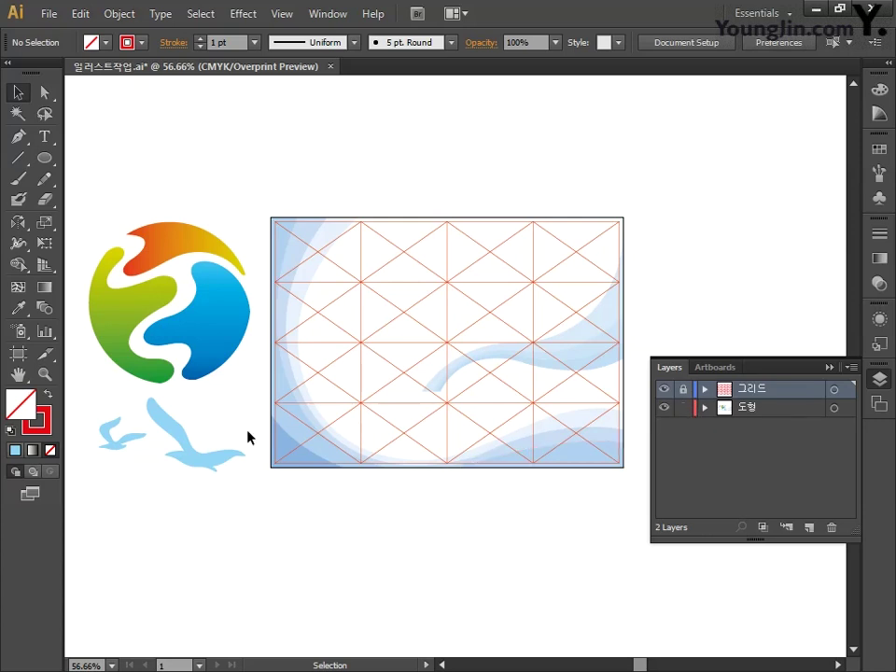
left_click(665, 390)
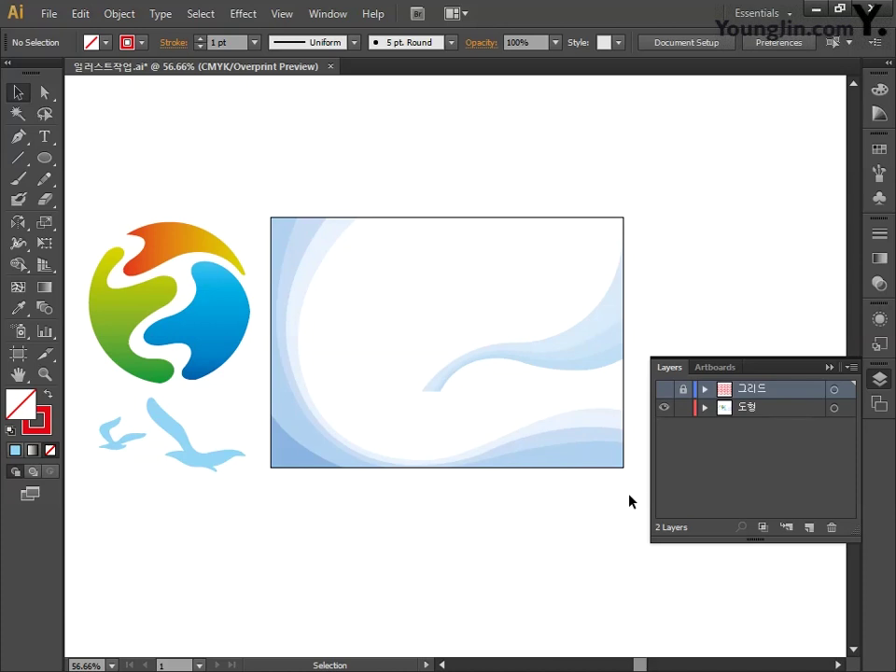
Step: Copy the large wave group framing the artboard and paste it into the Photoshop composition as pixels, filling the canvas
left_click_drag(618, 489, 496, 416)
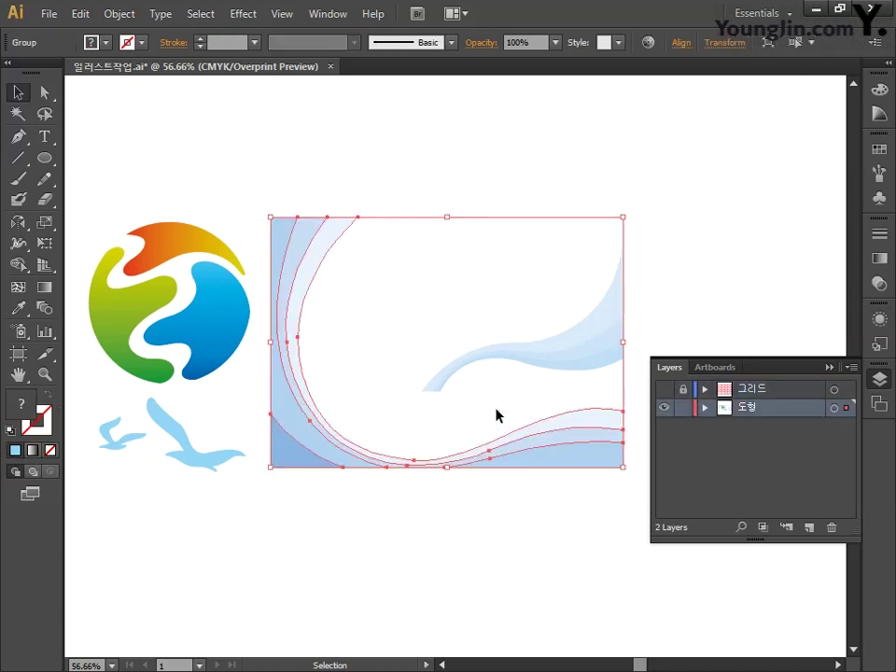
key("a")
key("v")
key("ctrl+shift+b")
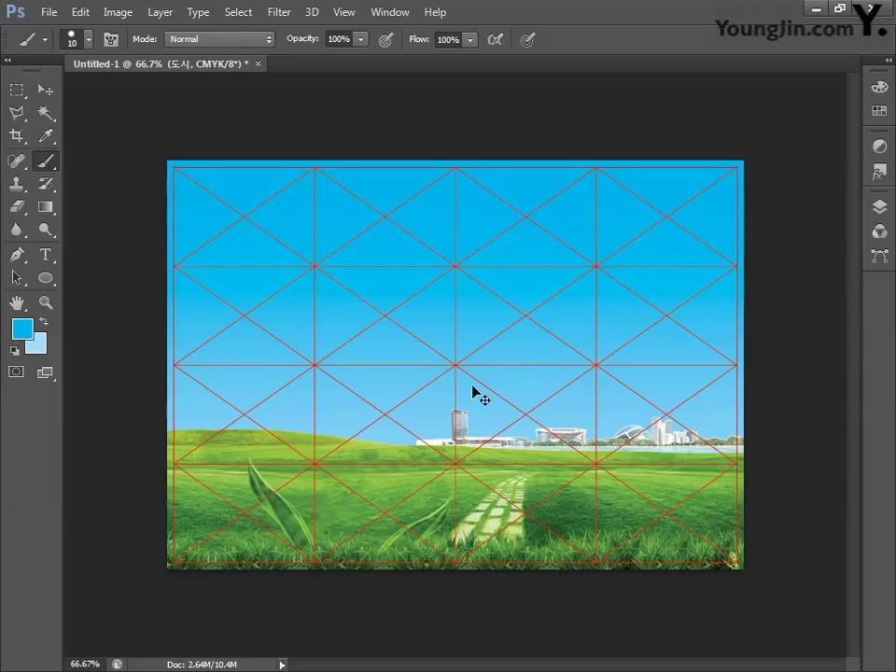
key("ctrl+v")
left_click(514, 215)
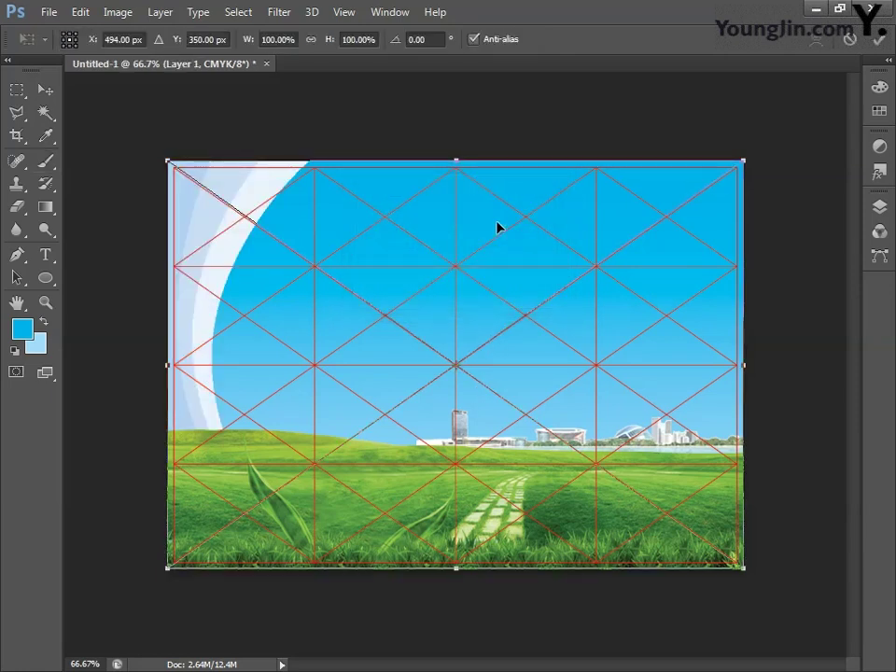
key("Return")
key("b")
Step: Move the pasted wave frame layer above 들판 and rename it 물결 01
left_click(878, 207)
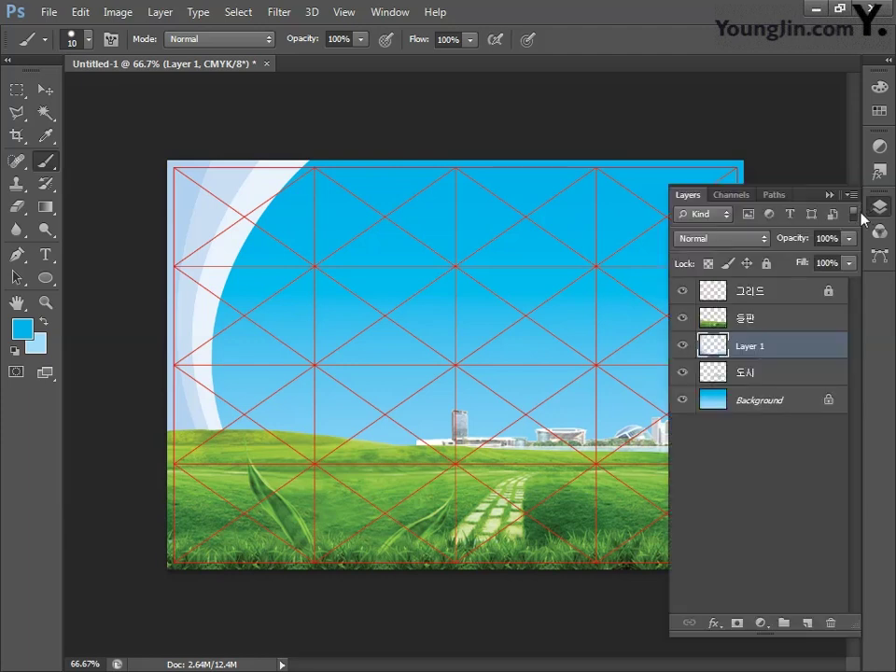
left_click_drag(753, 353, 754, 317)
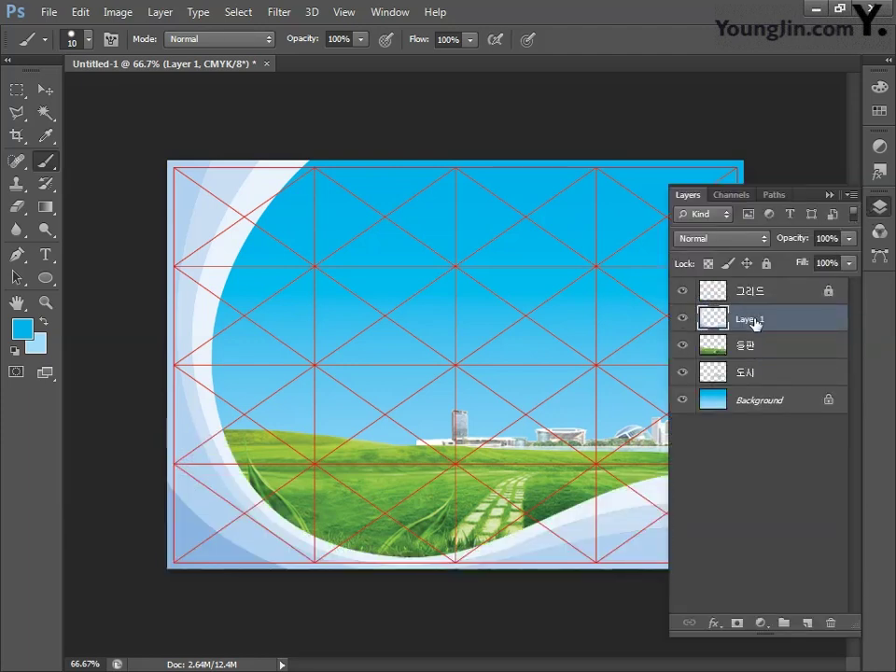
double_click(750, 319)
left_click_drag(784, 318, 740, 347)
type("물결 01")
key("Return")
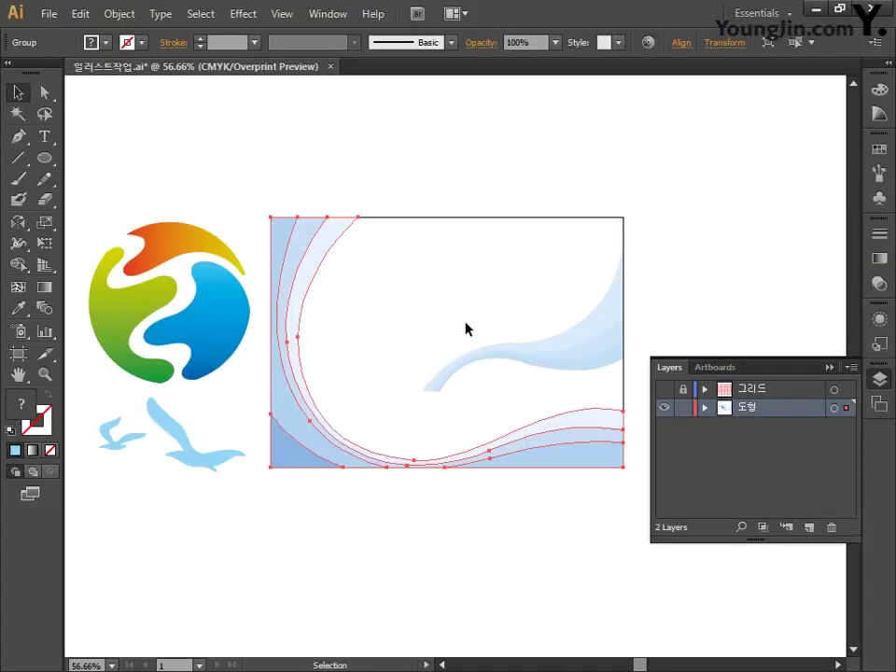
Step: Copy the smaller wave from Illustrator, paste it into the Photoshop composition as pixels, and position it against the canvas's upper-right corner
left_click(467, 329)
left_click(544, 378)
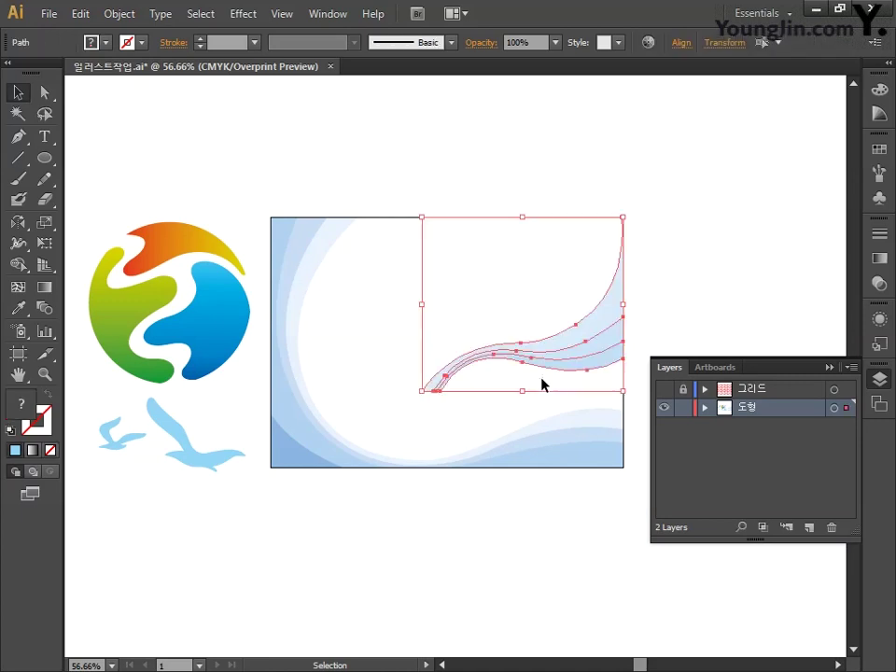
key("v")
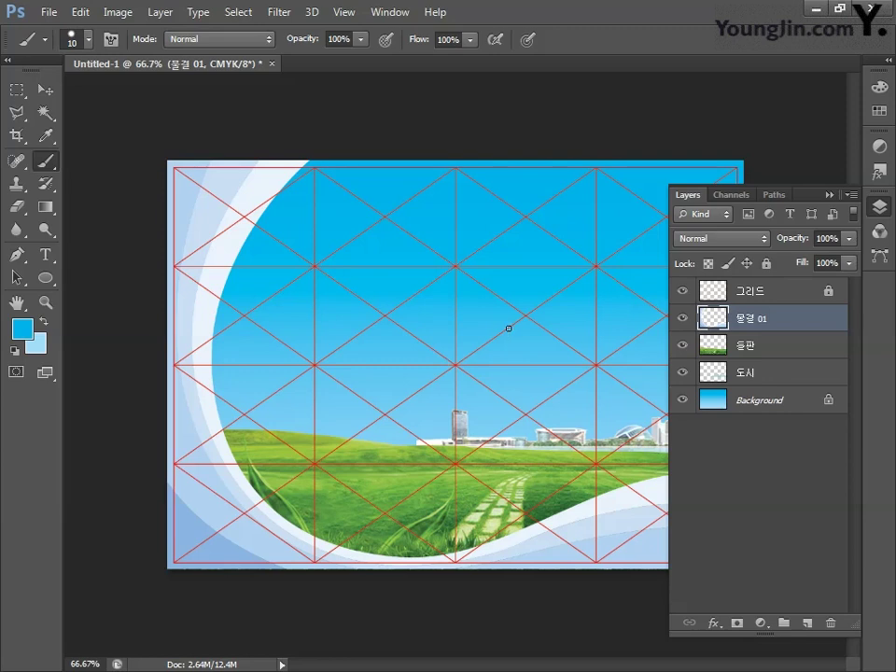
key("ctrl+v")
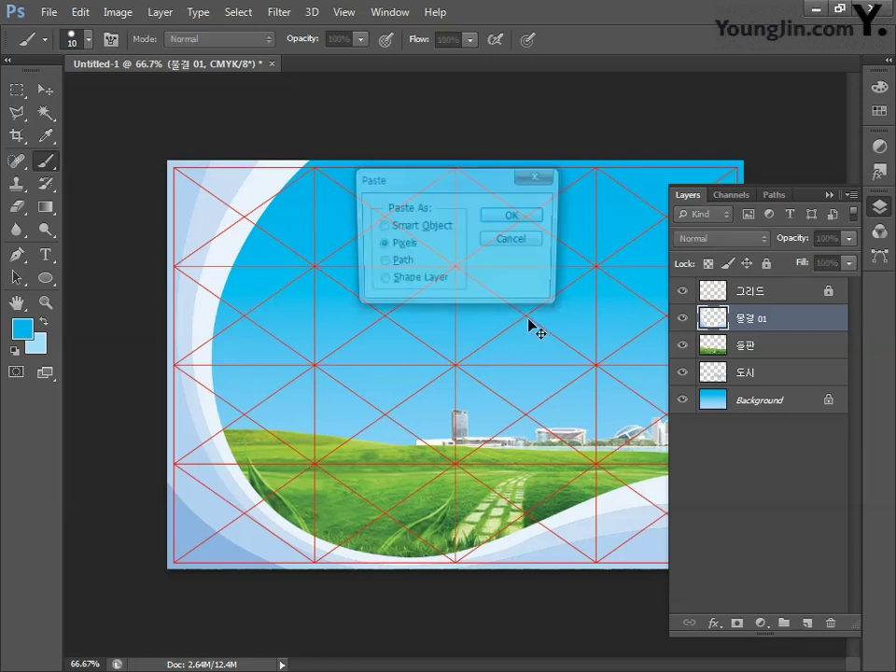
left_click(534, 220)
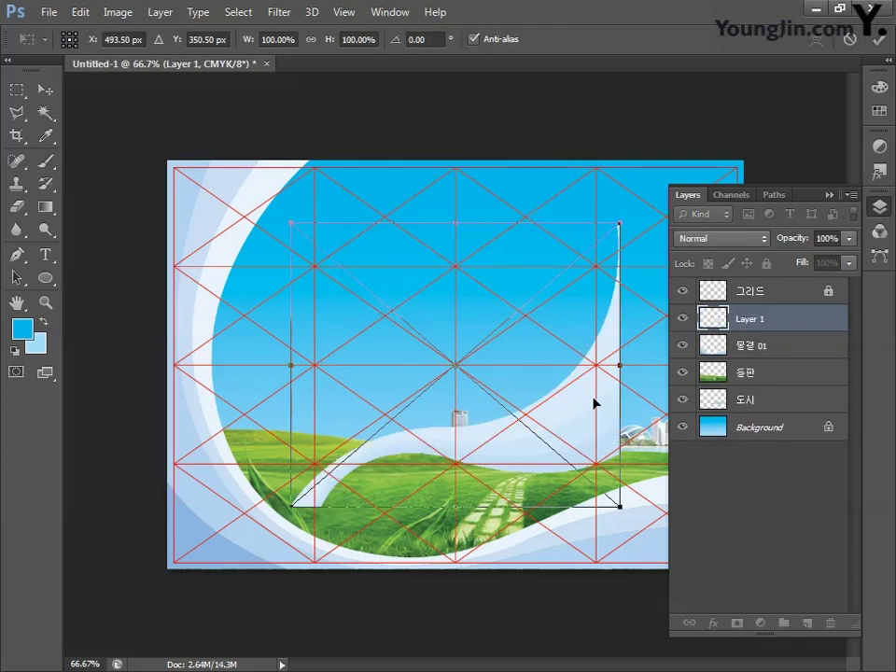
mouse_move(603, 413)
left_mouse_down()
mouse_move(703, 341)
mouse_move(719, 346)
left_mouse_up()
key("Return")
key("b")
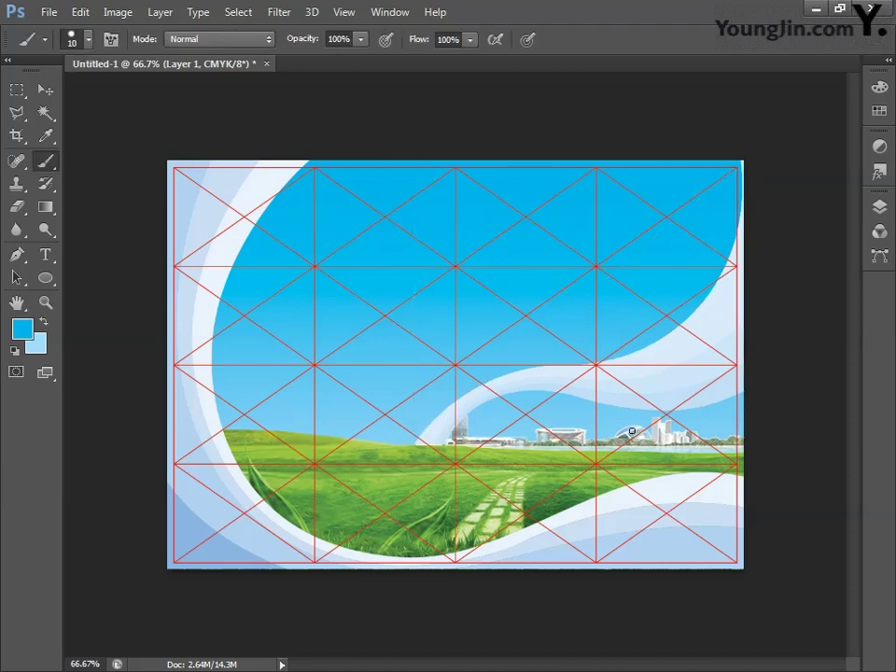
Step: Rename the smaller wave's layer 물결 02 and move it below the 도시 layer, just above Background
left_click(879, 206)
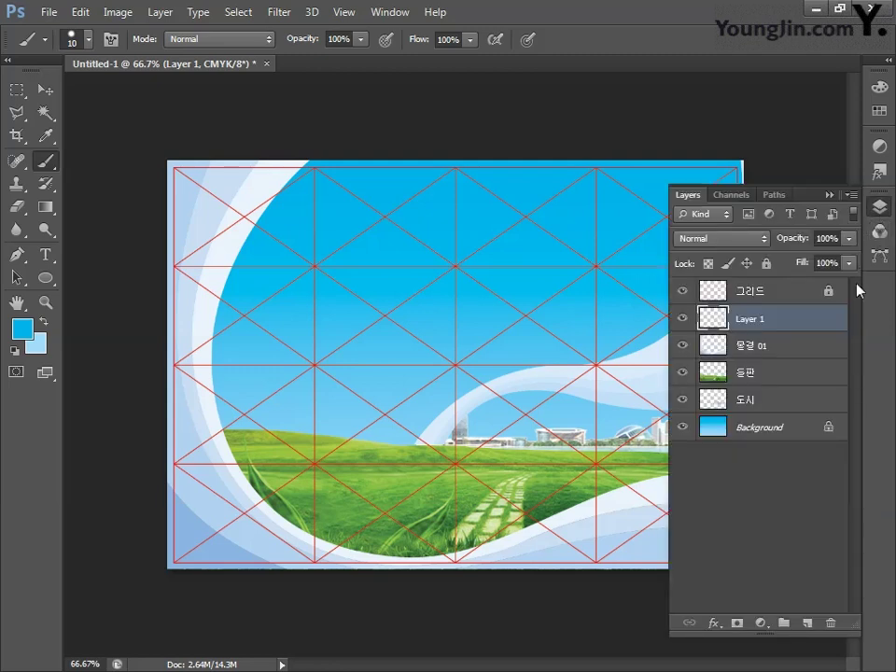
double_click(750, 320)
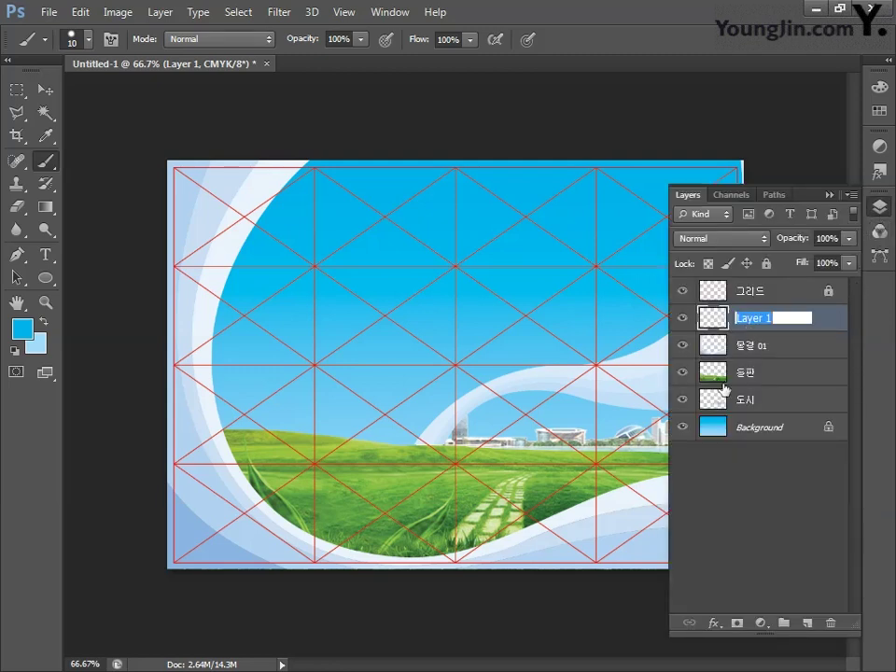
type("물결 02")
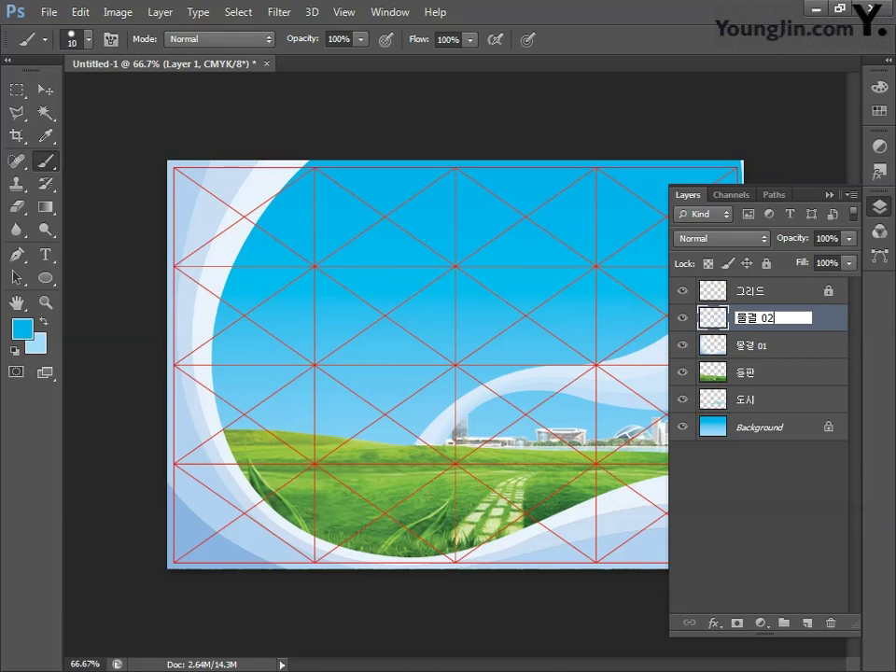
key("Return")
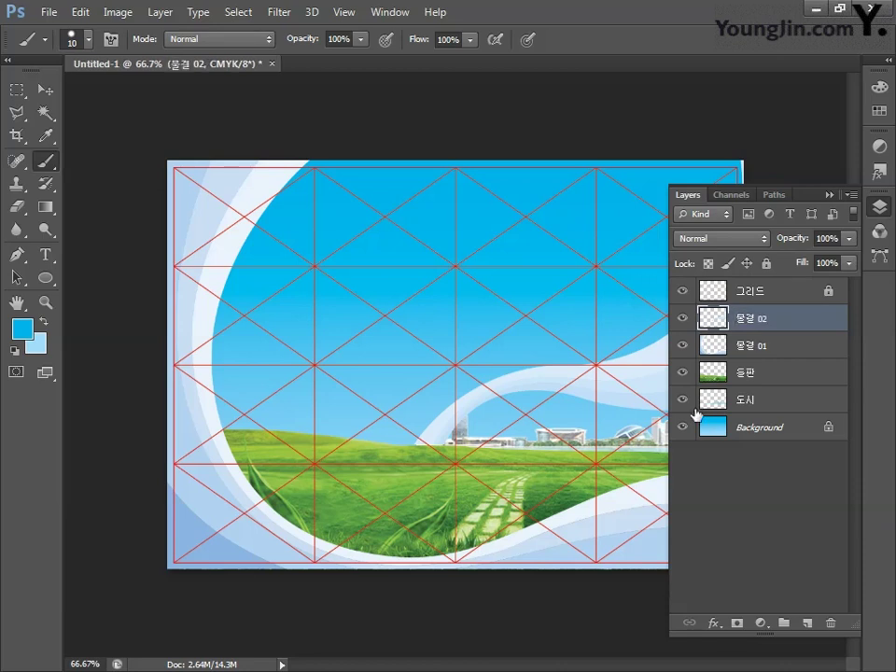
left_click_drag(792, 321, 795, 403)
left_click_drag(795, 408, 793, 413)
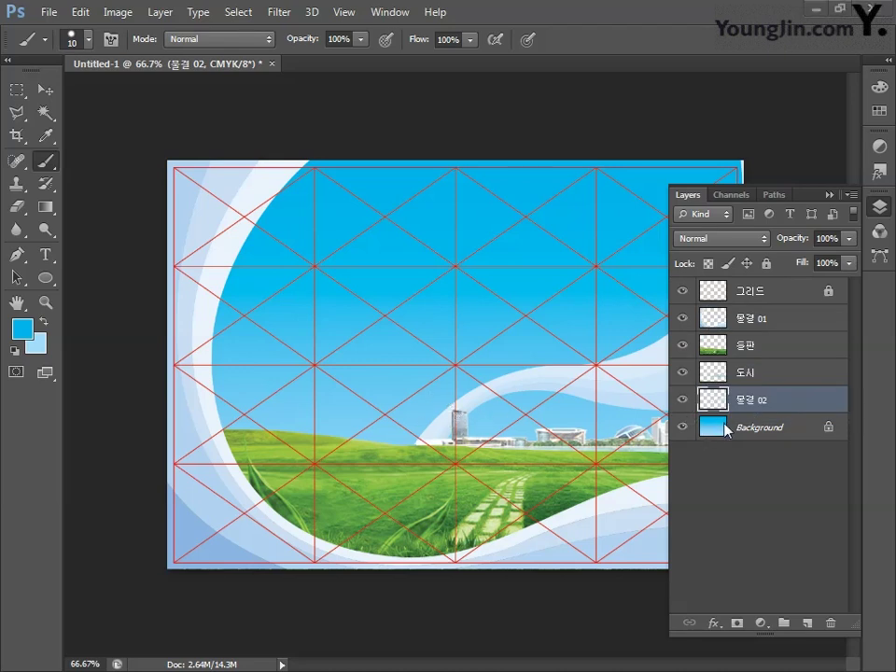
Step: Move the layer list clear of the artwork's right side and add a layer mask to 물결 02
left_click_drag(688, 201, 105, 100)
left_click(875, 229)
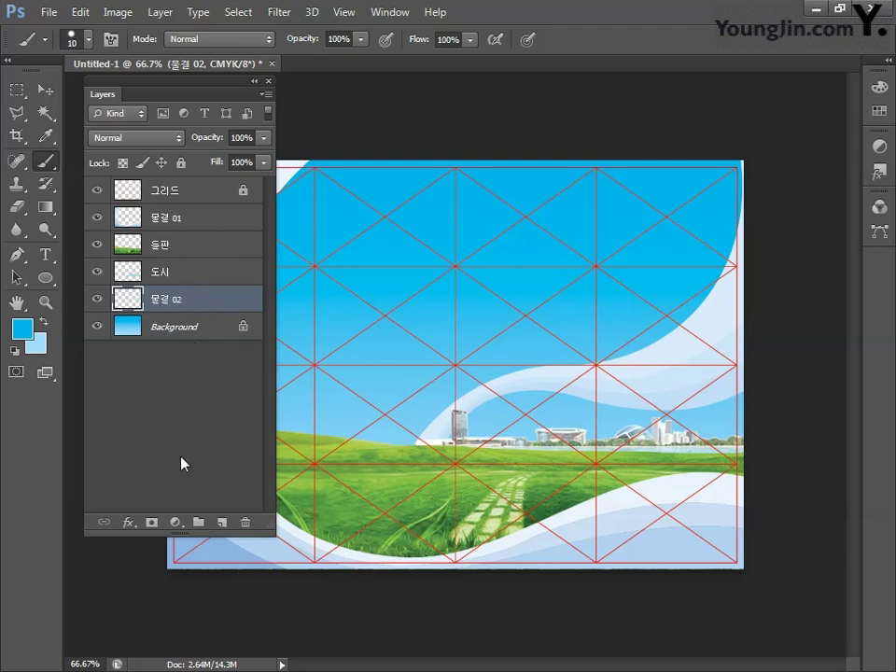
left_click(155, 523)
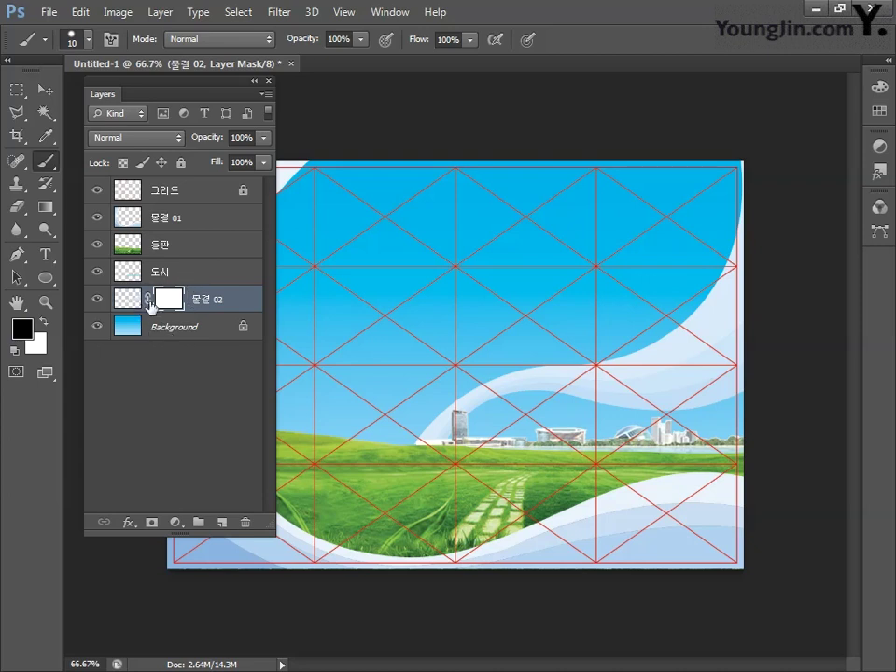
Step: Fade the right end of 물결 02 by drawing a black-to-white linear gradient on its mask from the right edge leftward
left_click(43, 322)
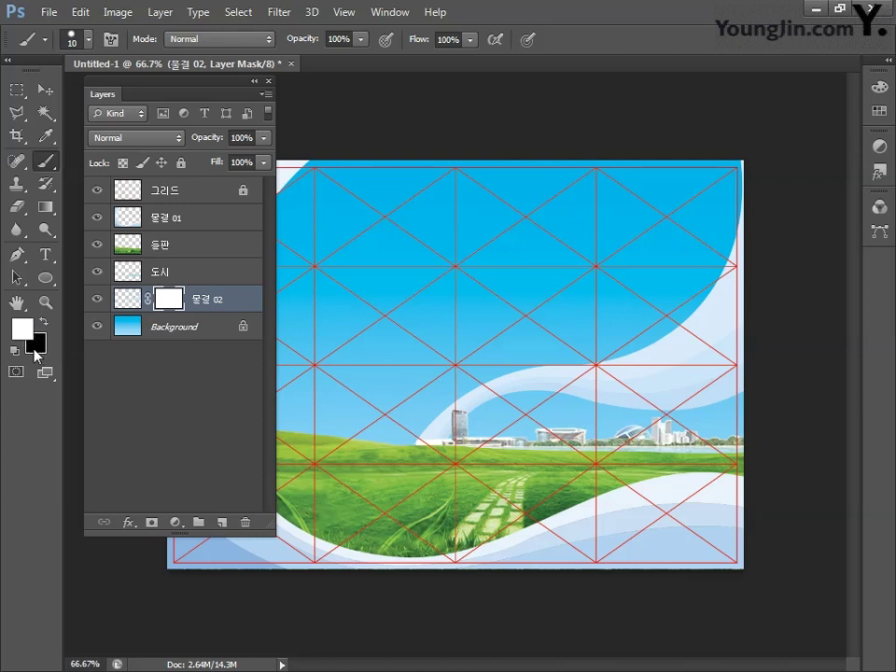
key("x")
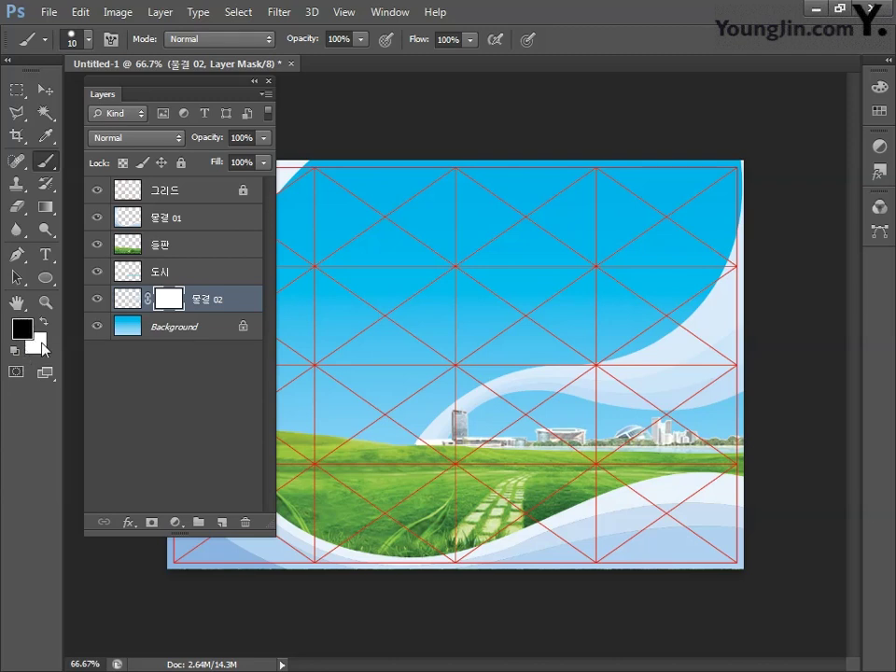
left_click(45, 209)
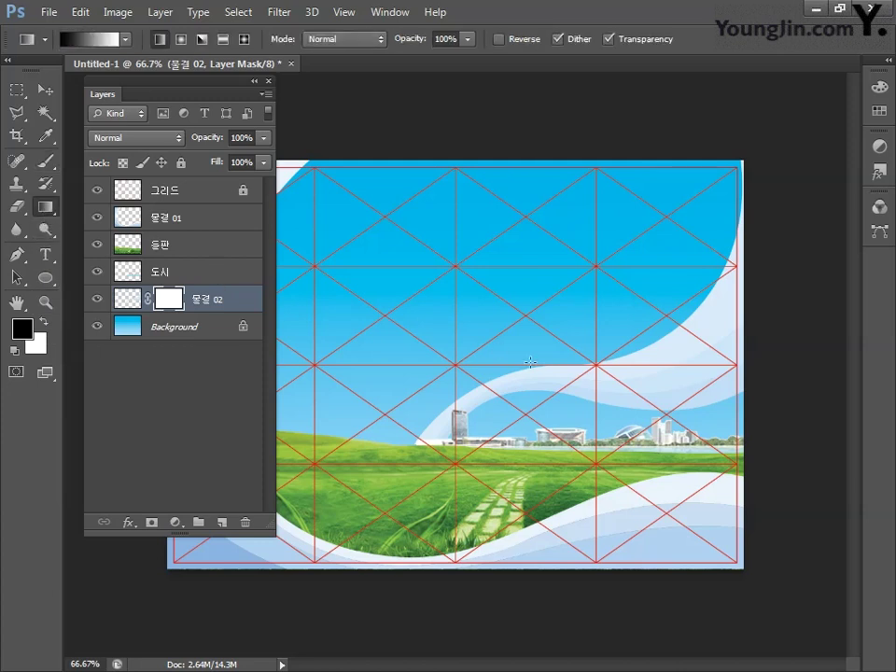
left_click_drag(730, 372, 549, 378)
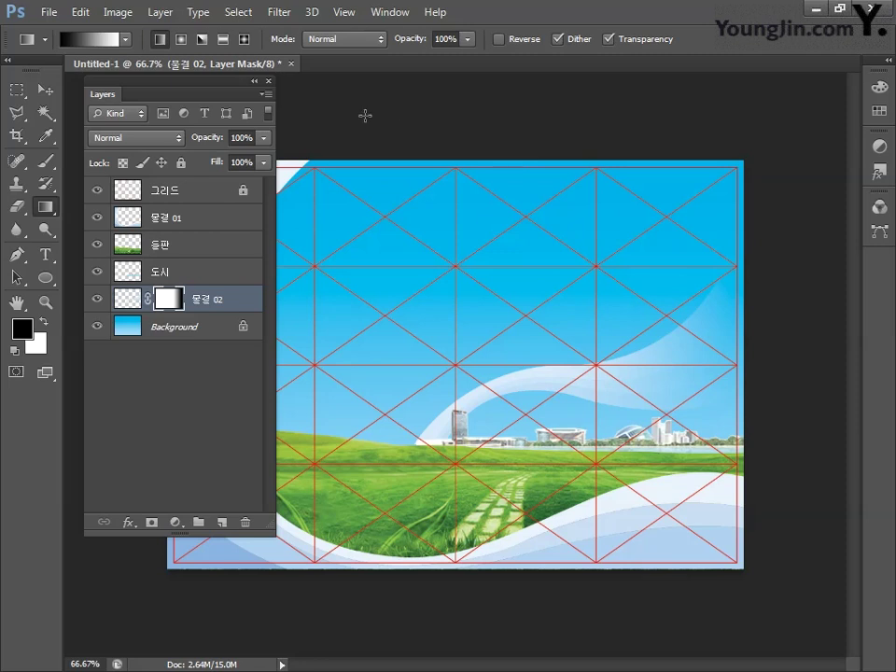
Step: Switch to Illustrator, copy the round orange, green and blue symbol, and paste it into the Photoshop composition as pixels
left_click_drag(151, 84, 138, 84)
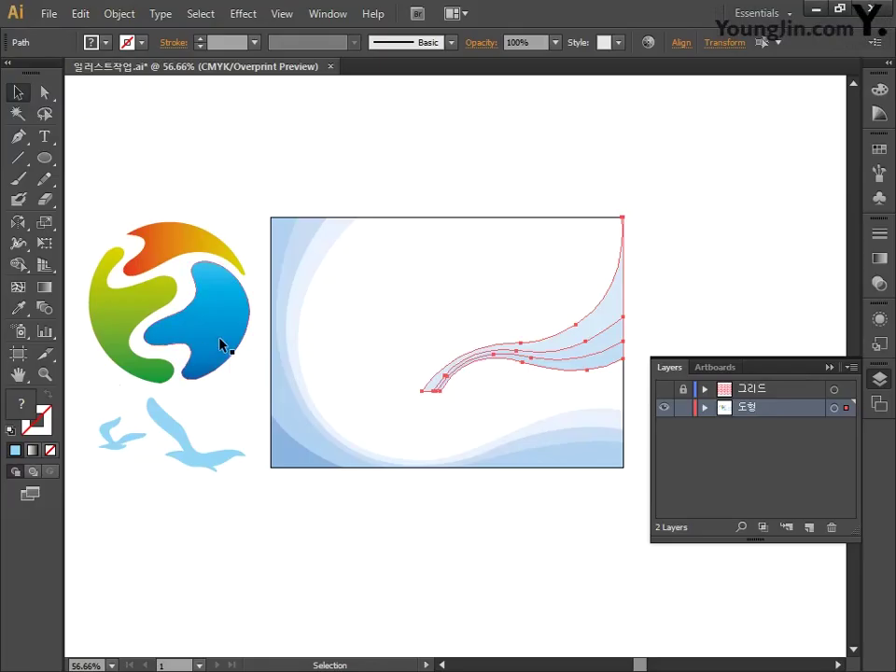
left_click(222, 345)
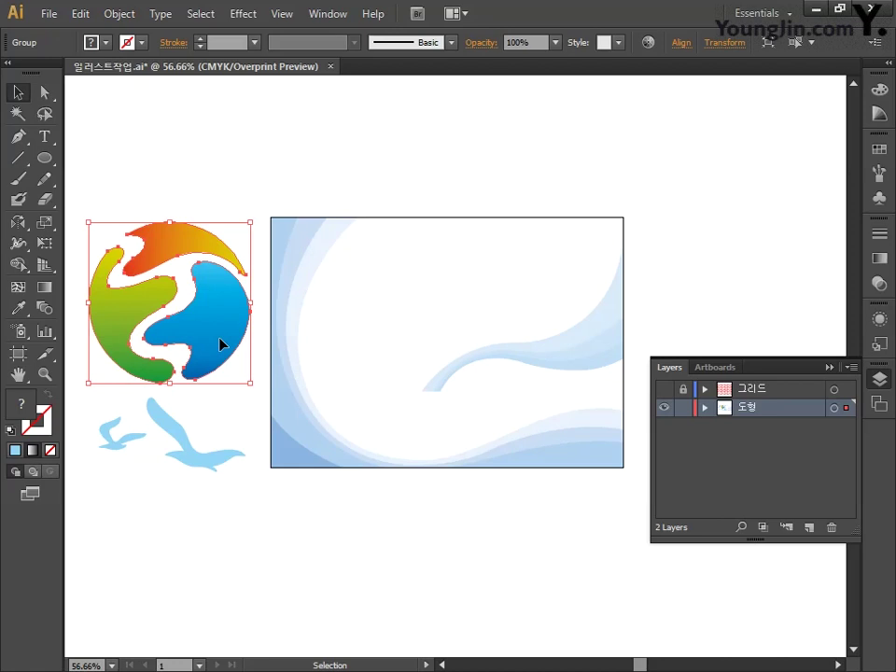
key("ctrl")
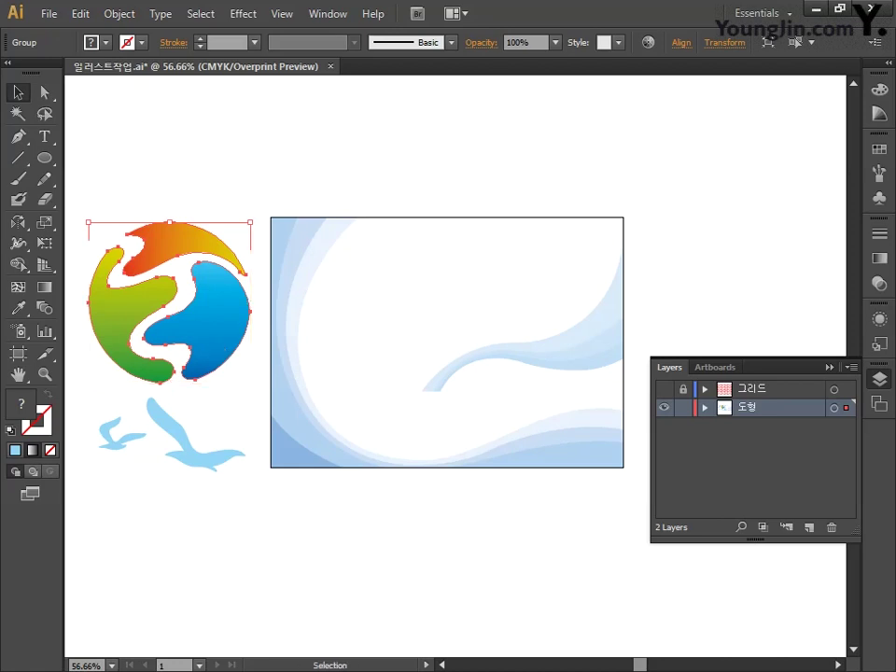
key("alt+Tab")
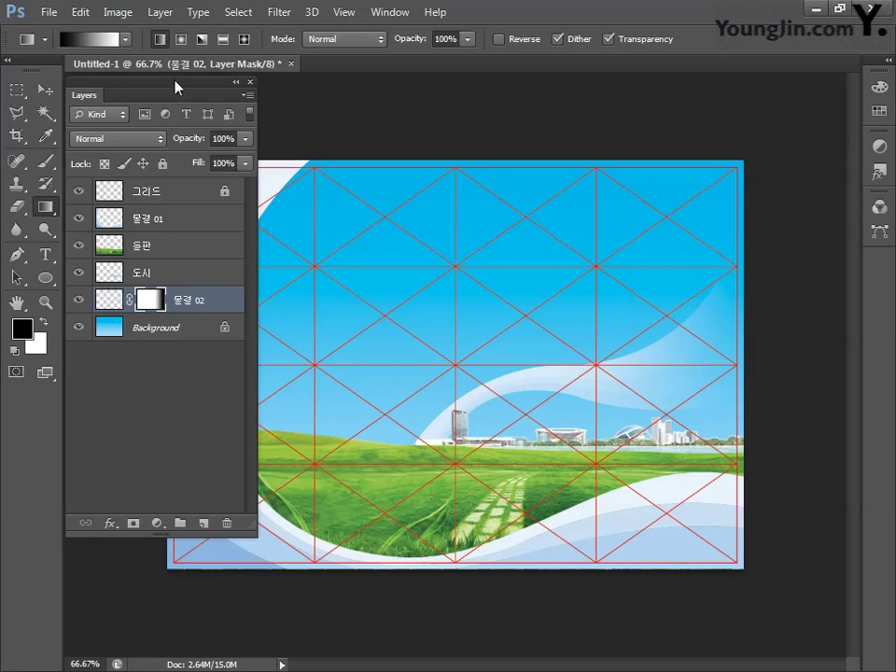
left_click_drag(176, 87, 752, 198)
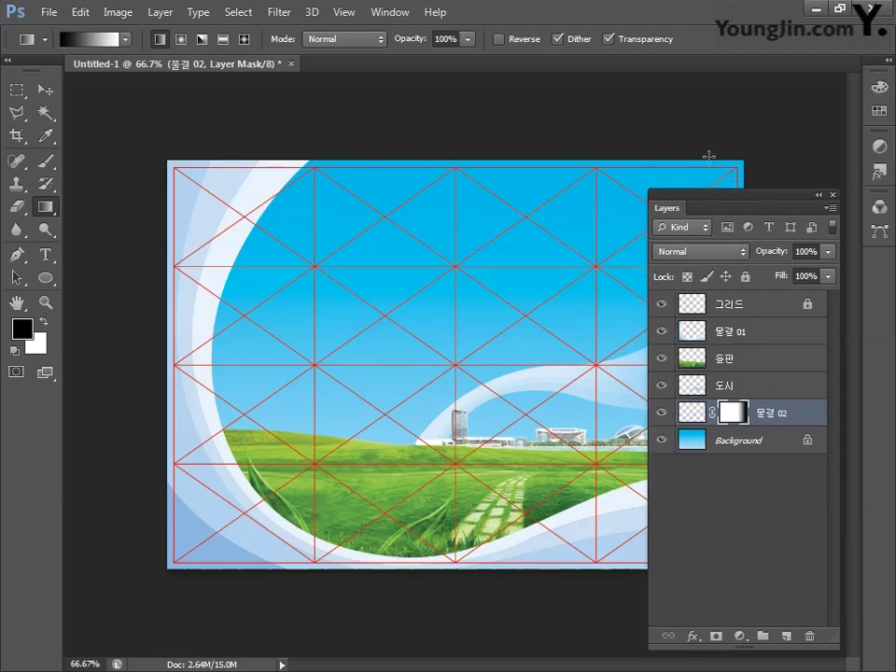
key("ctrl+v")
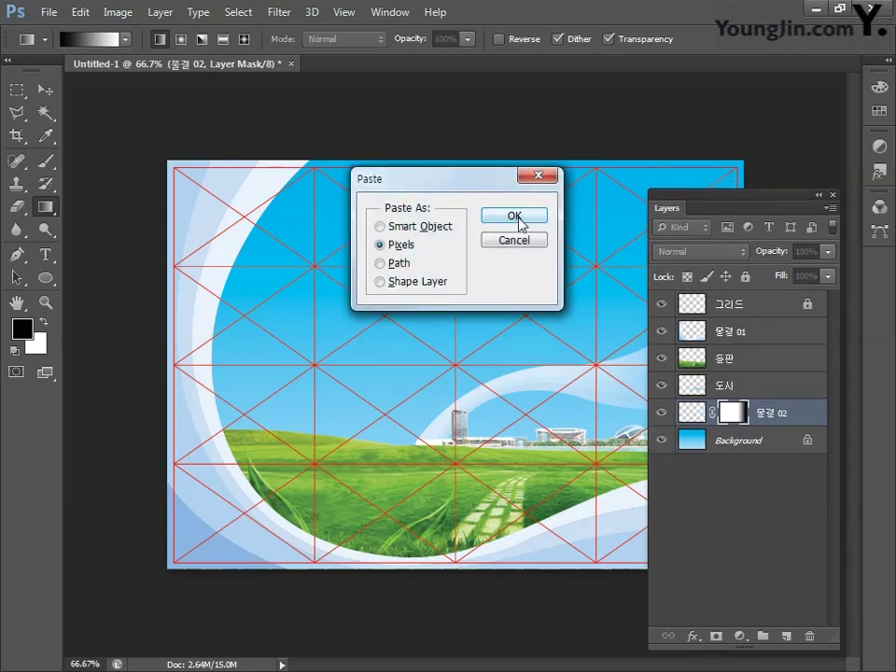
left_click(516, 216)
Step: Move the pasted symbol into the lower-left curve of the artwork and scale it down slightly to fit
left_click_drag(494, 270, 400, 315)
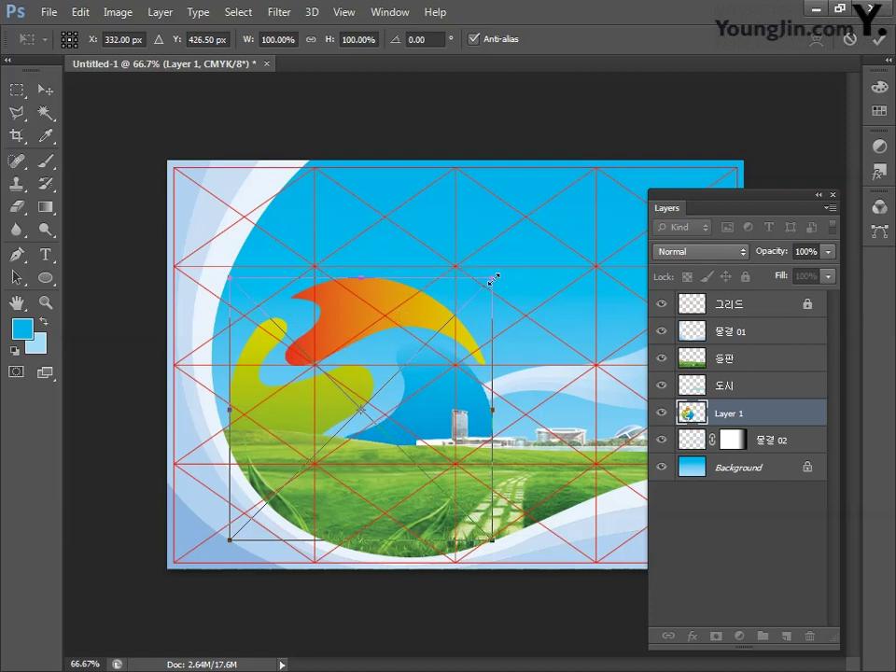
left_click_drag(493, 278, 474, 344)
key("Return")
key("g")
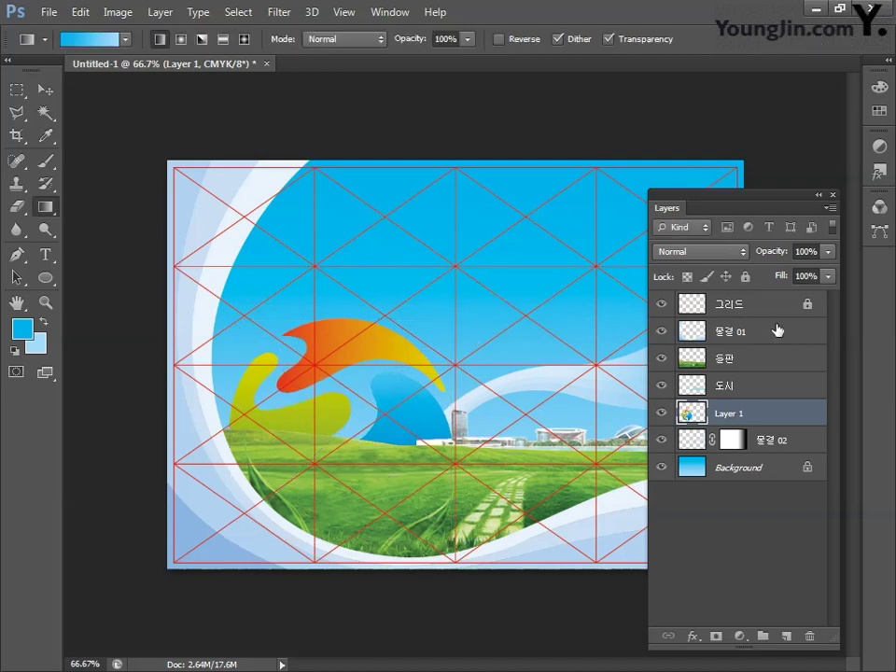
Step: Place the symbol's layer between 물결 01 and 들판, and nudge the symbol slightly right and down inside the wave's curve
key("v")
left_click_drag(749, 425, 761, 358)
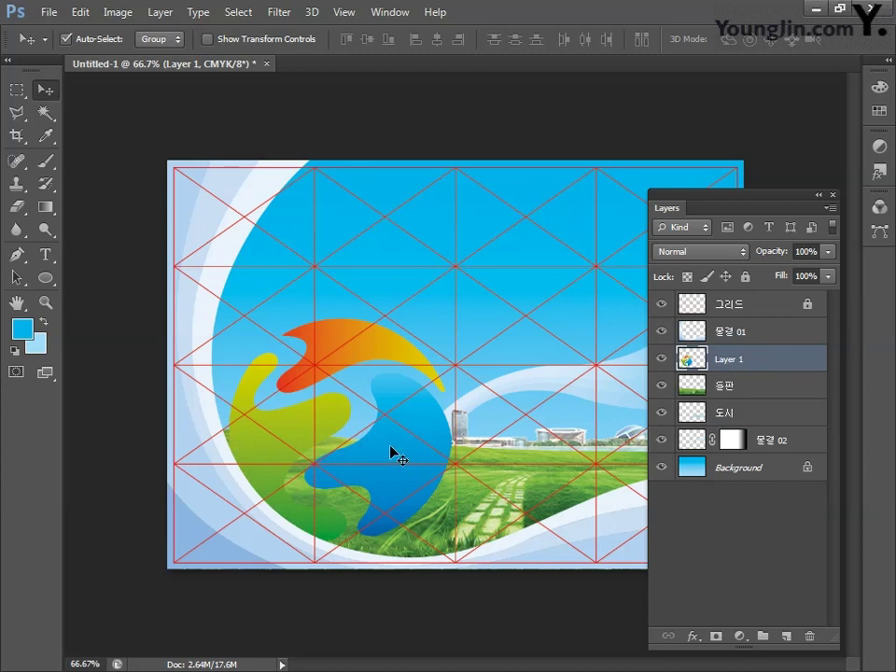
left_click_drag(396, 458, 396, 457)
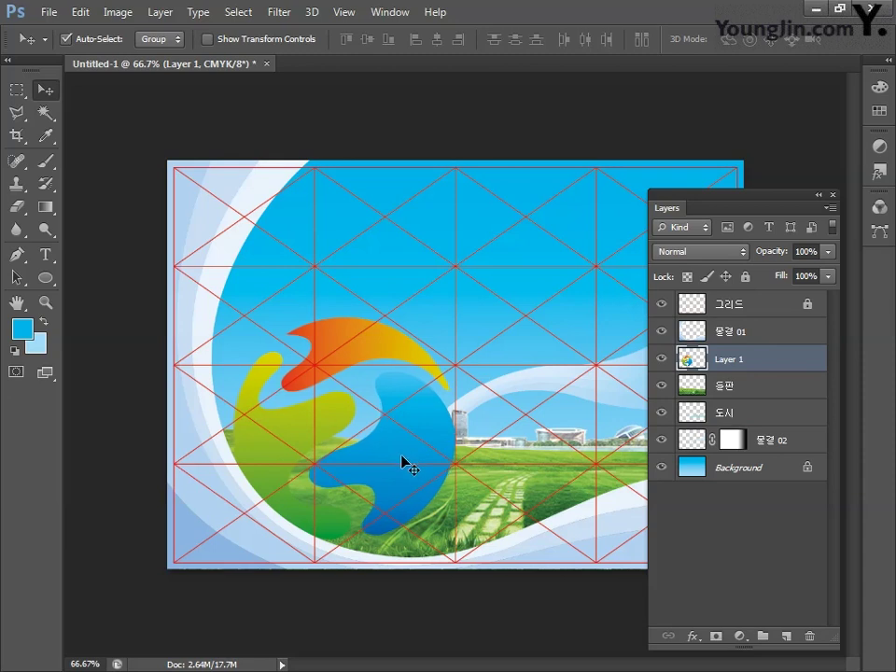
key("shift+Right")
key("shift+Down")
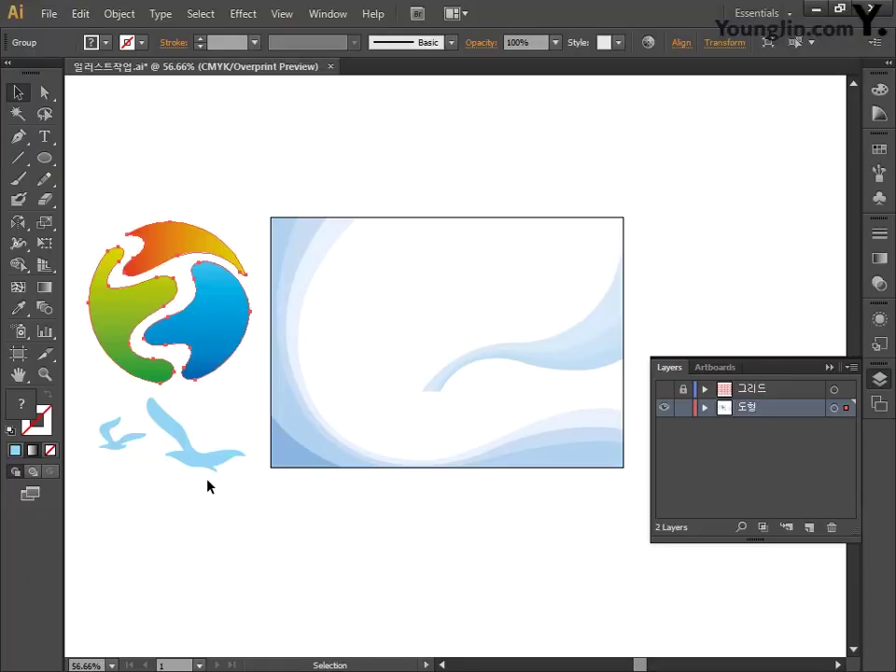
Step: Switch to Illustrator, copy the branching curved lines with circle ends, and paste them into the Photoshop composition as pixels
left_click(207, 485)
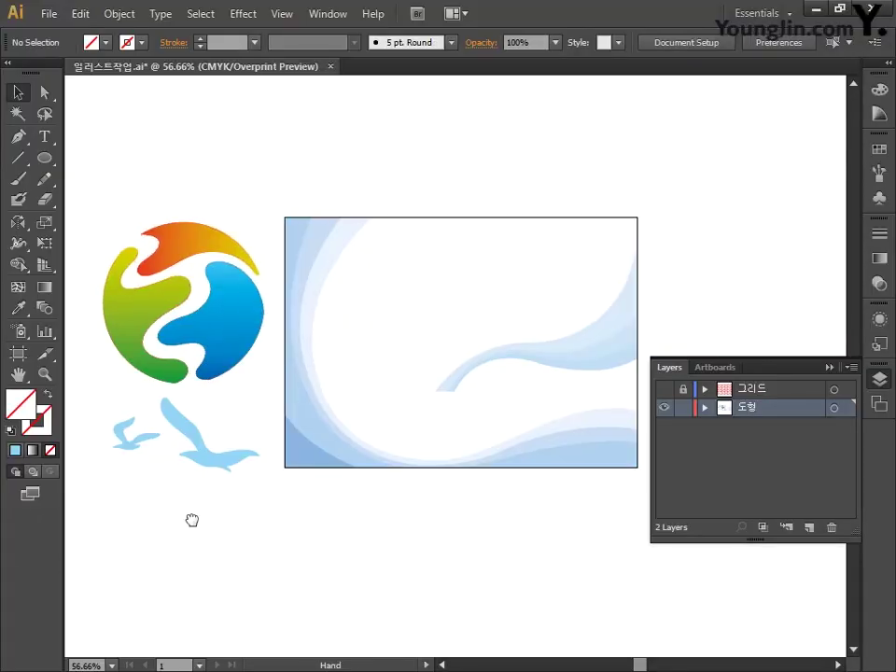
left_click_drag(192, 520, 361, 516)
left_click_drag(122, 204, 266, 343)
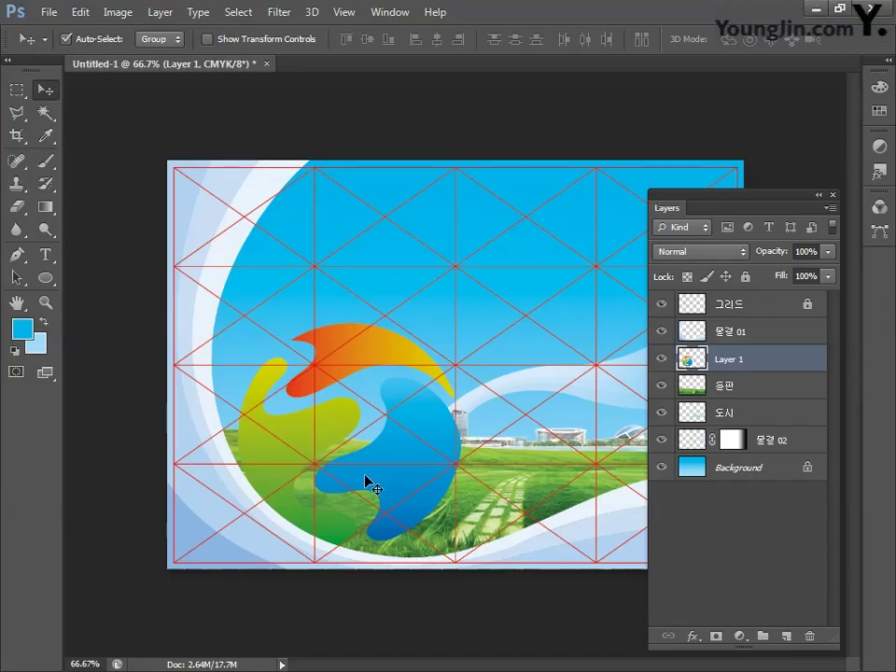
key("ctrl+v")
left_click(512, 215)
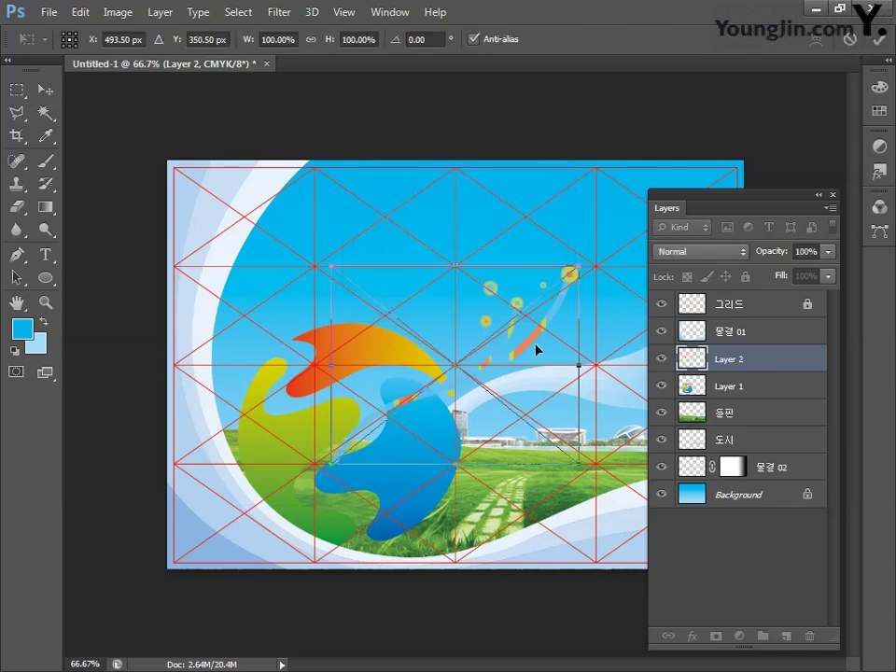
Step: Position the branching lines over the field, enlarge them to about 121%, and place their layer below the symbol's layer
left_click_drag(532, 345, 536, 473)
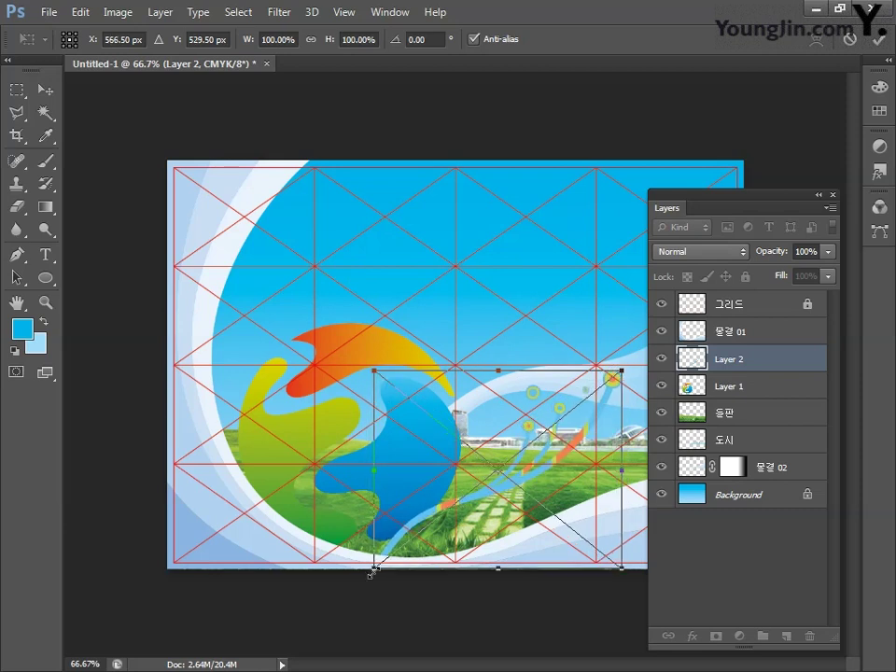
left_click_drag(371, 575, 315, 611)
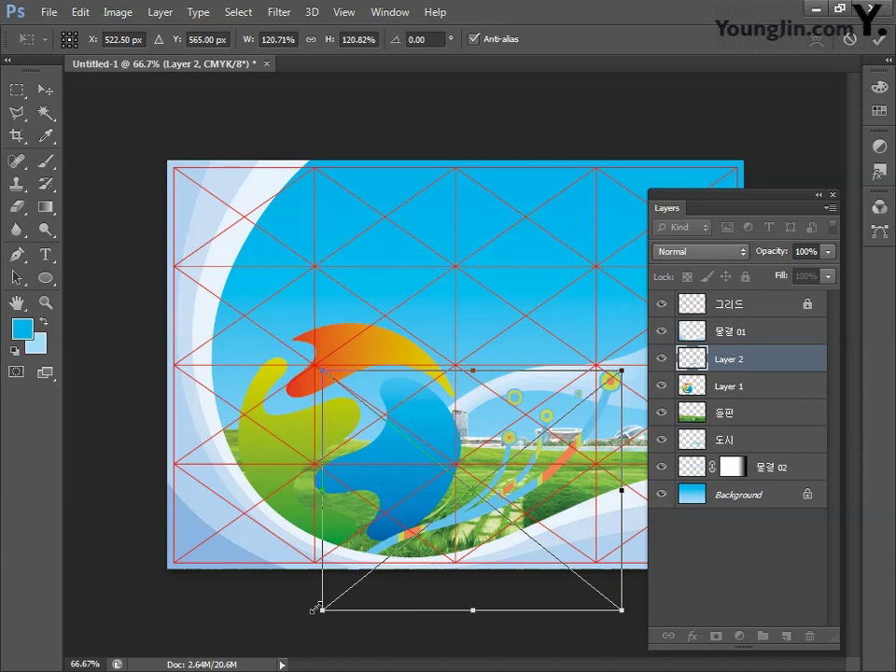
key("Return")
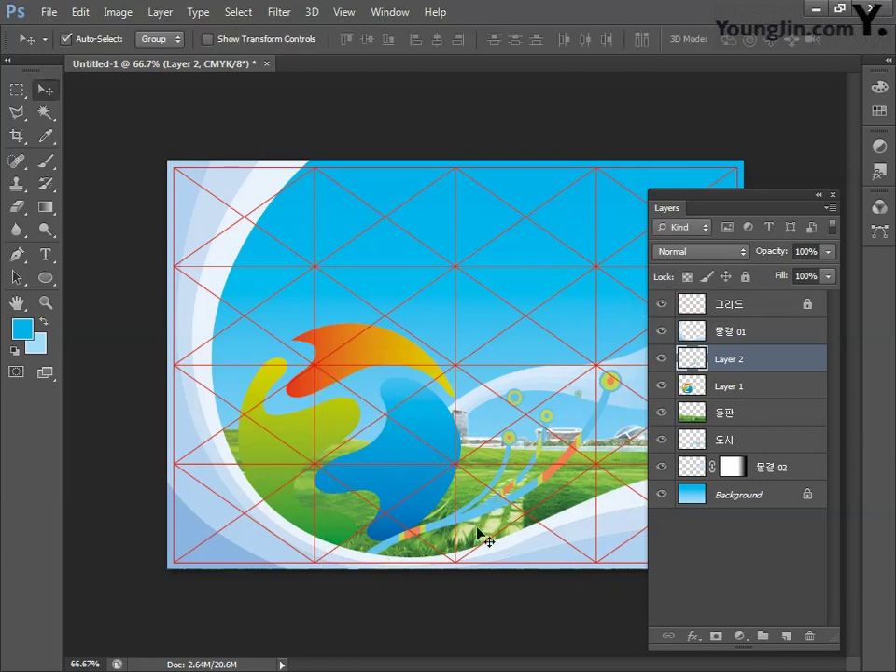
left_click_drag(767, 362, 762, 398)
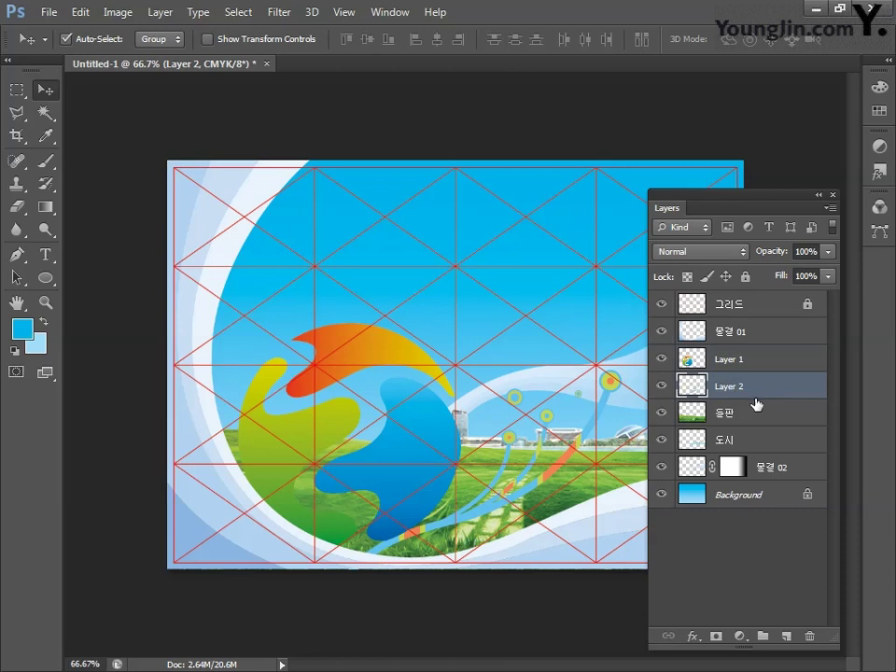
Step: Rename the symbol's layer 심볼 and the branching lines' layer 아지랑이
double_click(726, 358)
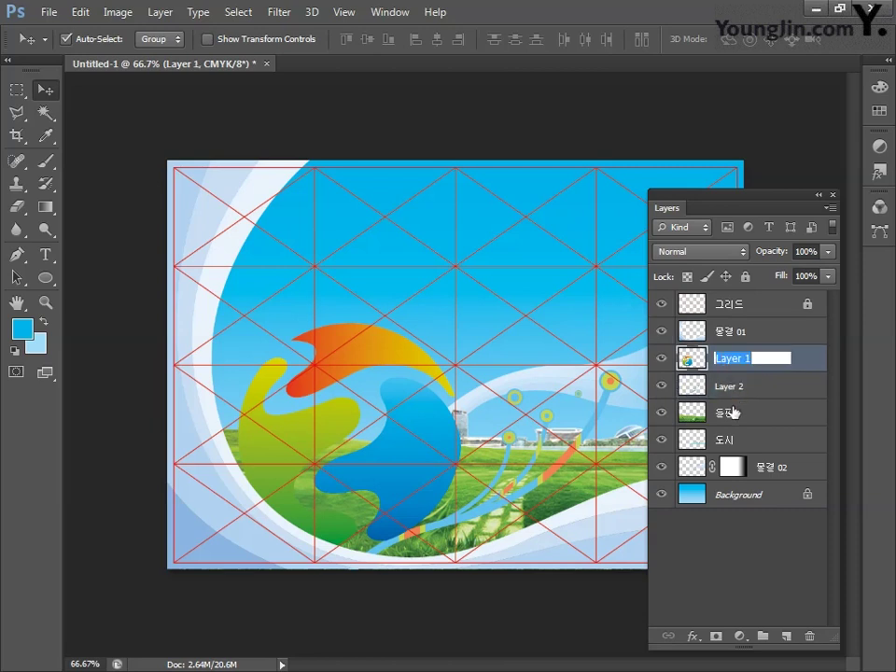
type("심볼")
key("Return")
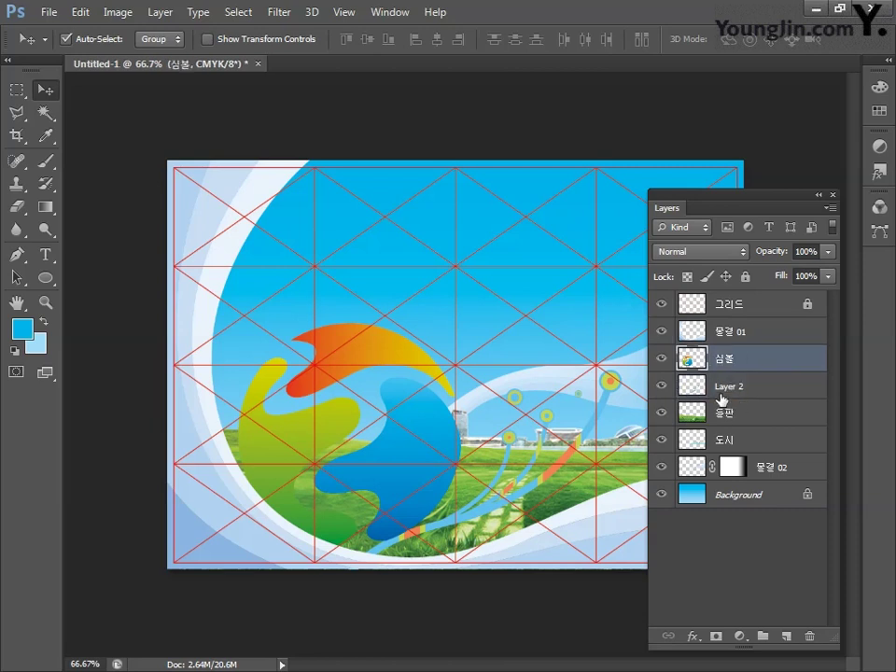
double_click(720, 394)
type("아")
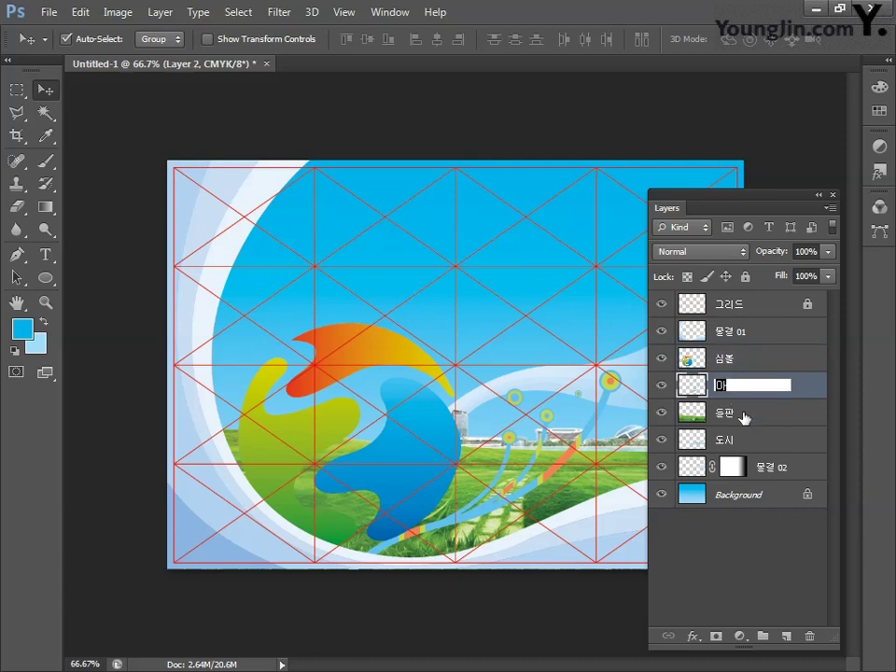
type("지랑이")
key("Return")
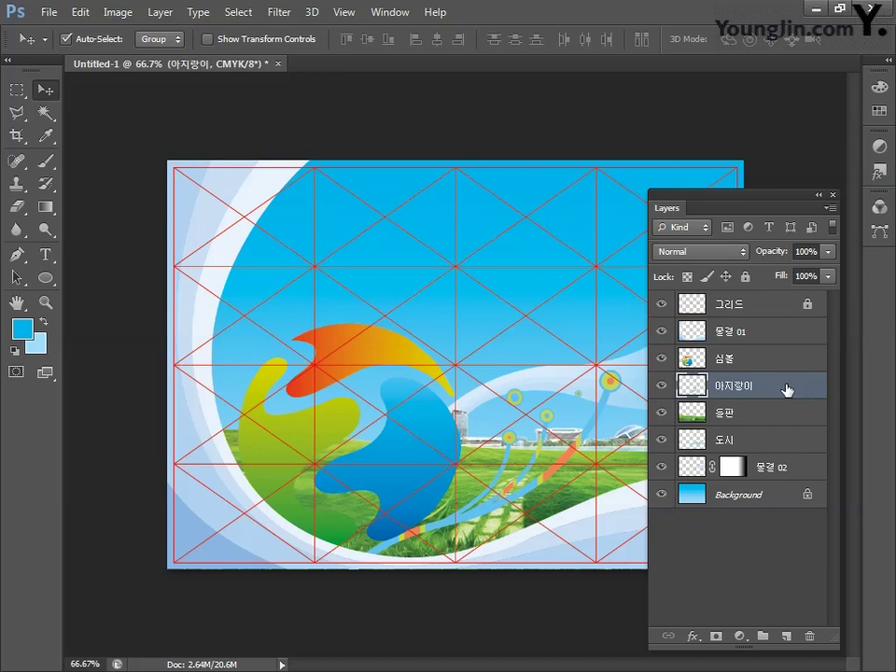
Step: Add a Drop Shadow to the 아지랑이 layer with 50% opacity, 1 px distance and 2 px size
double_click(787, 390)
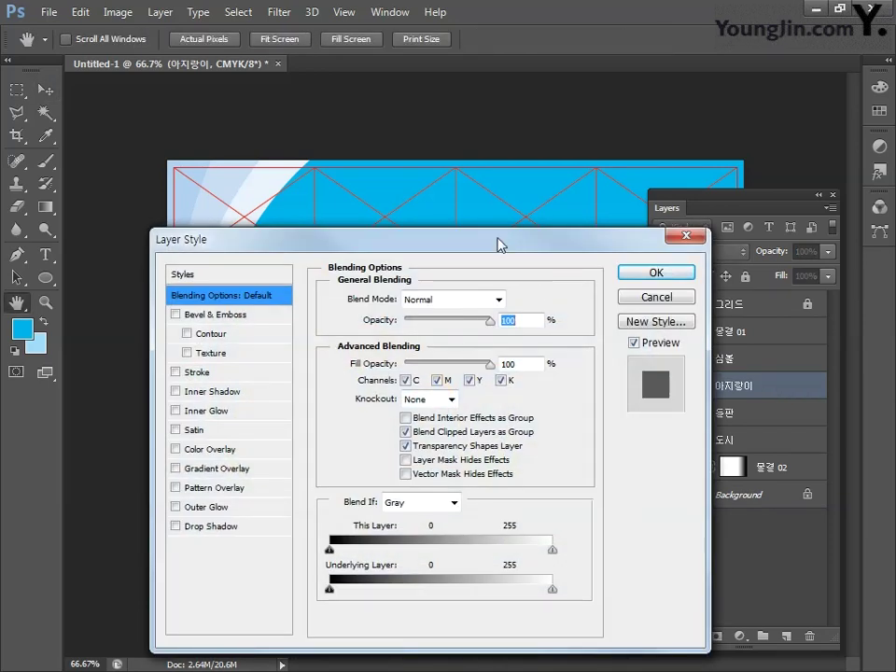
left_click_drag(498, 245, 422, 226)
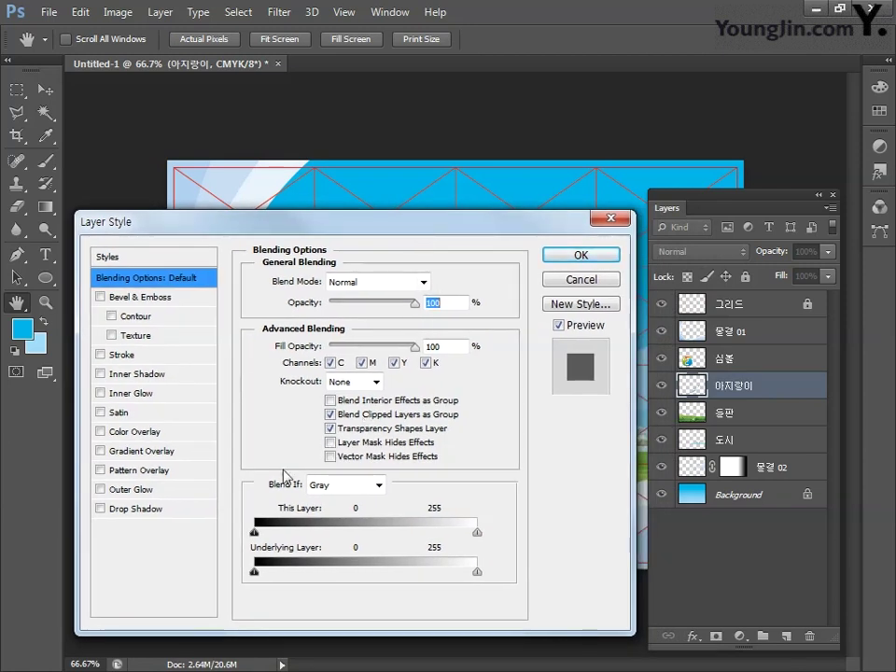
left_click(138, 511)
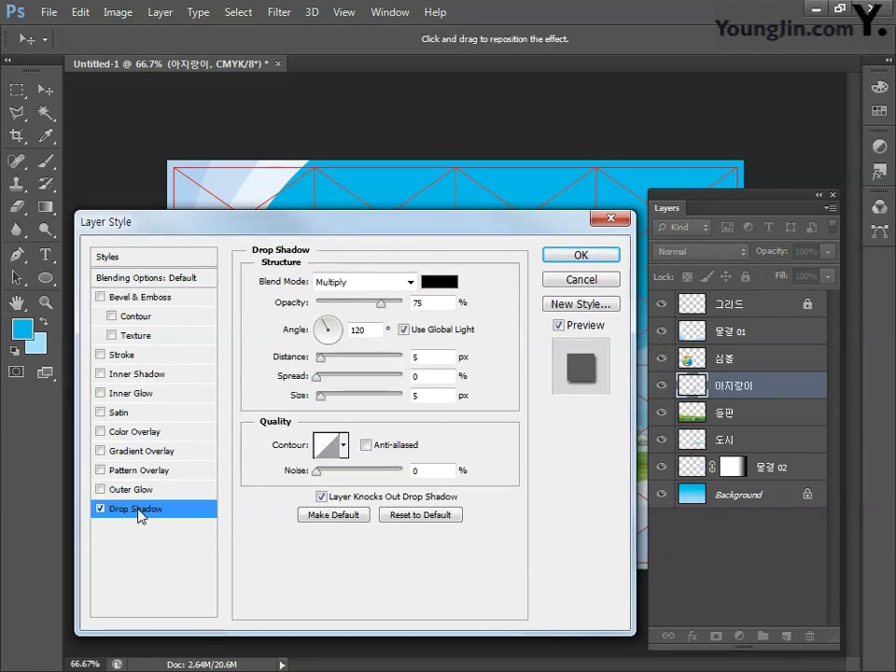
double_click(418, 302)
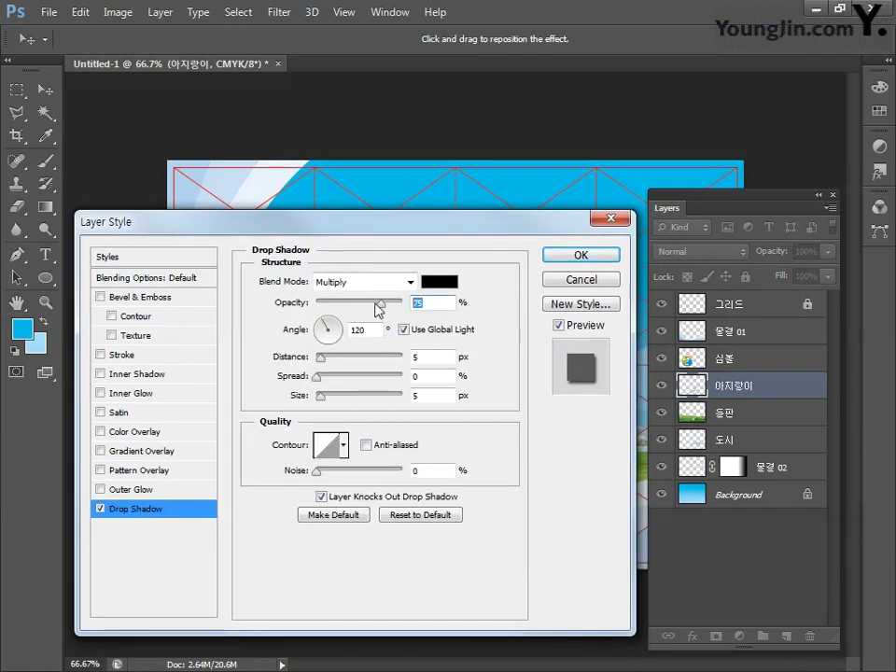
type("50")
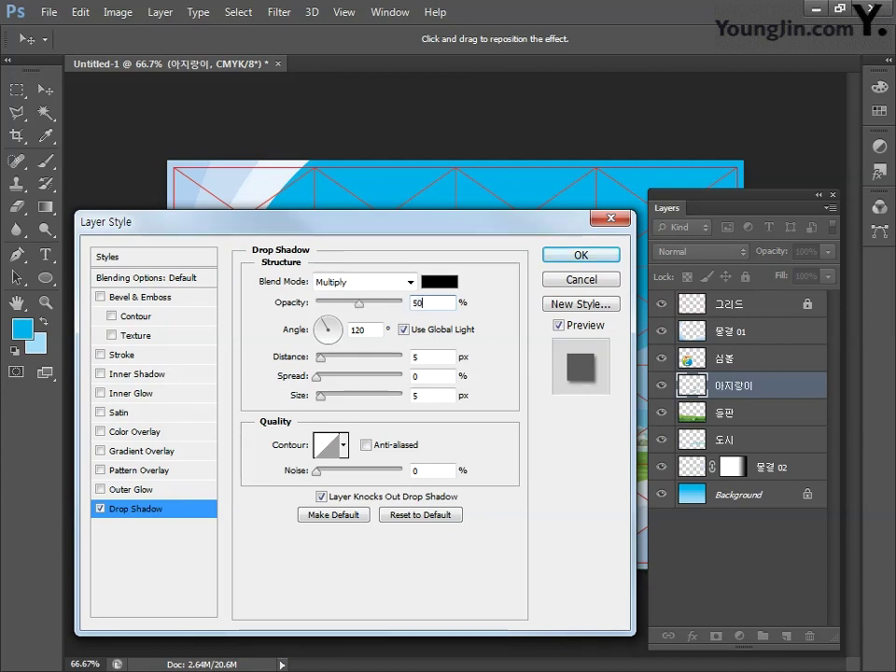
double_click(405, 359)
type("1")
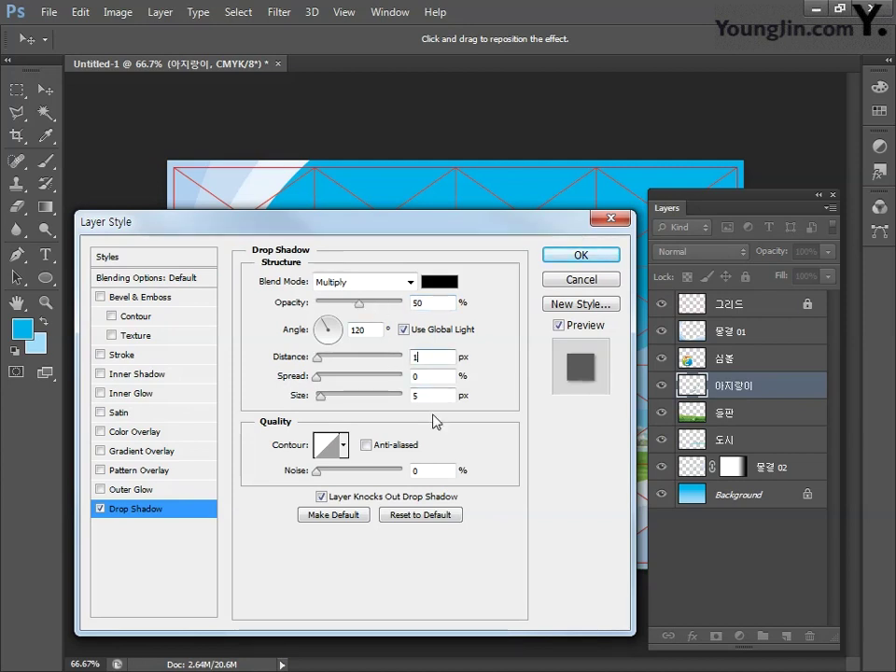
double_click(417, 396)
type("2")
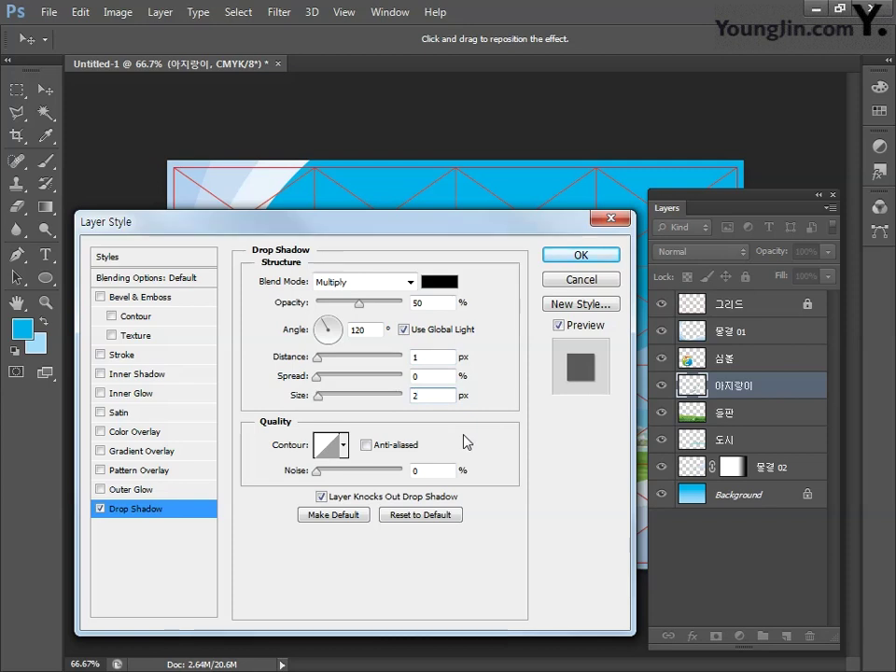
left_click(575, 258)
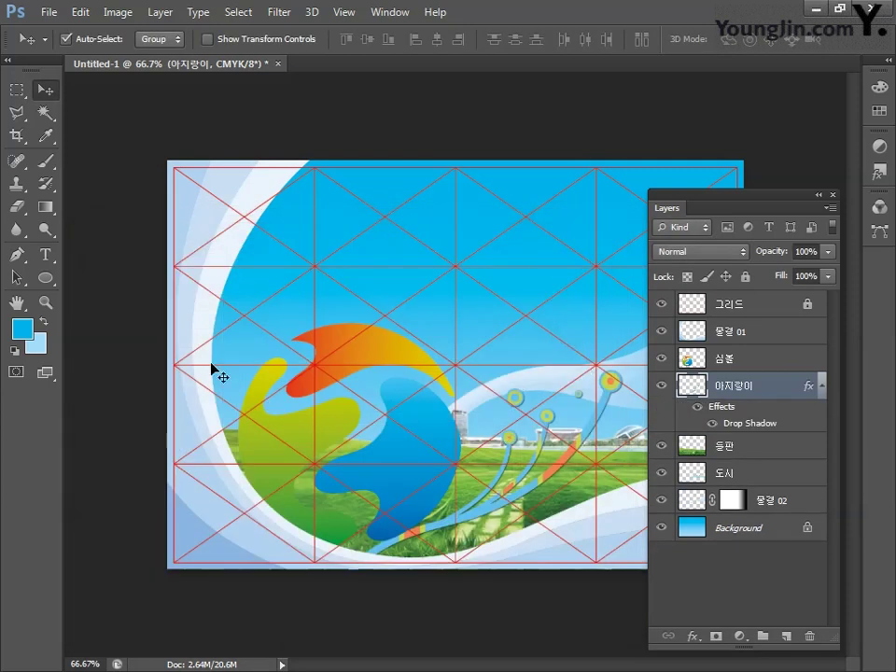
Step: Hide the 그리드 layer to check the artwork without its guide lines
double_click(45, 301)
left_click_drag(369, 410, 247, 294)
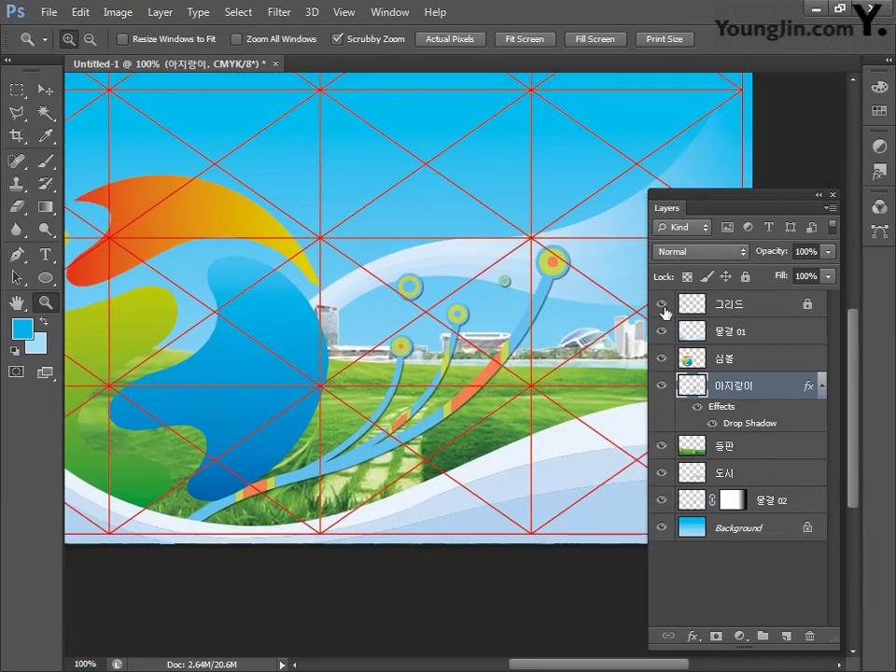
left_click(663, 306)
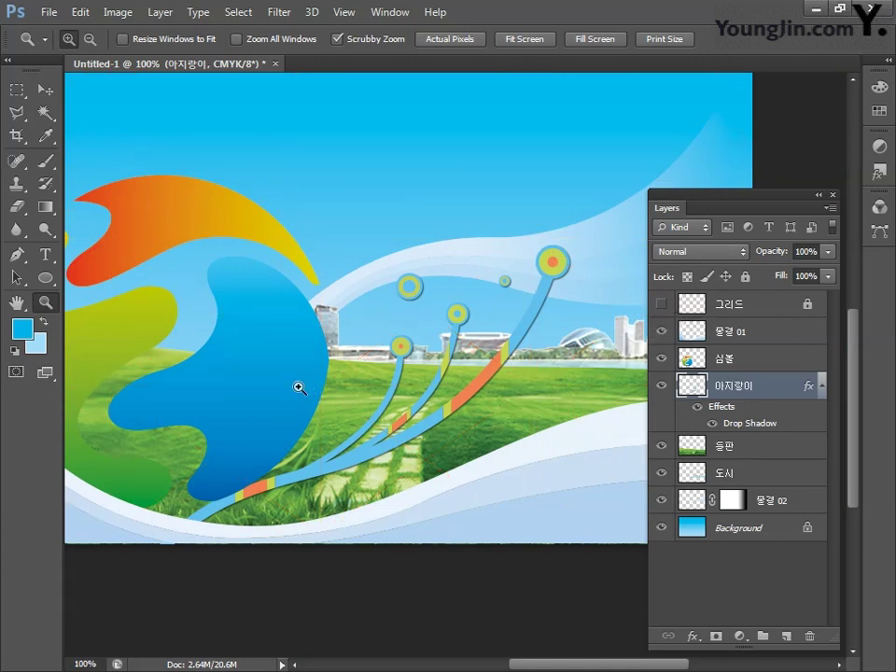
left_click(17, 302)
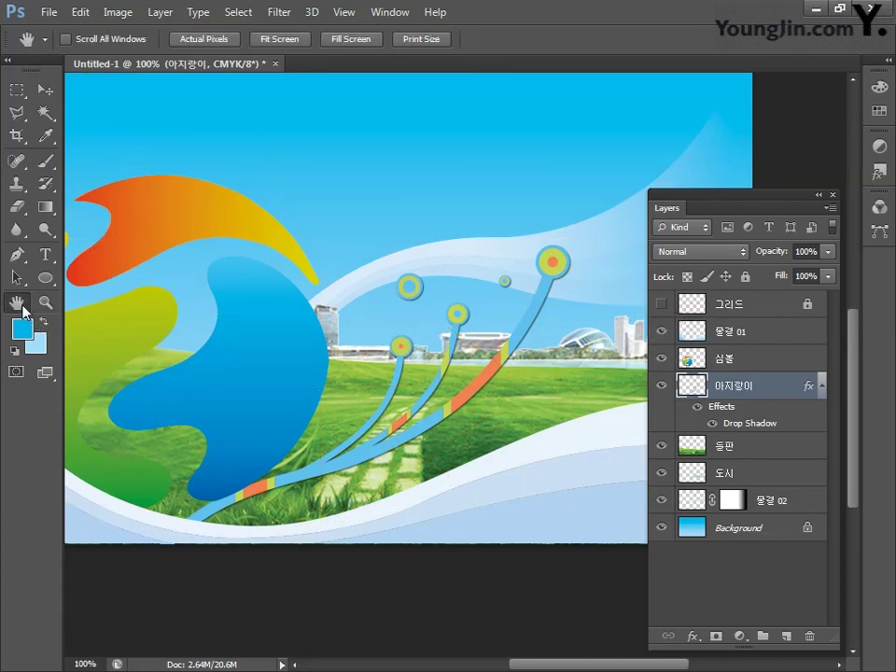
key("ctrl+minus")
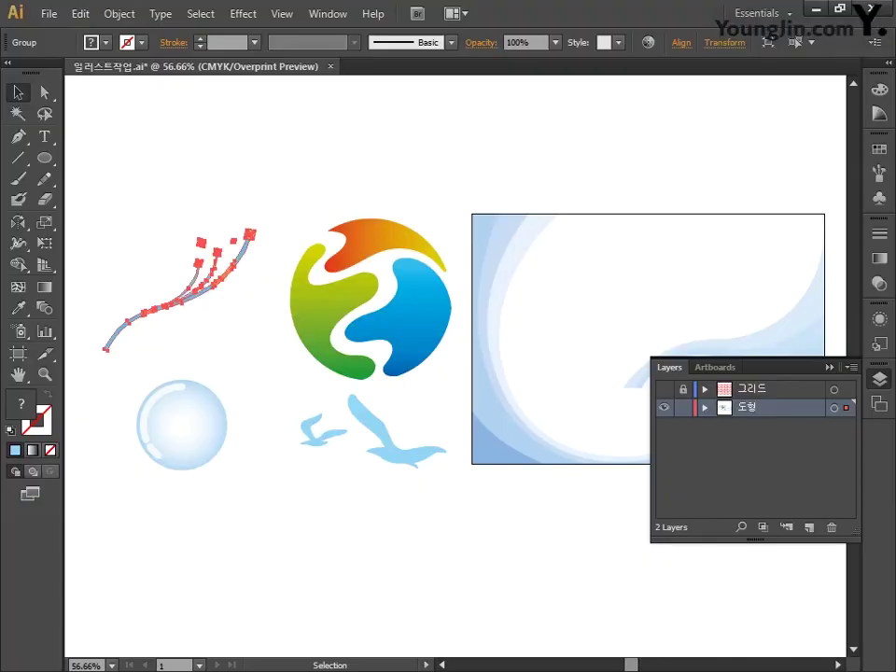
Step: Copy the bubble from the Illustrator document and paste it as pixels into the Photoshop composition
key("a")
left_click_drag(132, 377, 241, 517)
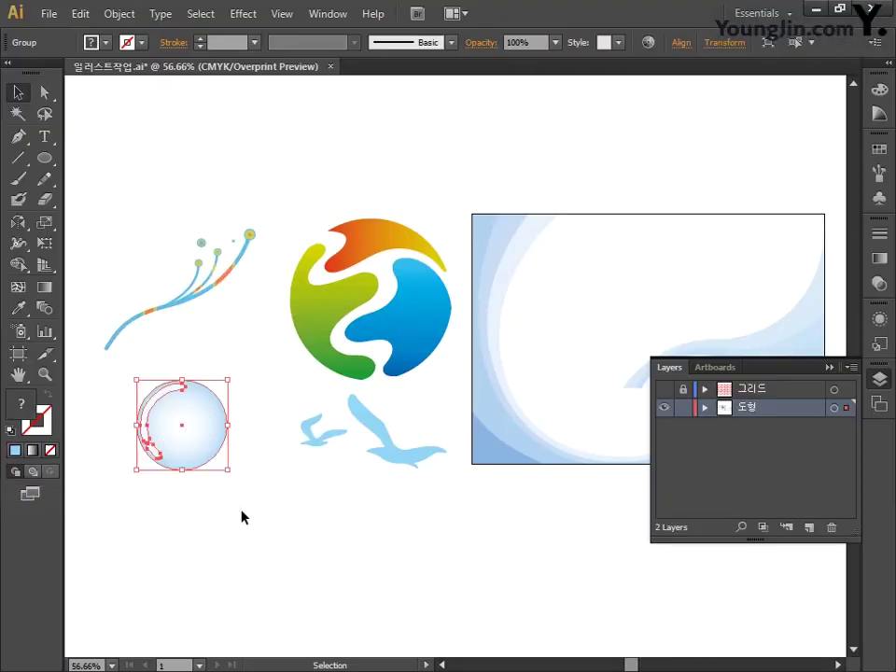
left_click(226, 422)
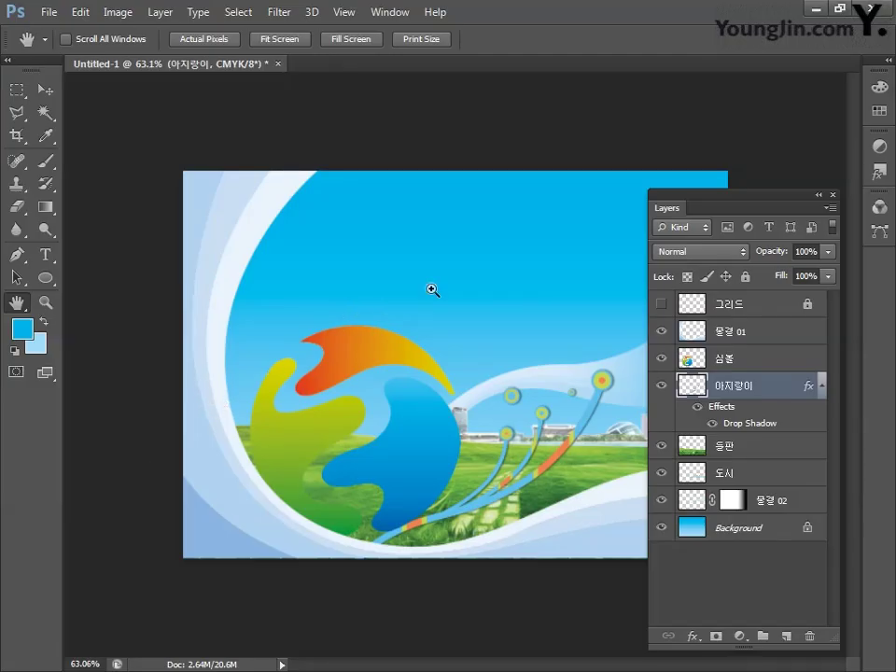
key("ctrl+v")
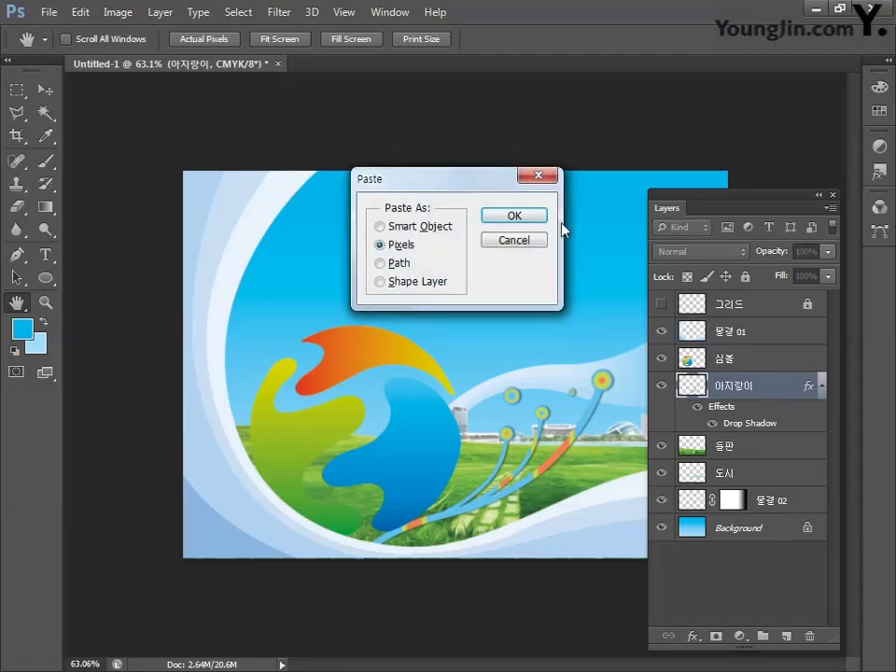
left_click(515, 219)
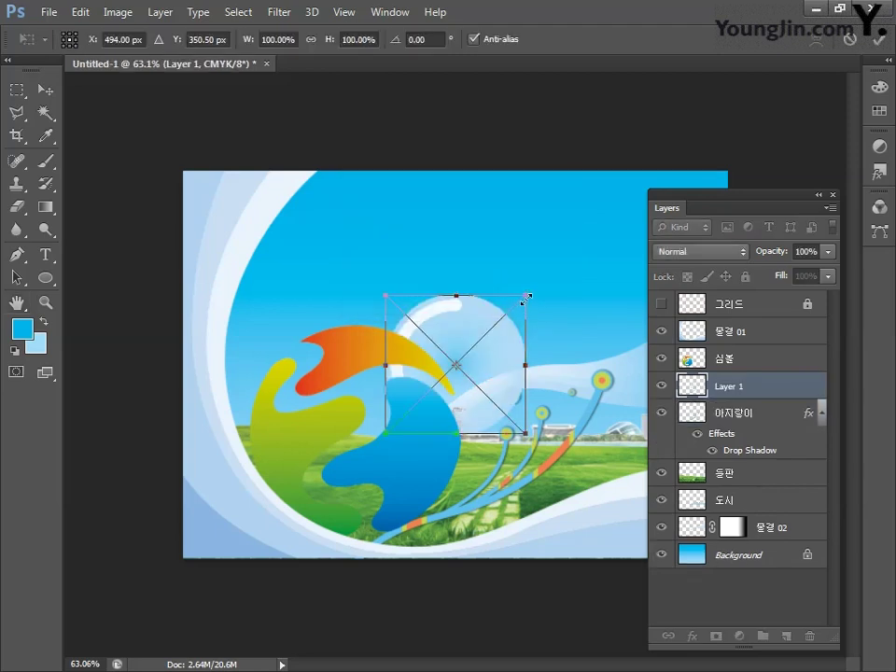
Step: Scale the pasted bubble down to a small size and place it just above the symbol's orange shape
left_click_drag(526, 297, 465, 355)
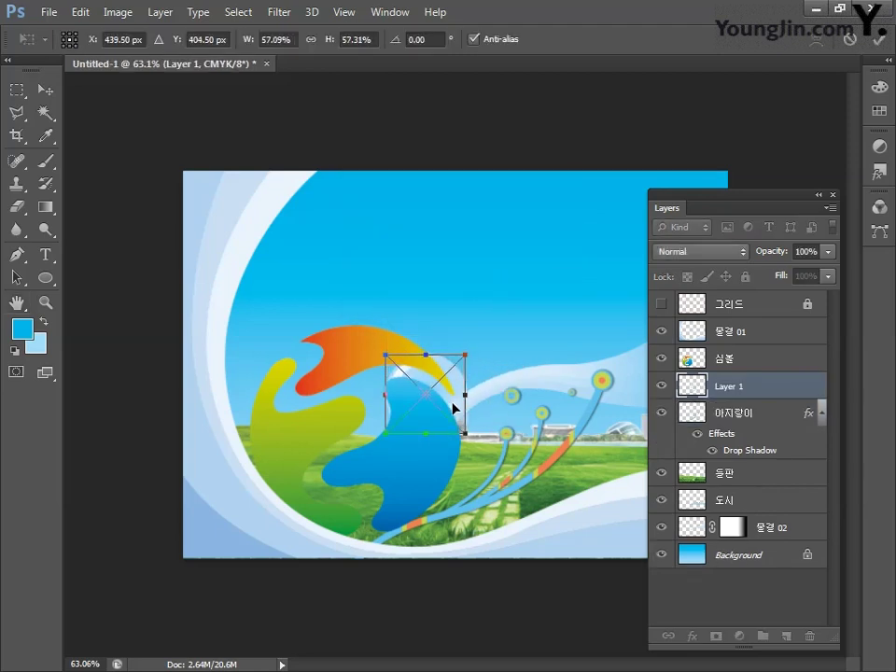
left_click_drag(455, 407, 412, 282)
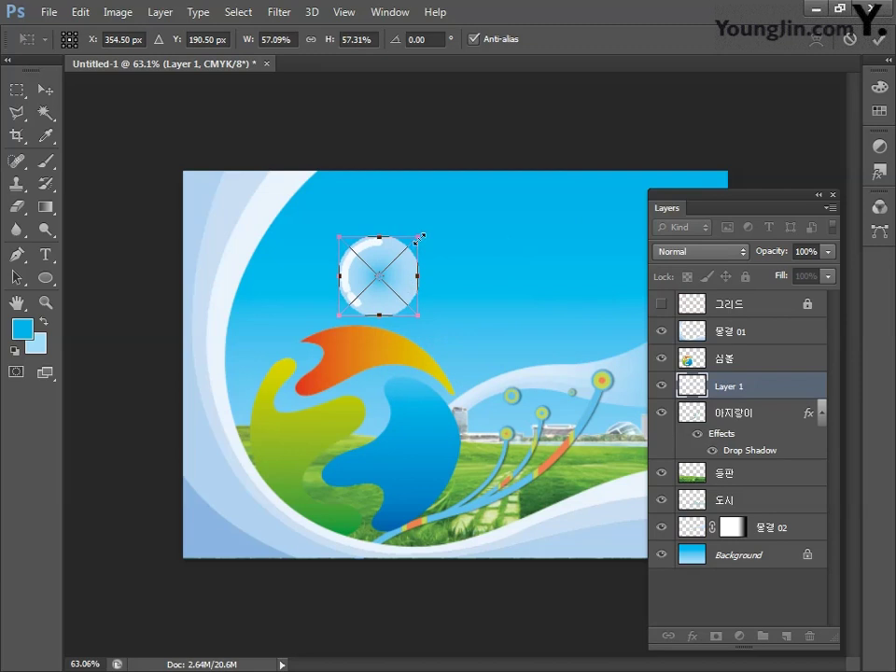
left_click_drag(419, 239, 372, 286)
key("Return")
key("h")
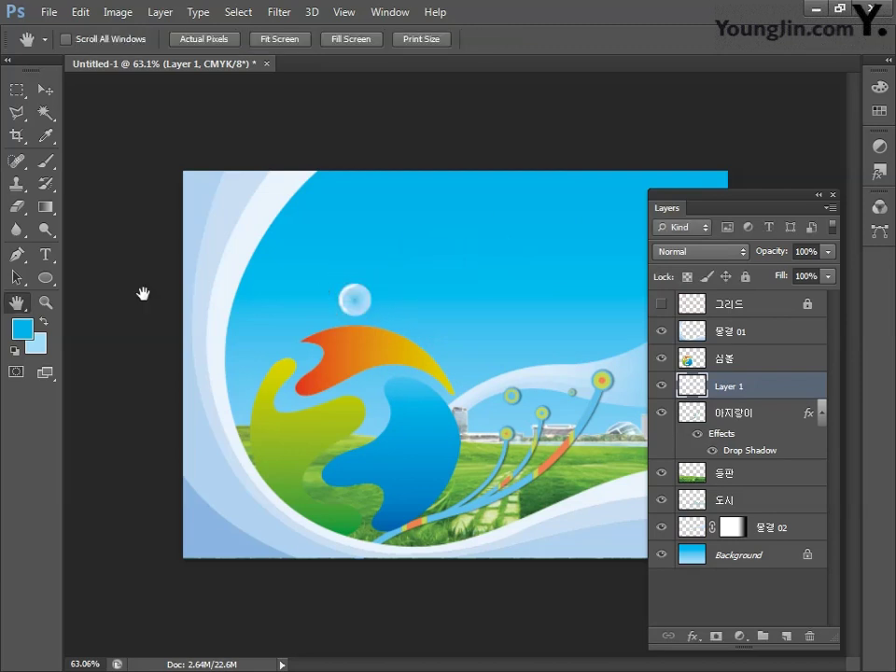
Step: Duplicate the bubble into a cluster of varied sizes above the symbol and a smaller pair in the sky over the branching lines
double_click(44, 302)
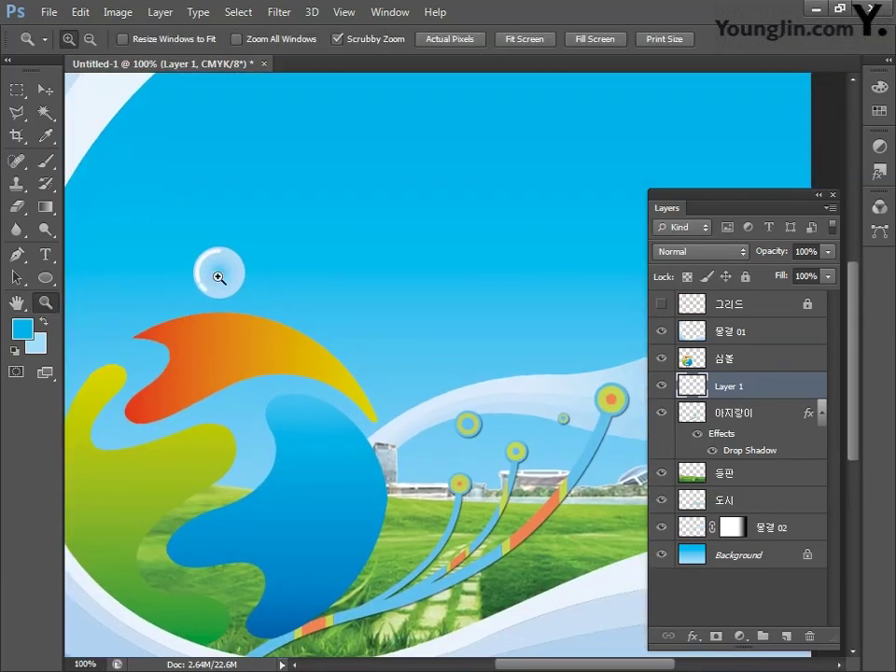
left_click(45, 89)
left_click_drag(225, 274, 461, 333)
key("ctrl+t")
key("Return")
key("ctrl+t")
key("Return")
key("ctrl+t")
key("Return")
left_click_drag(252, 246, 485, 307, "alt")
Step: Merge the six bubble layers from Layer 1 copy 5 down to Layer 1 copy into one layer
left_click(750, 399)
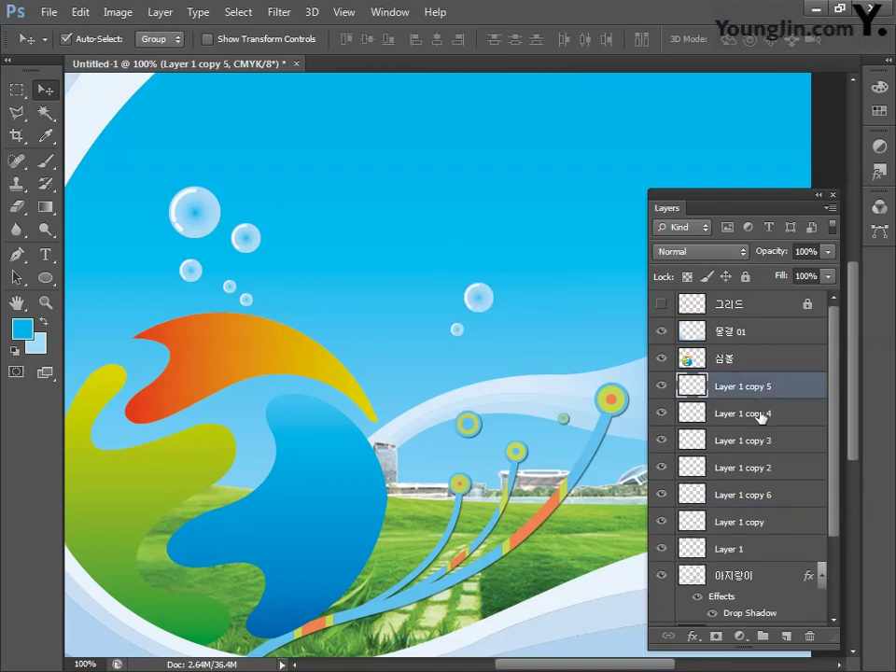
left_click(781, 526, "shift")
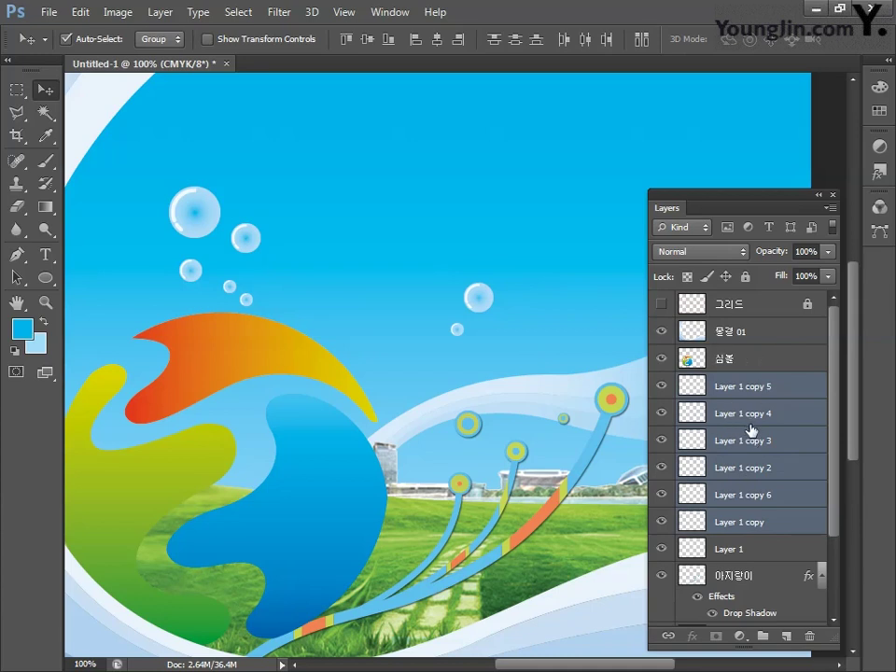
key("ctrl+e")
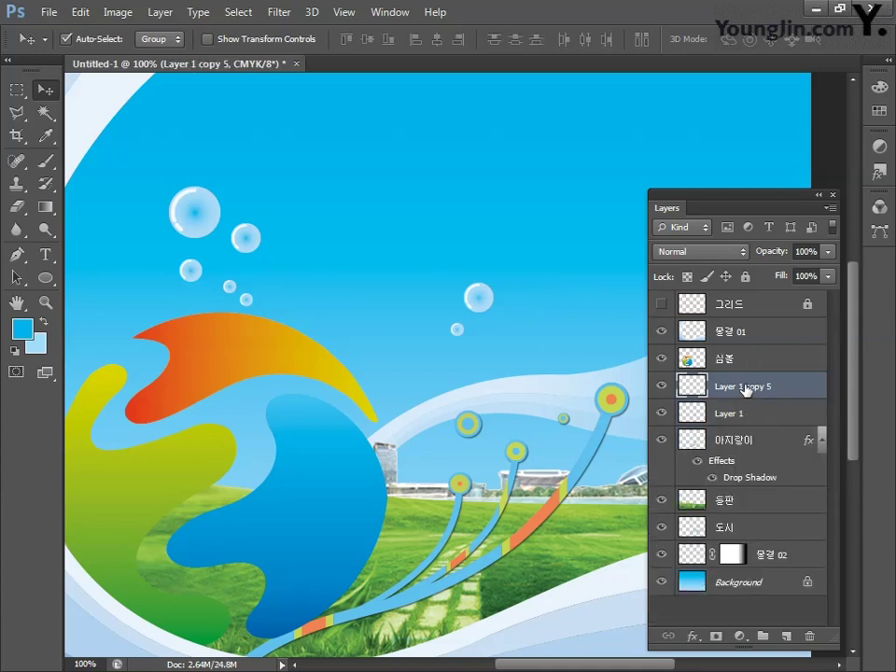
Step: Rename the merged bubble layer 물방울 and place it above the 물결 01 layer
double_click(742, 388)
type("물방울")
key("Return")
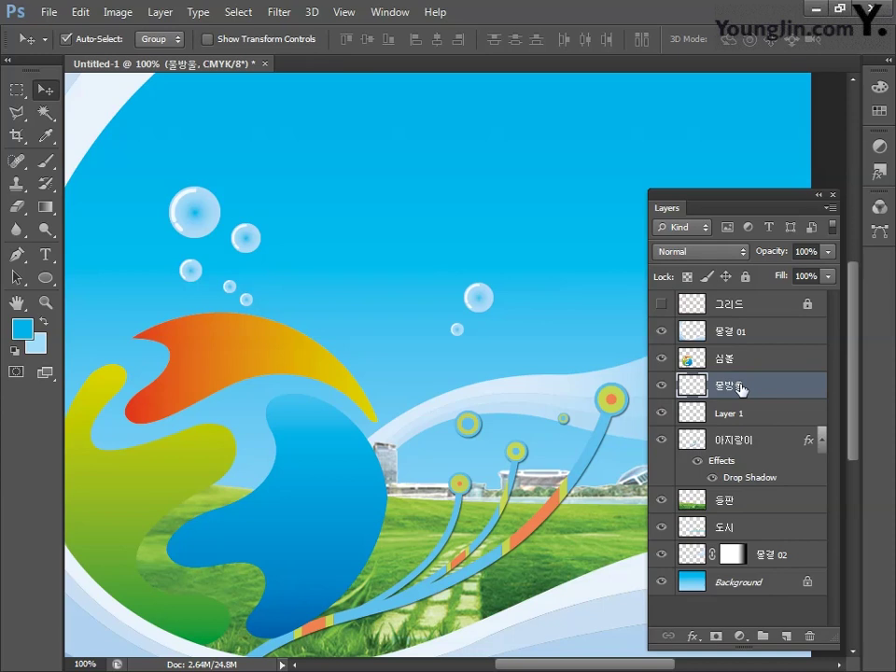
left_click_drag(781, 384, 778, 329)
double_click(17, 302)
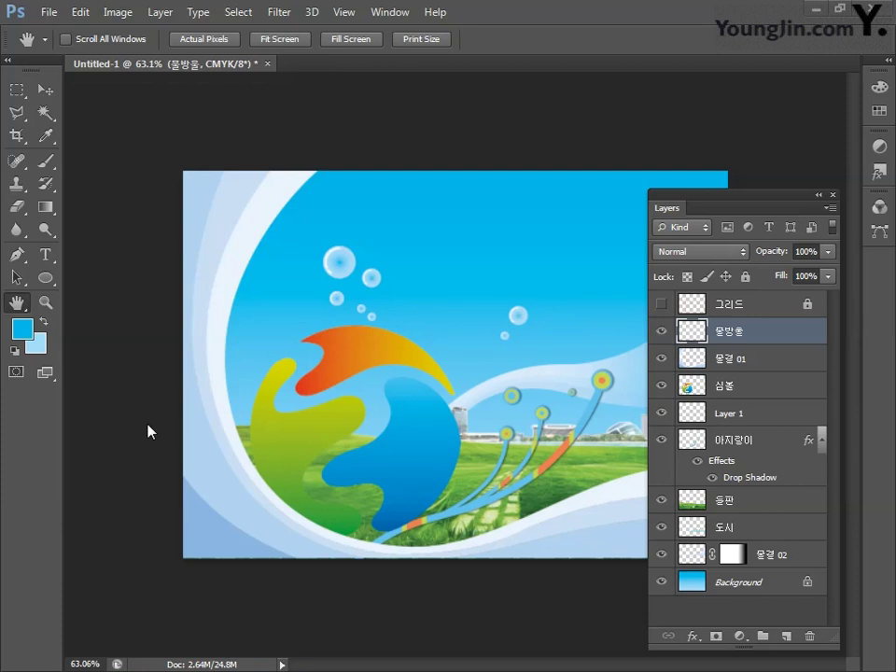
Step: Open the 파도 image from the 제공 파일 folder and copy its whole content into the composition
left_click(49, 12)
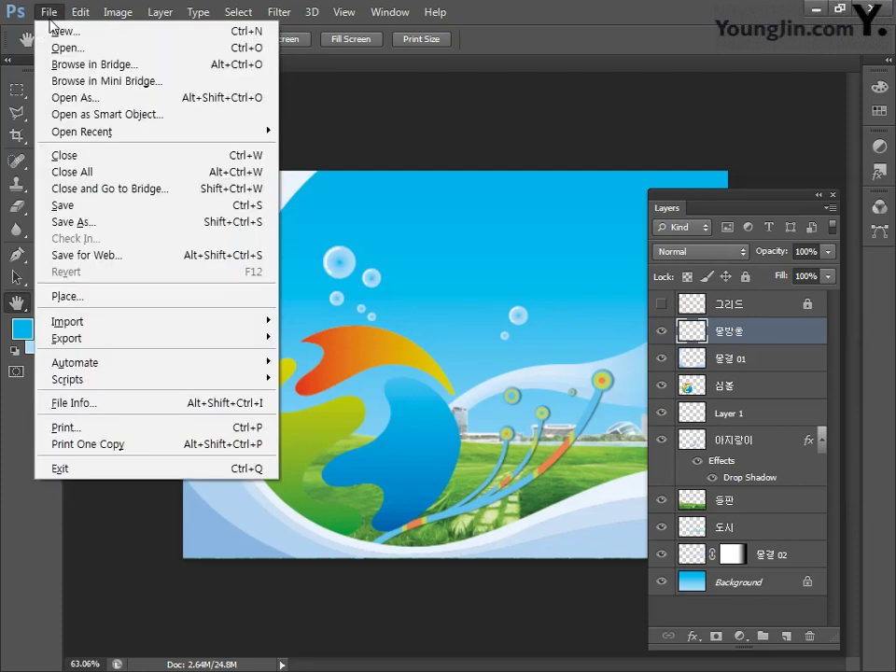
left_click(51, 45)
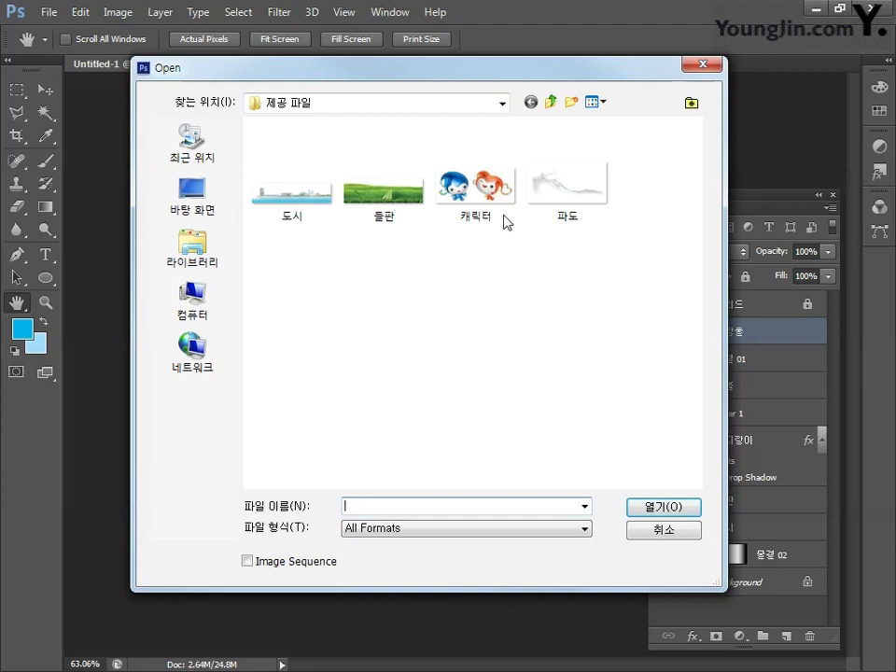
left_click(550, 192)
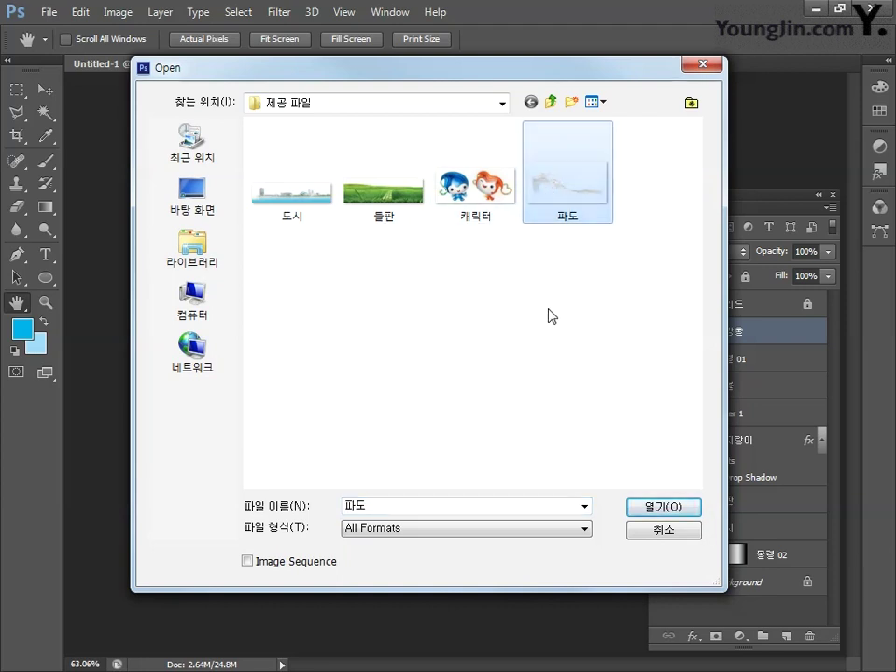
left_click(643, 511)
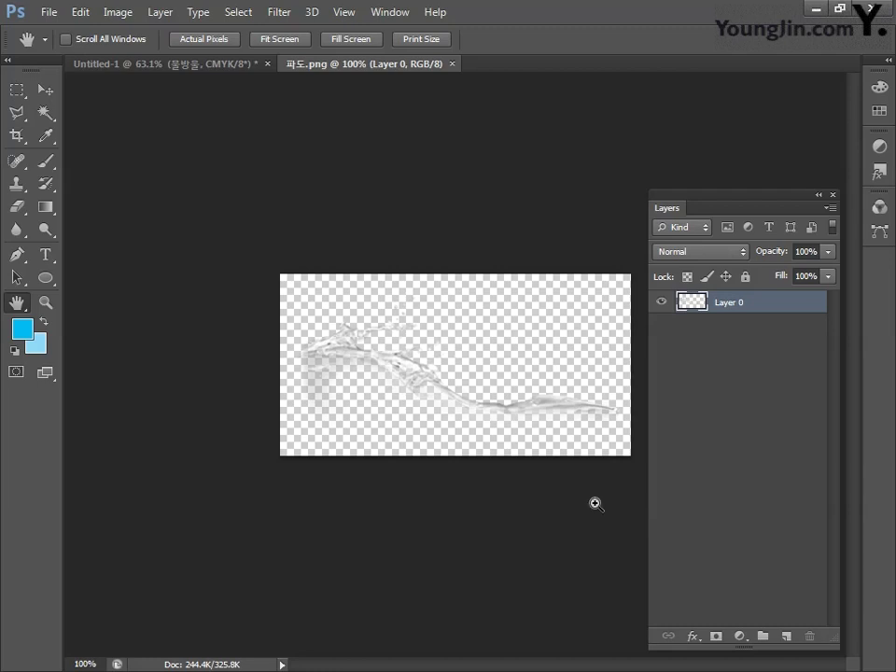
key("ctrl+a")
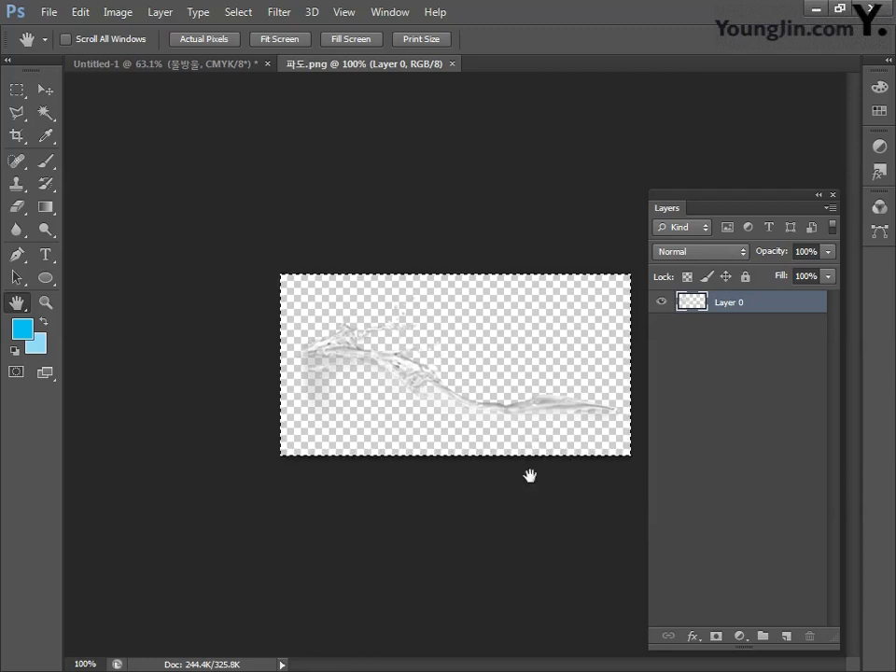
left_click(195, 66)
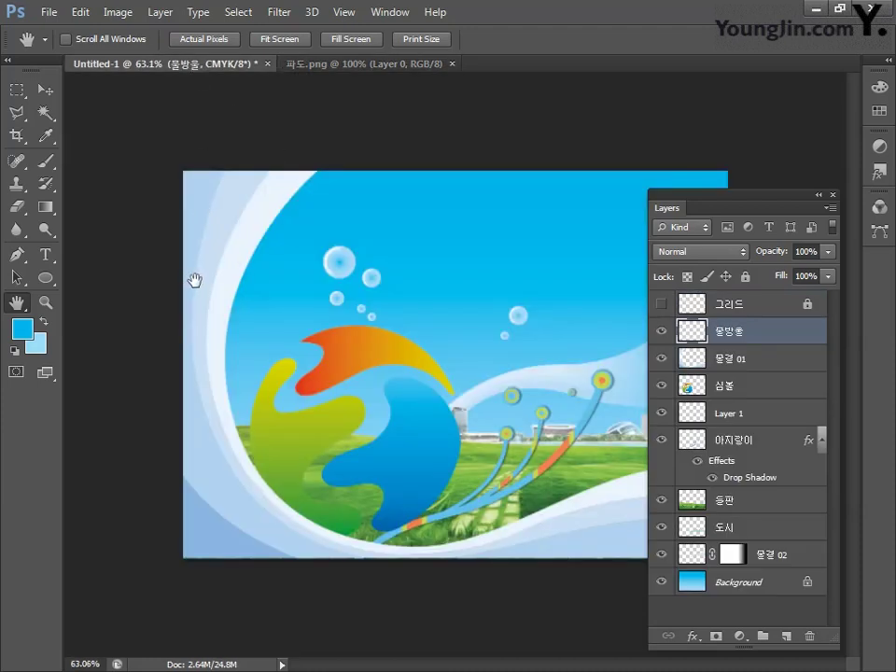
key("ctrl+v")
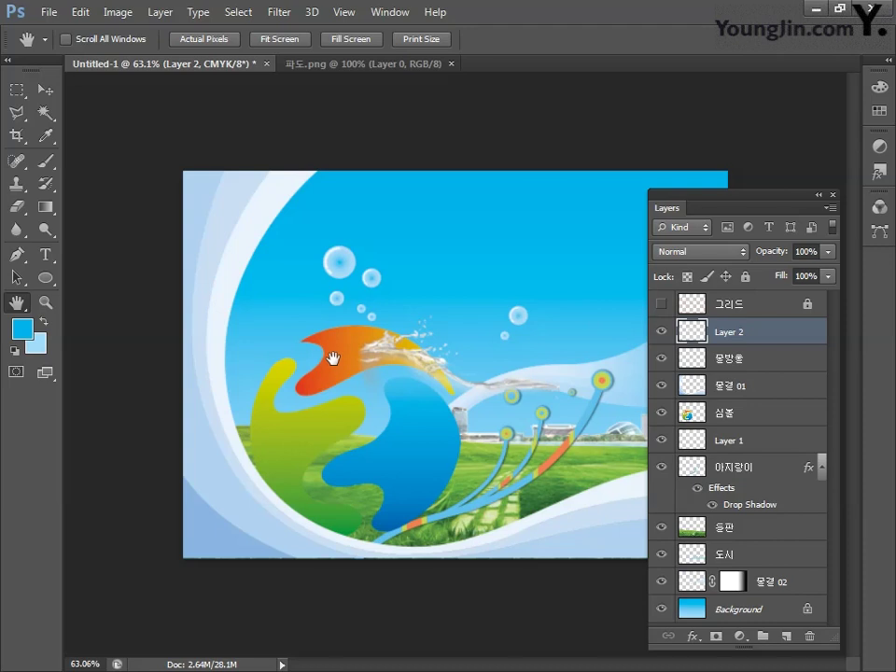
Step: Position the water splash across the middle of the symbol and scale it to match the symbol's width
key("ctrl+t")
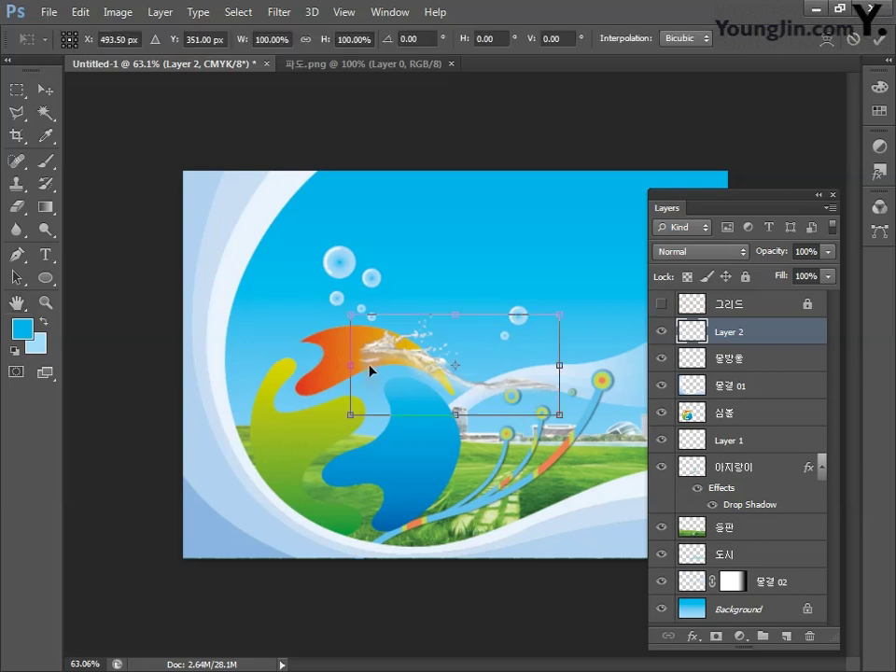
left_click_drag(442, 370, 342, 447)
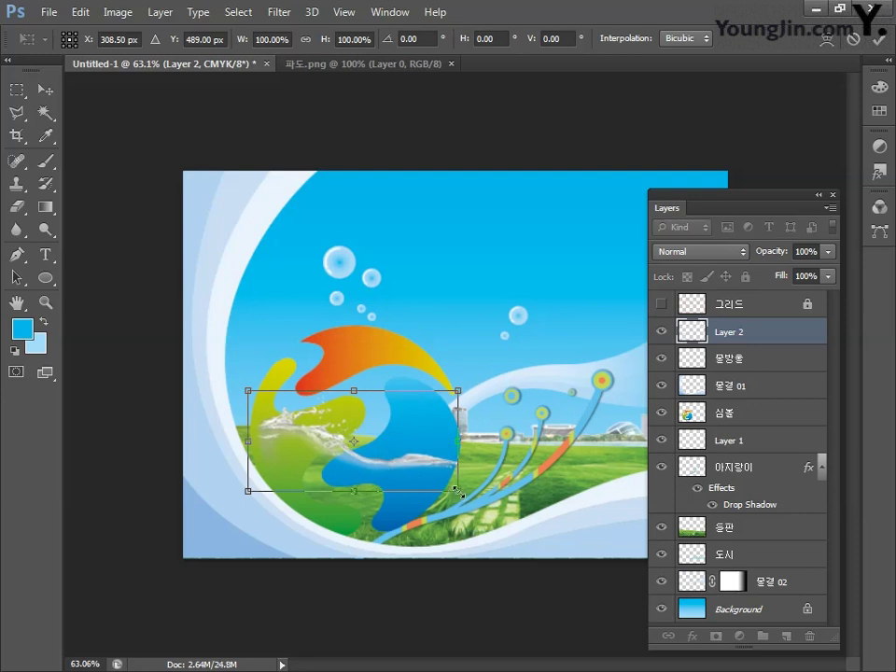
left_click_drag(457, 489, 454, 488)
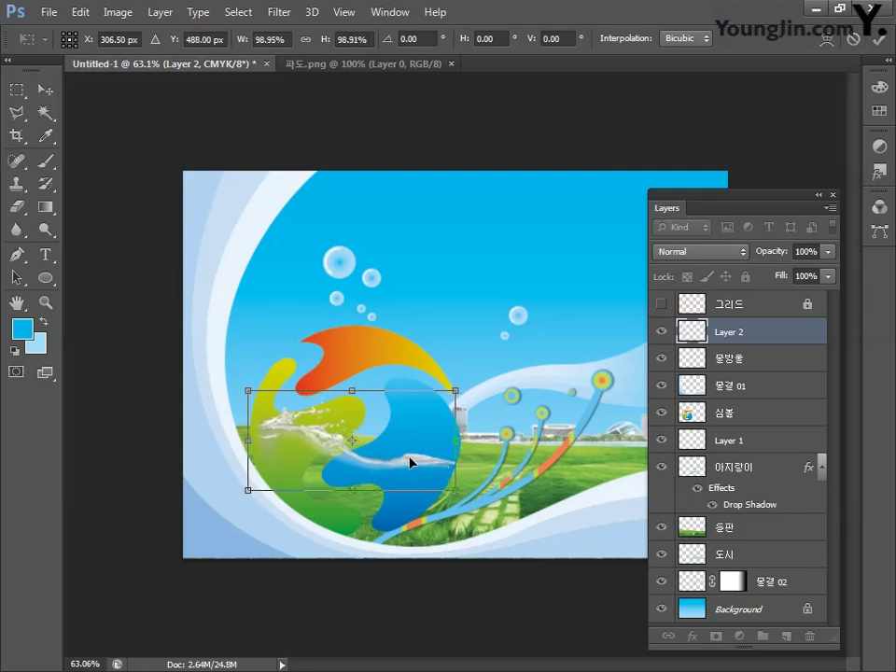
left_click_drag(411, 461, 399, 457)
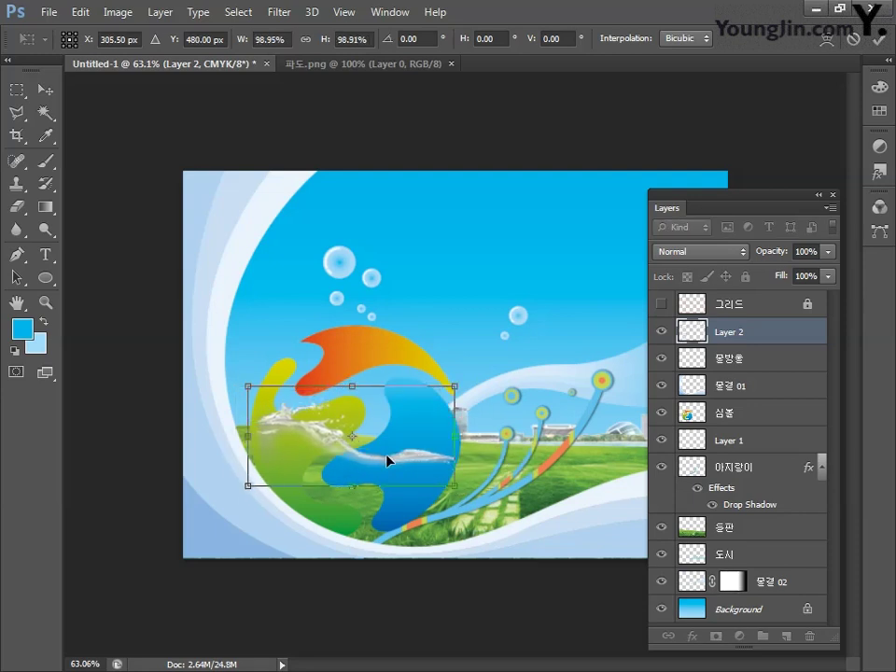
left_click_drag(454, 383, 458, 381)
key("Return")
key("h")
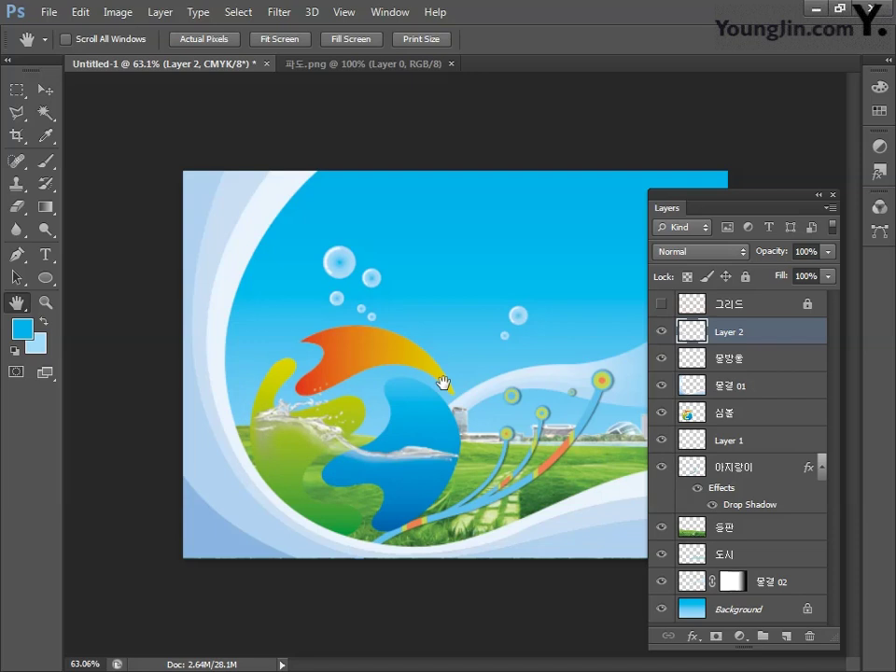
Step: Rename the water splash layer 파도 and place it between the 물결 01 and 심볼 layers
double_click(733, 333)
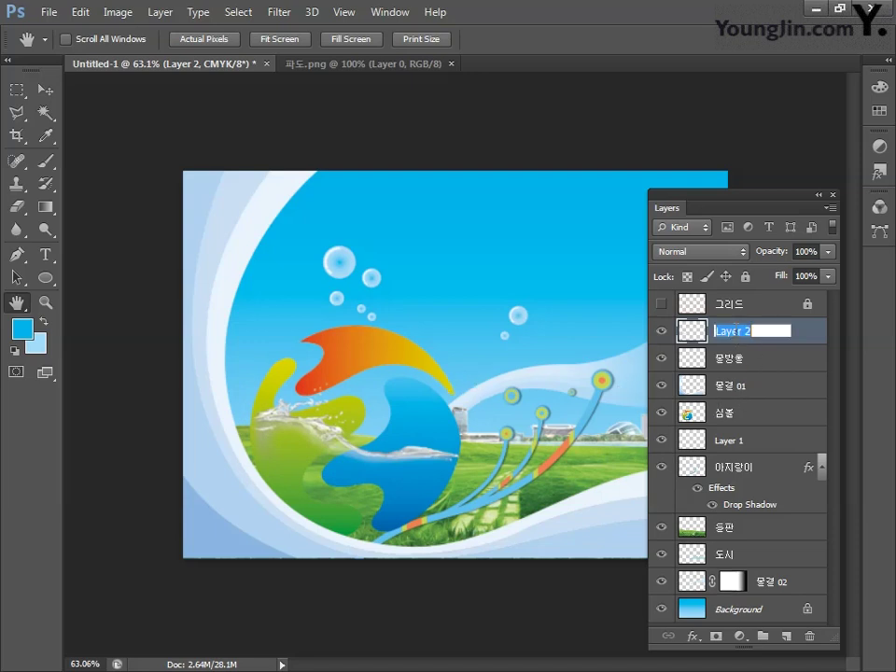
type("파도")
key("Return")
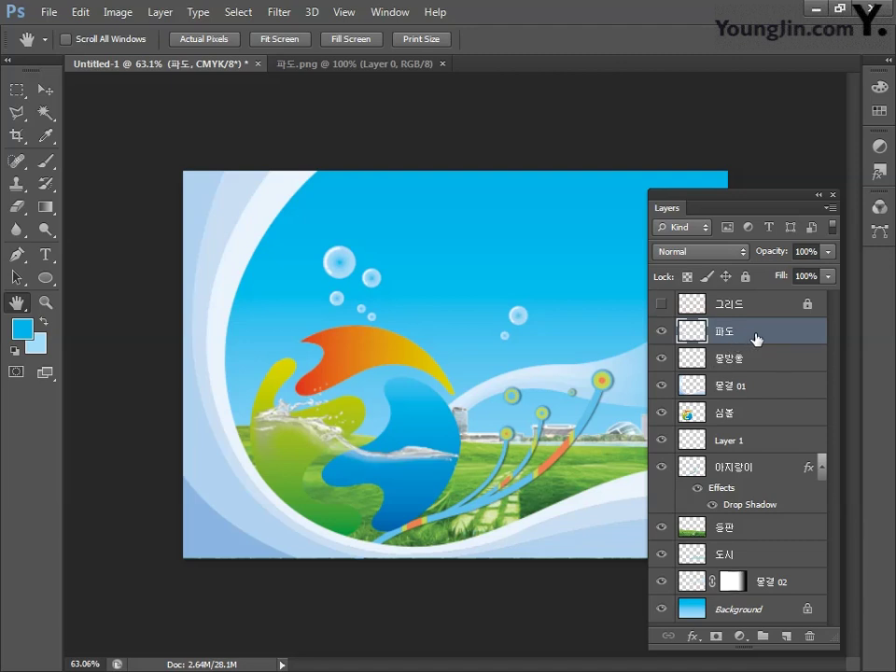
left_click_drag(754, 339, 756, 407)
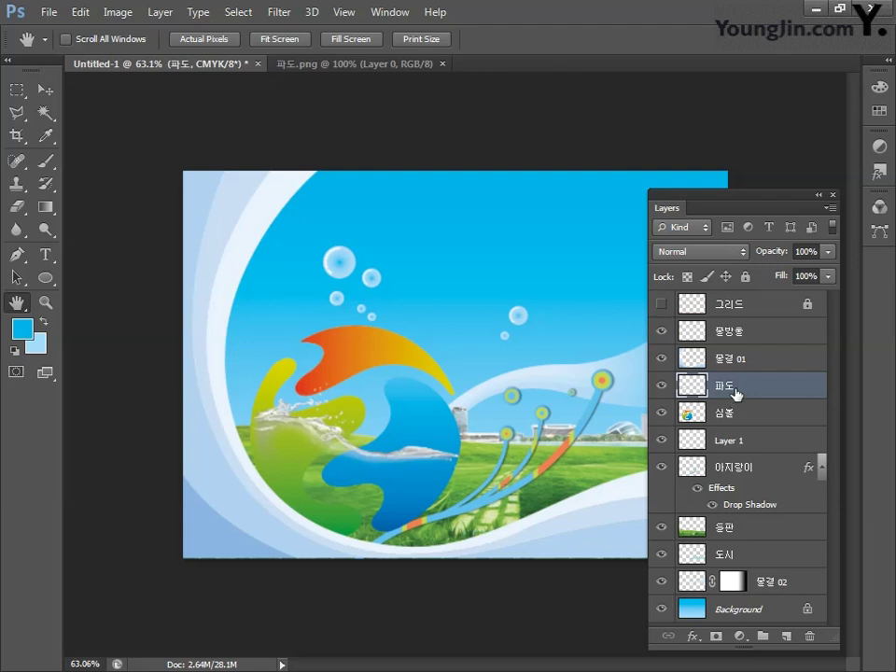
Step: Draw a white ellipse shape without stroke, a circle about 385 px across, covering the whole symbol
left_click(51, 280)
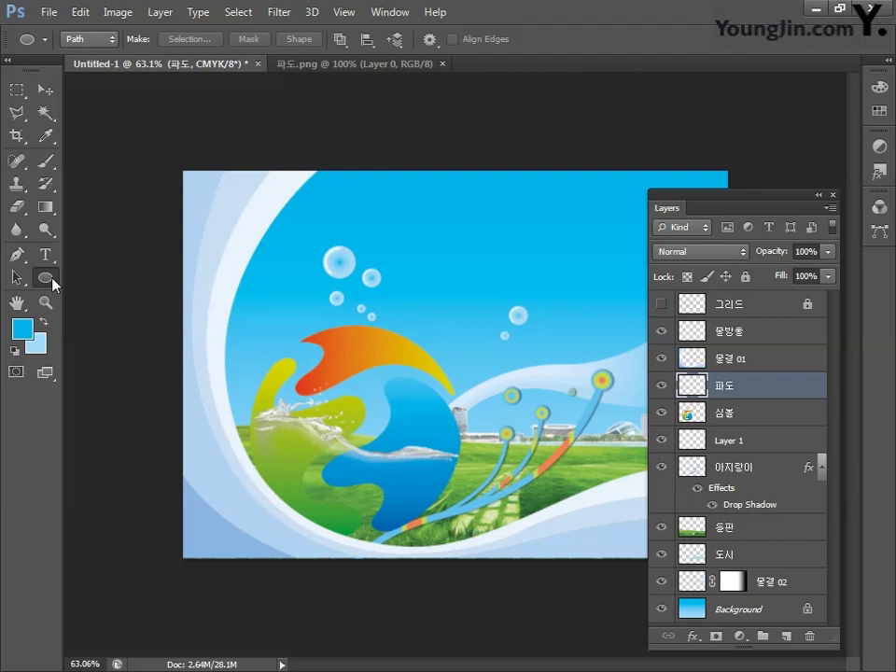
left_click(93, 41)
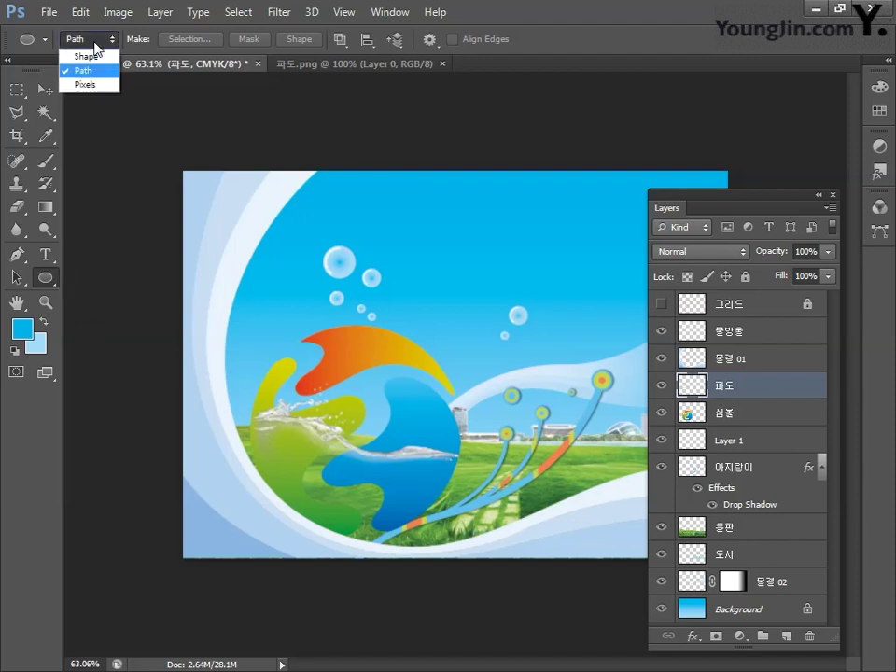
left_click(93, 57)
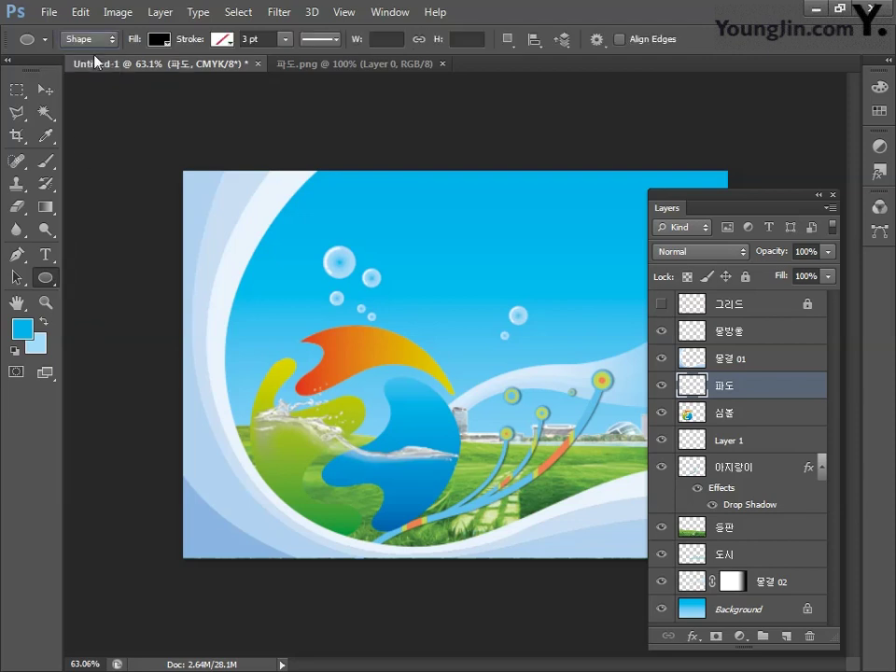
left_click(162, 41)
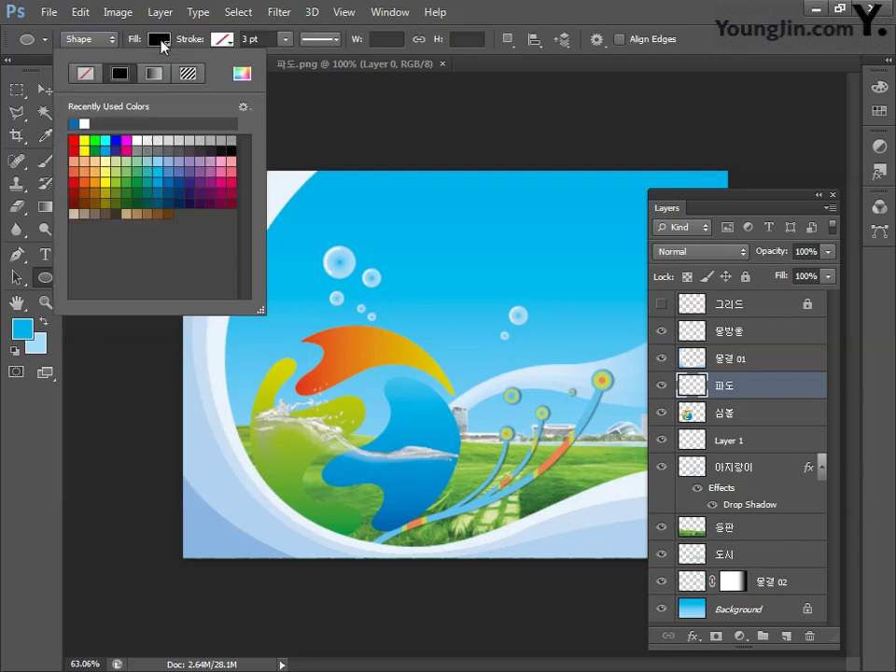
left_click(84, 123)
left_click(155, 37)
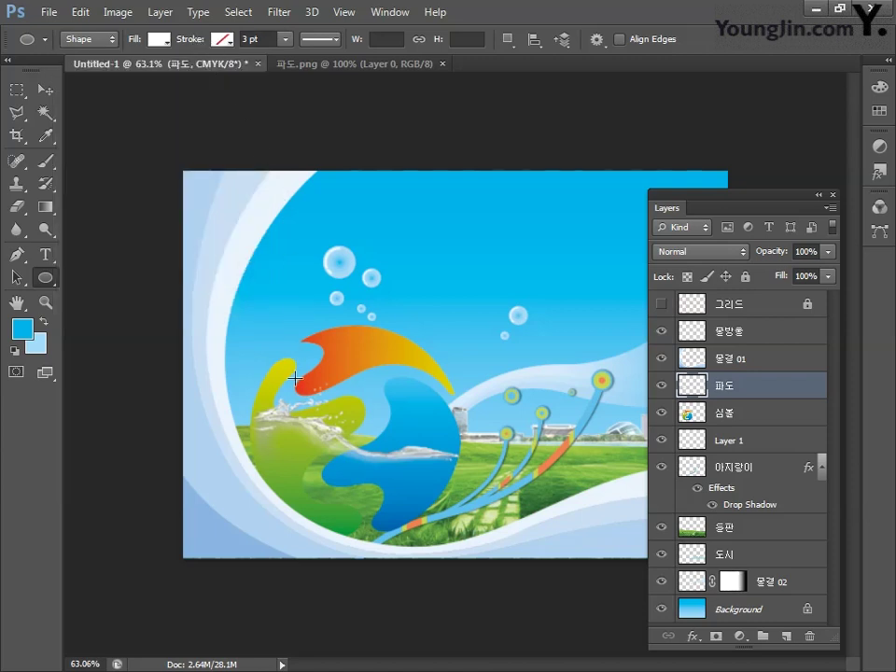
left_click_drag(287, 354, 460, 584)
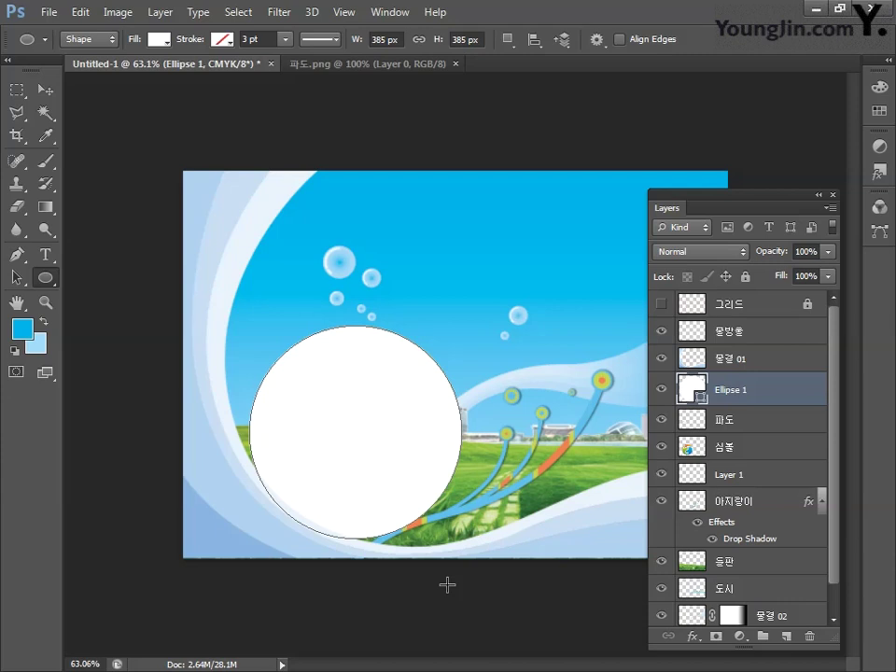
Step: Set the white ellipse layer's fill to 0% and rename the layer 원
left_click(818, 276)
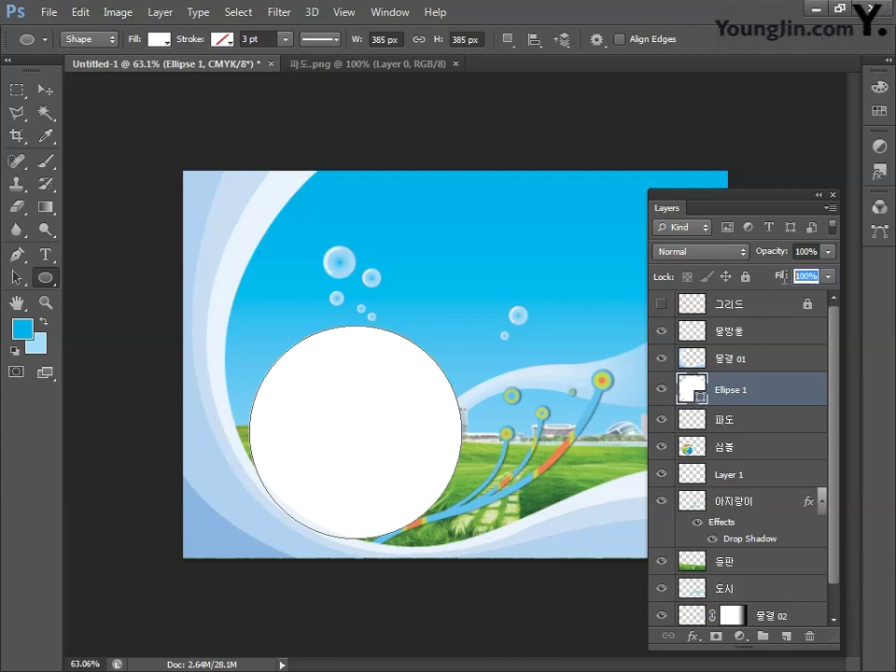
type("0")
key("Return")
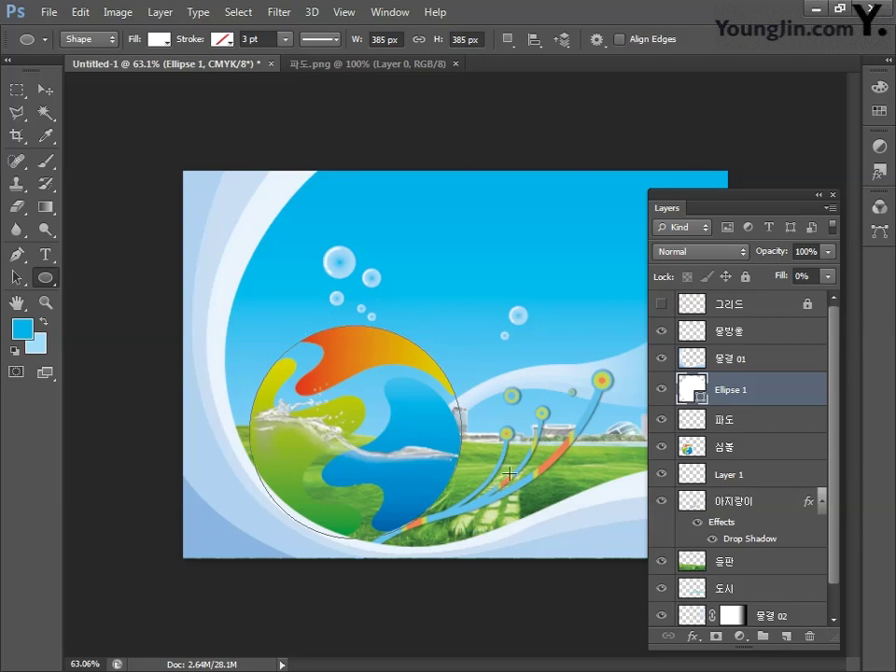
double_click(726, 391)
type("원")
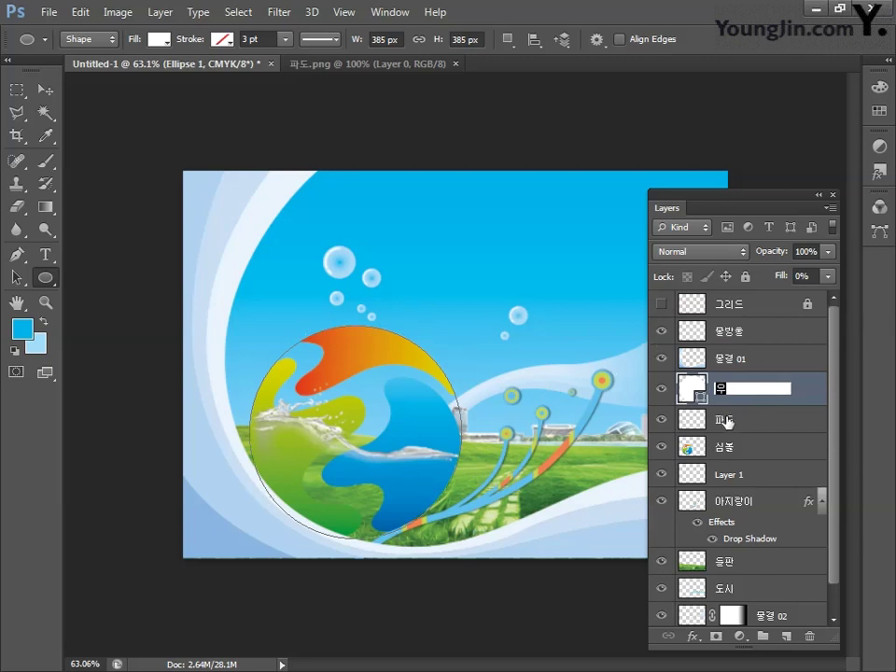
key("Return")
Step: Add an Inner Shadow to the 원 layer with 60% opacity, 90° angle without global light, 10 px distance and 40 px size
double_click(45, 301)
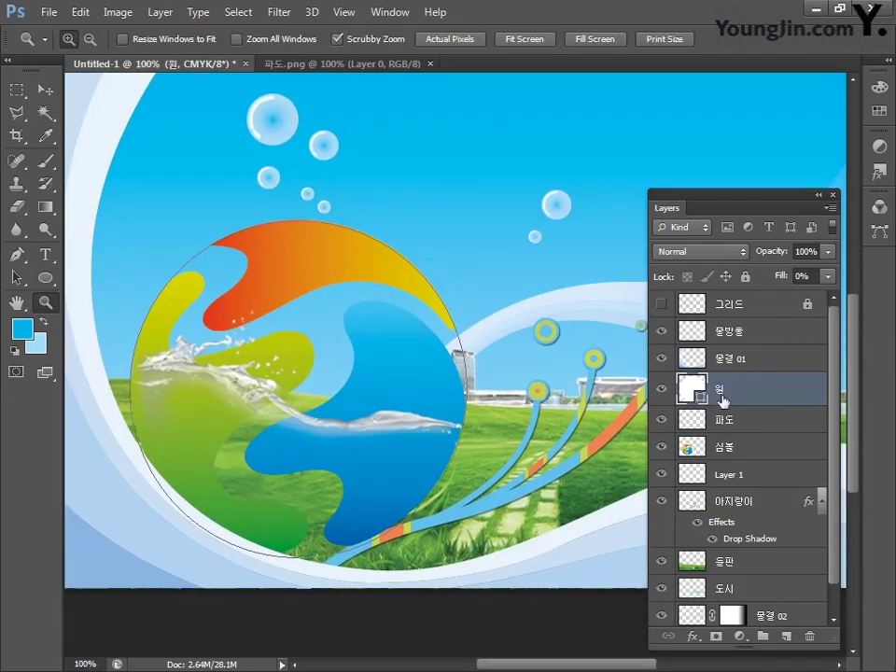
double_click(765, 395)
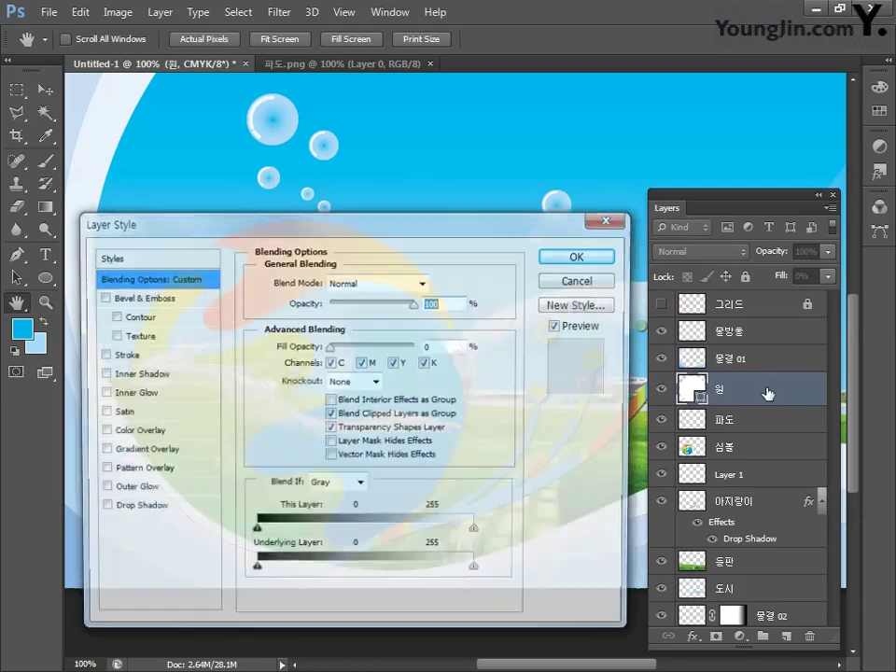
left_click(118, 376)
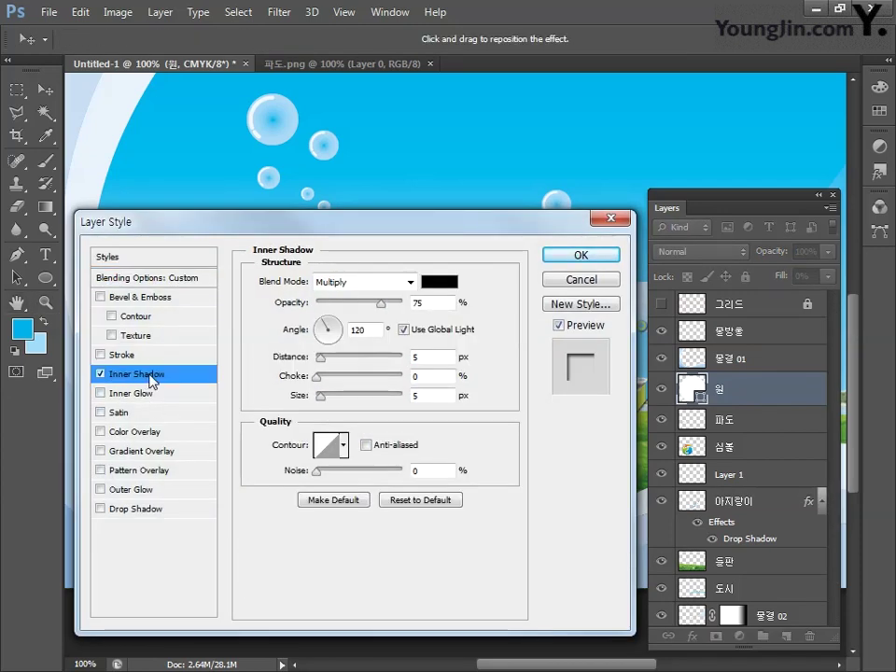
left_click(381, 303)
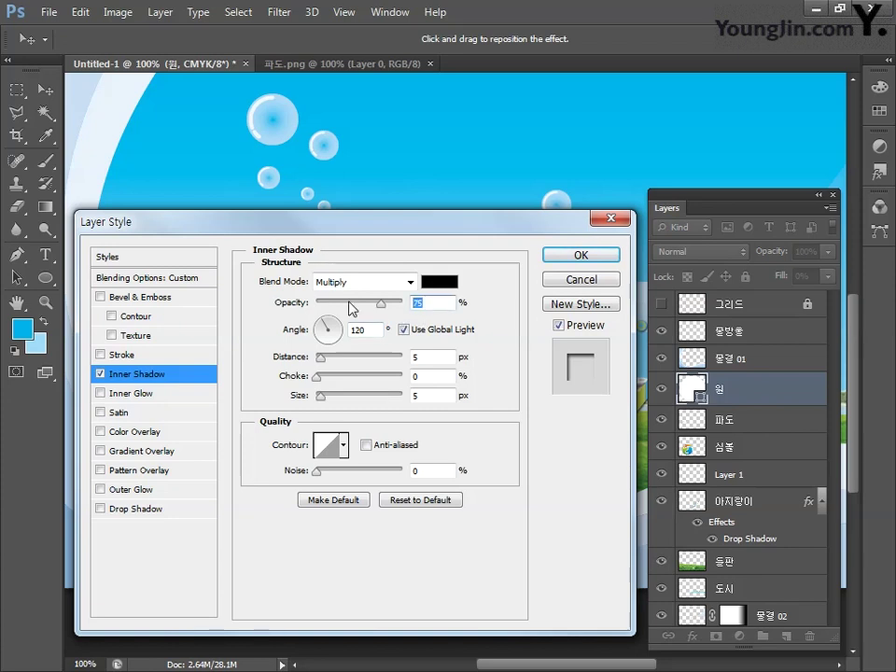
type("60")
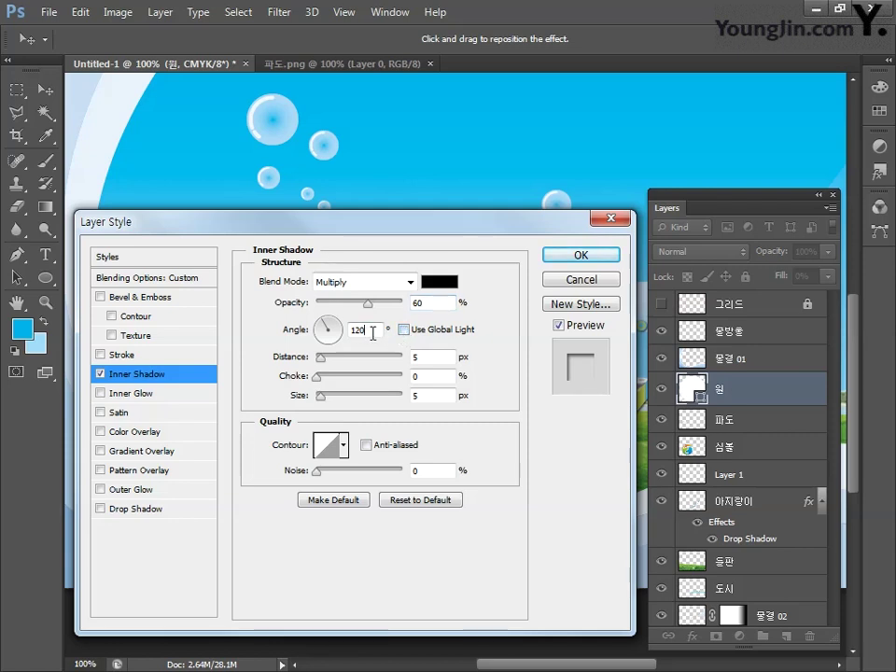
double_click(372, 334)
type("90")
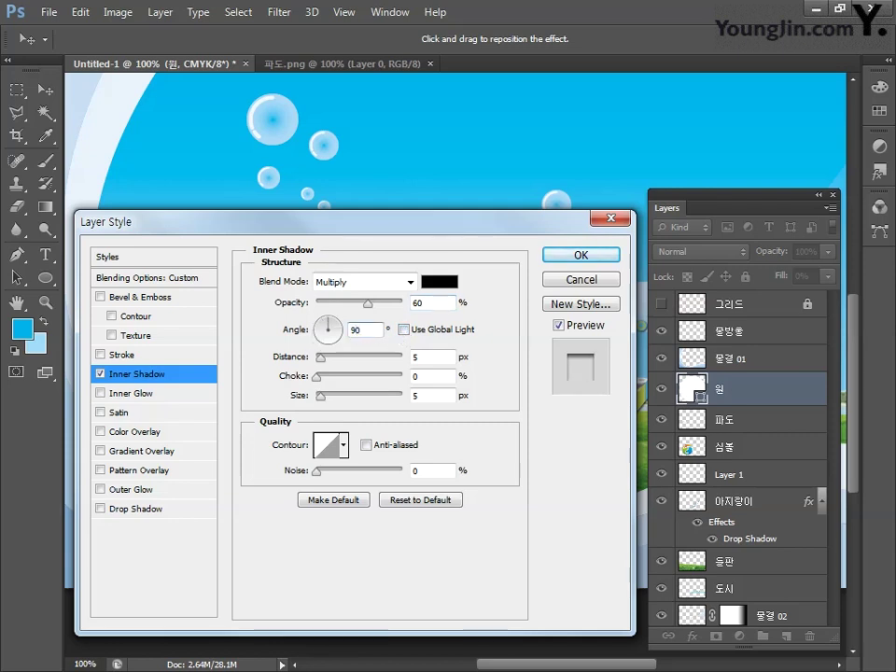
double_click(432, 357)
type("10")
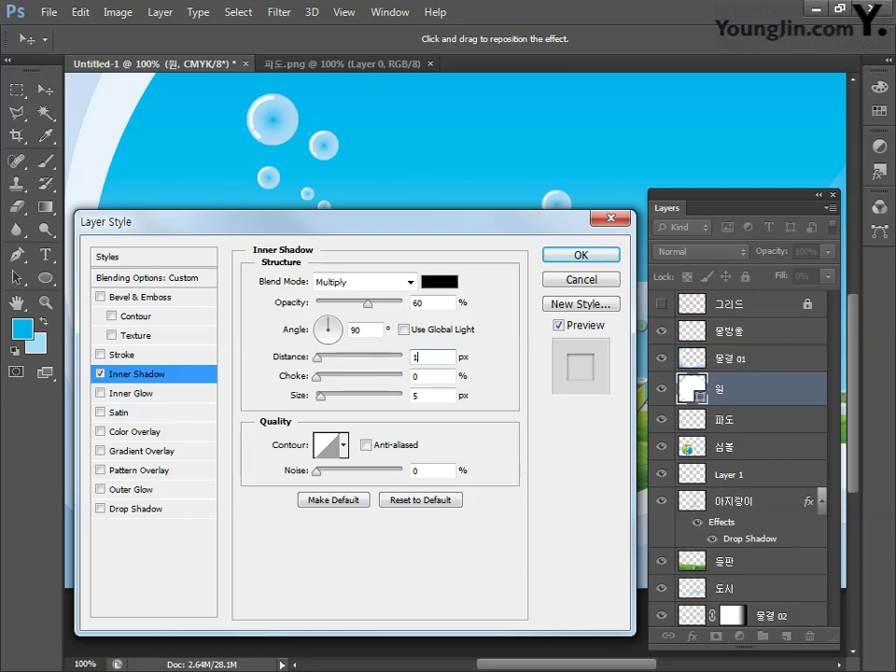
double_click(418, 395)
type("40")
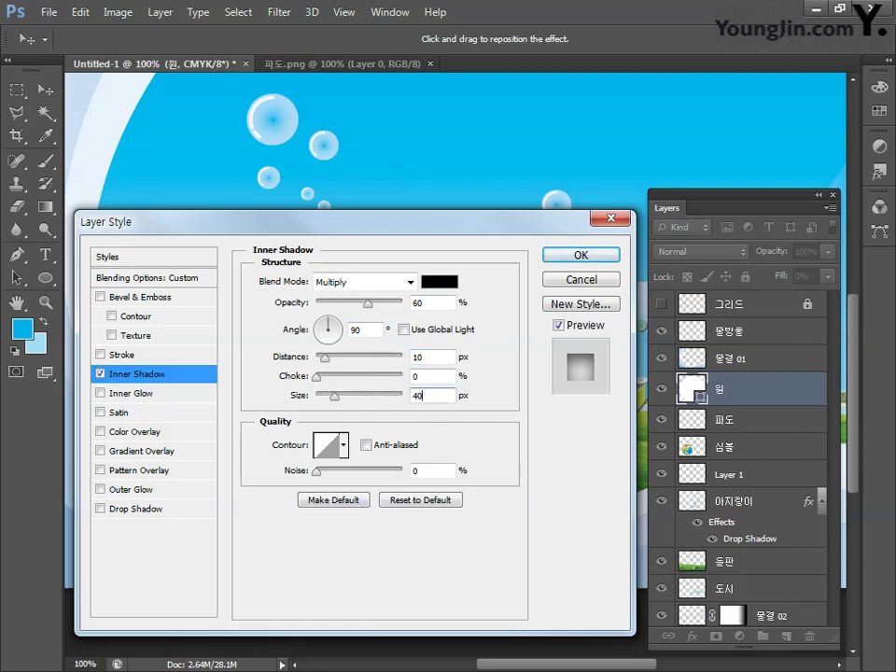
key("ctrl+space")
left_click(580, 255)
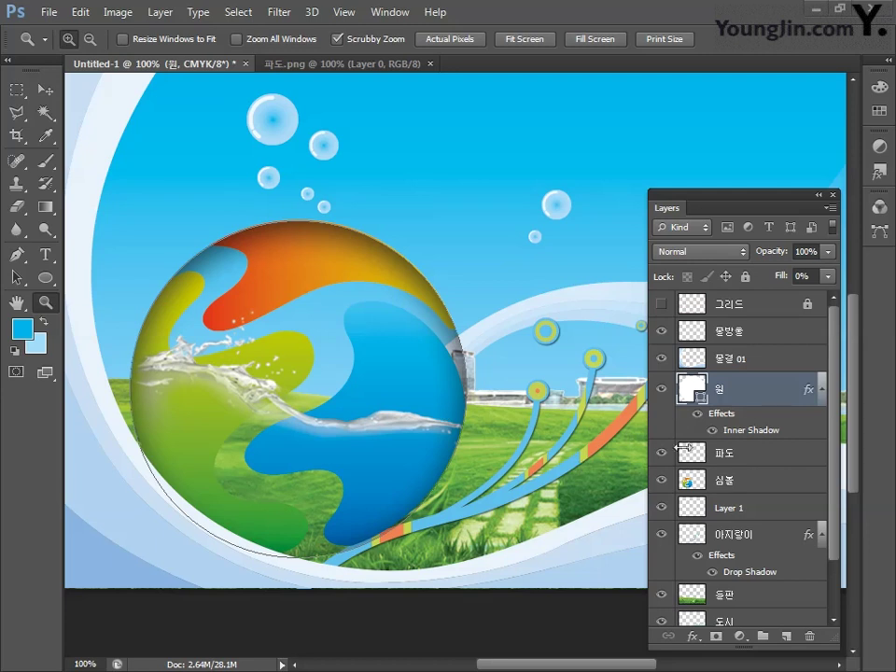
Step: Collapse the effects lists of the 원 and 아지랑이 layers and inspect the circle's shaded edge up close
left_click(821, 388)
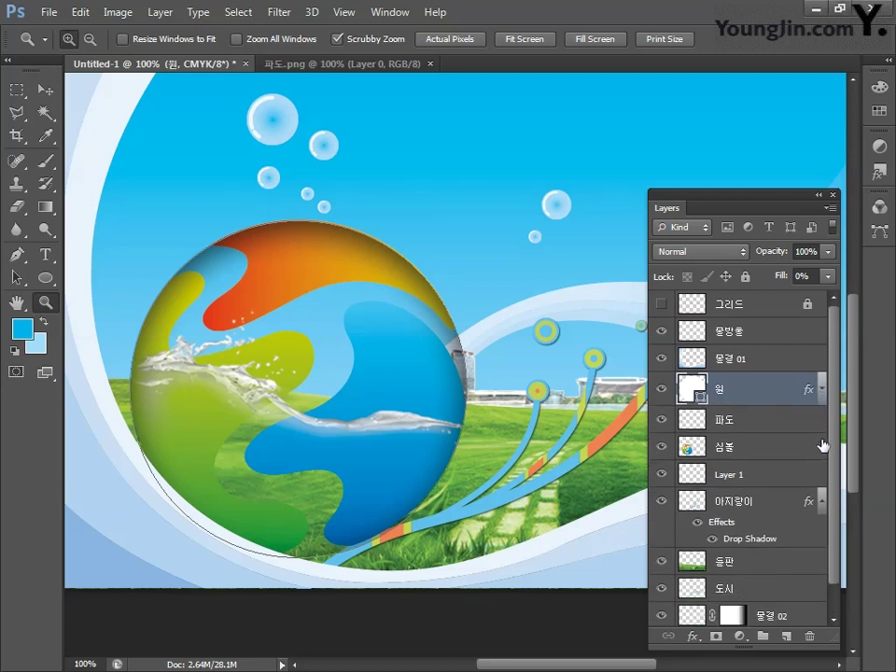
left_click(821, 502)
left_click(747, 187)
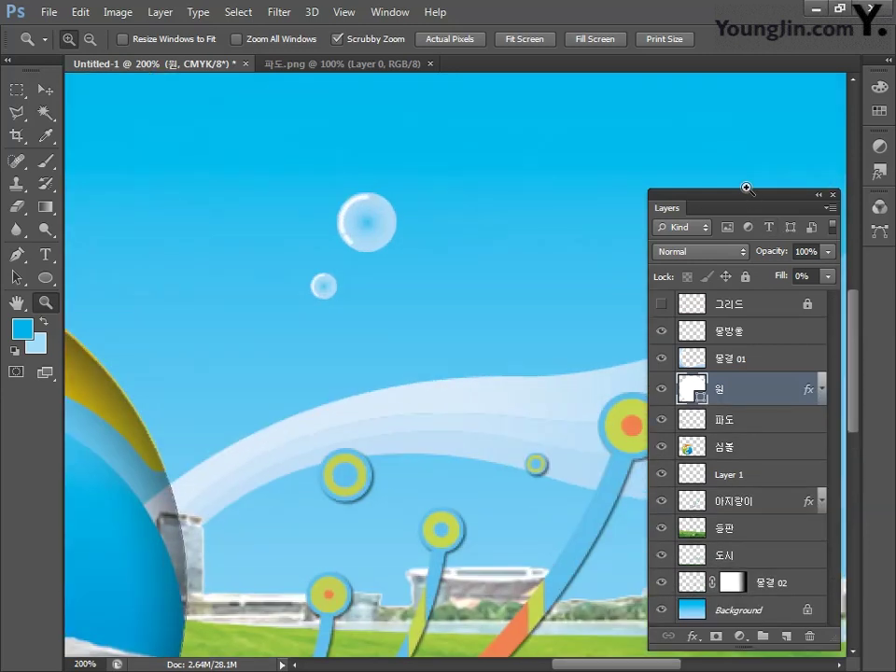
left_click_drag(454, 383, 646, 310)
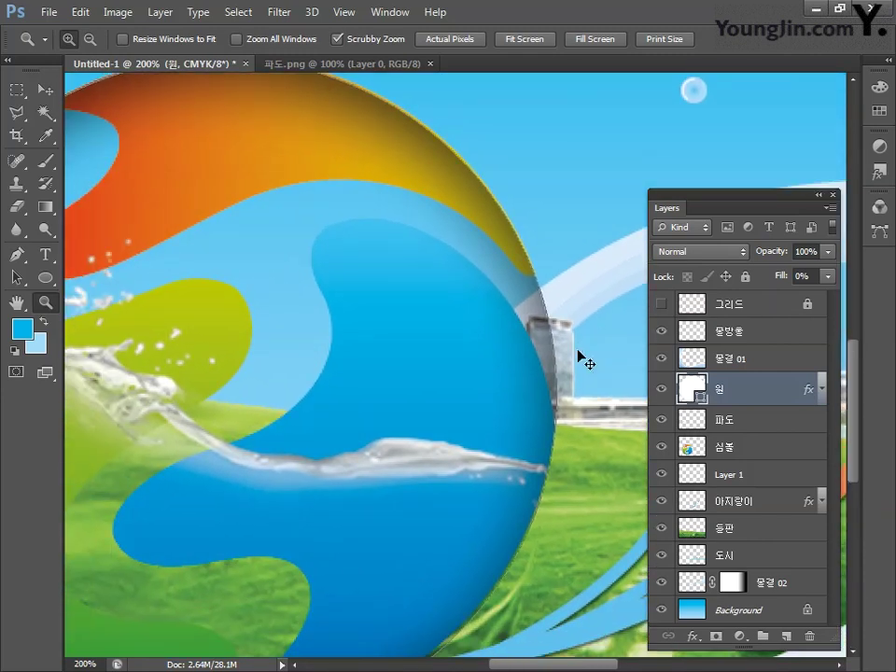
key("ctrl+minus")
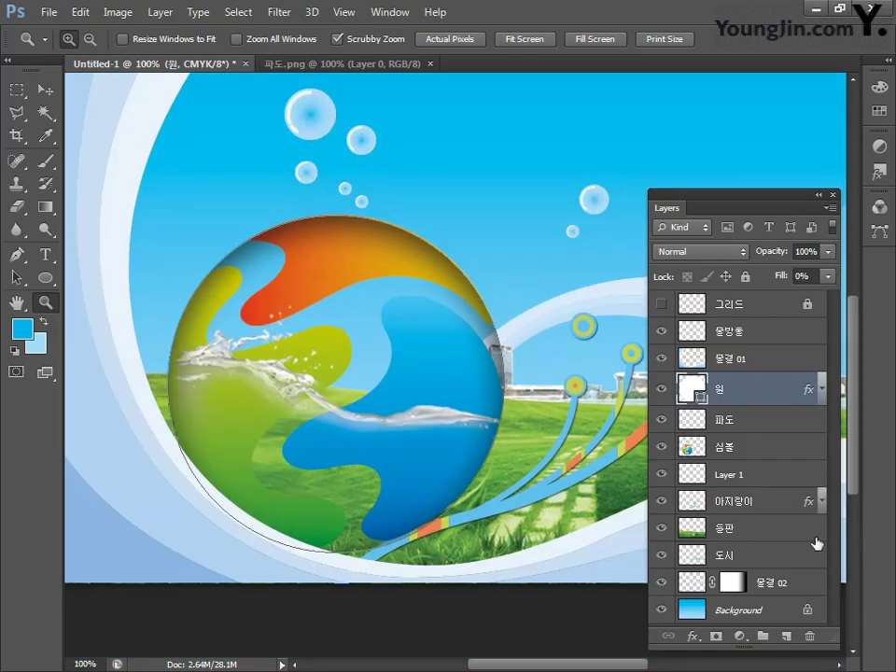
Step: Create a new layer directly above the 원 layer and name it 빛 반사
left_click(787, 636)
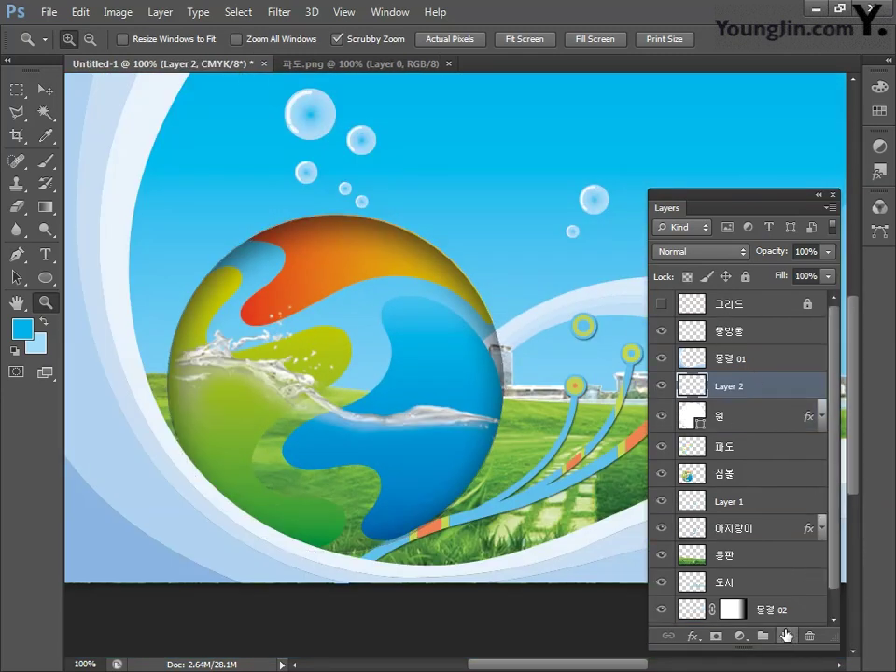
double_click(729, 388)
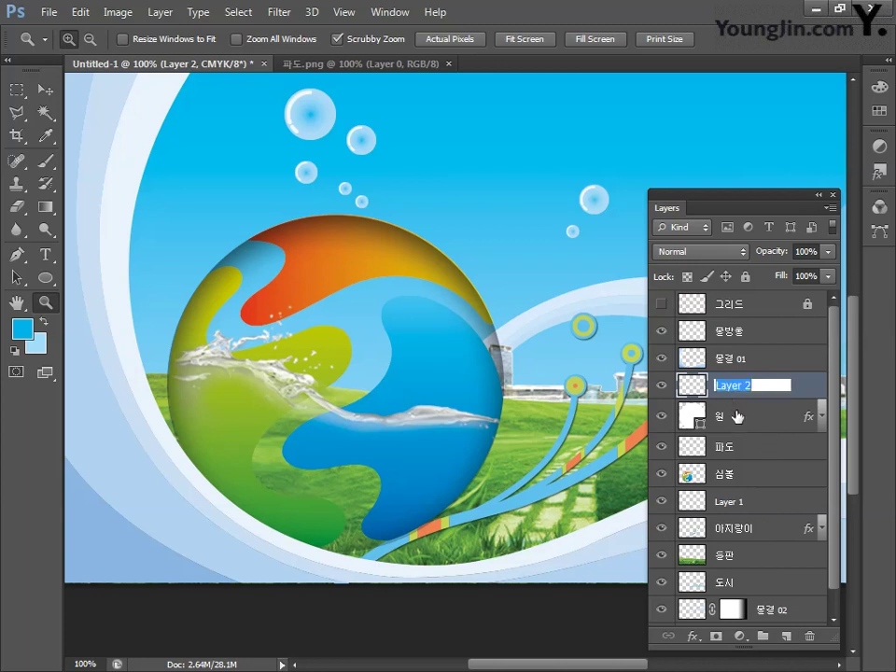
type("ㅂ")
type(" 반사")
key("Return")
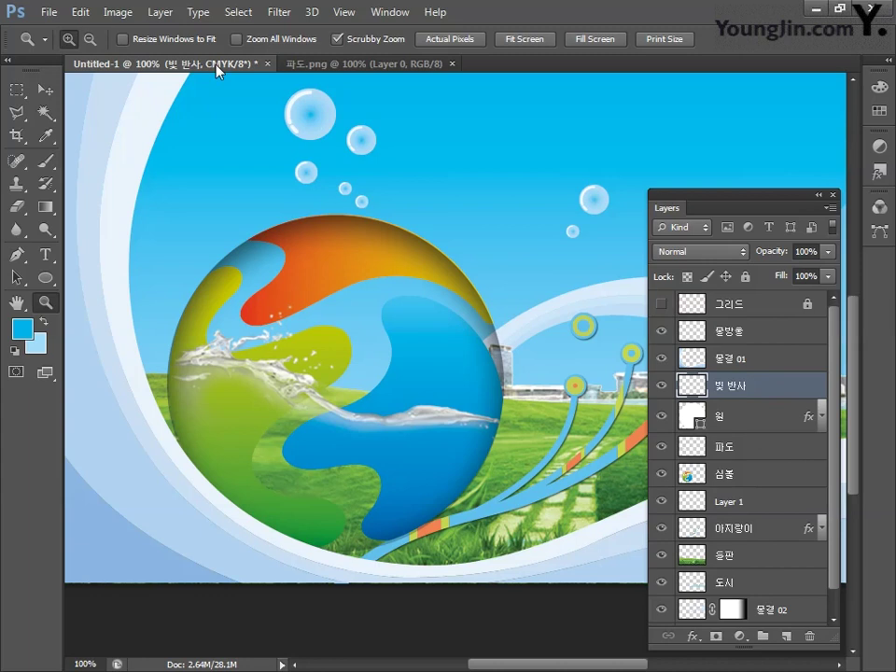
Step: Select a circular area in the glass circle's upper part with the Elliptical Marquee, make the foreground white and try filling the selection
left_click(18, 91)
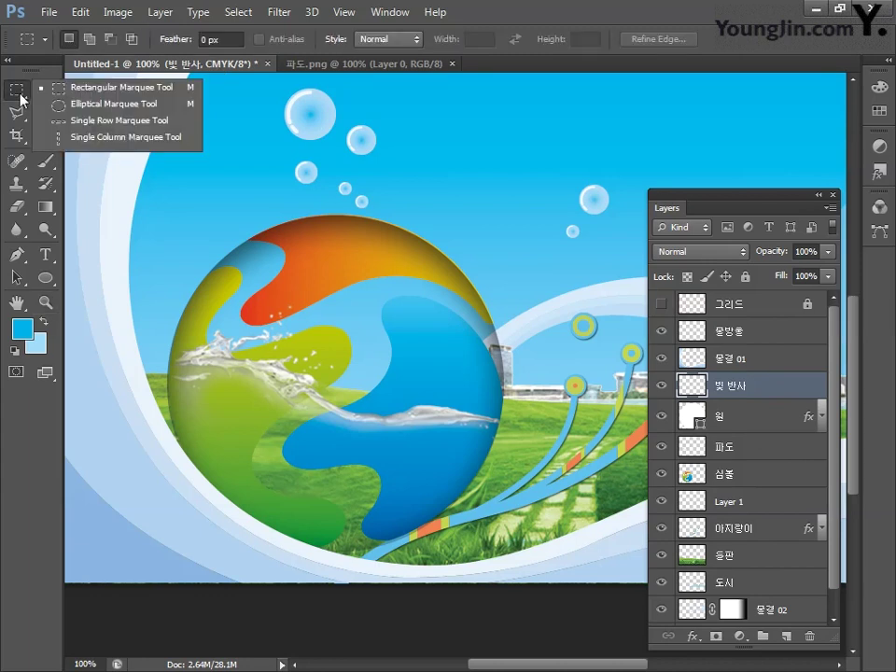
left_click(79, 106)
left_click_drag(196, 198, 469, 476)
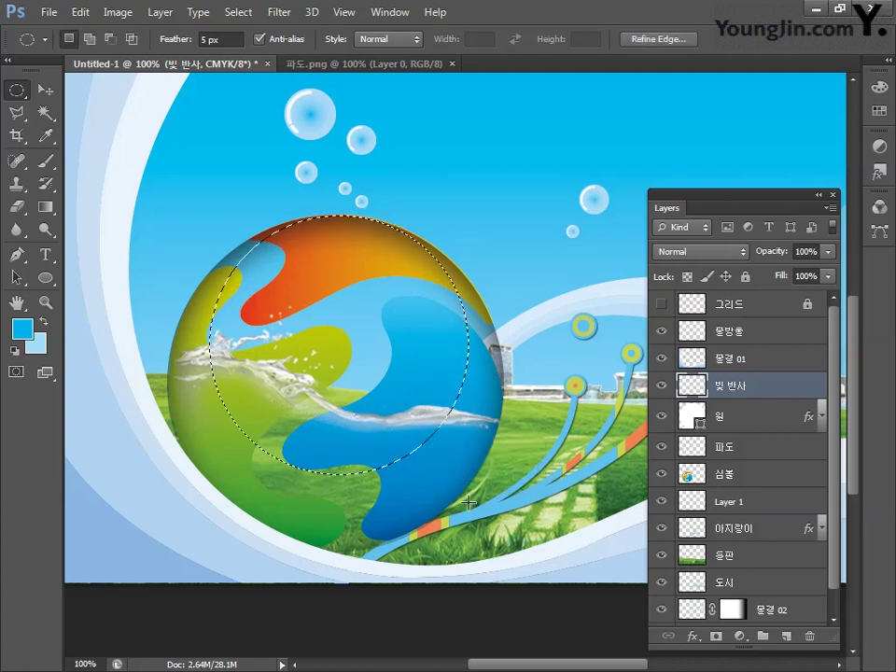
left_click(21, 328)
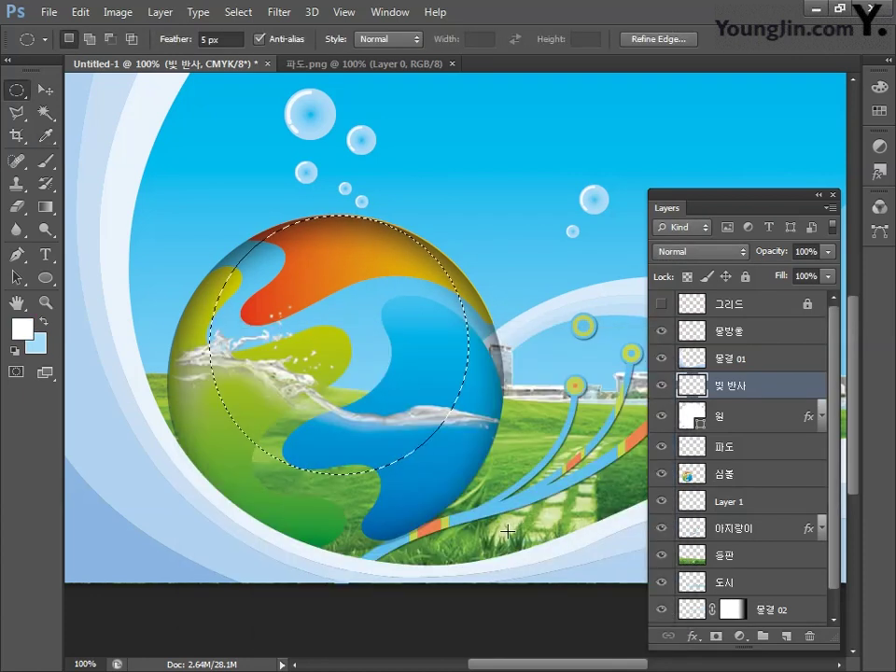
key("alt+BackSpace")
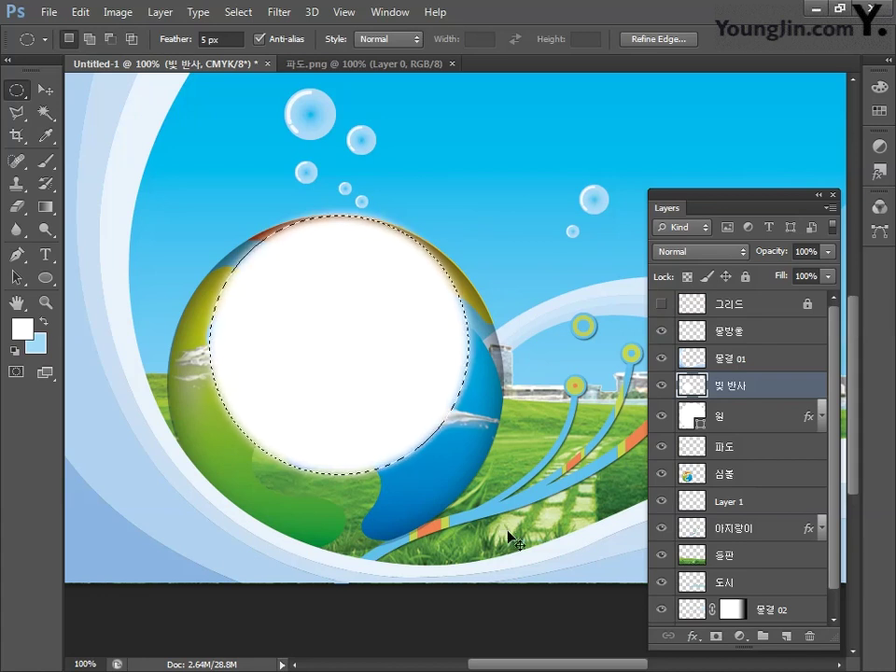
key("ctrl+z")
Step: Set the marquee feather to 0 px, redraw the circular selection touching the glass circle's top edge, fill it with white and deselect
key("Return")
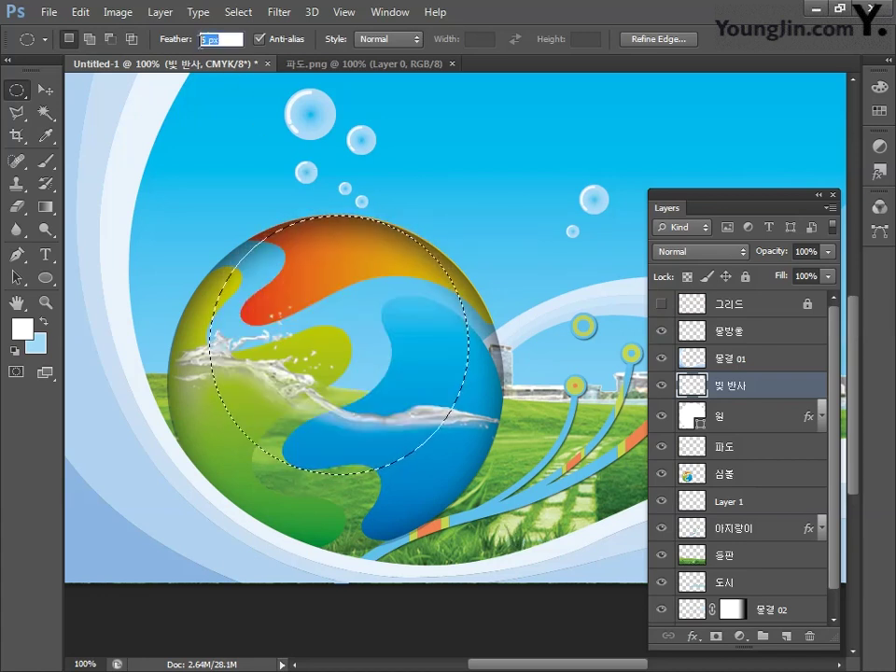
type("0")
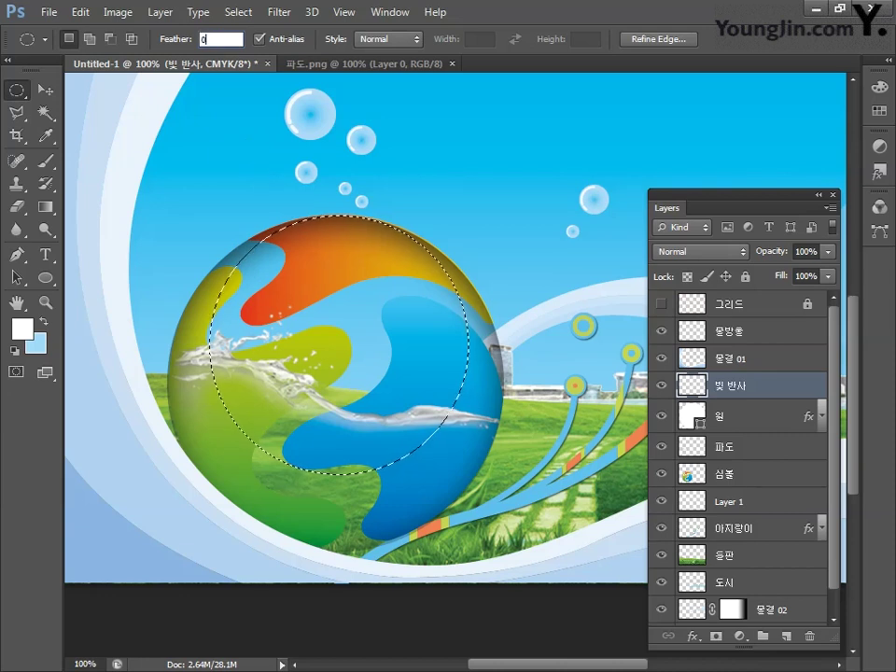
key("Return")
key("ctrl+d")
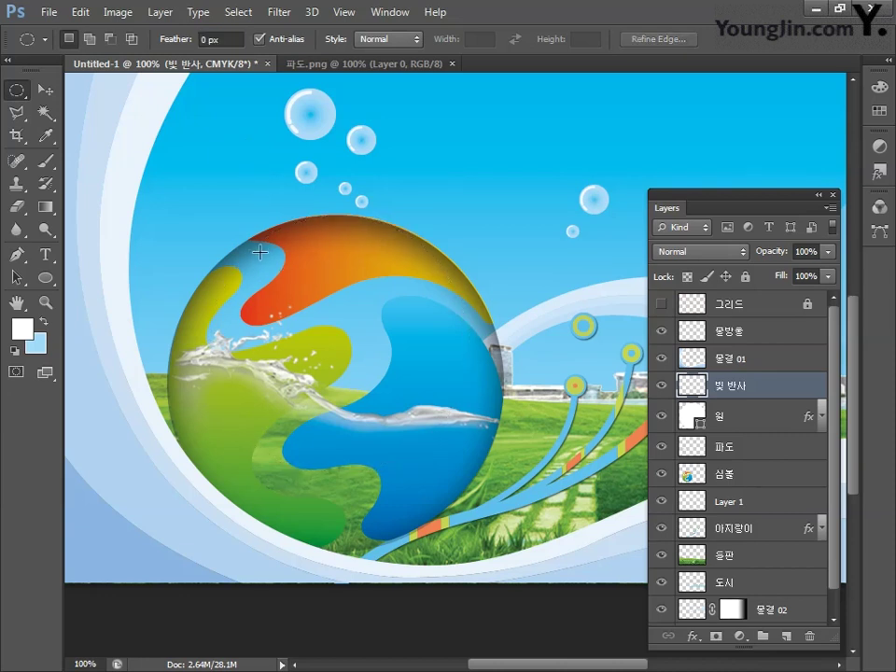
left_click_drag(259, 251, 469, 509)
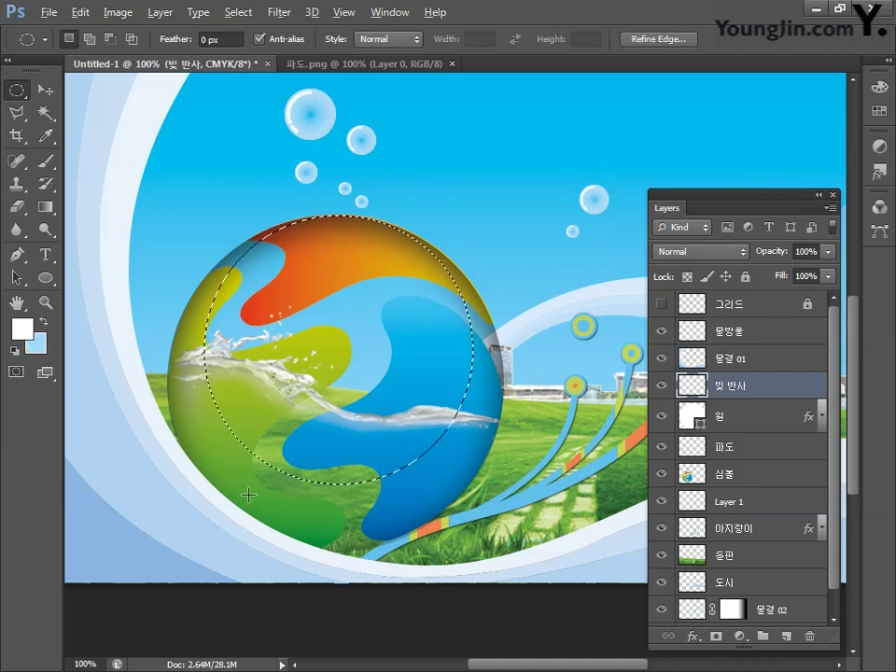
key("alt+Delete")
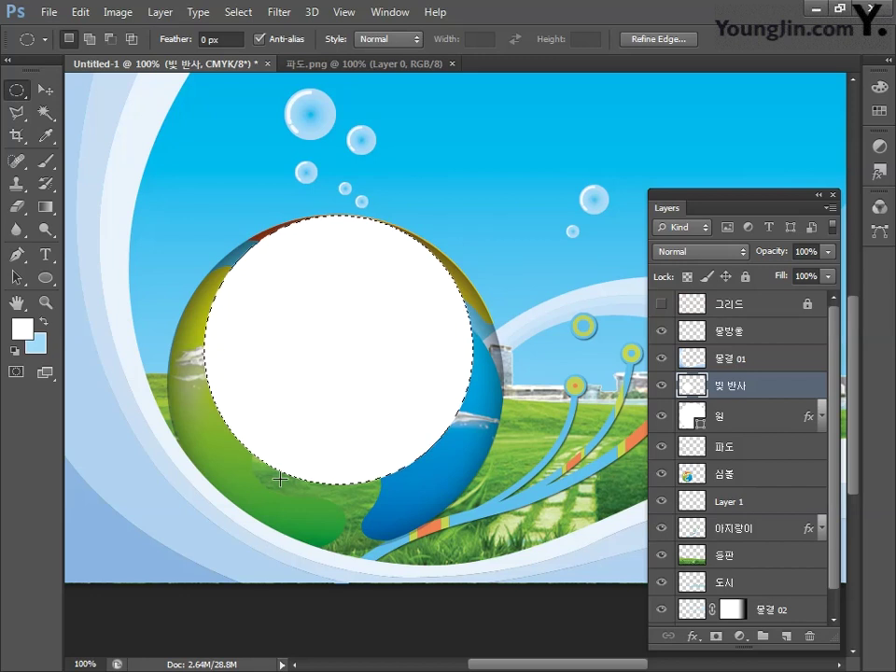
key("ctrl+d")
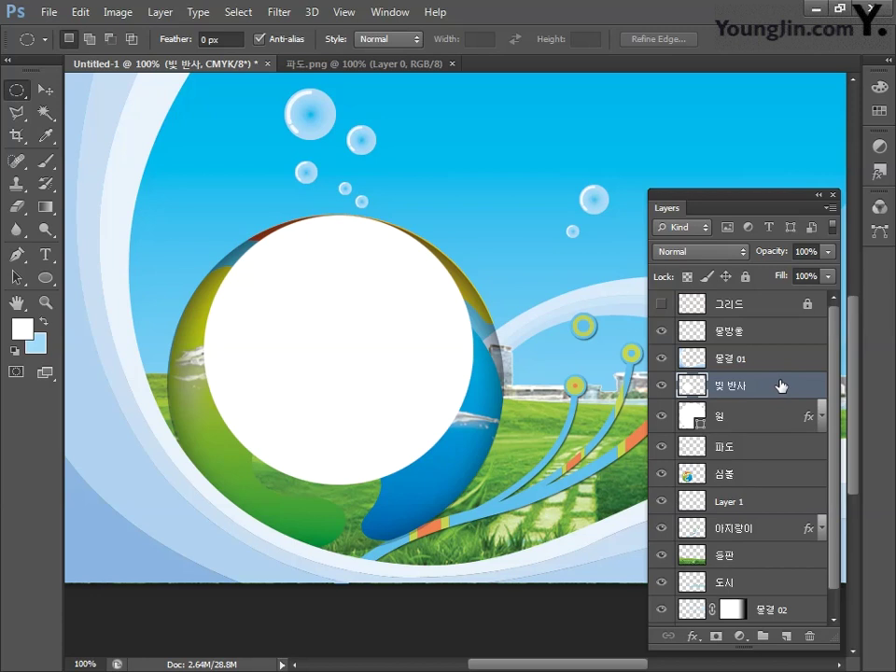
Step: Add a layer mask to the 빛 반사 layer and apply a vertical black-to-white linear gradient, fading the white circle out toward its middle
left_click(717, 636)
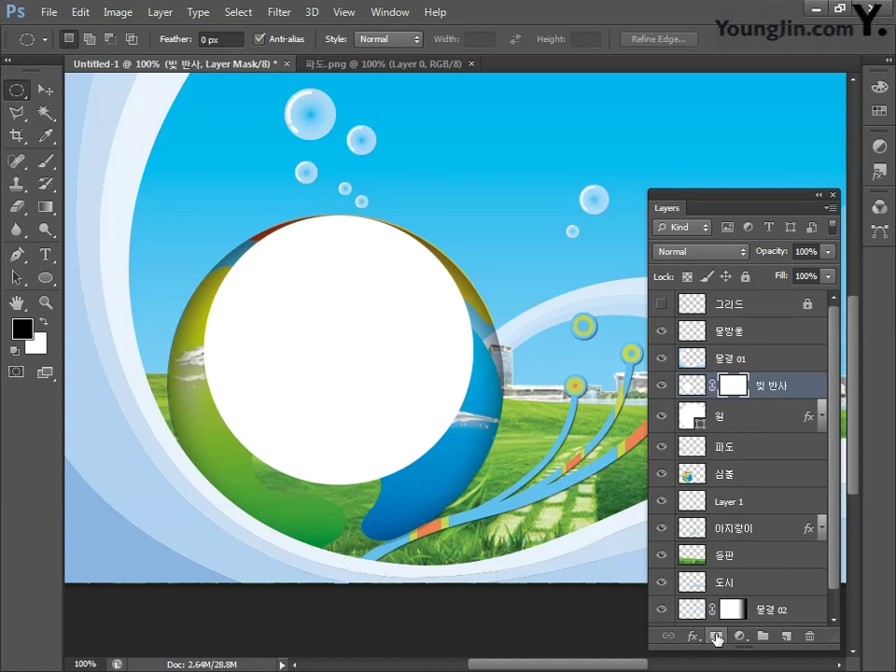
left_click(47, 211)
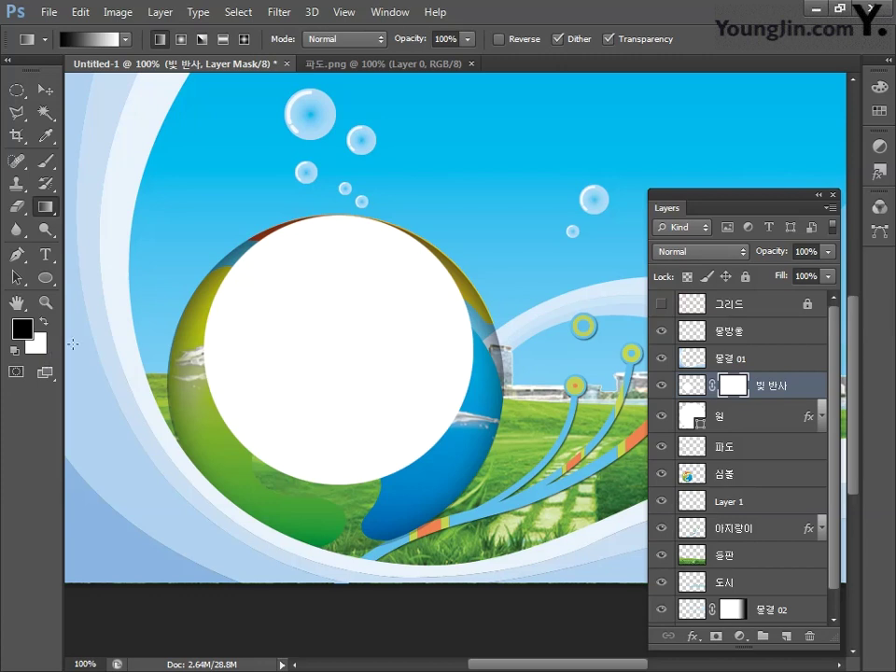
left_click_drag(337, 218, 337, 216)
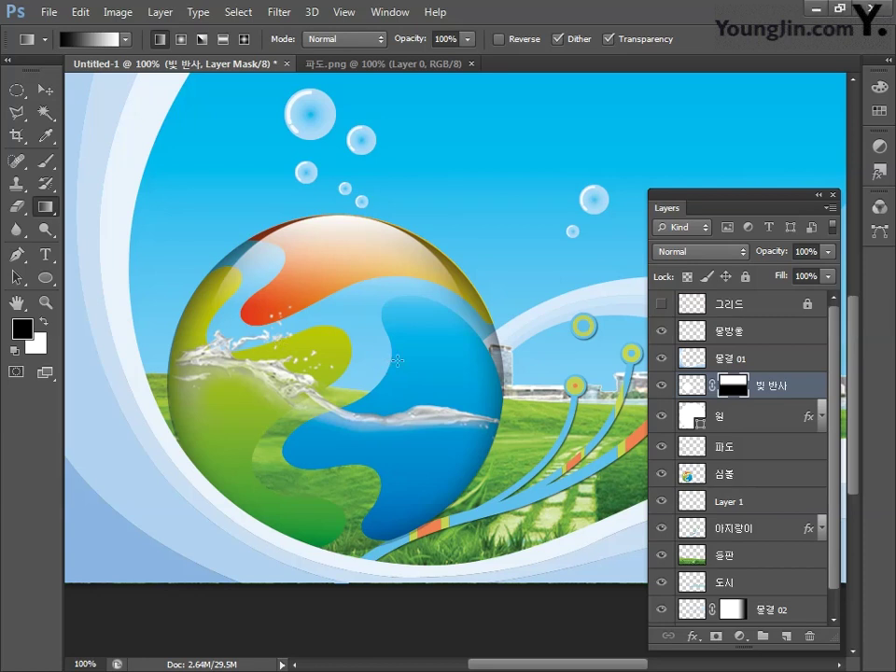
Step: Create a new layer directly above the 빛 반사 layer and name it 빛 반사2
left_click(786, 636)
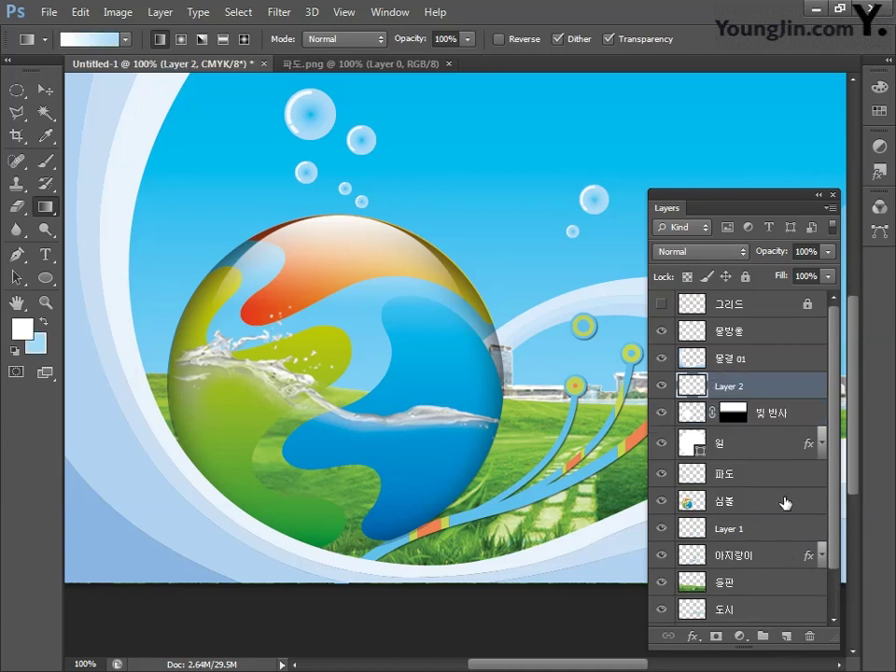
double_click(729, 385)
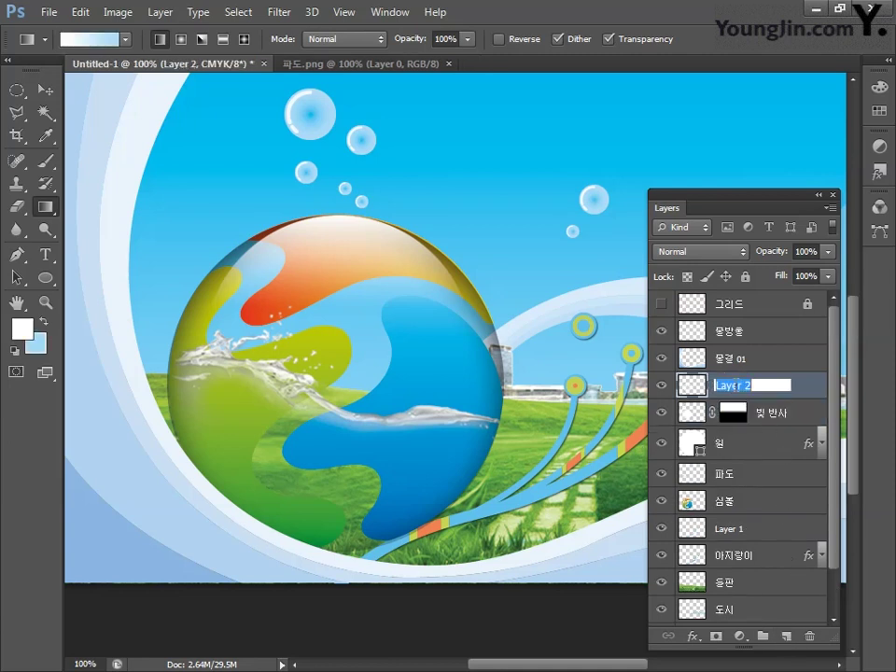
type("빛 반사2")
key("Return")
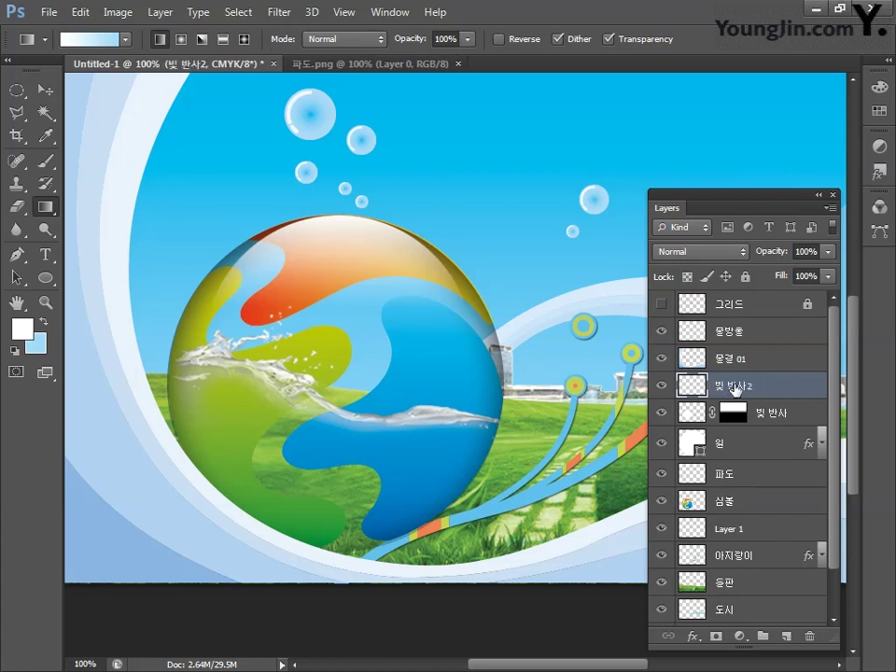
Step: Set the Elliptical Marquee feather to 6 px, select a circle touching the glass circle's right edge, fill it with white and deselect
left_click(17, 91)
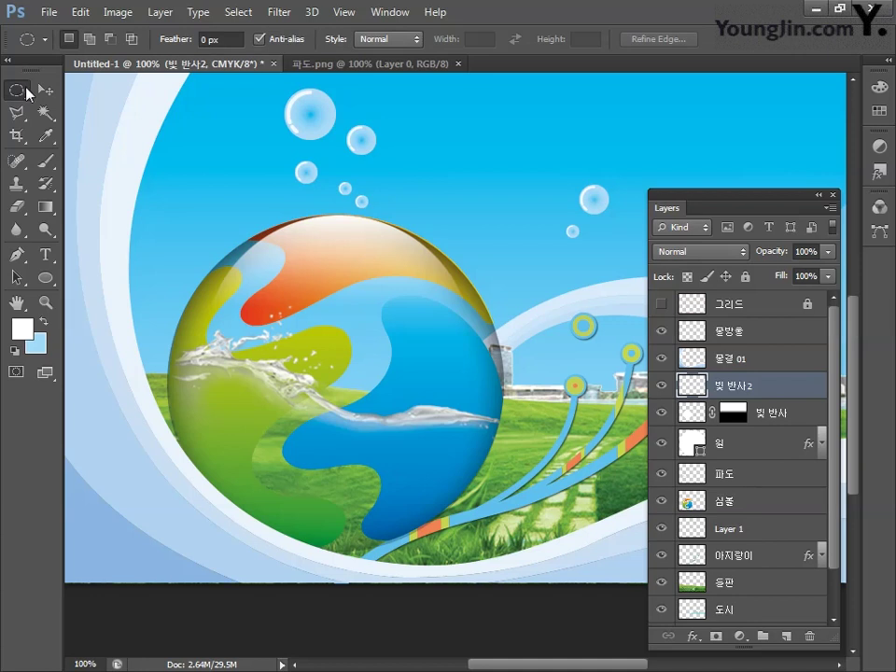
double_click(199, 39)
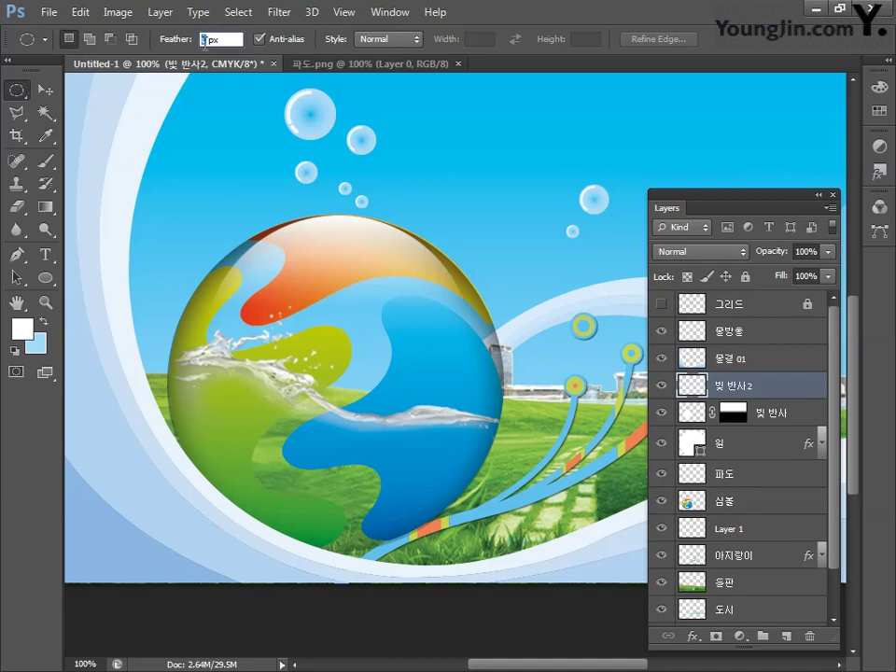
type("5")
key("Return")
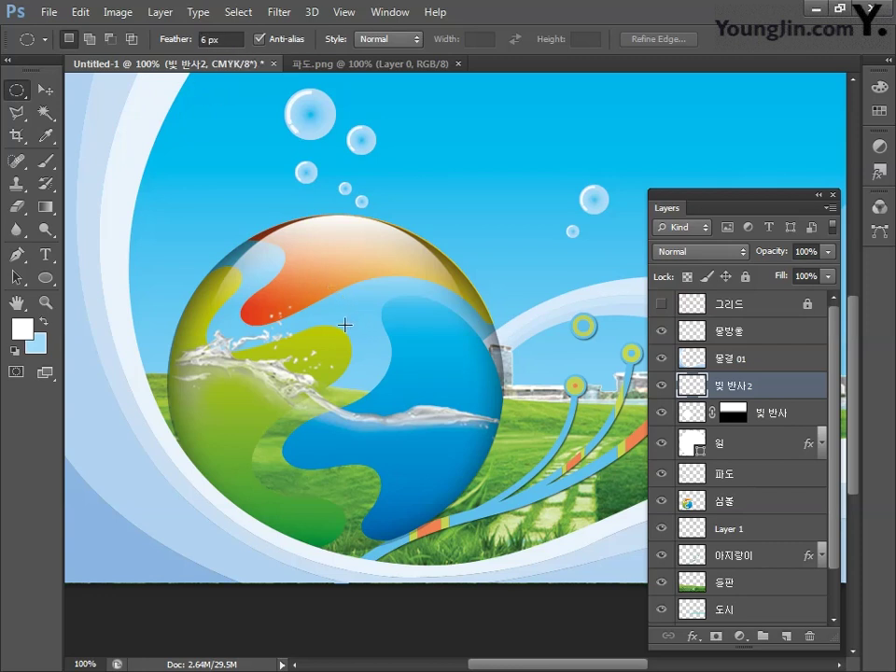
left_click_drag(296, 280, 497, 558)
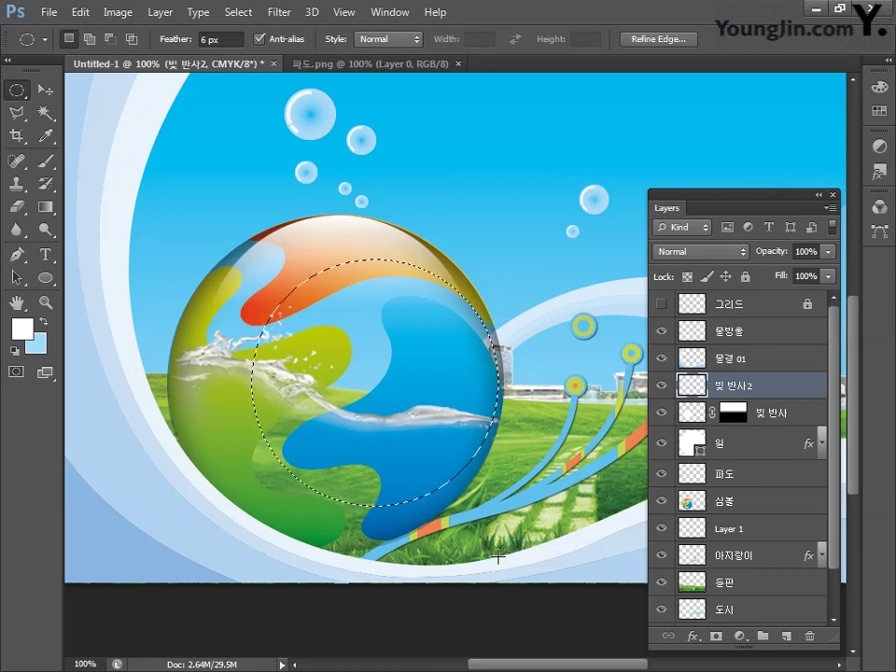
key("alt+BackSpace")
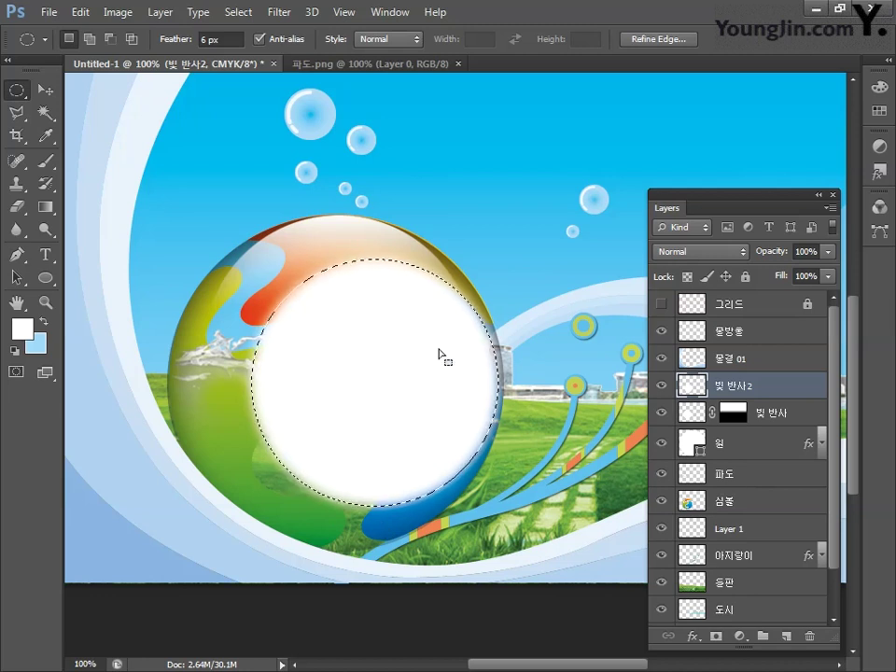
key("ctrl+d")
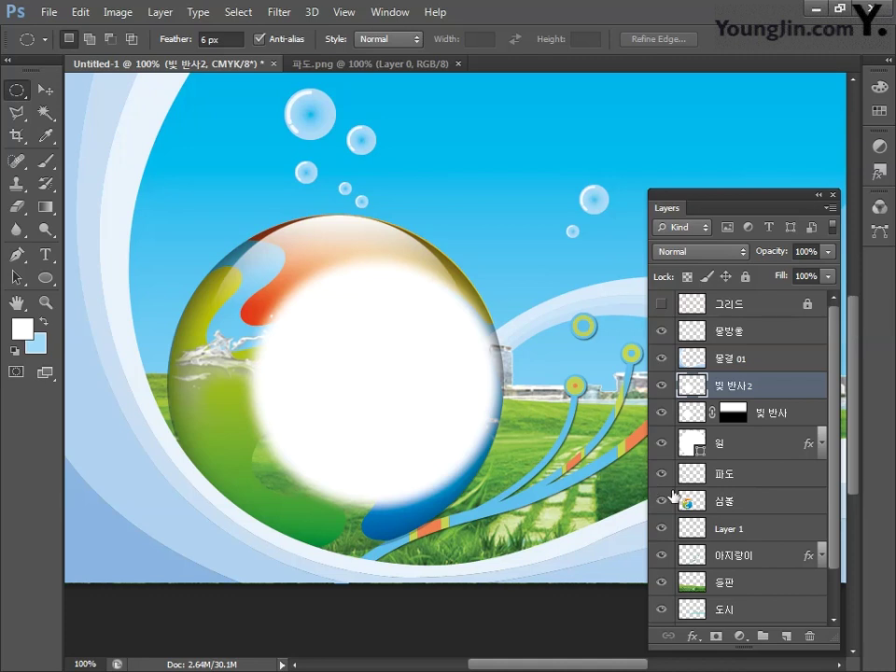
Step: Mask the 빛 반사2 layer with a horizontal black-to-white linear gradient, keeping only the right-edge highlight, and set its opacity to 50%
left_click(716, 638)
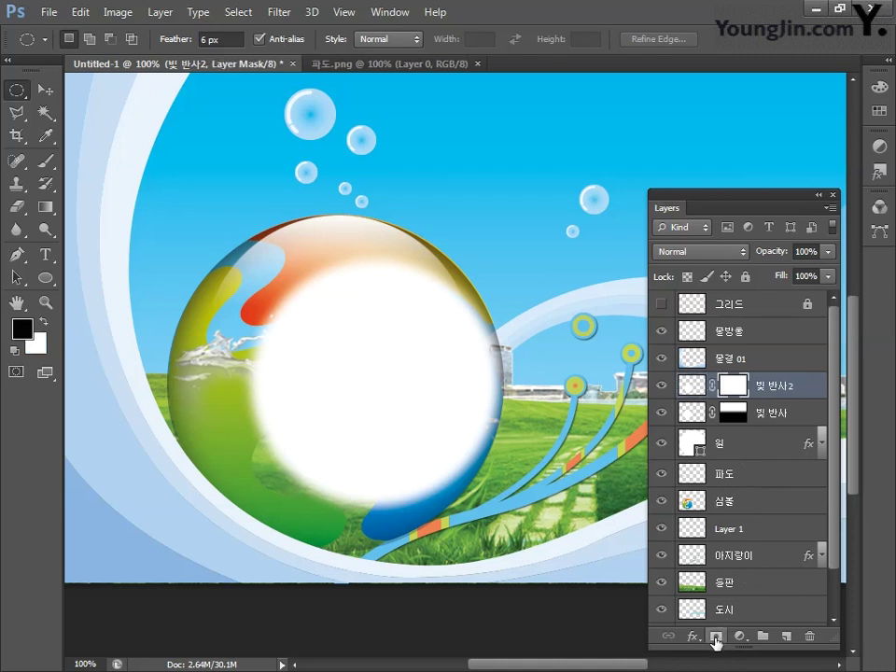
left_click(45, 208)
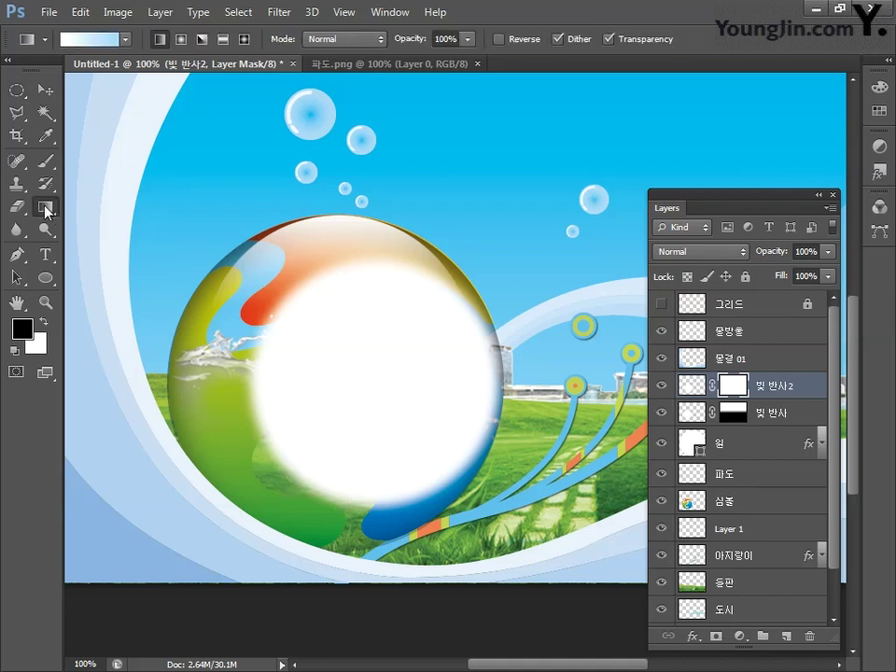
left_click_drag(366, 384, 512, 386)
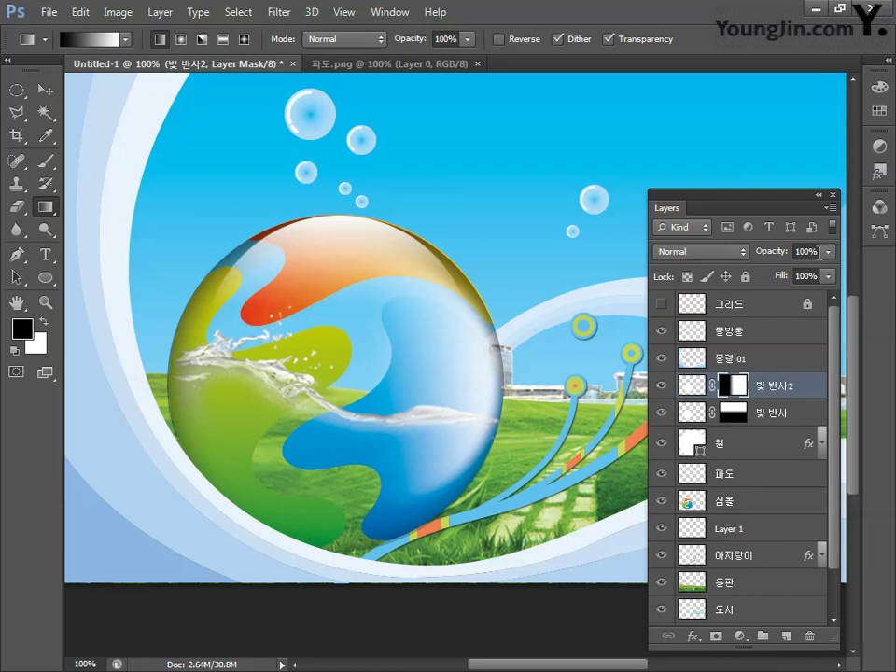
left_click(820, 252)
type("50")
key("Return")
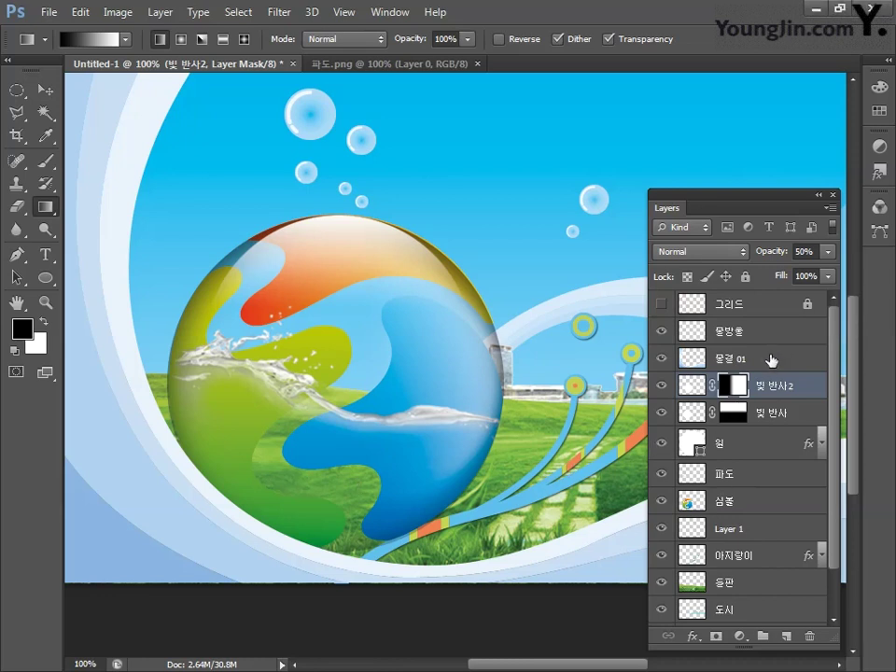
Step: Create a layer group and move the 빛 반사2, 빛 반사, 원, 파도 and 심볼 layers into it
left_click(773, 413, "shift")
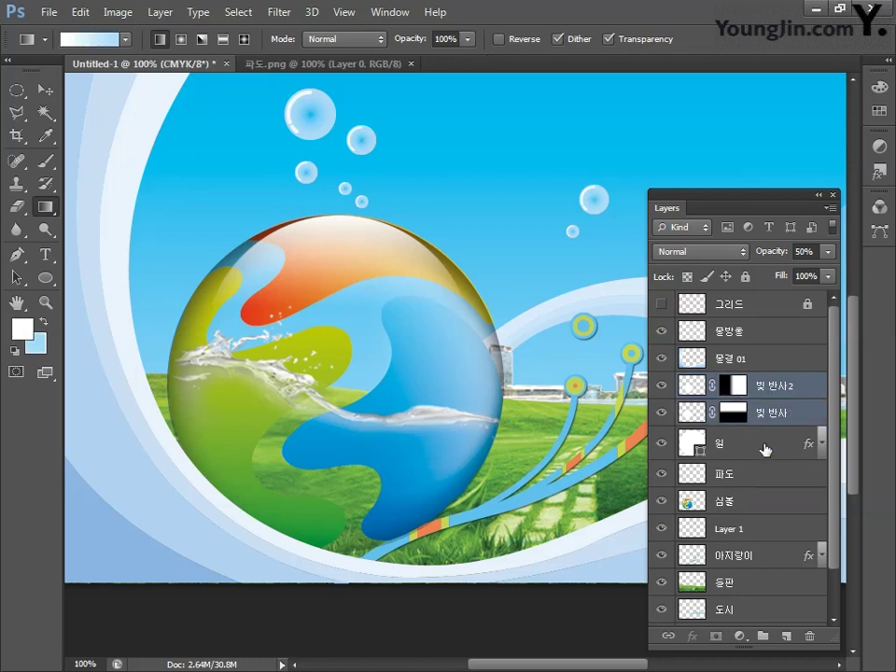
left_click(765, 446, "shift")
left_click(764, 475, "shift")
left_click(768, 504, "shift")
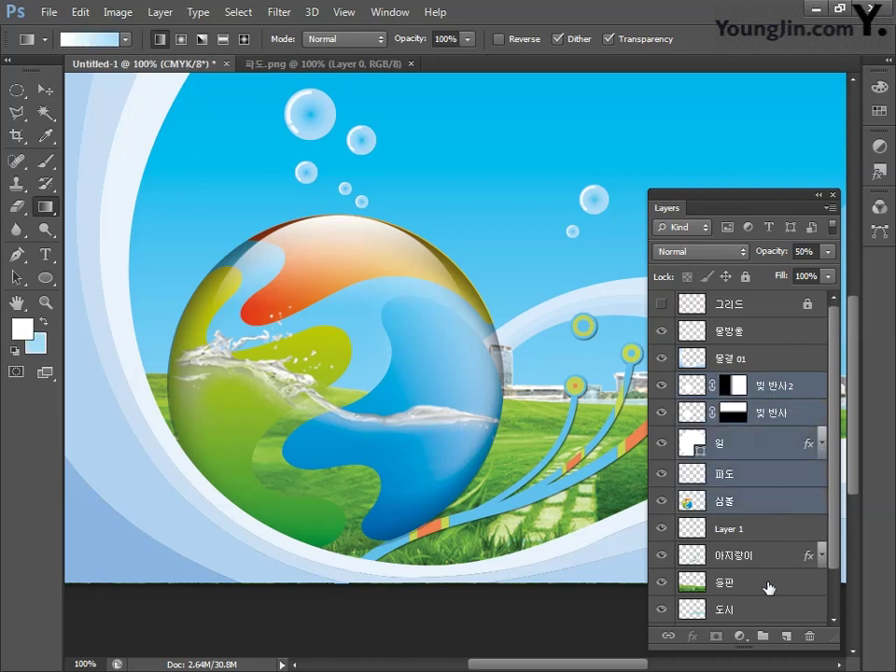
left_click(764, 637)
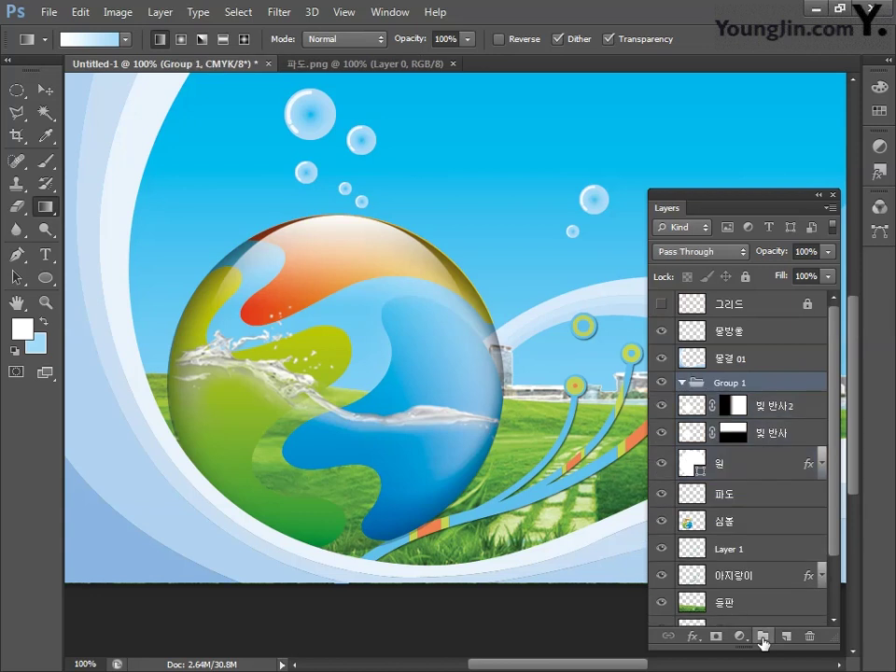
left_click(761, 405)
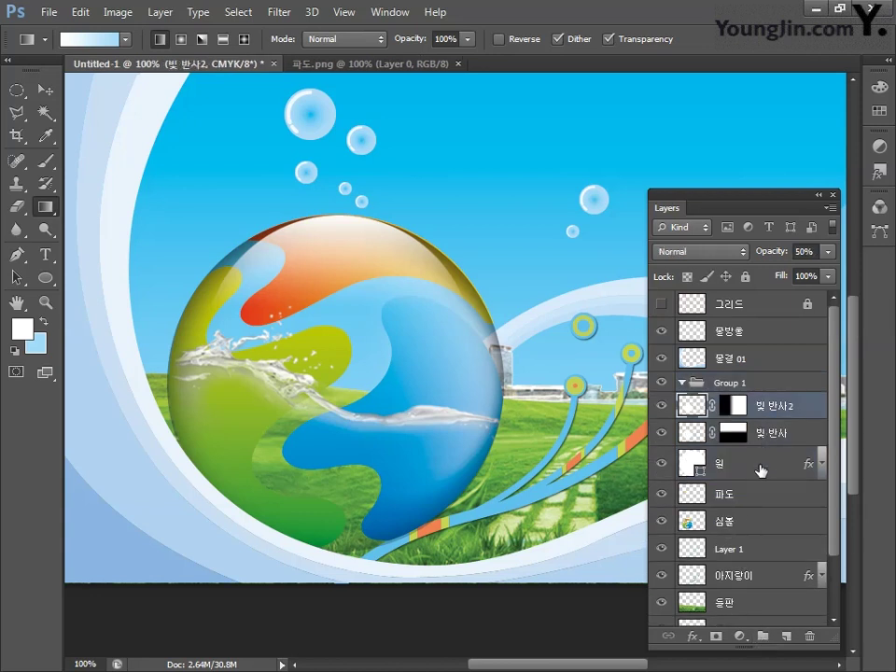
left_click(760, 525, "shift")
left_click_drag(781, 408, 715, 390)
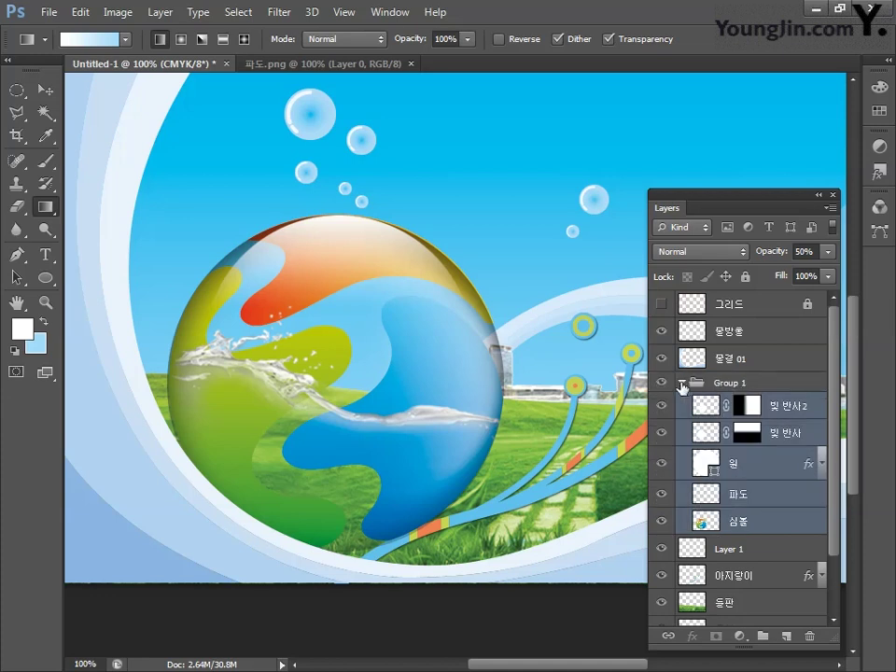
Step: Collapse the new layer group and rename it 심볼 합성
left_click(682, 383)
left_click(709, 383)
double_click(730, 383)
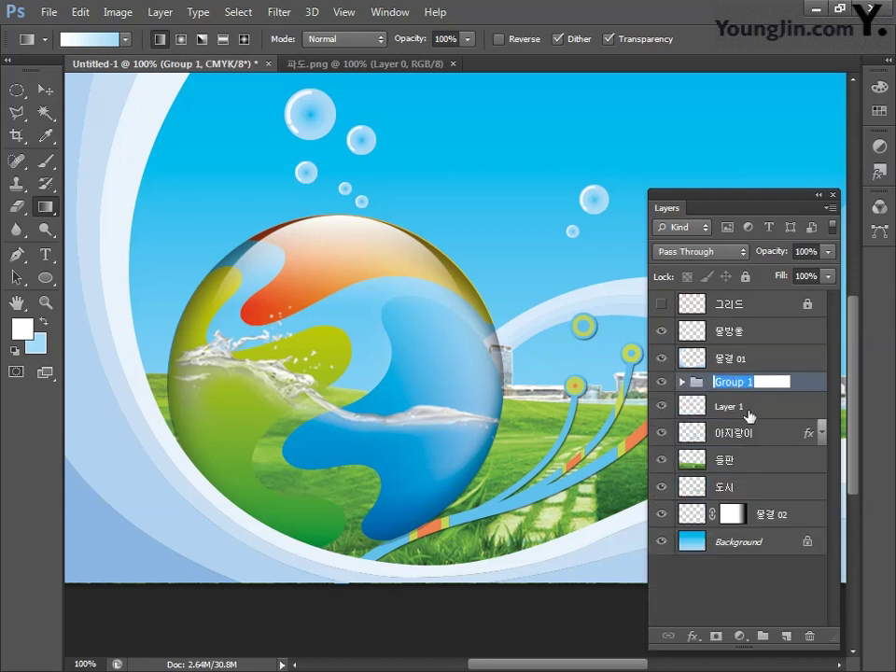
type("심볼 합서ㅇ")
key("Return")
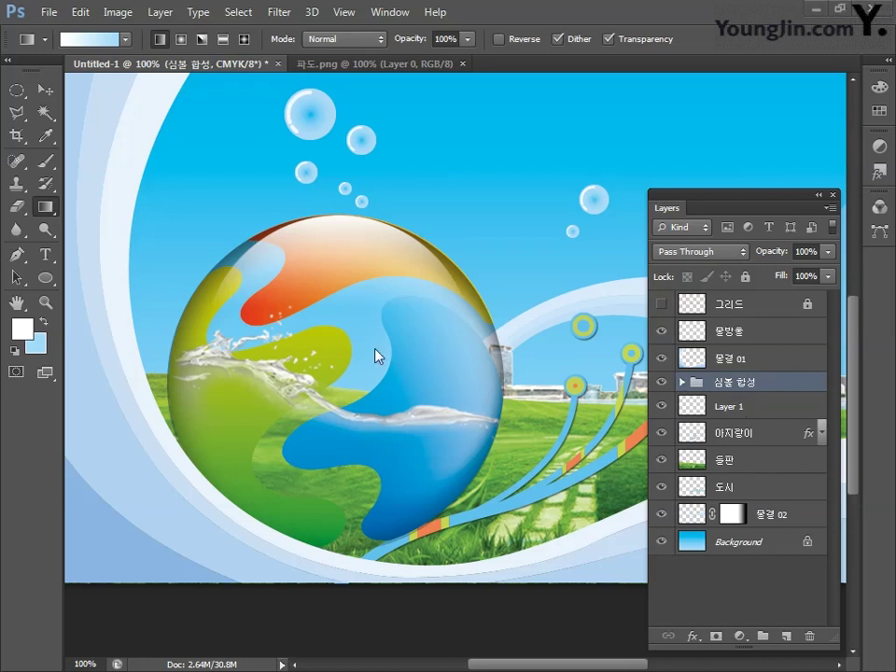
Step: Open the 캐릭터 image from the 제공 파일 folder
left_click(38, 9)
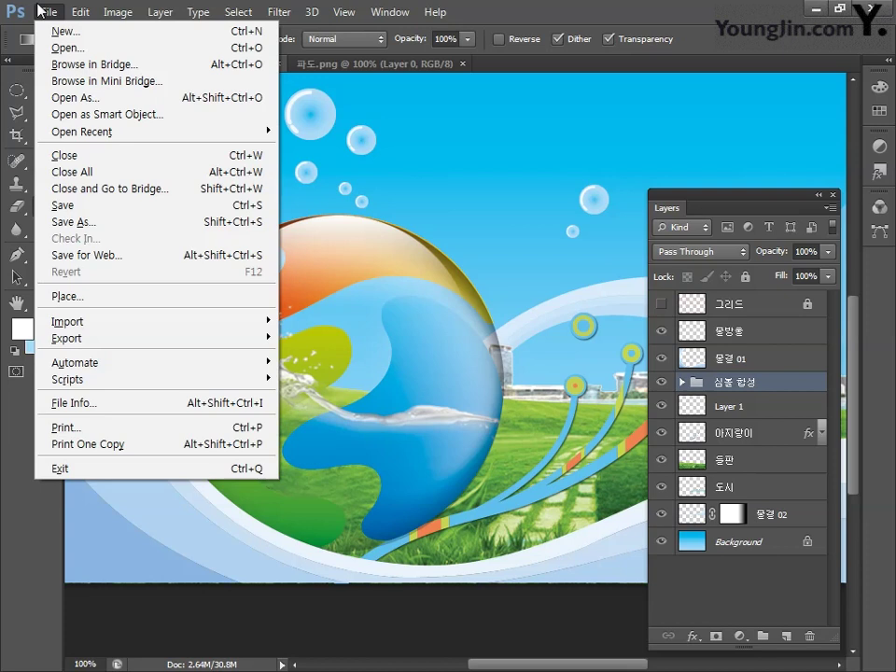
left_click(62, 51)
left_click(462, 187)
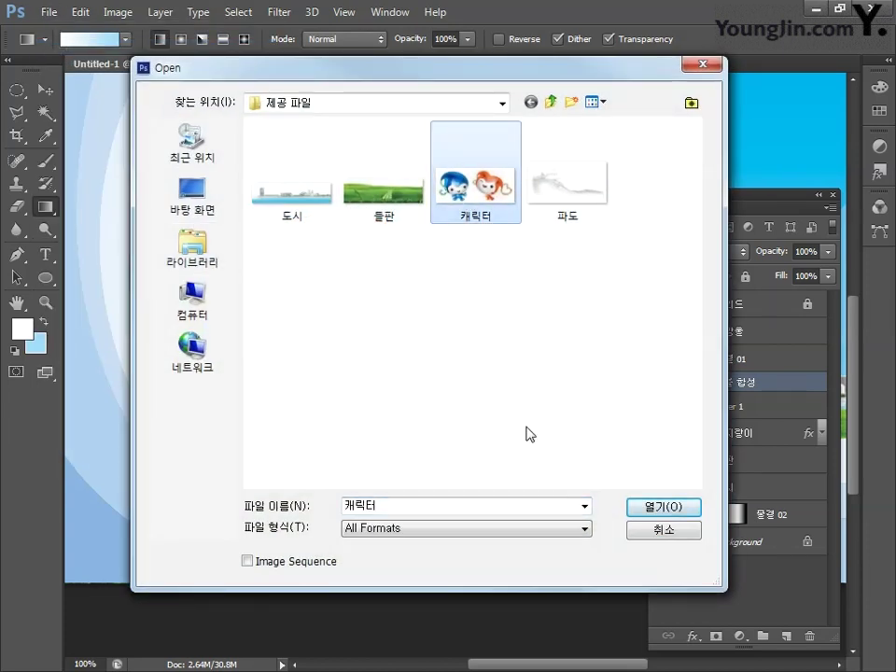
left_click(658, 509)
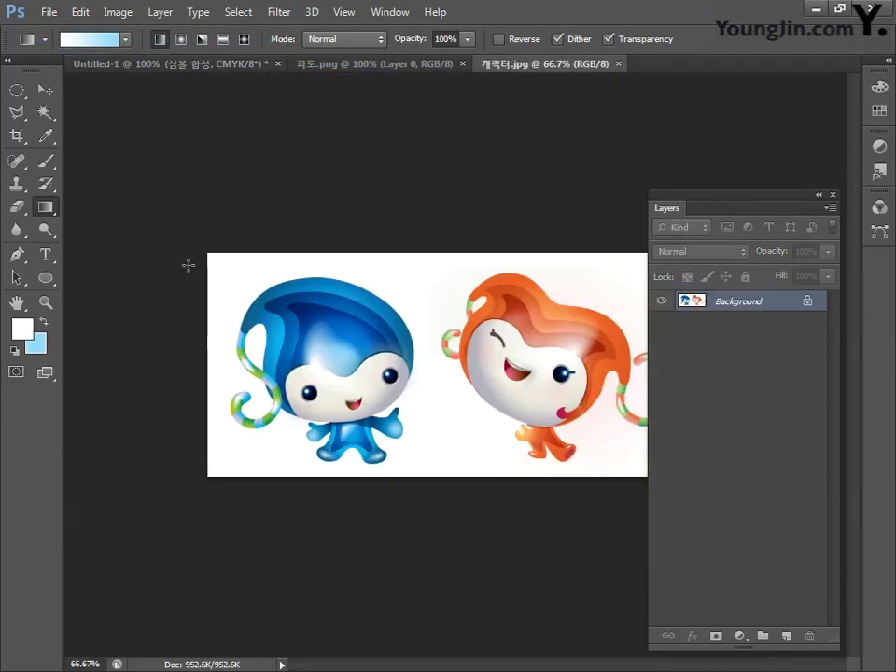
Step: Erase the white background around the characters with the Magic Eraser, including the gap inside the blue character's curl
left_click(19, 211)
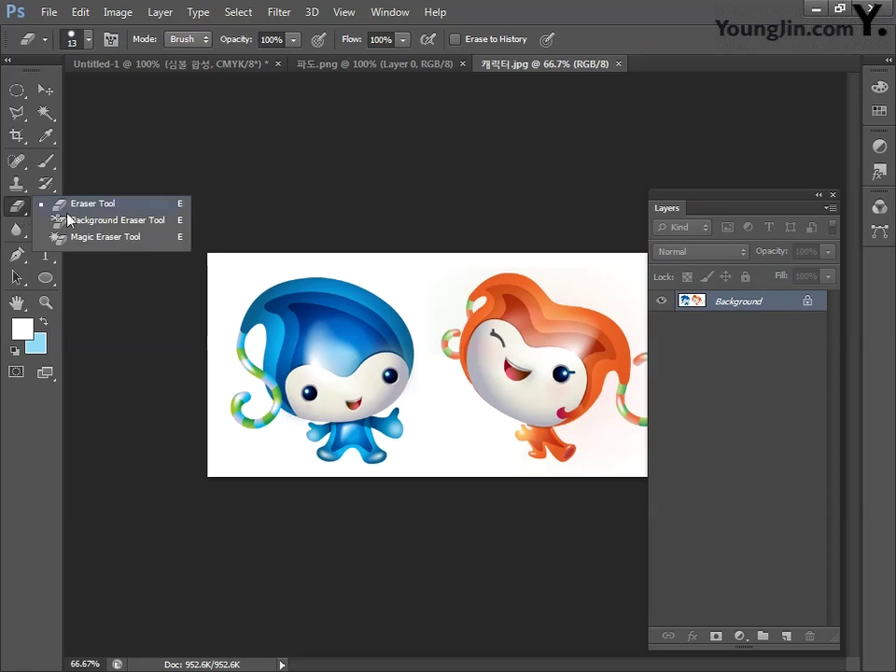
left_click(98, 236)
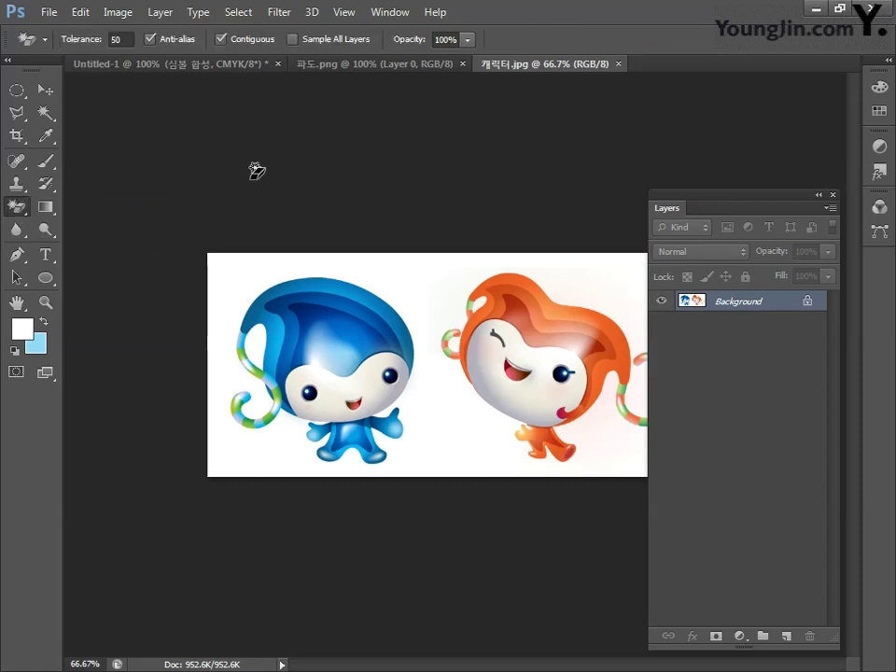
left_click(84, 39)
left_click(232, 283)
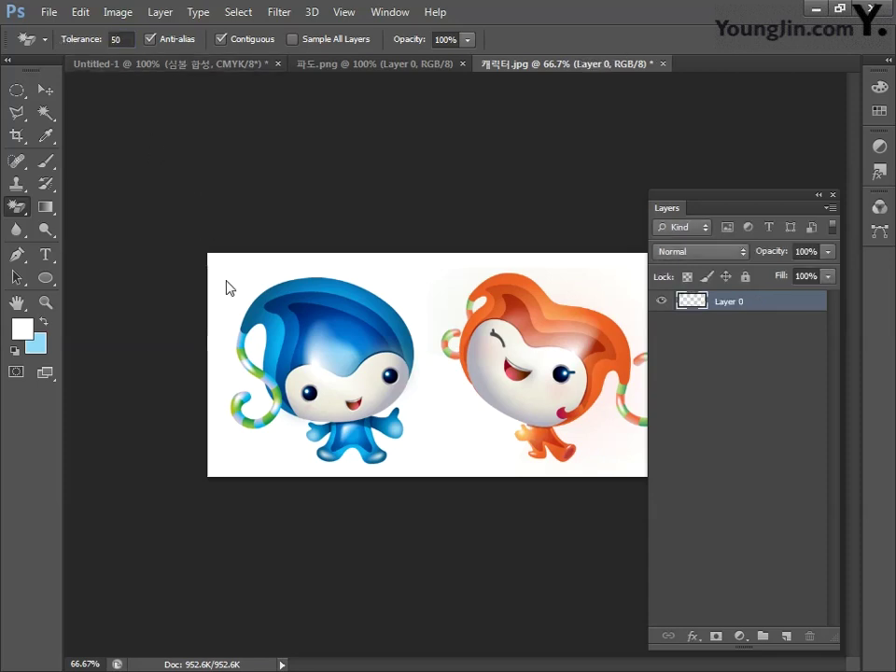
left_click(253, 341)
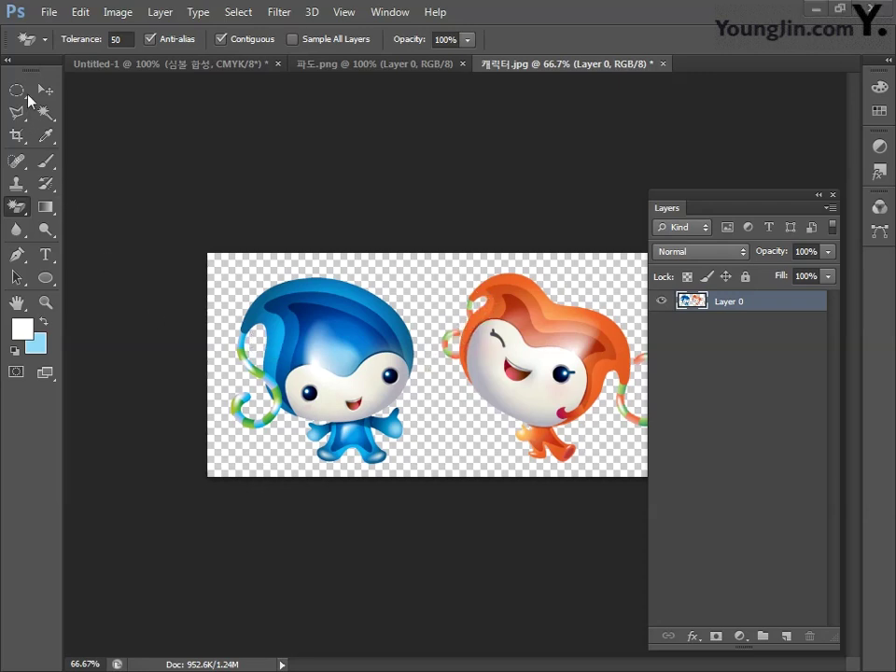
Step: Select the blue character with the Rectangular Marquee and copy it into the Untitled-1 composition
left_click_drag(17, 90, 93, 88)
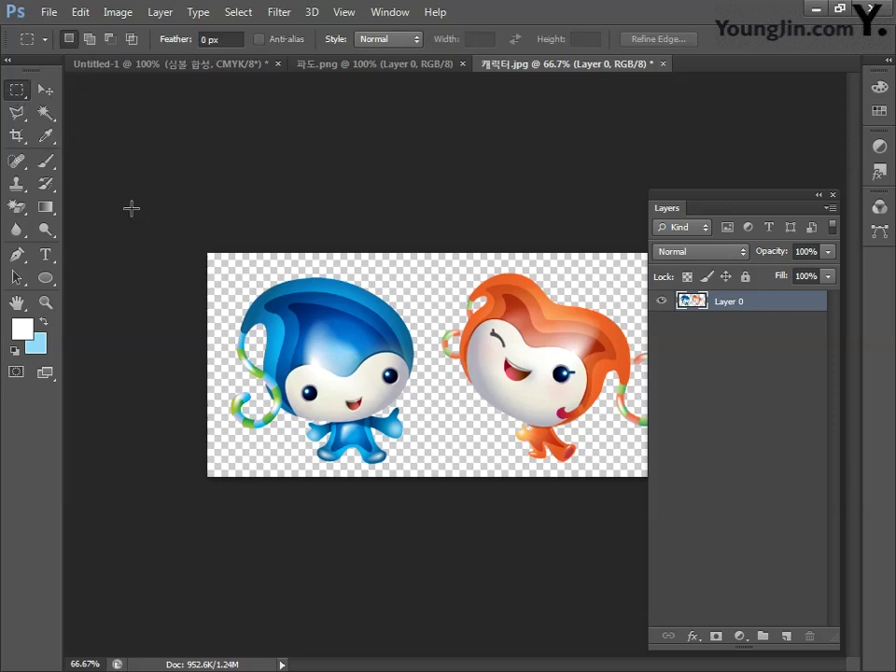
left_click_drag(178, 224, 429, 584)
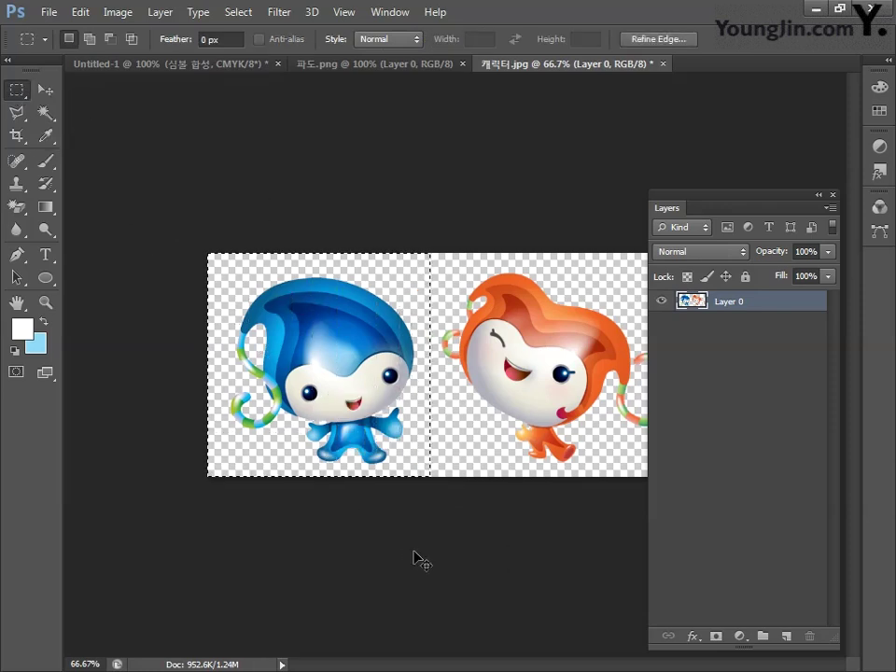
left_click(215, 66)
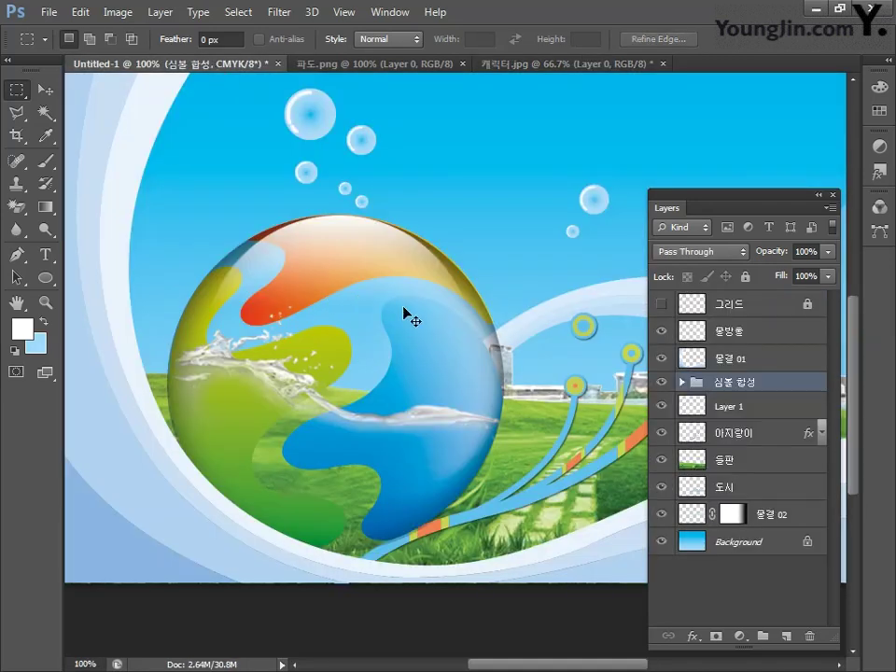
key("ctrl+v")
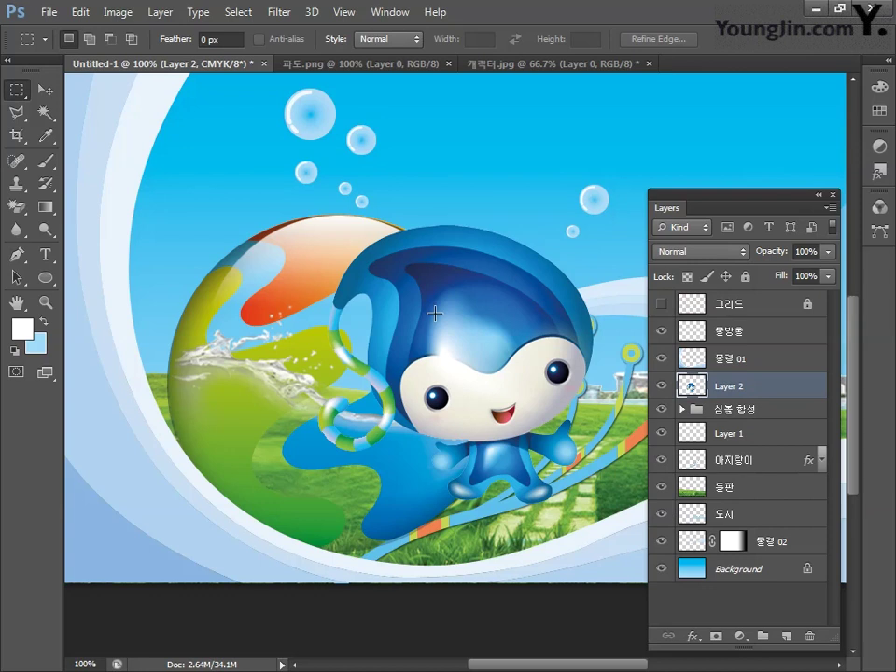
Step: Scale the blue character down to about 25% and place it standing on the glass circle's upper right edge
key("ctrl+t")
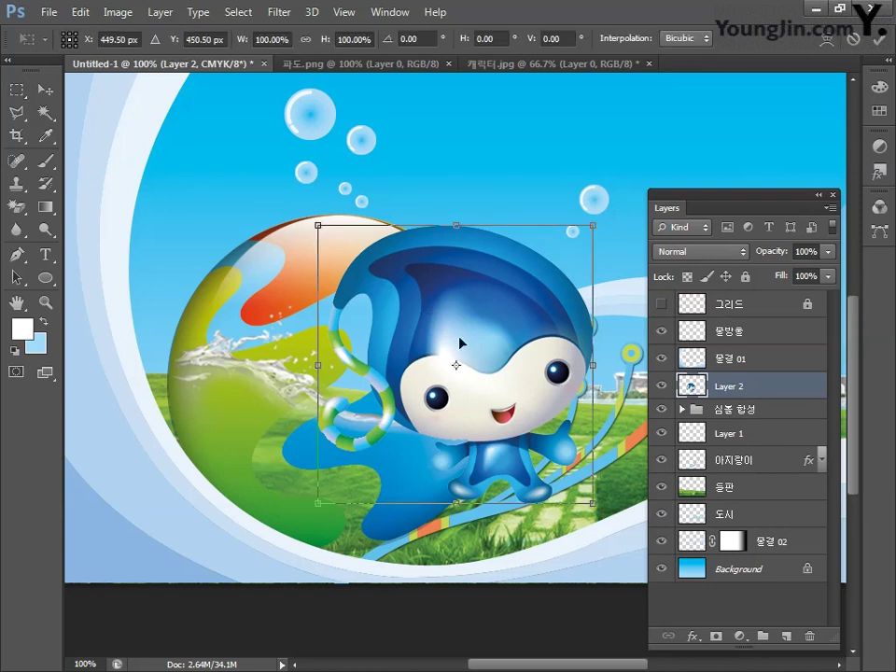
left_click_drag(592, 502, 416, 198)
left_click_drag(353, 158, 364, 169)
left_click(422, 207)
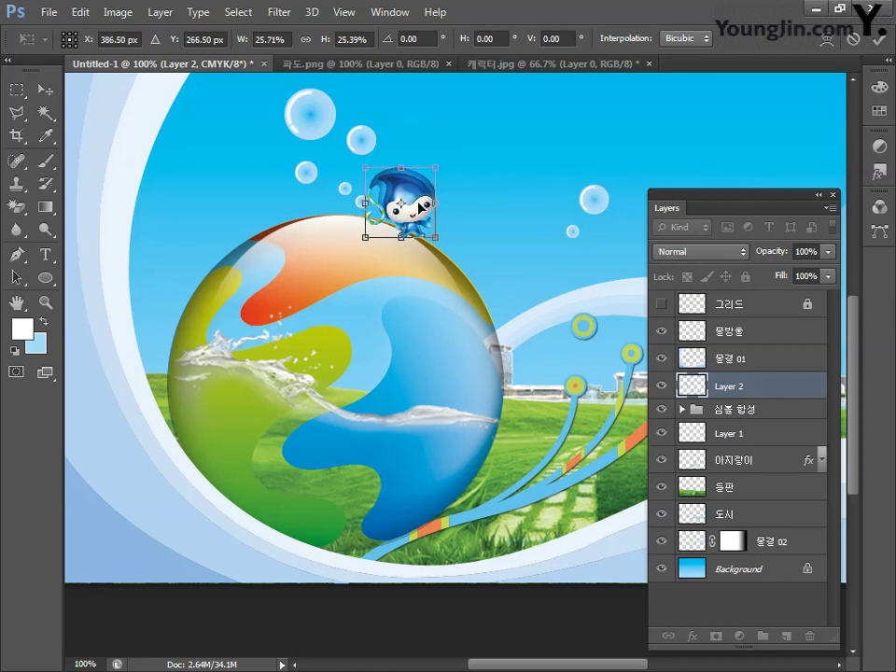
key("Return")
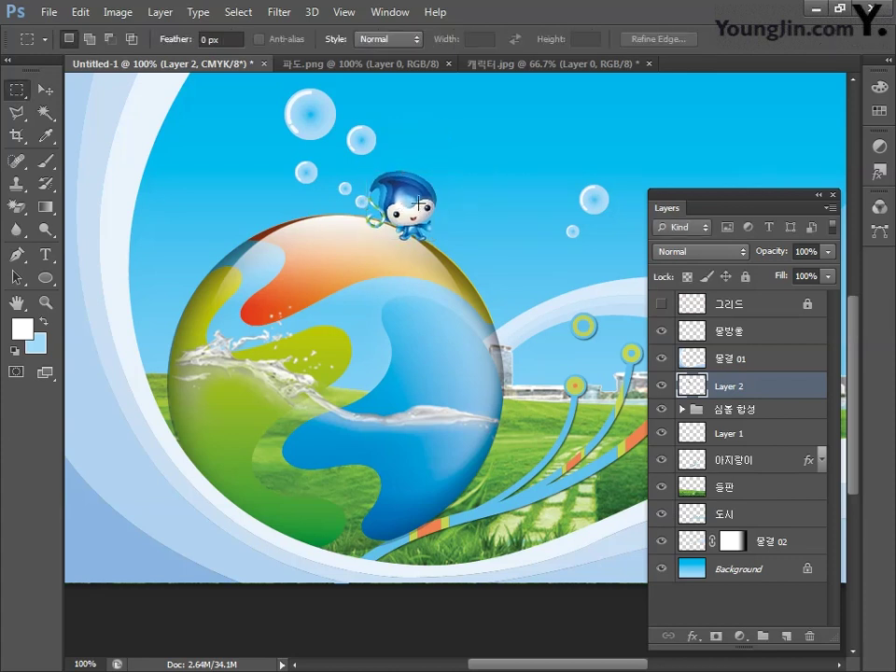
key("v")
Step: Select the orange character in the 캐릭터 image with the Rectangular Marquee and copy it into the Untitled-1 composition
left_click(506, 64)
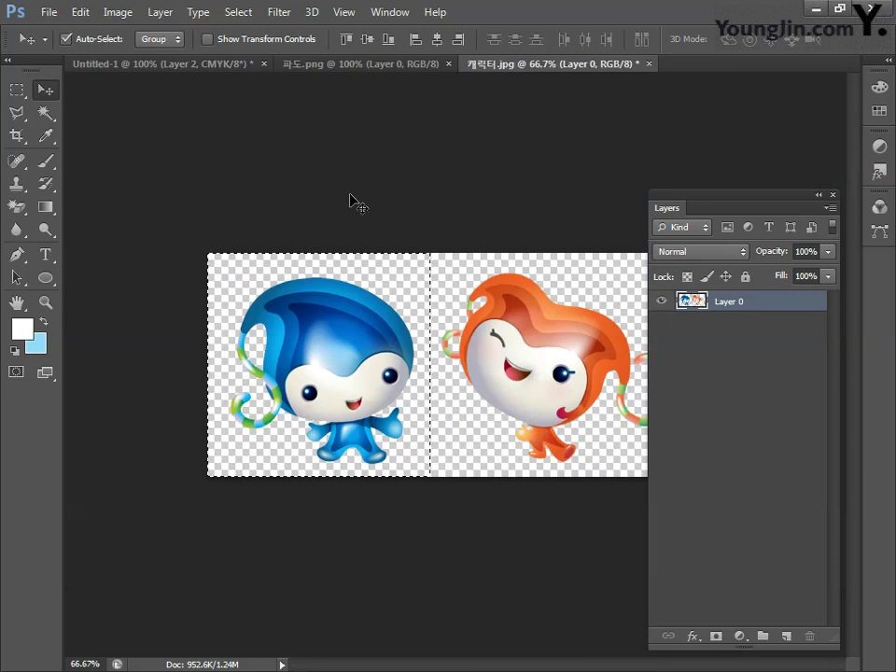
left_click(17, 90)
left_click_drag(436, 253, 783, 614)
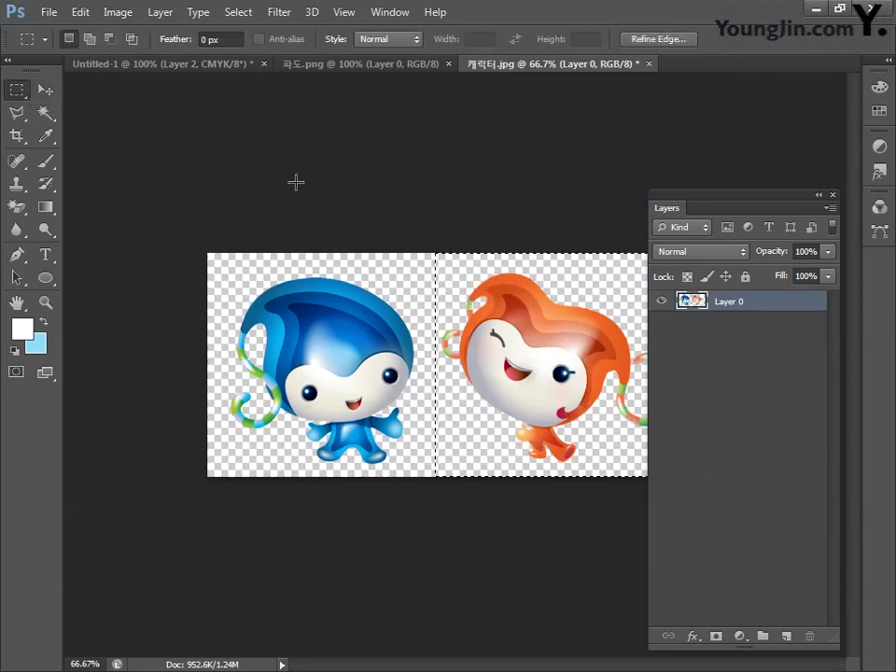
left_click(171, 66)
key("ctrl+v")
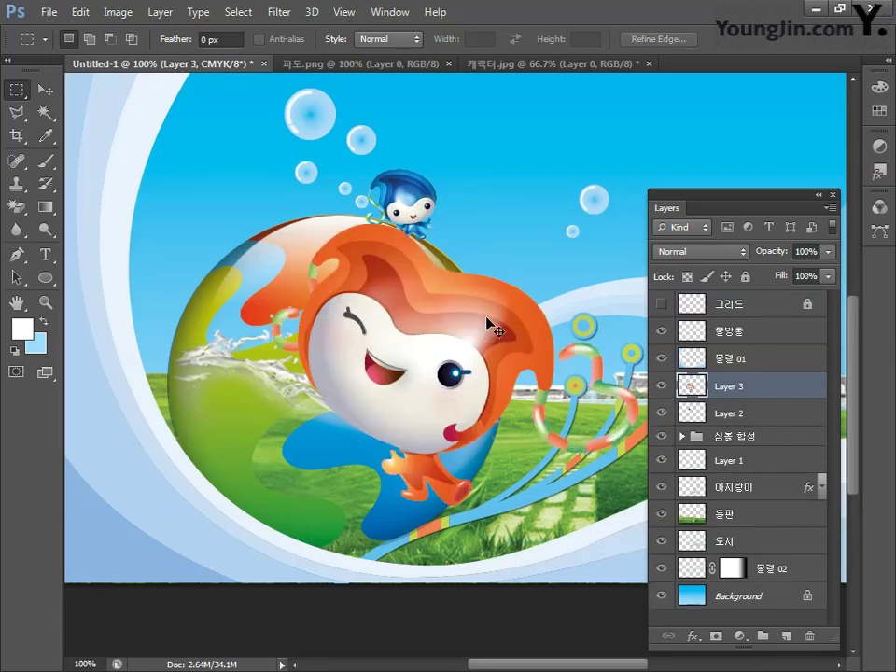
Step: Scale the orange character down slightly smaller than the blue one and place it beside it on the glass circle's upper right edge
key("ctrl+t")
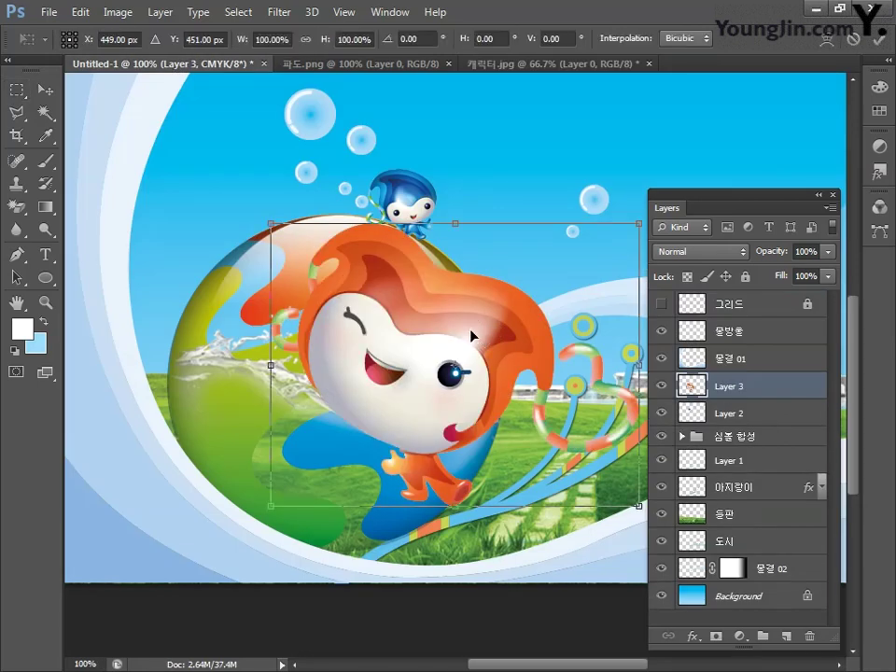
left_click_drag(638, 509, 422, 340)
left_click_drag(331, 267, 454, 270)
left_click_drag(551, 224, 567, 308)
key("ctrl+z")
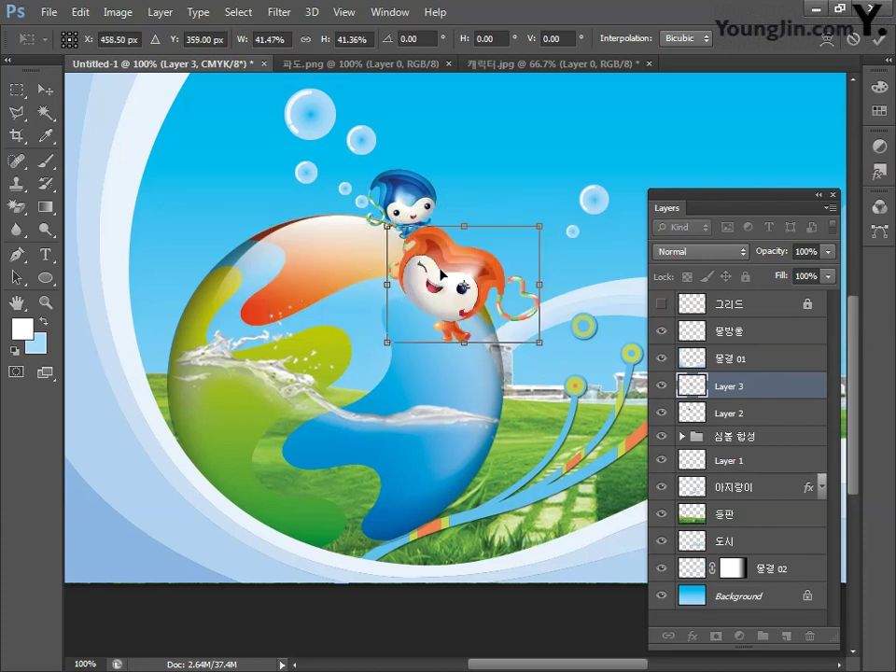
left_click_drag(455, 270, 497, 247)
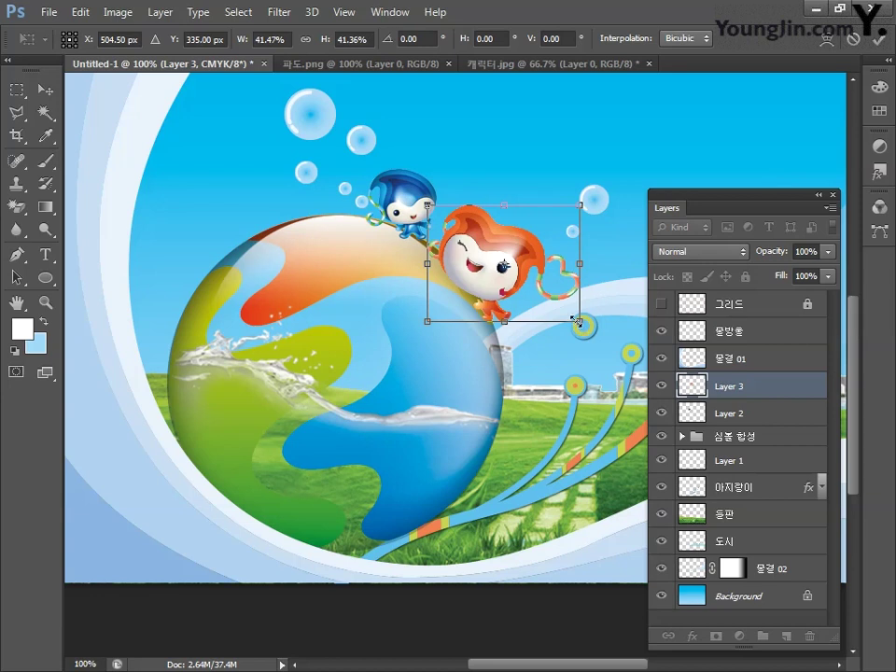
left_click_drag(576, 321, 520, 267)
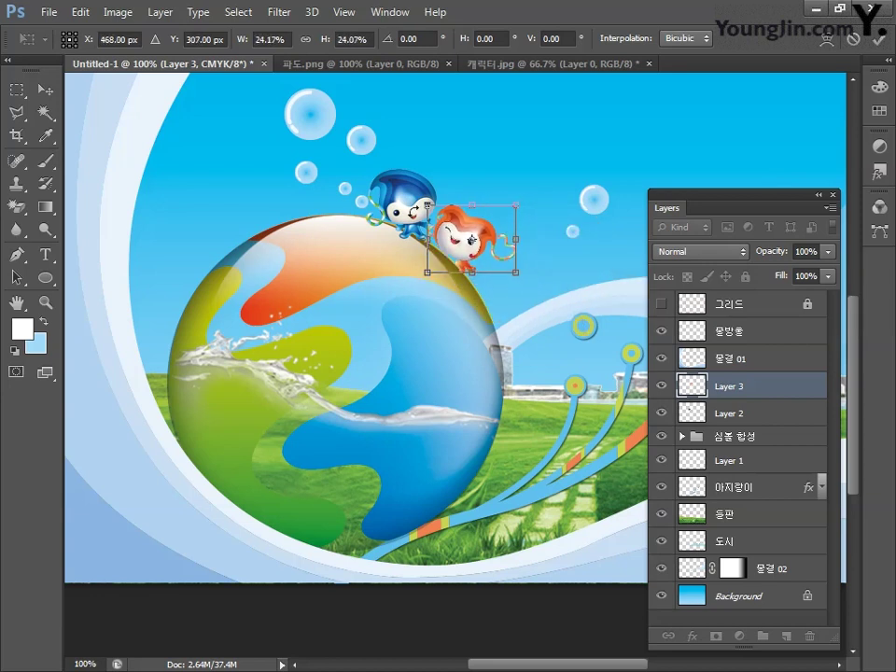
left_click_drag(427, 203, 433, 211)
key("Return")
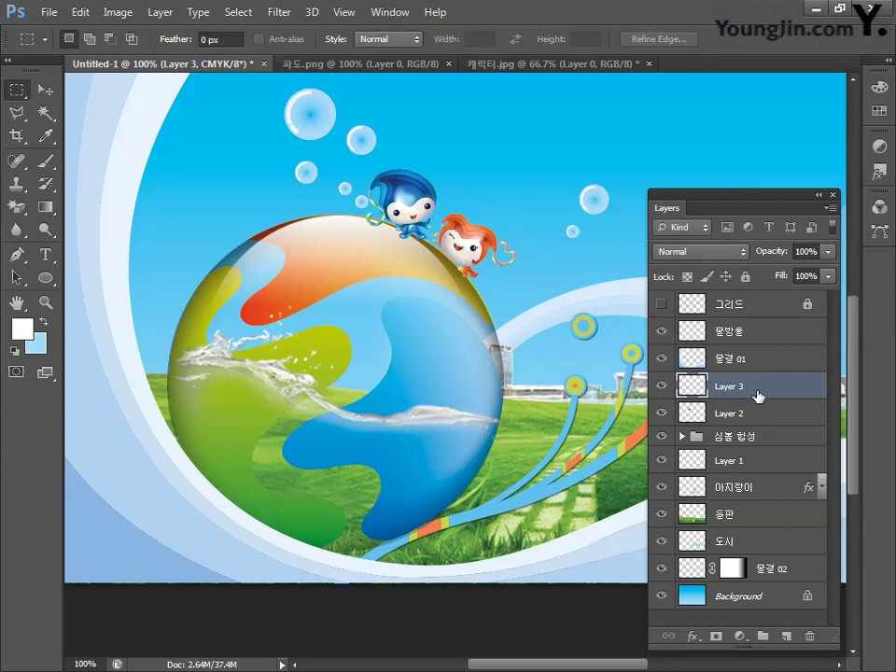
Step: Rename the blue character's layer to 캐릭터 01 and the orange character's layer to 캐릭터 02
left_click(729, 413)
double_click(725, 413)
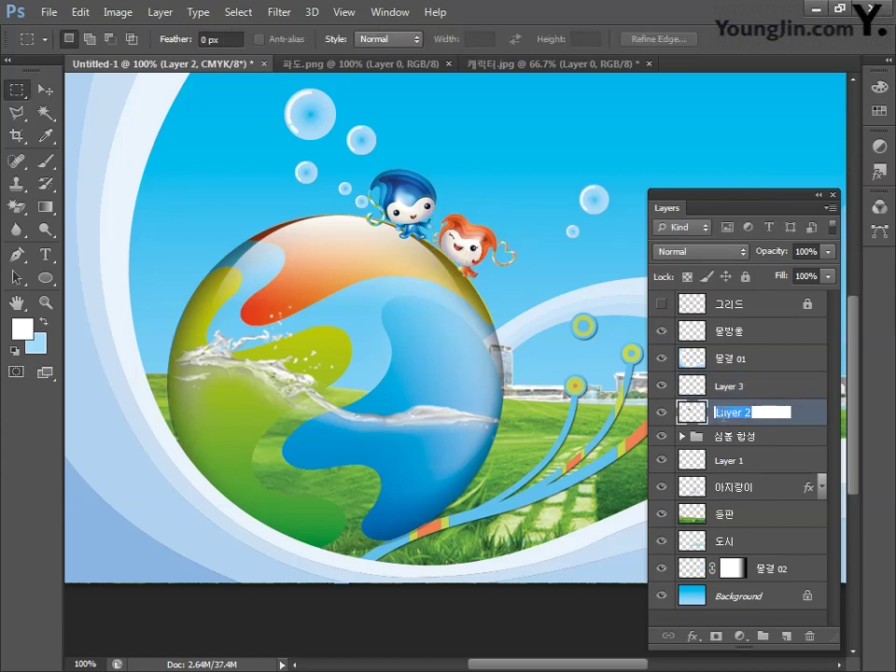
type("캐릭터 01")
double_click(732, 386)
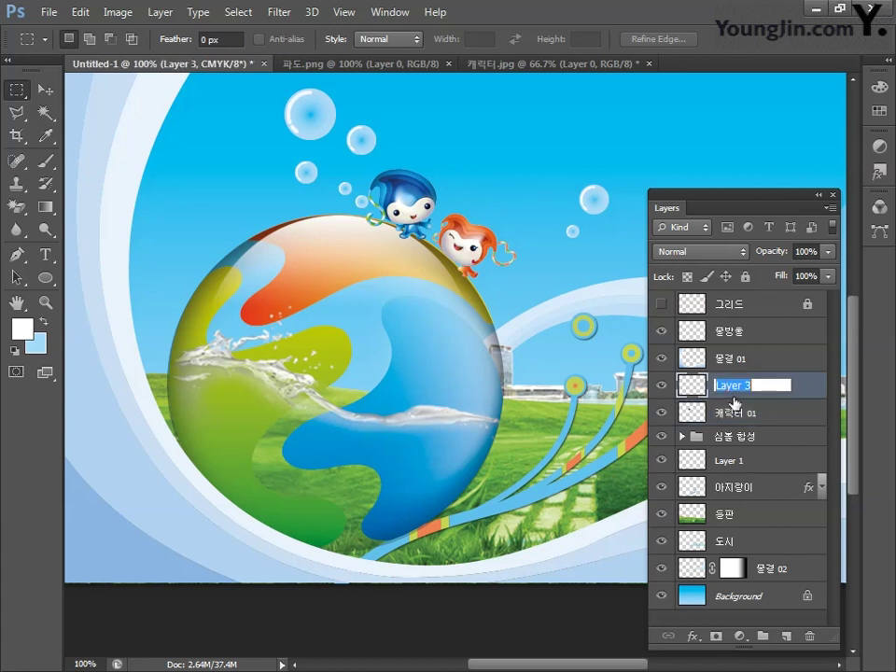
type("캐릭터")
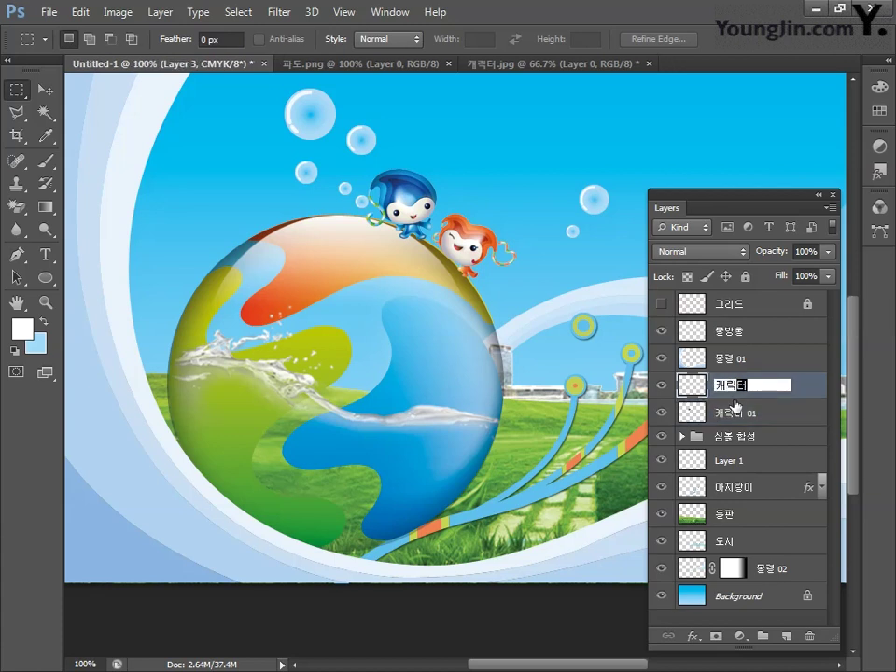
type(" 02")
key("Return")
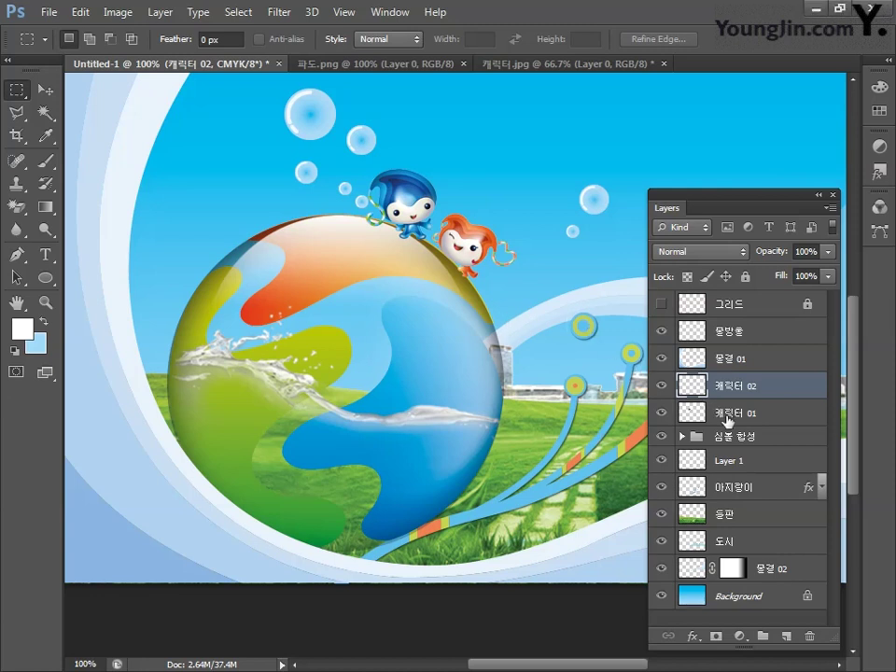
Step: Add a layer mask to 캐릭터 01 and brush black over the blue character's foot where it overlaps the glass circle
left_click(733, 418)
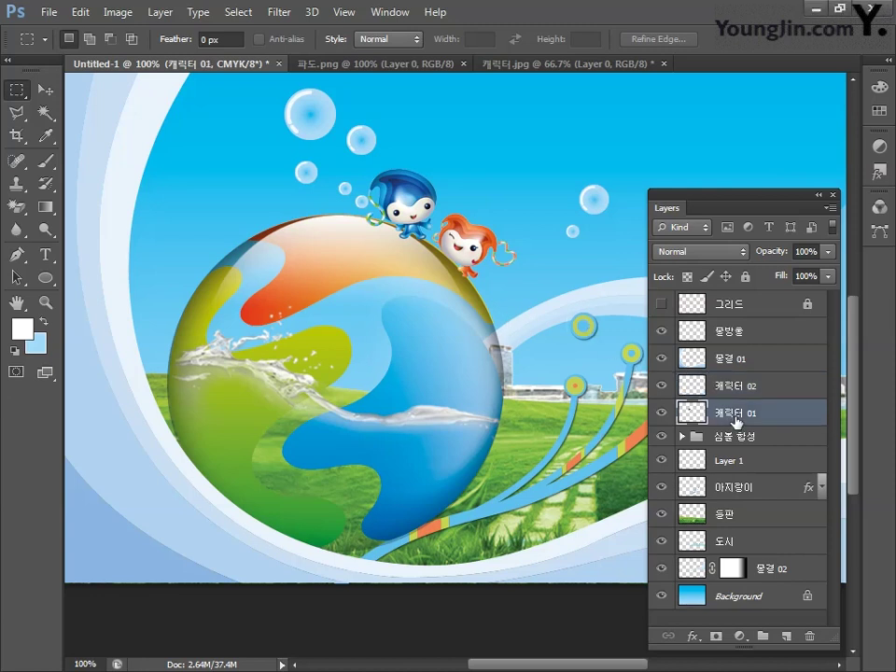
left_click(717, 636)
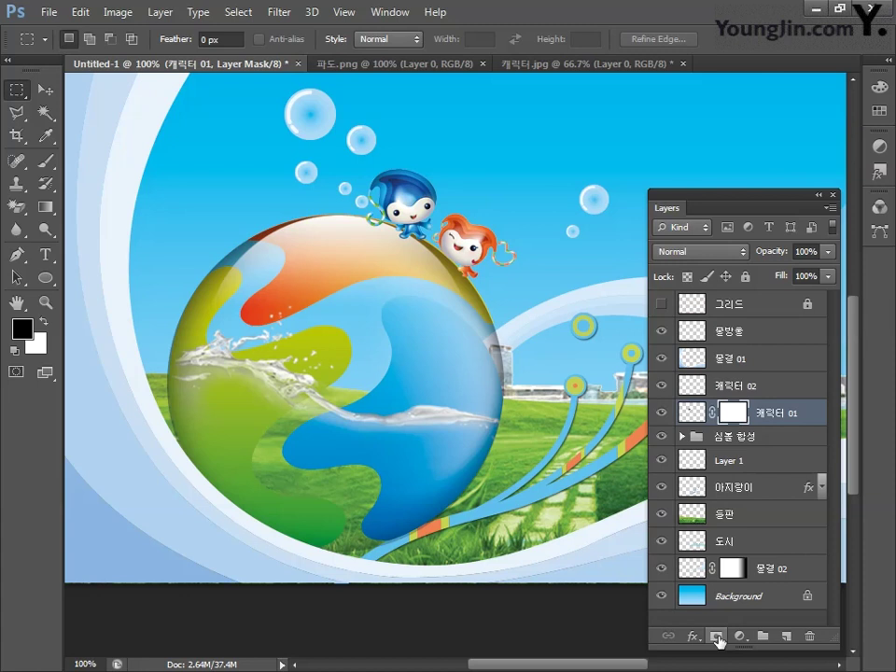
left_click(46, 162)
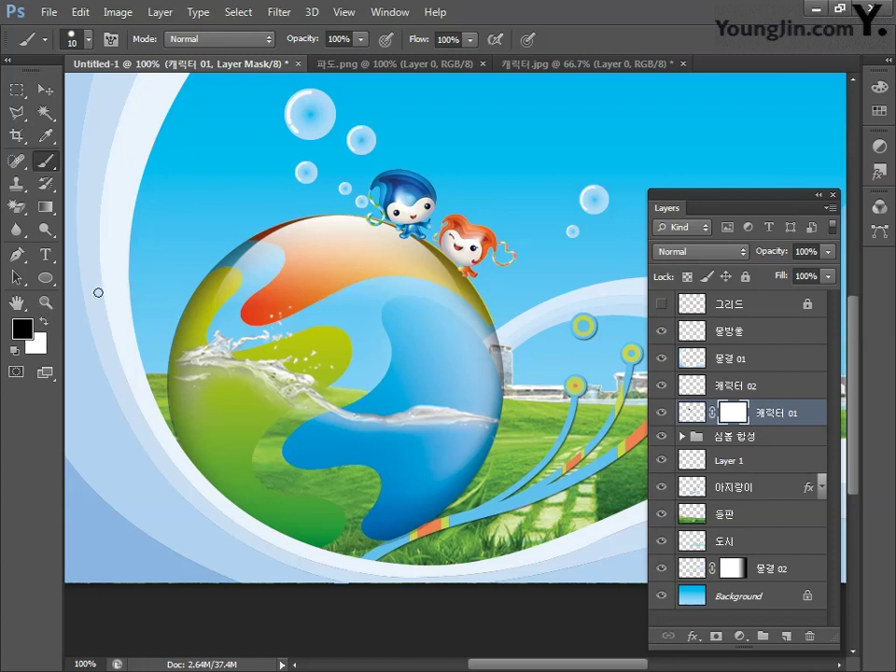
key("z")
left_click_drag(320, 288, 374, 436)
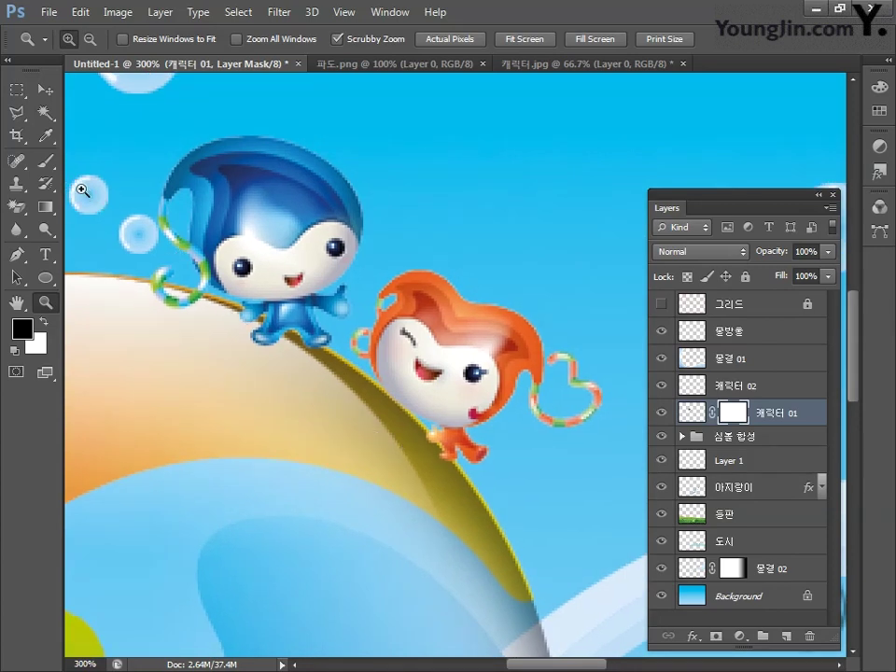
left_click(45, 161)
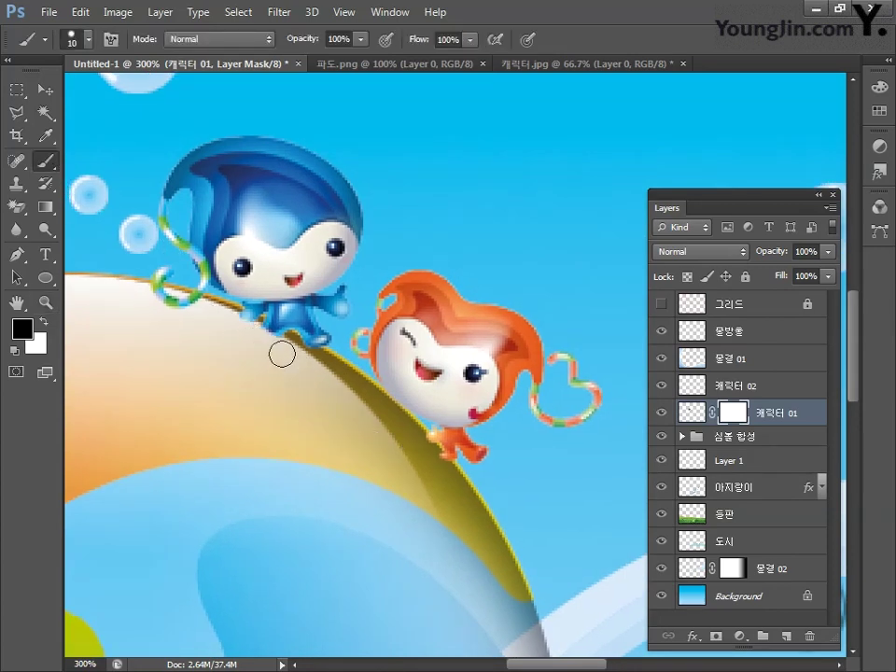
mouse_move(282, 354)
left_mouse_down()
mouse_move(235, 323)
mouse_move(314, 363)
mouse_move(236, 320)
mouse_move(308, 352)
mouse_move(319, 367)
mouse_move(315, 395)
mouse_move(299, 393)
mouse_move(294, 369)
mouse_move(280, 408)
mouse_move(329, 396)
left_mouse_up()
double_click(17, 302)
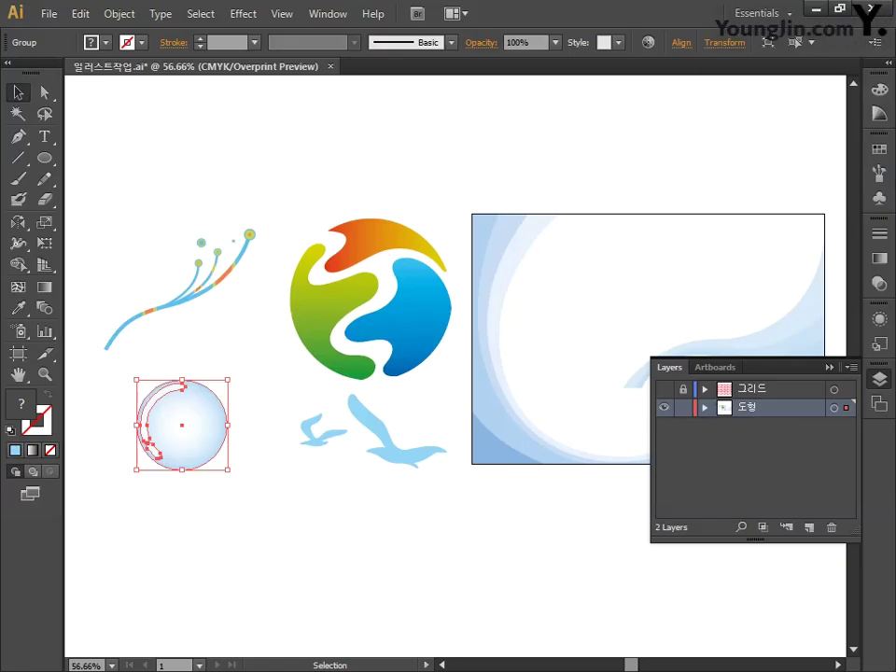
Step: Copy the three-colour round symbol from 일러스트작업.ai in Illustrator and paste it as pixels into the Photoshop composition
left_click(382, 161)
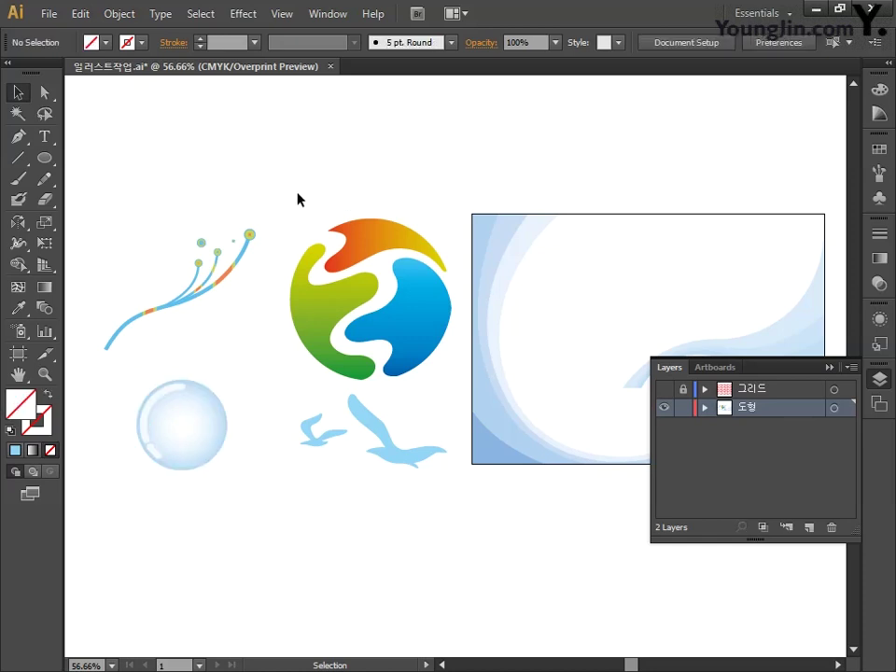
left_click_drag(299, 198, 450, 383)
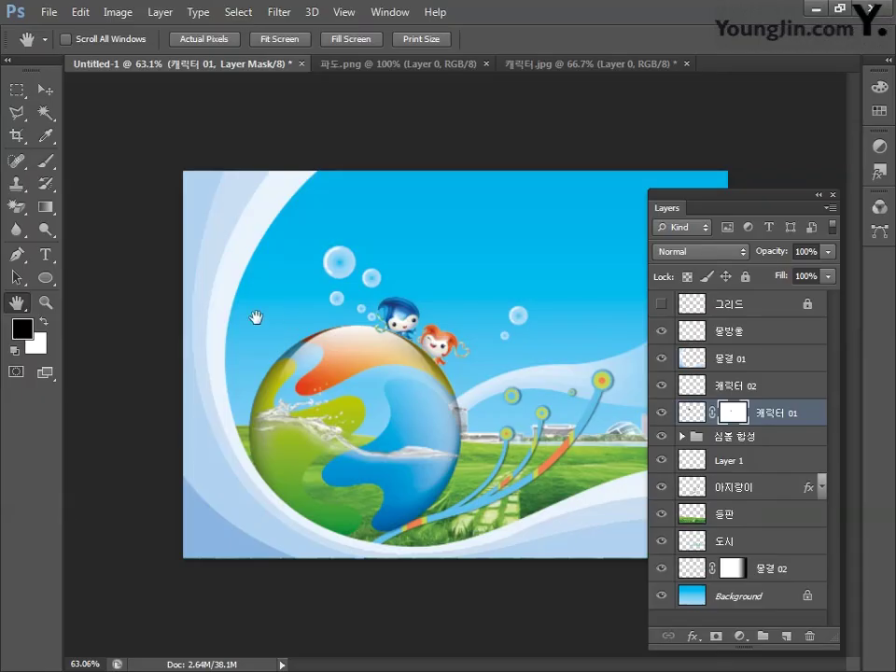
key("ctrl+v")
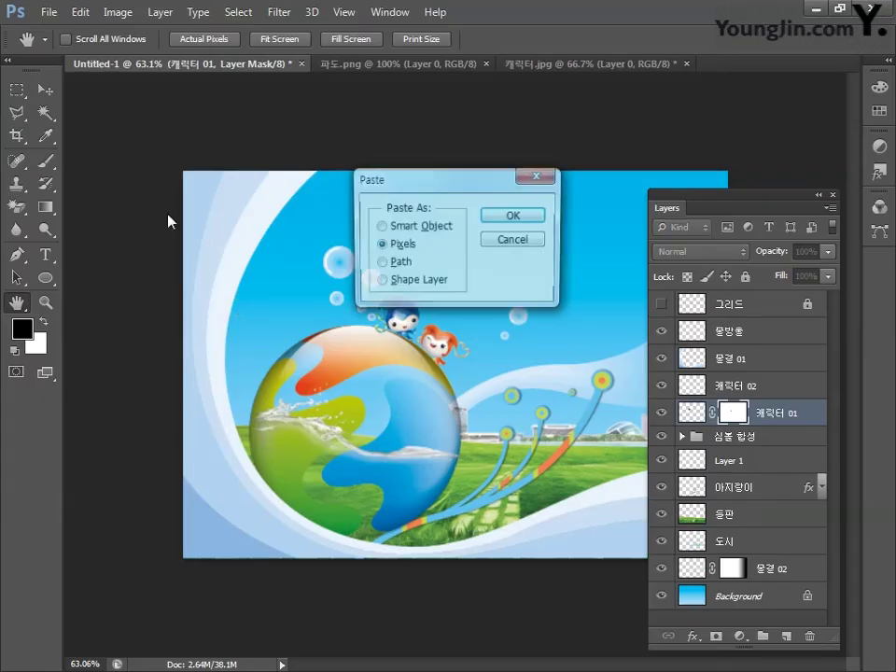
left_click(495, 219)
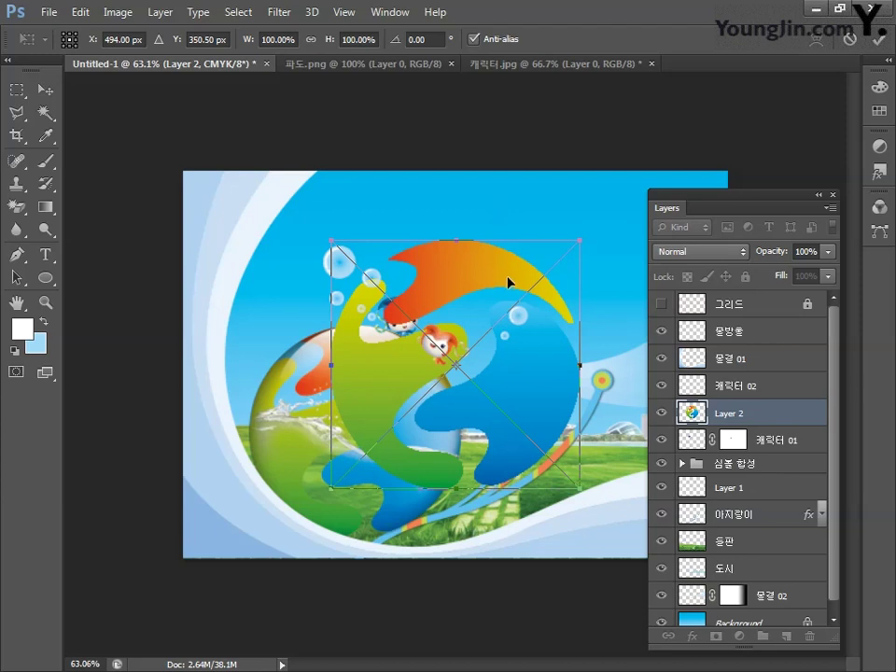
Step: Shrink the pasted symbol to about a third, place it in the artwork's upper left corner, and move its layer directly below 그리드
left_click_drag(508, 281, 369, 218)
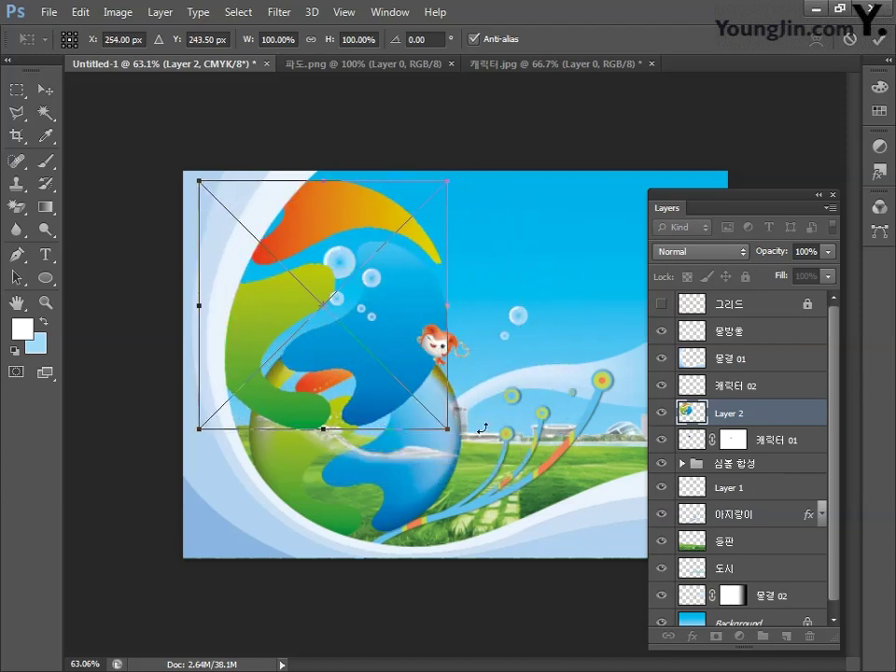
left_click_drag(448, 429, 290, 243)
key("Return")
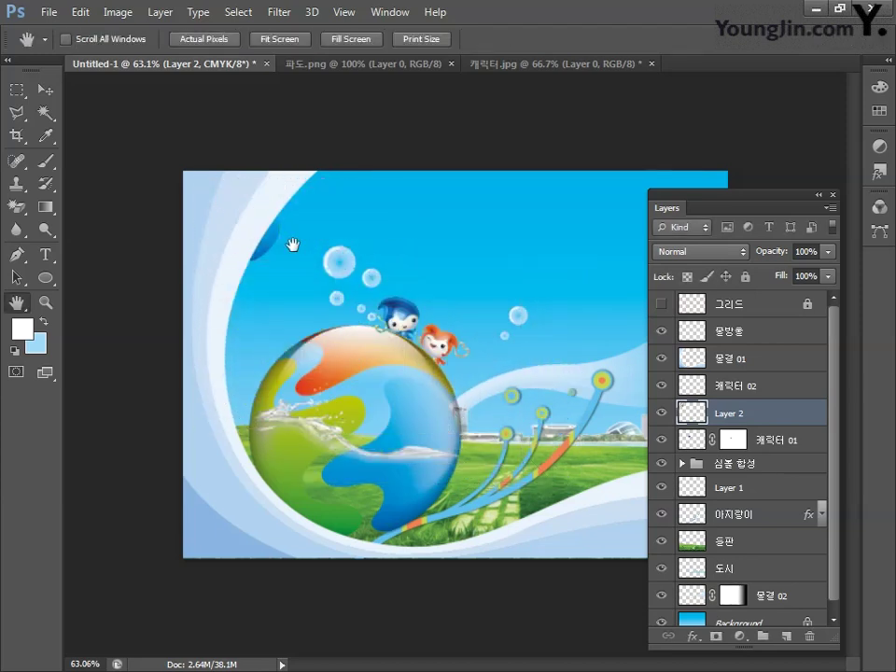
left_click_drag(700, 408, 665, 333)
Step: Scale the corner symbol down further to a small logo lying on the pale blue wave in the artwork's upper left
key("ctrl+t")
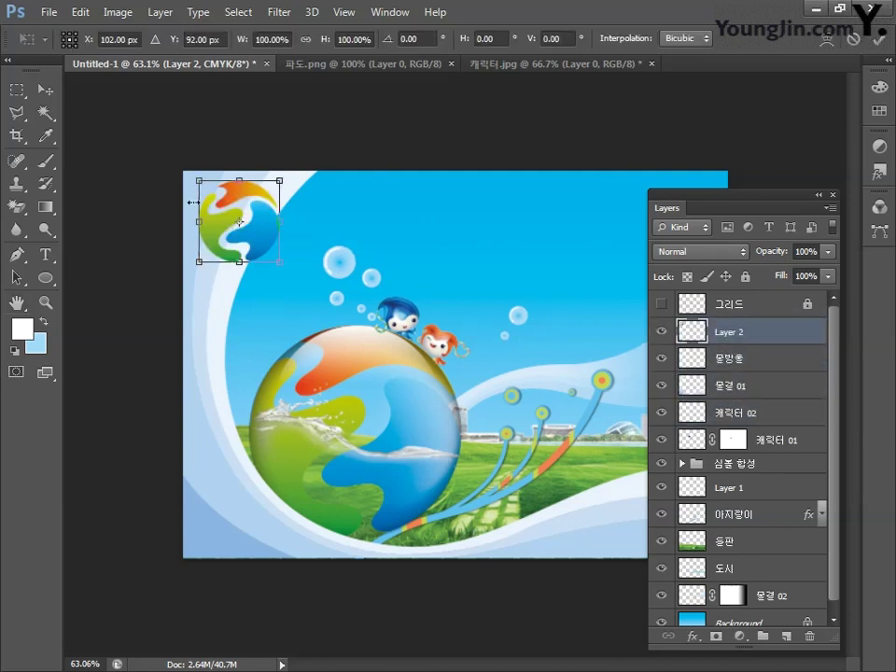
left_click_drag(195, 180, 164, 201)
key("ctrl+1")
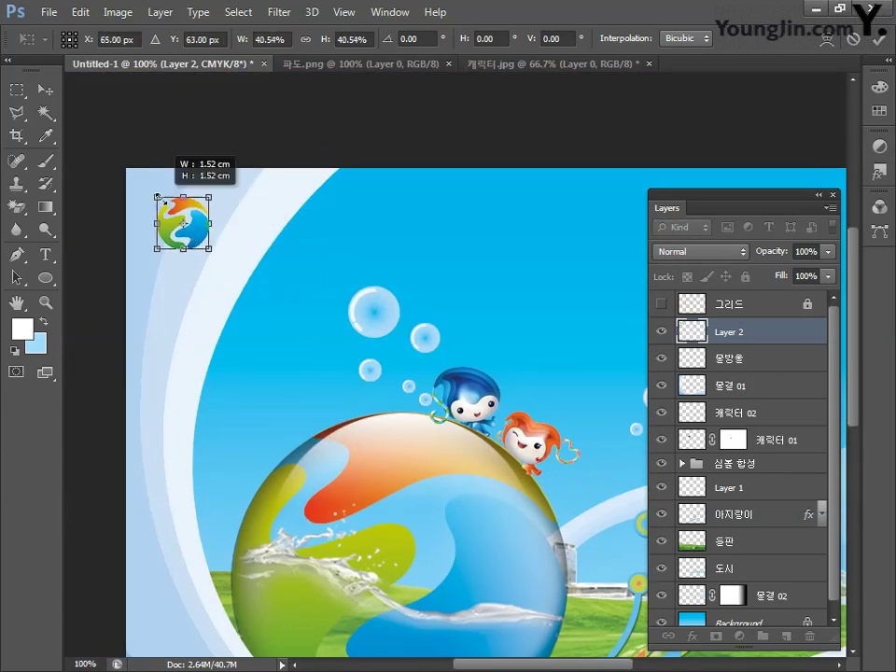
key("Return")
key("h")
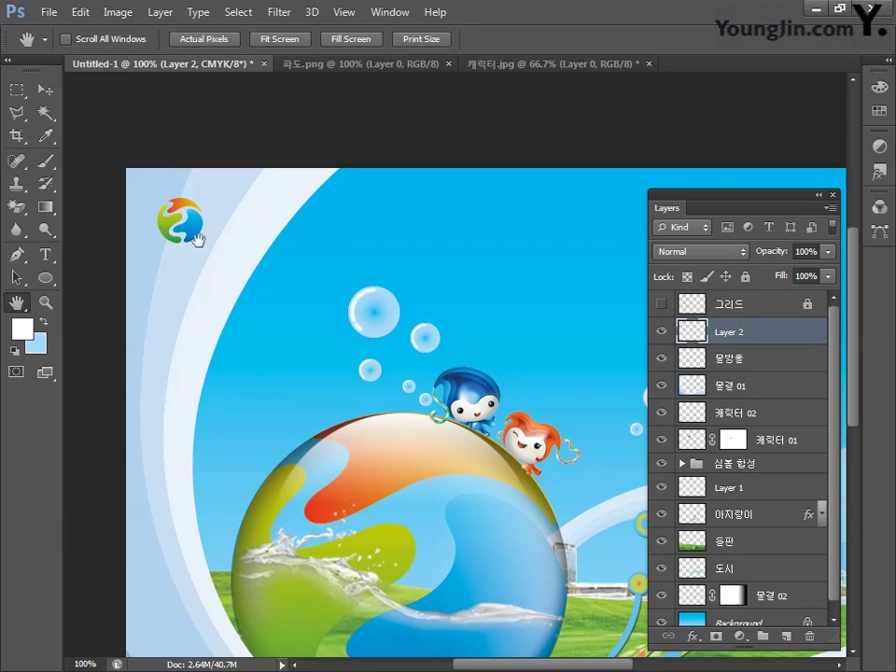
Step: Rename the small symbol's layer to 상단 심볼
double_click(732, 332)
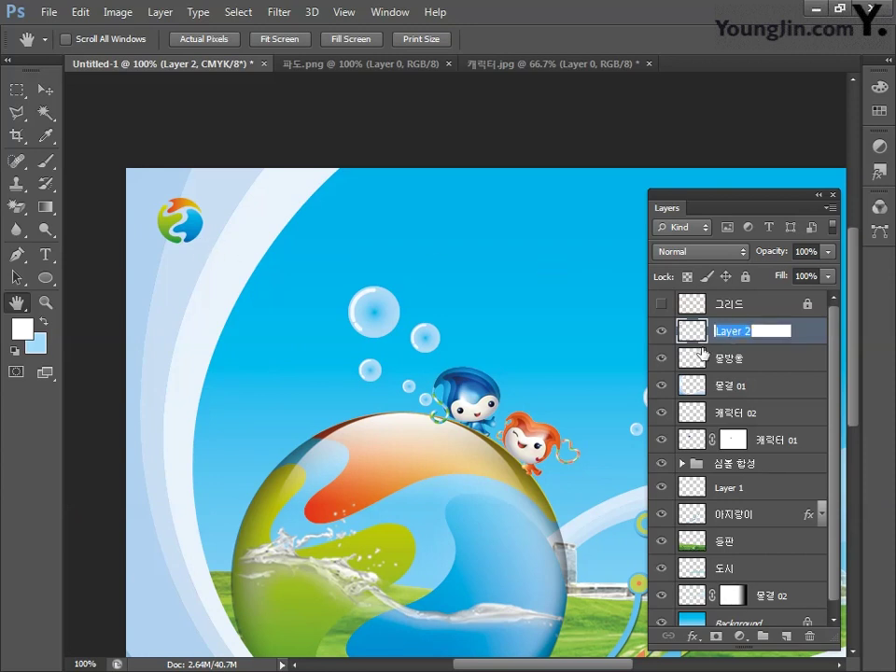
type("성ㄷ 심볼")
key("Return")
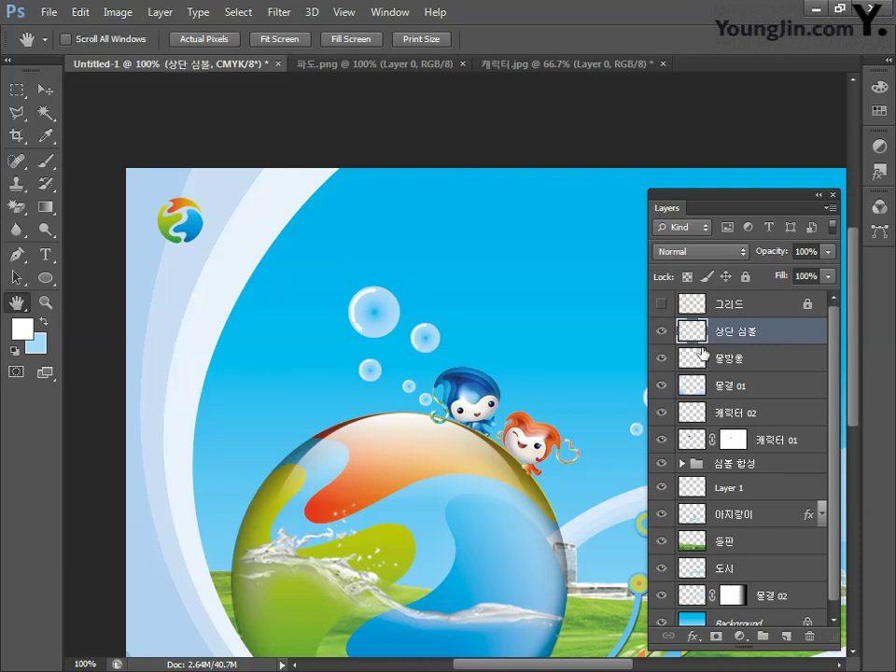
Step: Add a white Color Overlay (C 0, M 0, Y 0, K 0) to the 상단 심볼 layer
double_click(782, 336)
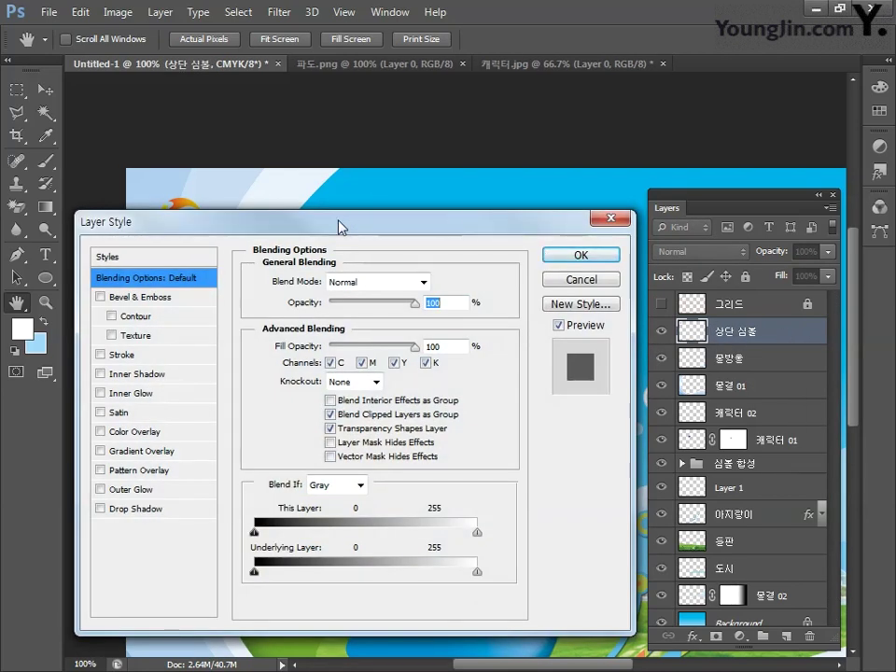
left_click_drag(339, 224, 339, 239)
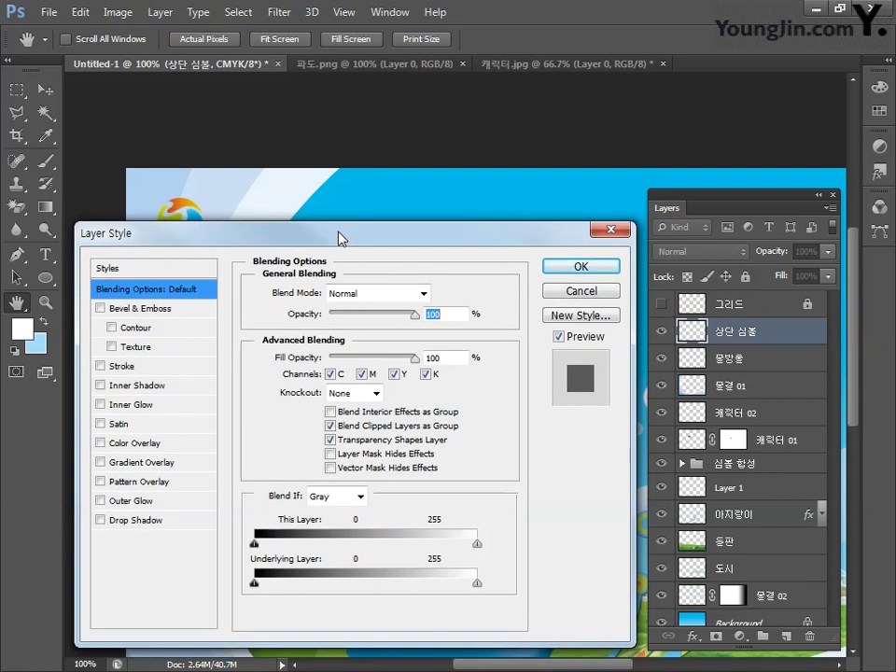
left_click(137, 445)
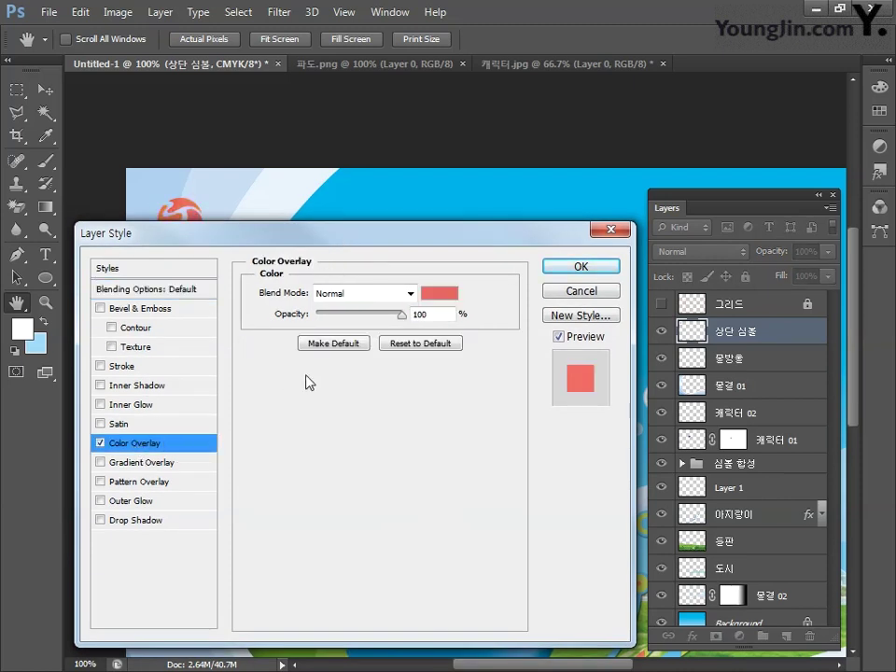
left_click(434, 294)
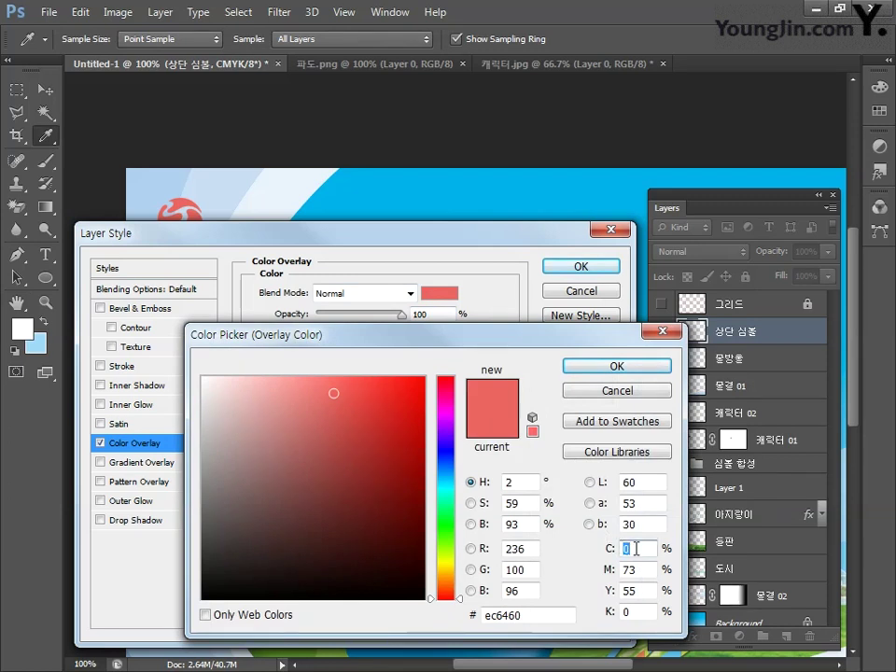
key("Tab")
type("0")
key("Tab")
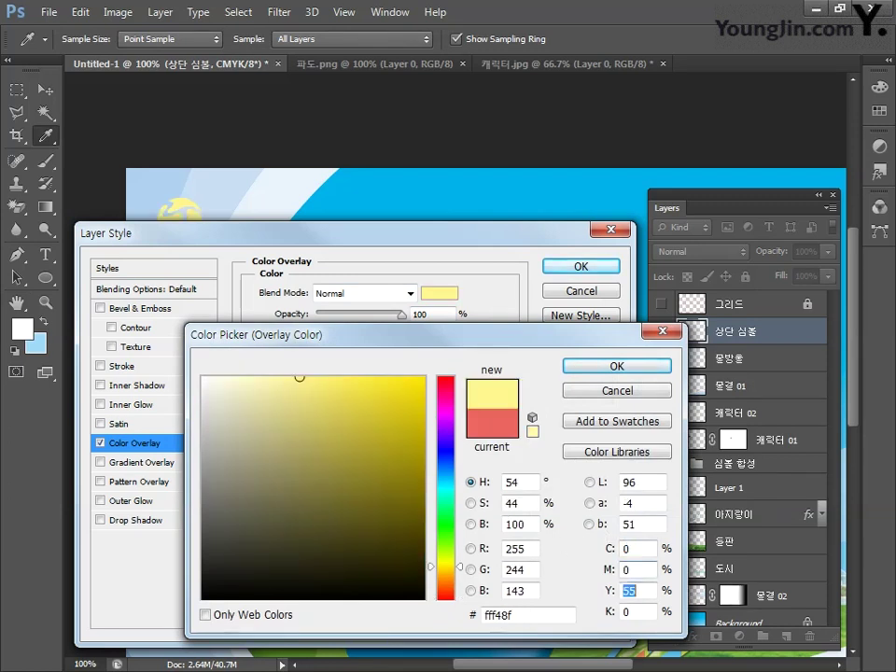
type("0")
key("Tab")
type("0")
key("Return")
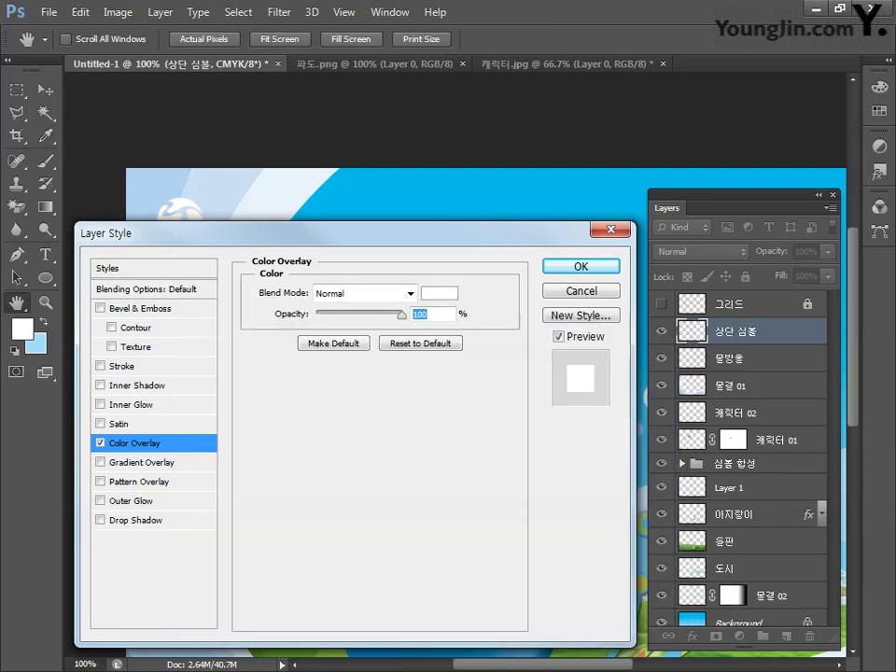
left_click(578, 266)
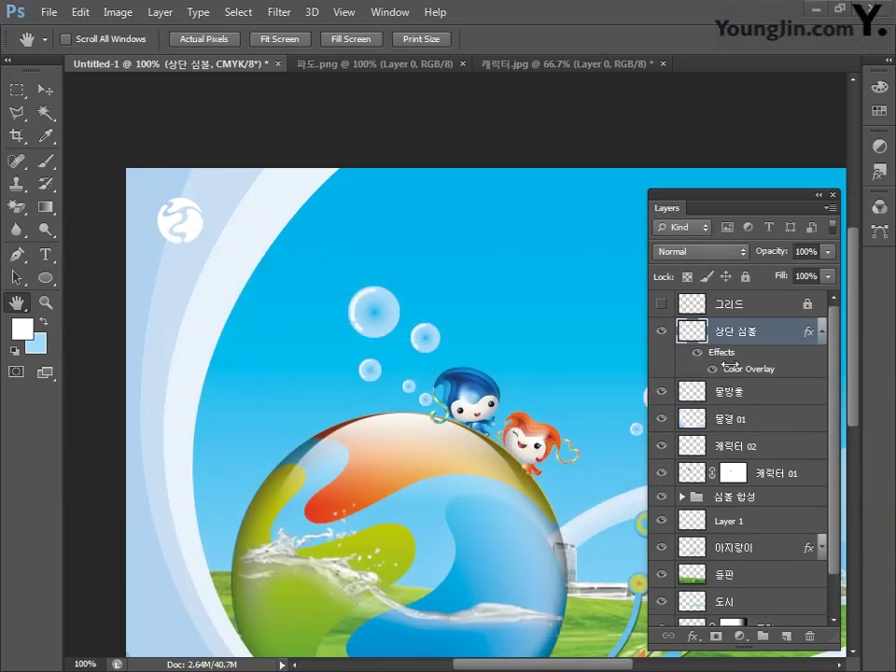
Step: Add an Outer Glow with Multiply blending to the 상단 심볼 layer
double_click(782, 341)
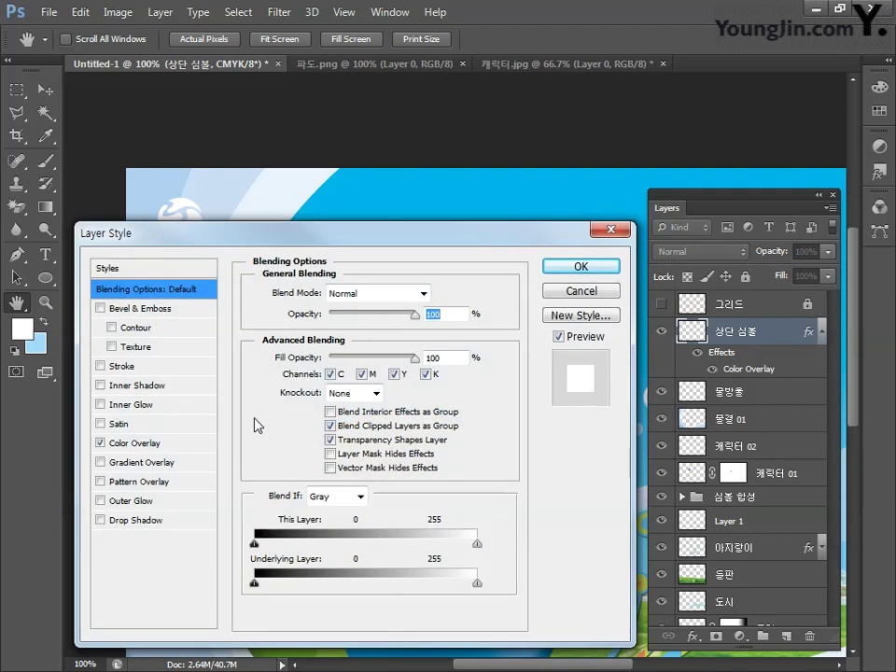
left_click(117, 502)
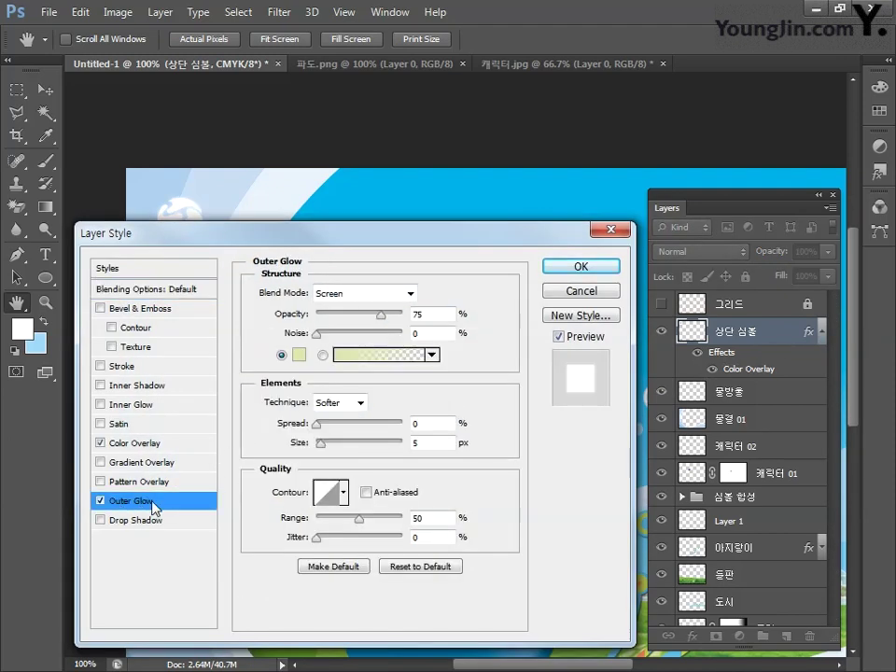
left_click(374, 294)
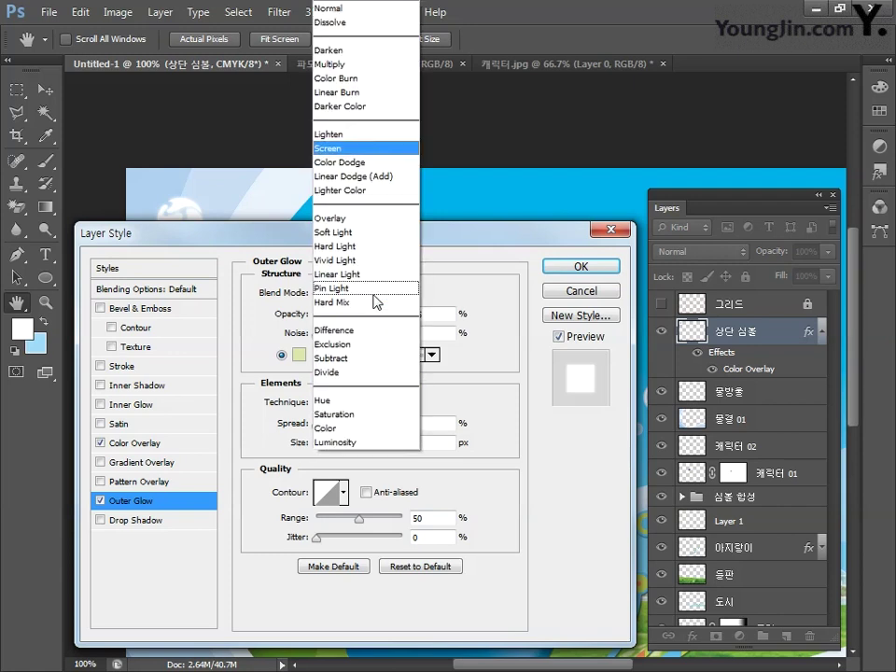
left_click(402, 63)
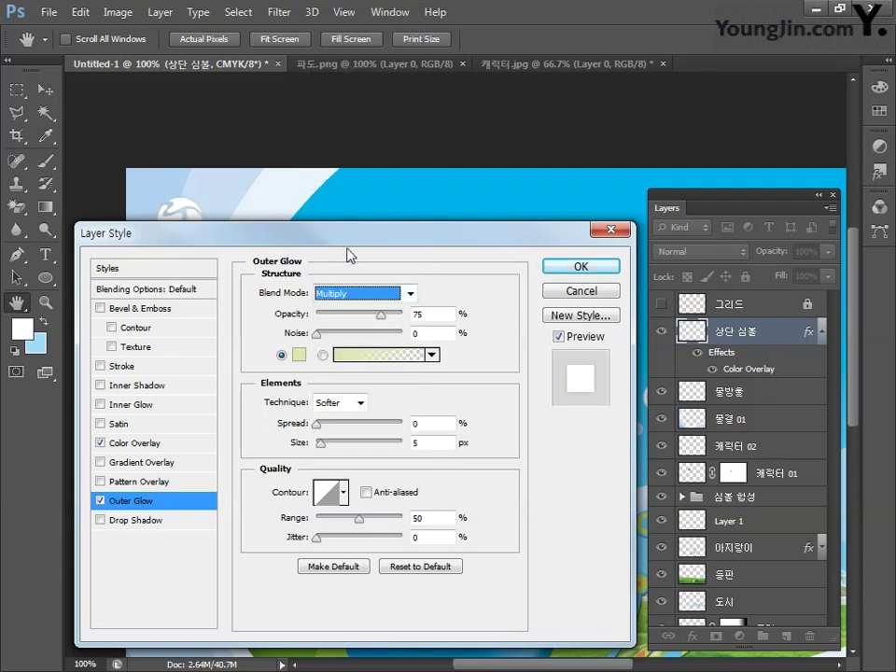
Step: Set the small symbol's outer glow colour to C 60, M 30, Y 0, K 0 and apply the layer style
left_click(299, 354)
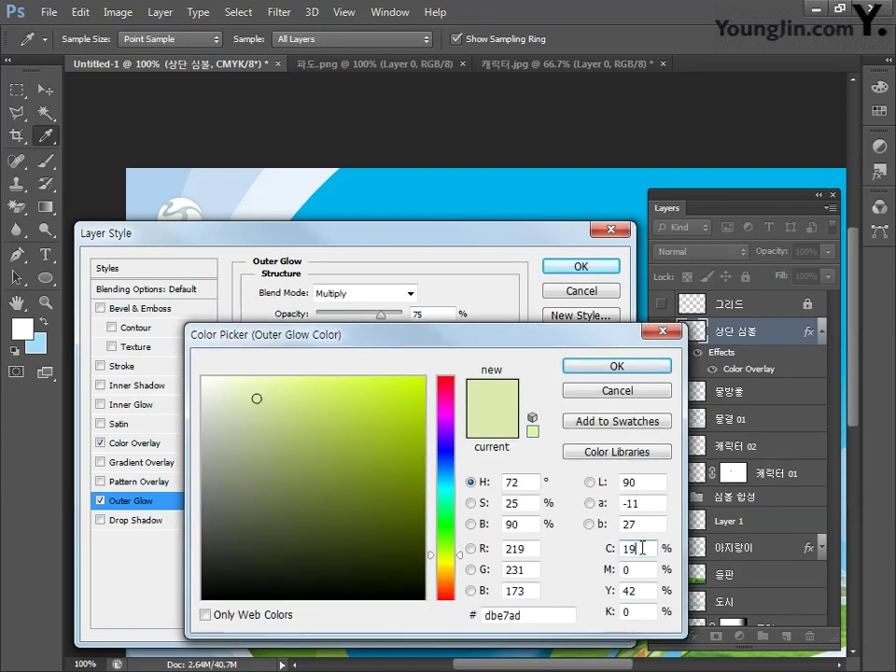
type("60")
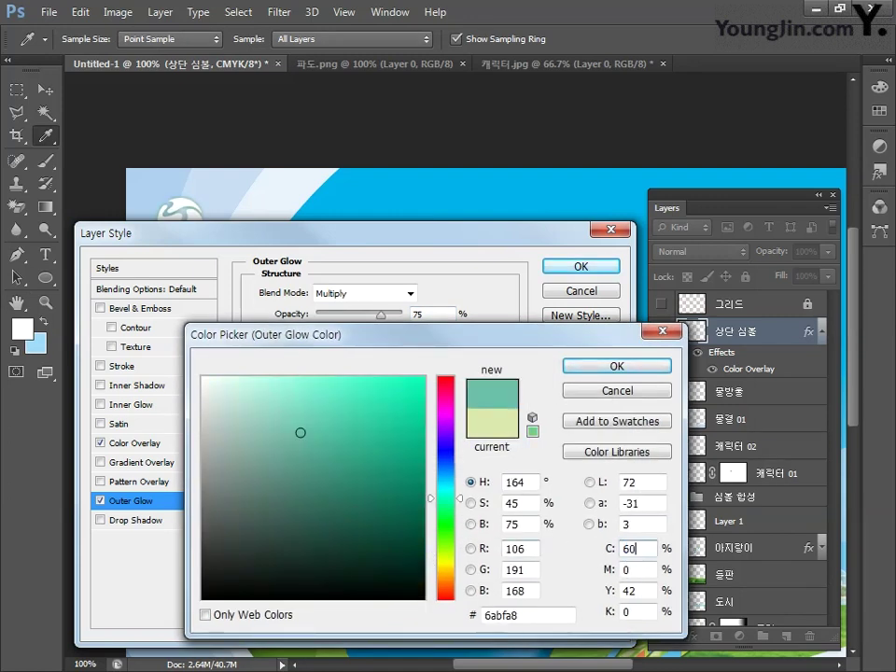
key("Tab")
type("30")
key("Tab")
type("0")
key("Tab")
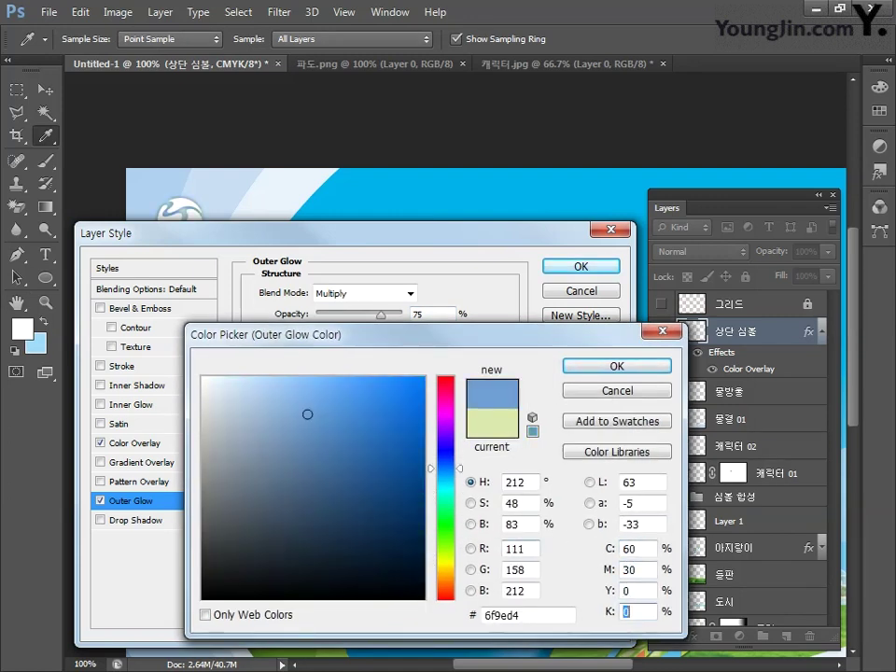
key("Return")
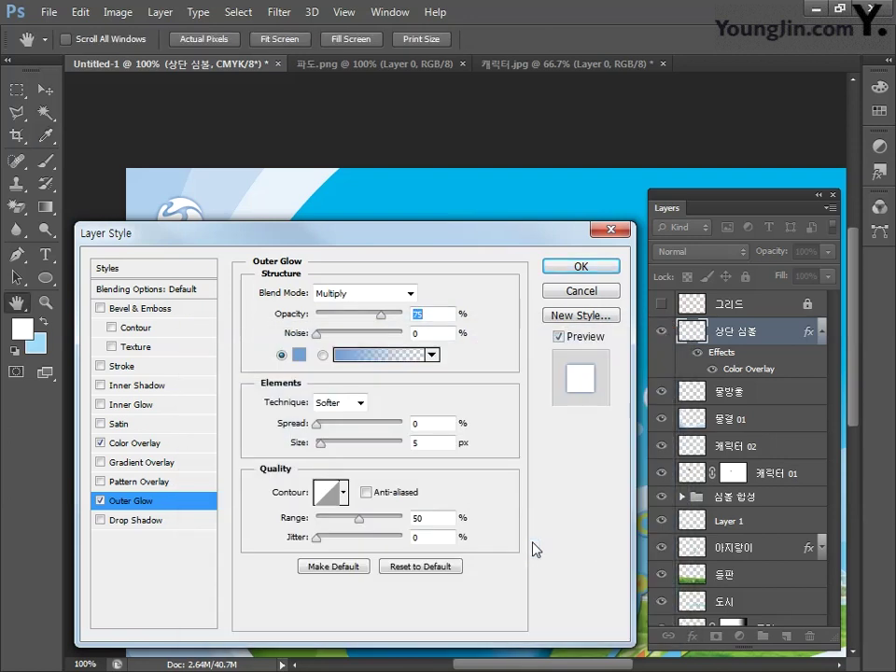
left_click(580, 268)
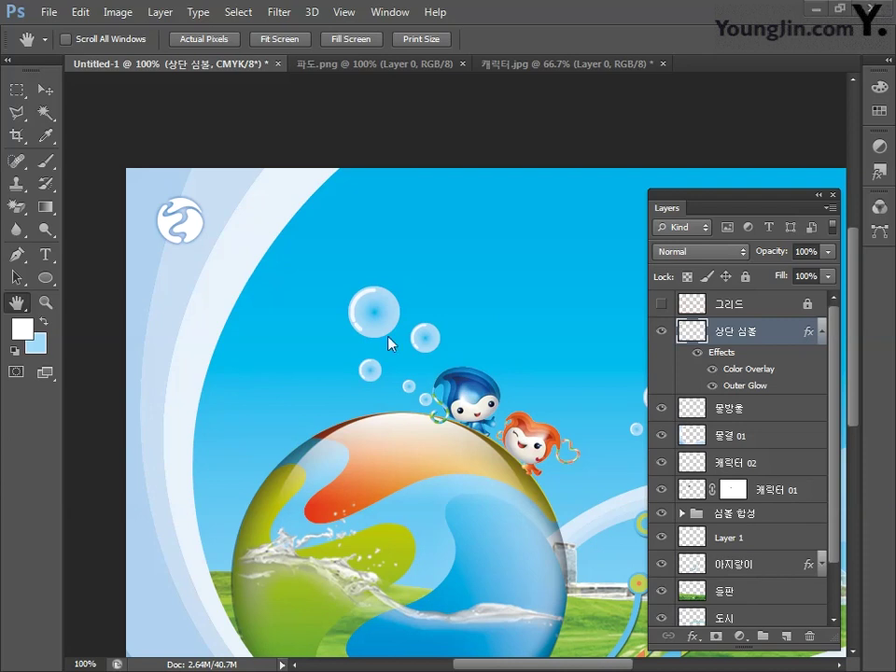
Step: Add the headline text 지구와 해양의 조화, 여수엑스포! and place it above the large bubble near the upper left of the artwork
double_click(22, 311)
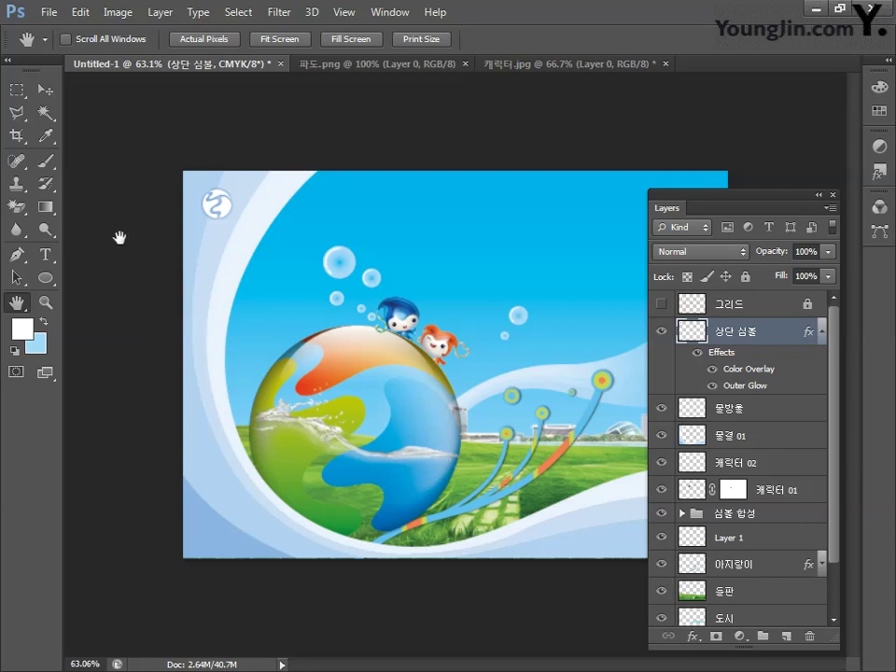
left_click(46, 255)
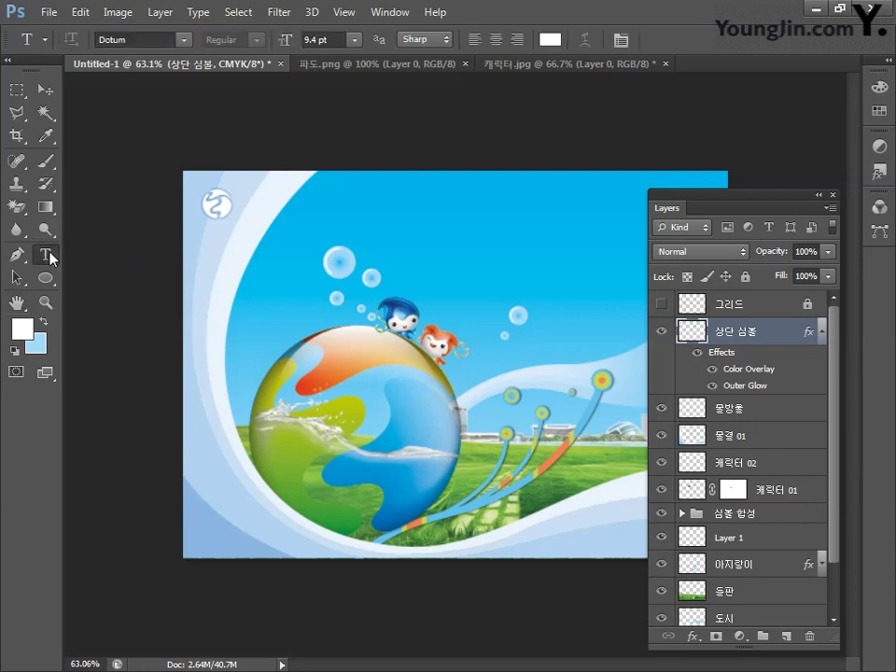
left_click(266, 239)
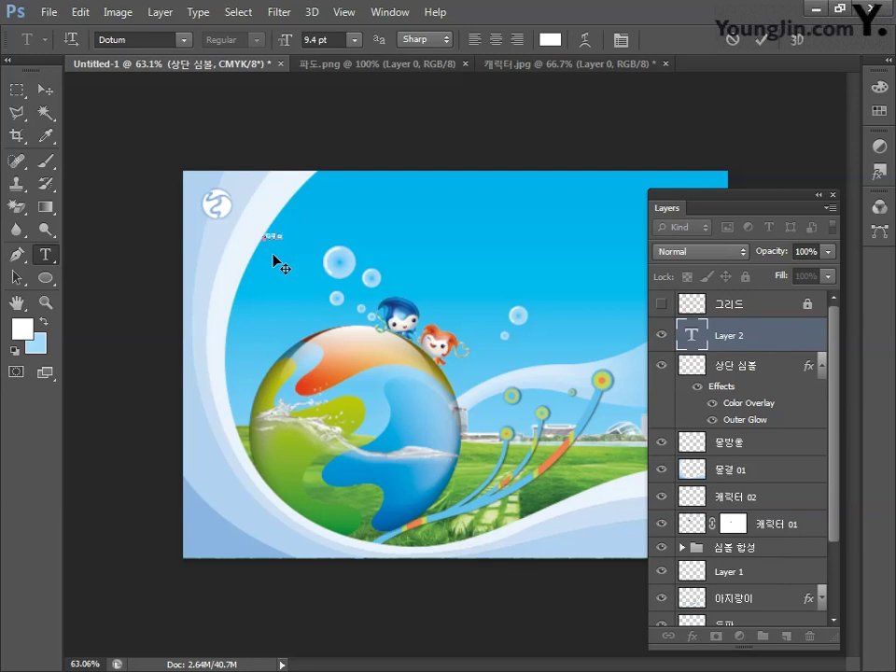
type("신나는 테마파크 모험 어드벤처")
left_click(45, 90)
left_click_drag(308, 248, 316, 242)
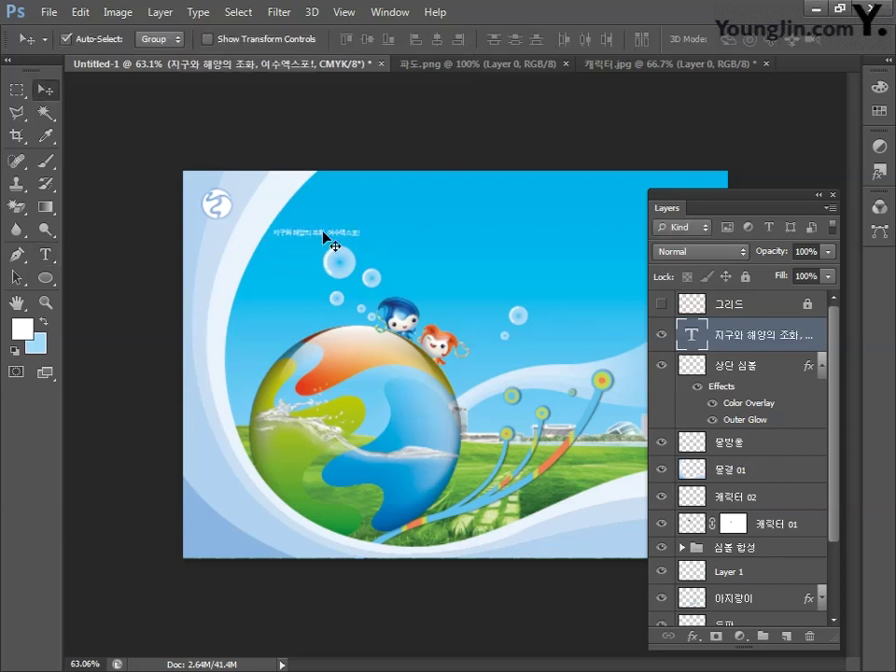
Step: Enlarge the headline text to 60 pt and position it across the upper sky
left_click(388, 12)
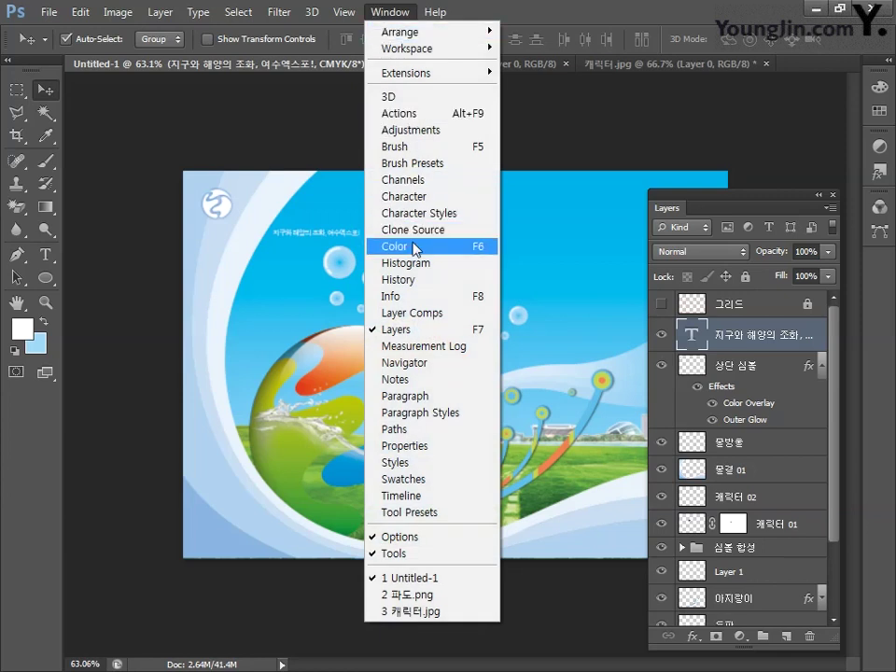
left_click(411, 196)
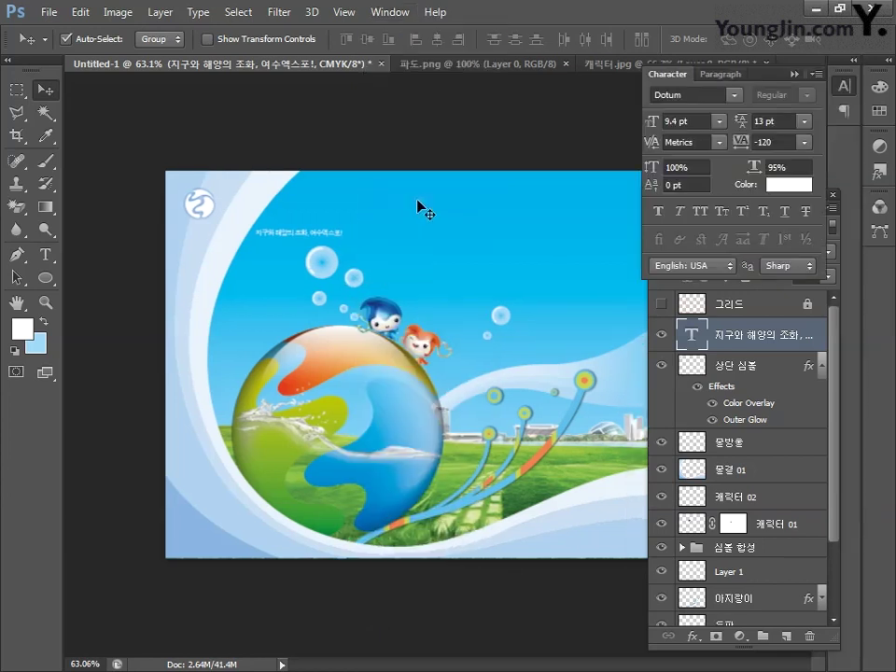
left_click(723, 126)
left_click(660, 416)
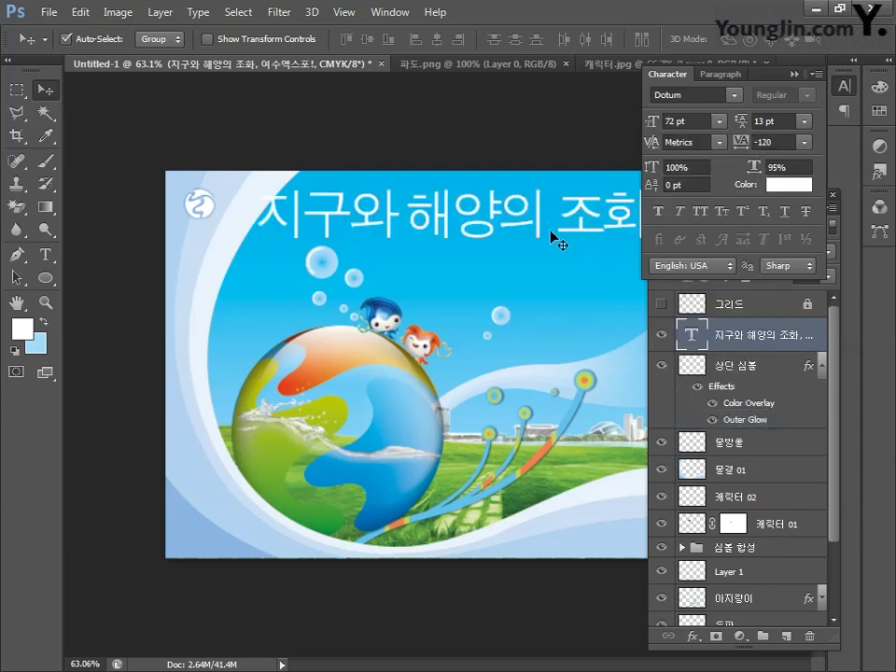
left_click_drag(534, 229, 600, 252)
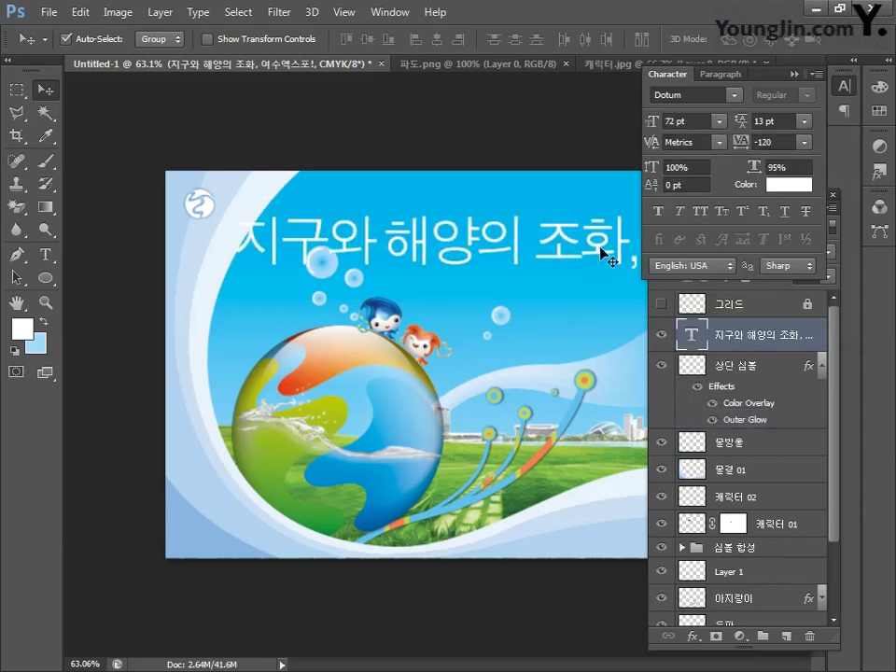
left_click(719, 122)
left_click(714, 399)
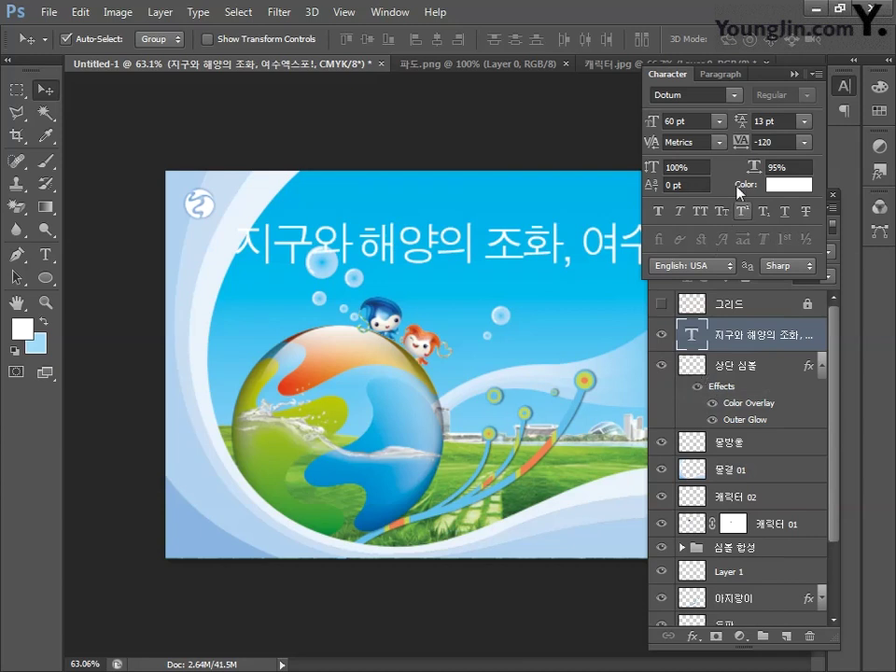
Step: Set the headline's font to GyeonggiTitleV and nudge the text slightly upward
left_click(734, 95)
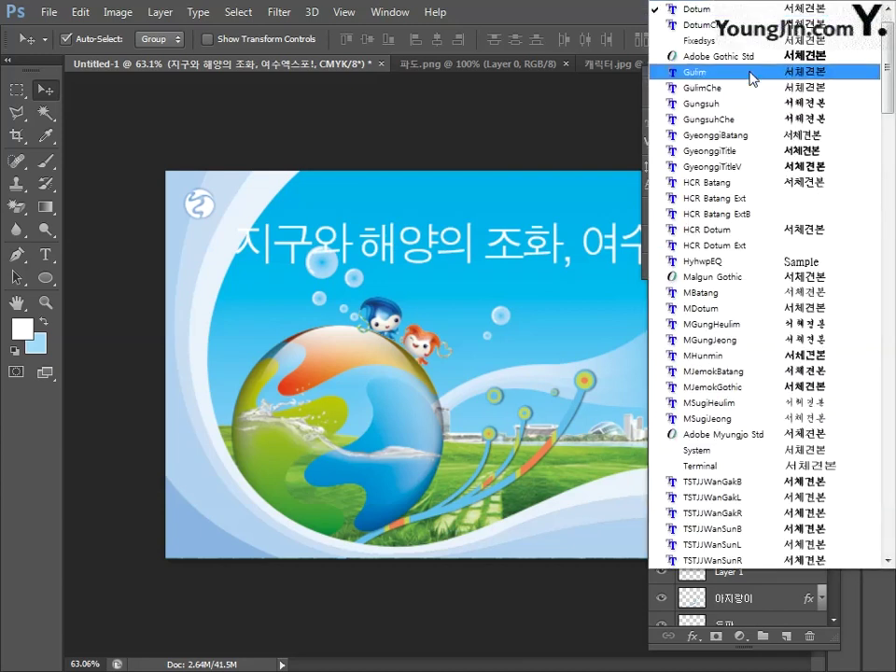
left_click(753, 167)
left_click_drag(498, 258, 494, 243)
Step: Clear the panels away from the headline and scale the text down to about 80% so it fits inside the artwork
left_click_drag(739, 81, 204, 419)
left_click(833, 194)
key("ctrl+t")
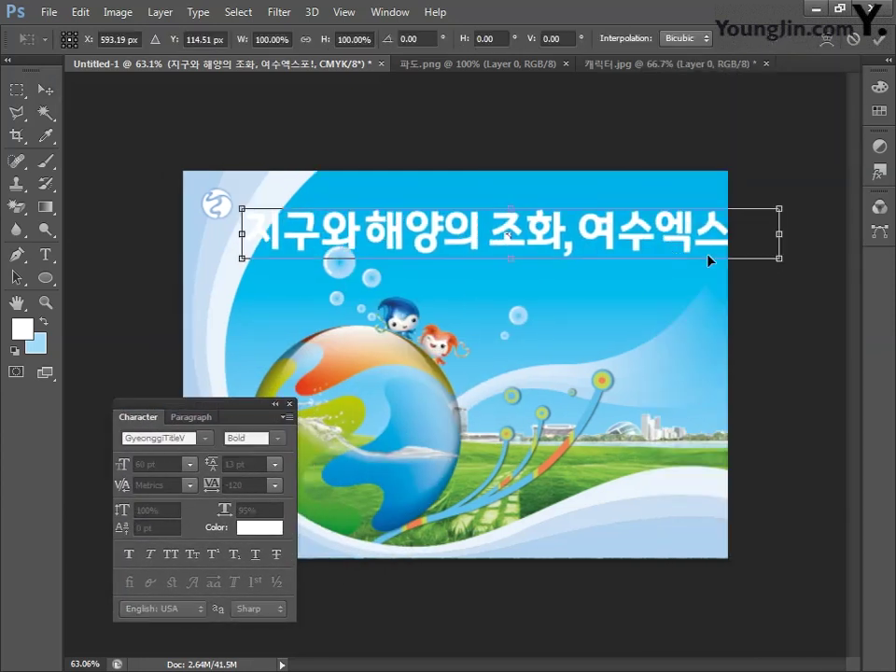
left_click_drag(776, 260, 689, 259)
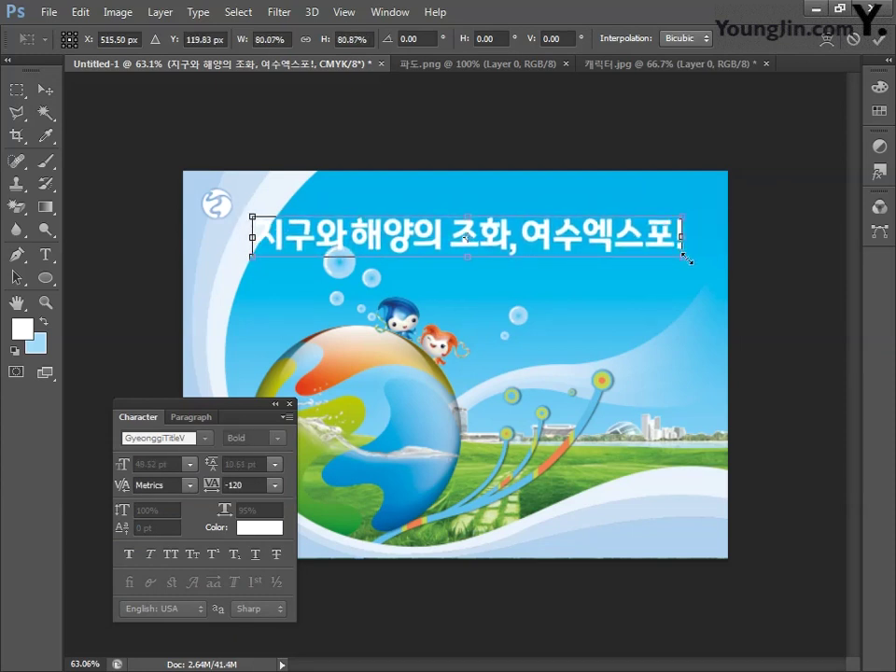
key("Return")
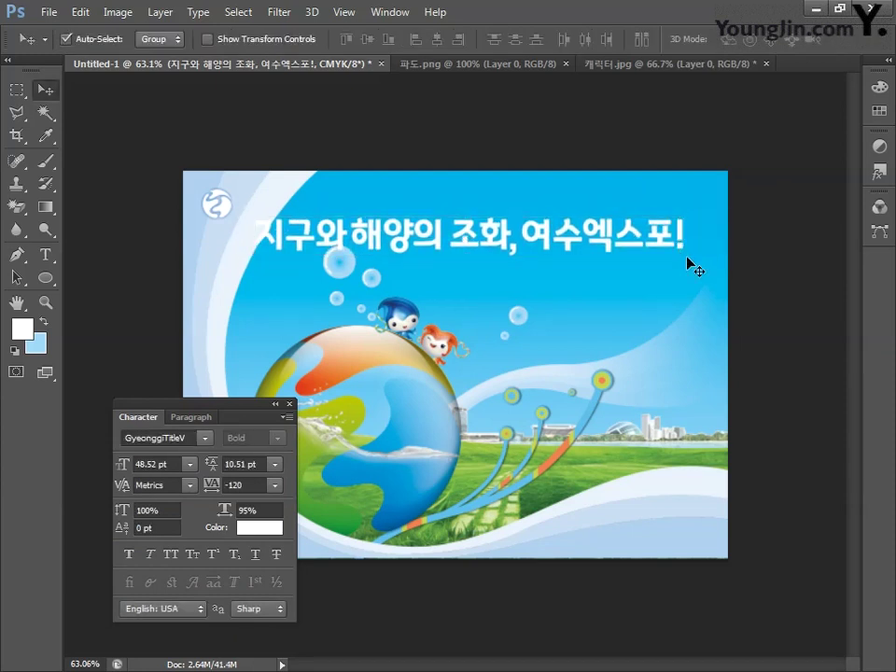
Step: Set the headline's text colour to white with C 0, M 0, Y 0, K 0
left_click(248, 539)
left_click(249, 530)
double_click(634, 548)
type("0")
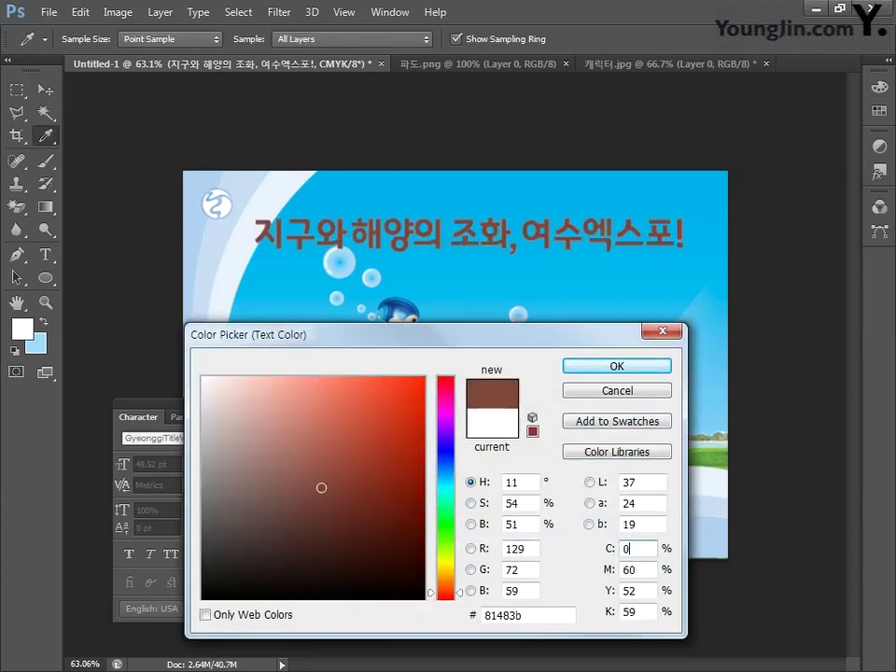
key("Tab")
type("0")
key("Tab")
type("0")
key("Tab")
type("0")
key("Return")
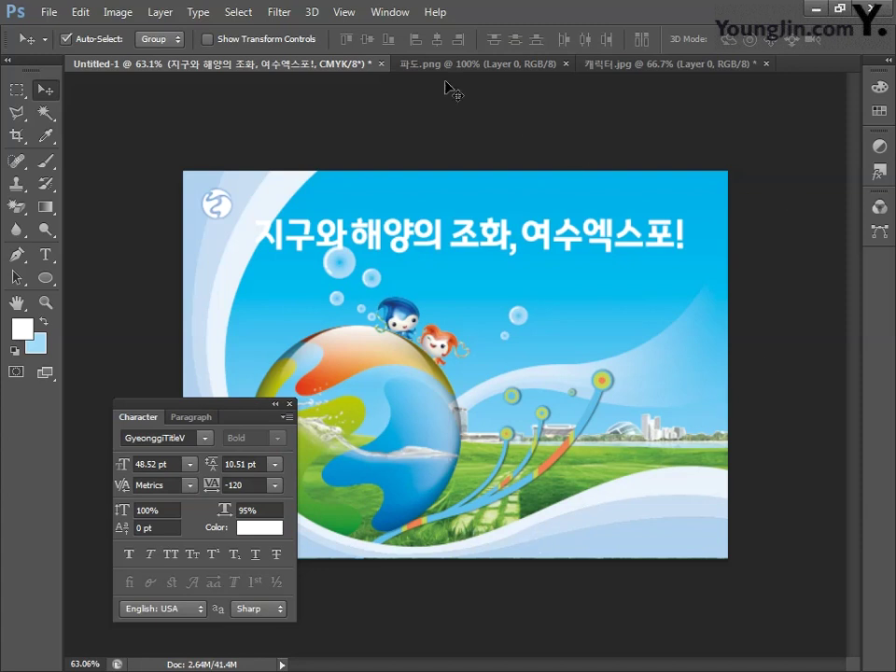
Step: Bring the Layers panel back into view over the artwork
left_click(345, 11)
mouse_move(389, 19)
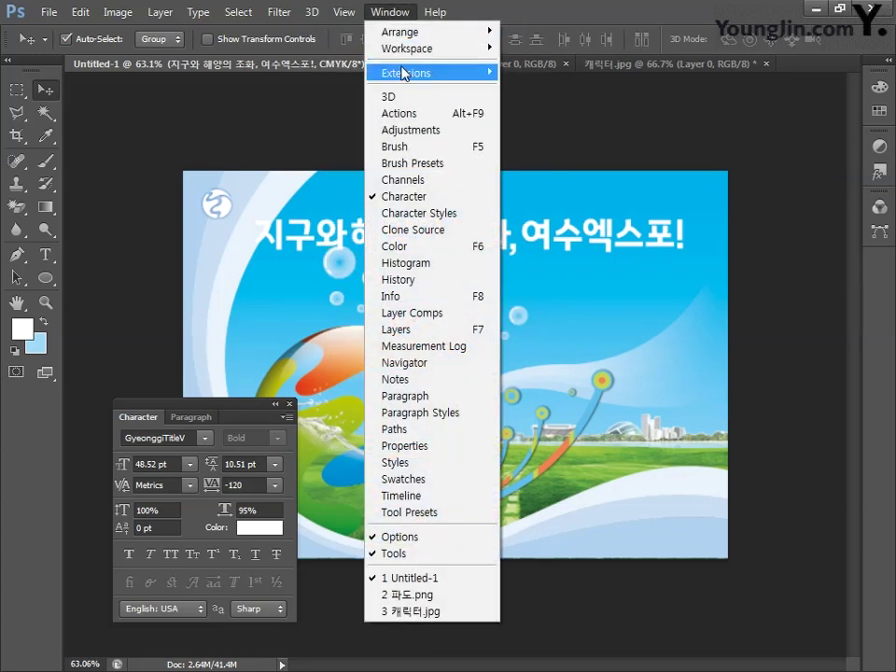
left_click(401, 330)
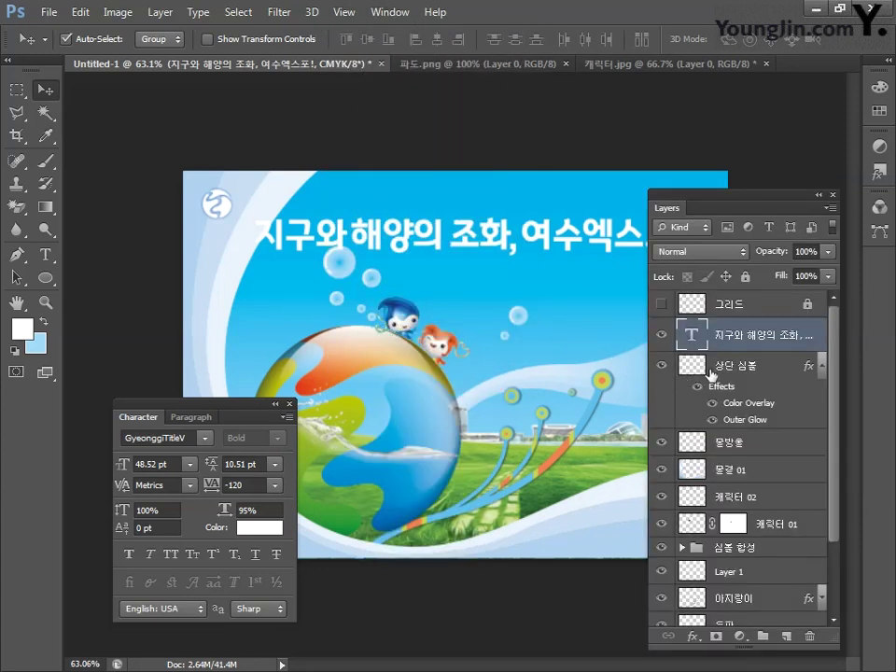
Step: Add a Multiply drop shadow to the headline with 50% opacity, 3 px distance and 6 px size, and close the Character panel
double_click(801, 347)
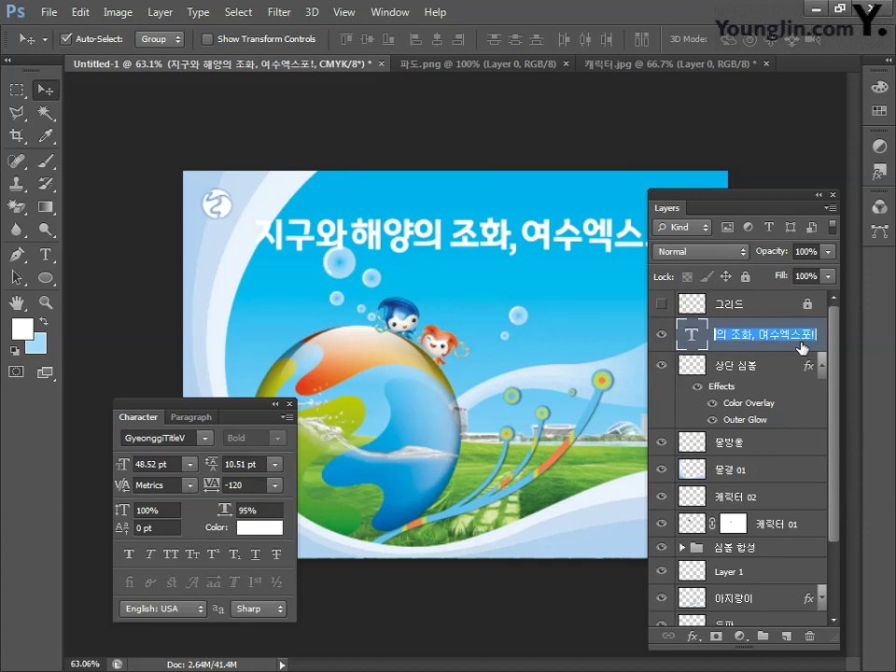
double_click(806, 349)
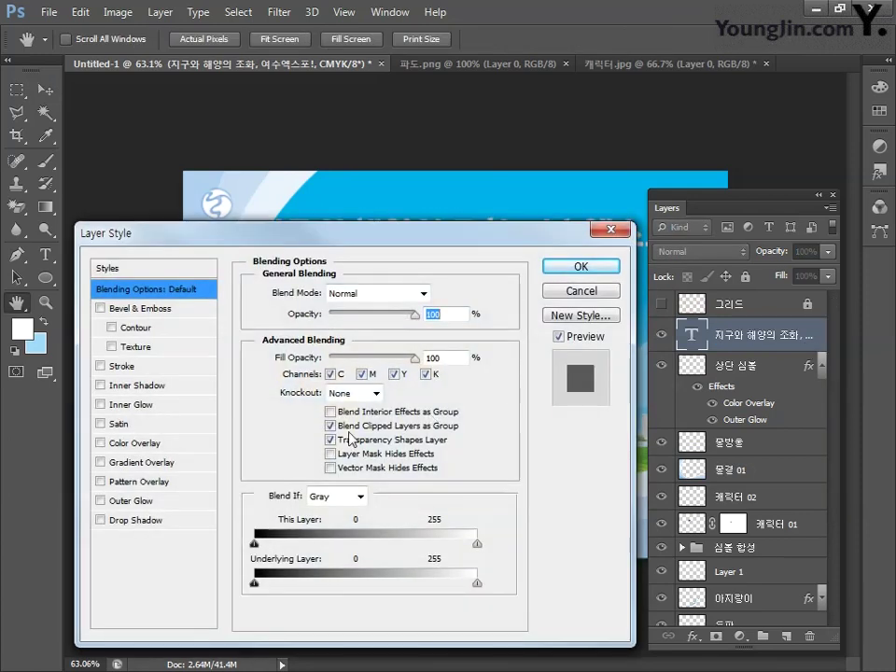
left_click(128, 525)
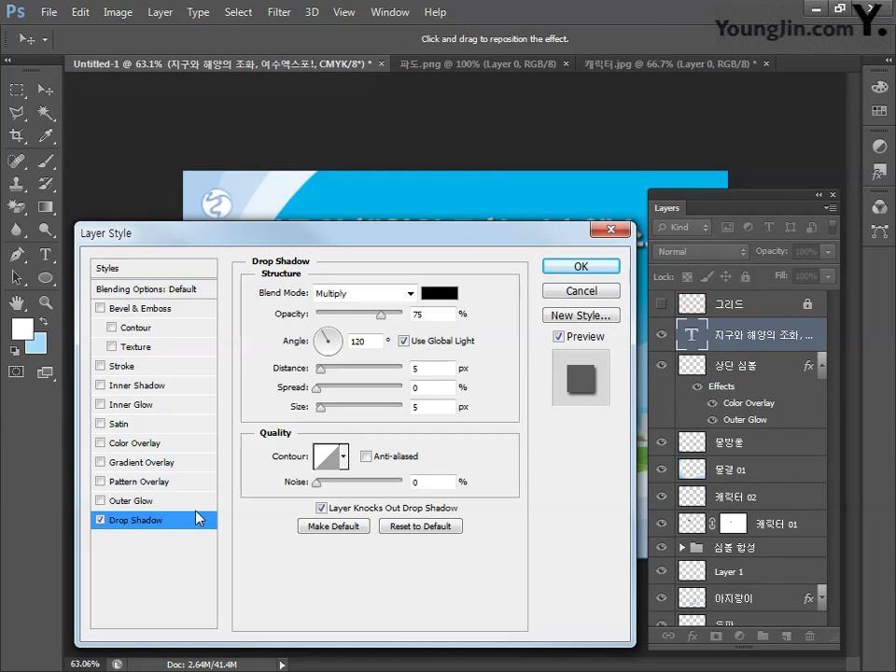
key("Tab")
type("50")
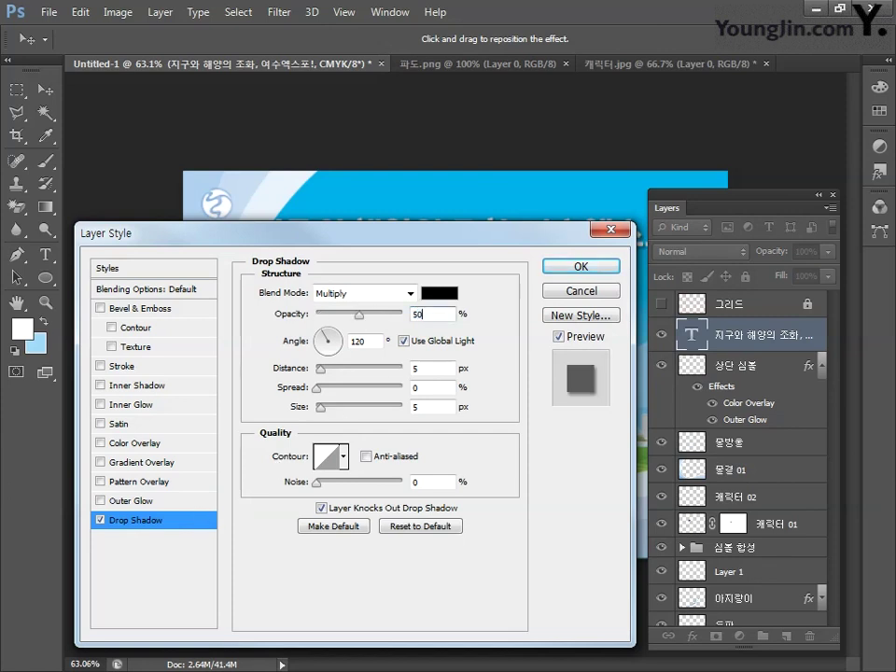
double_click(427, 372)
type("3")
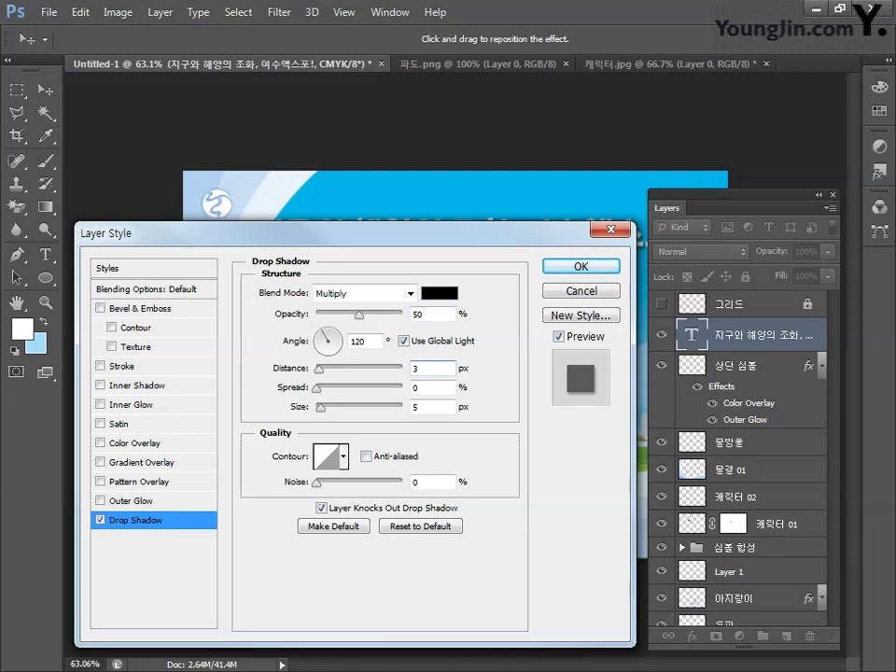
double_click(414, 407)
type("6")
left_click(577, 267)
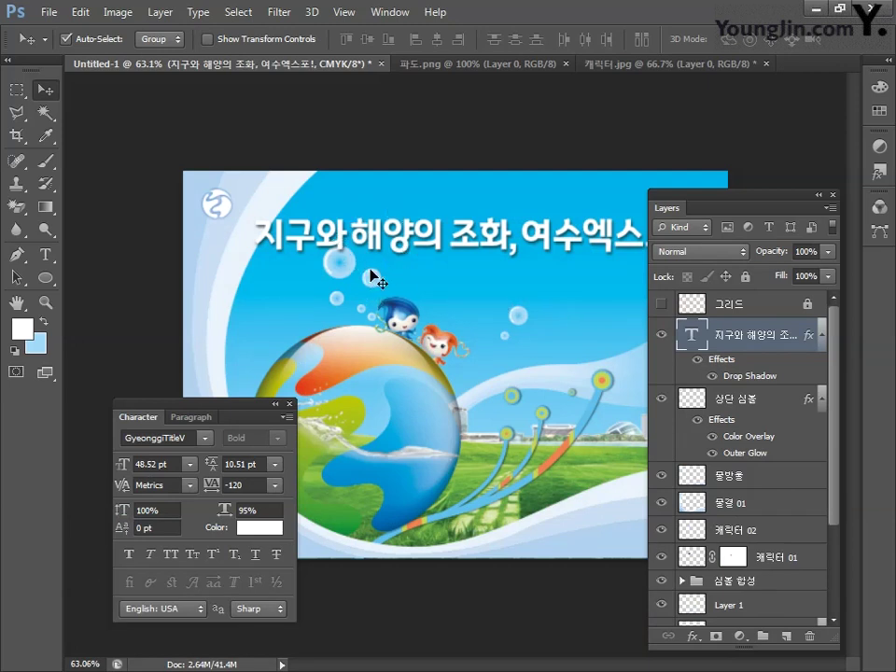
left_click(291, 404)
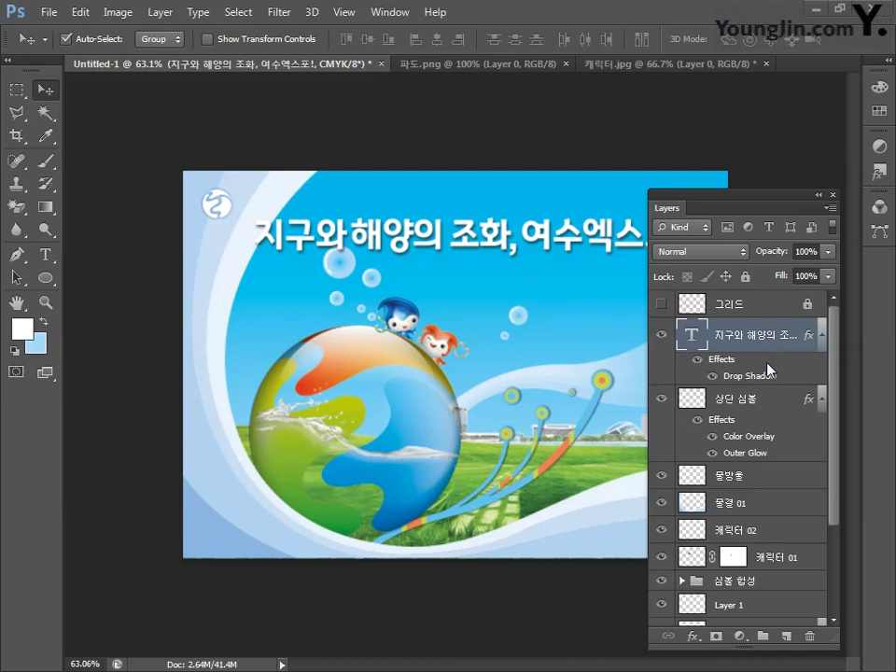
Step: Add an outer glow to the headline in Multiply blend mode at 40% opacity
double_click(726, 358)
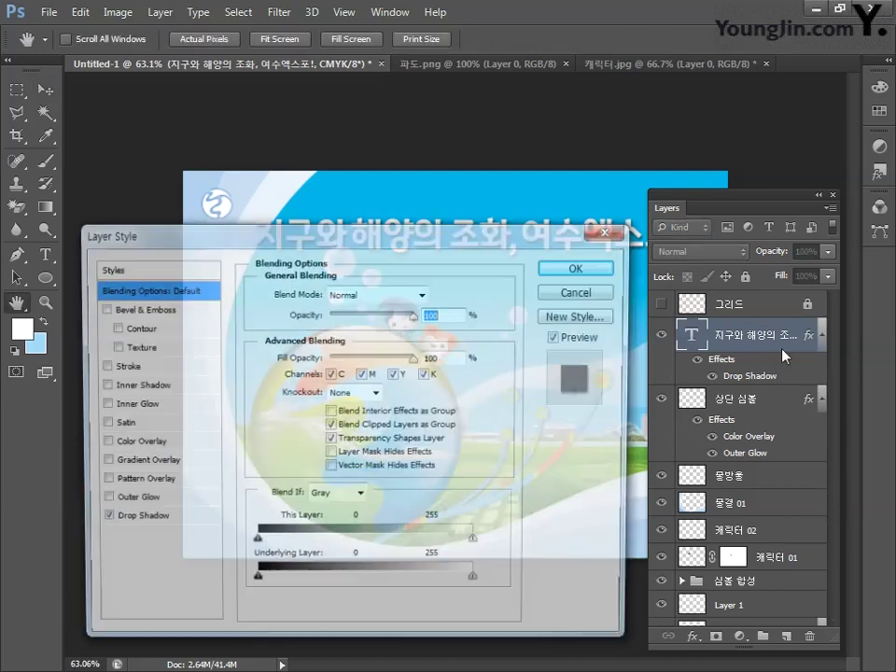
left_click(129, 503)
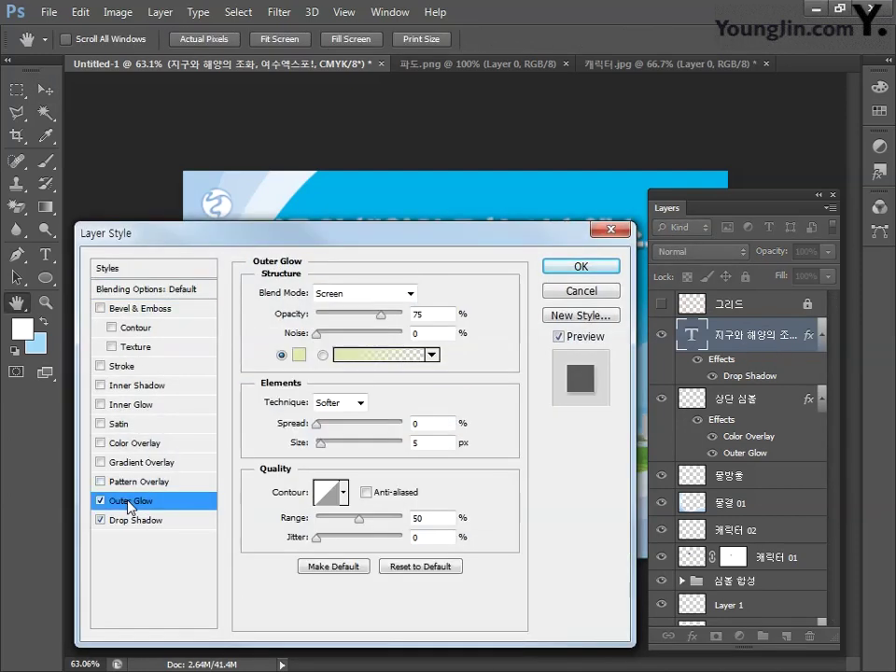
left_click(373, 295)
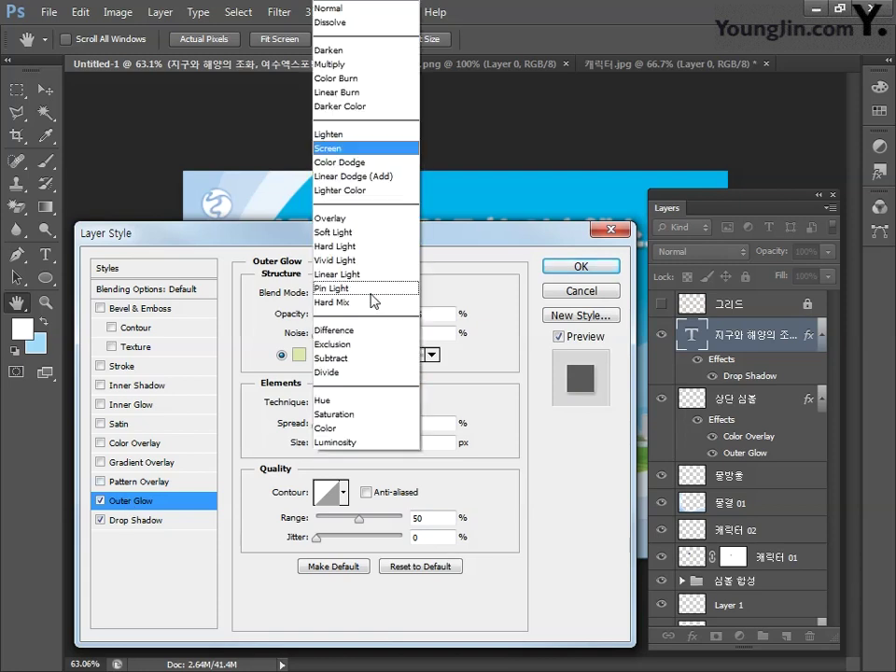
left_click(340, 64)
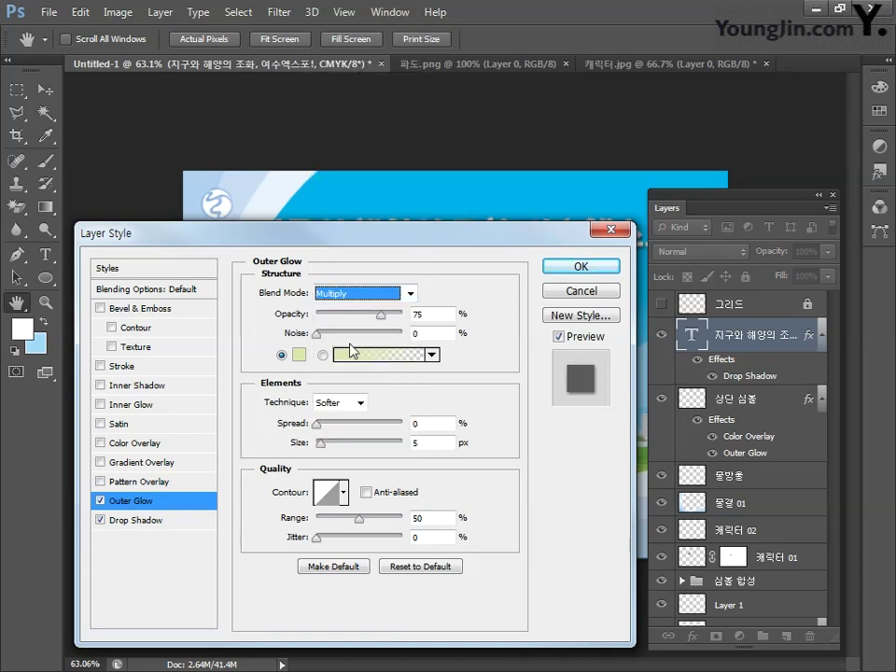
double_click(443, 312)
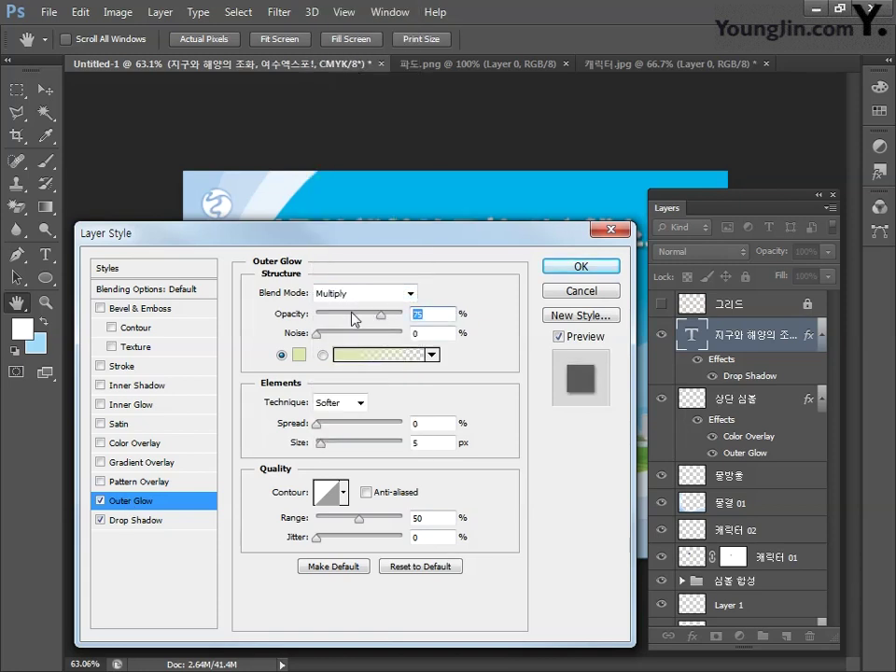
type("40")
Step: Set the headline's outer glow colour to blue with C 80, M 30, Y 5, K 0
left_click(298, 354)
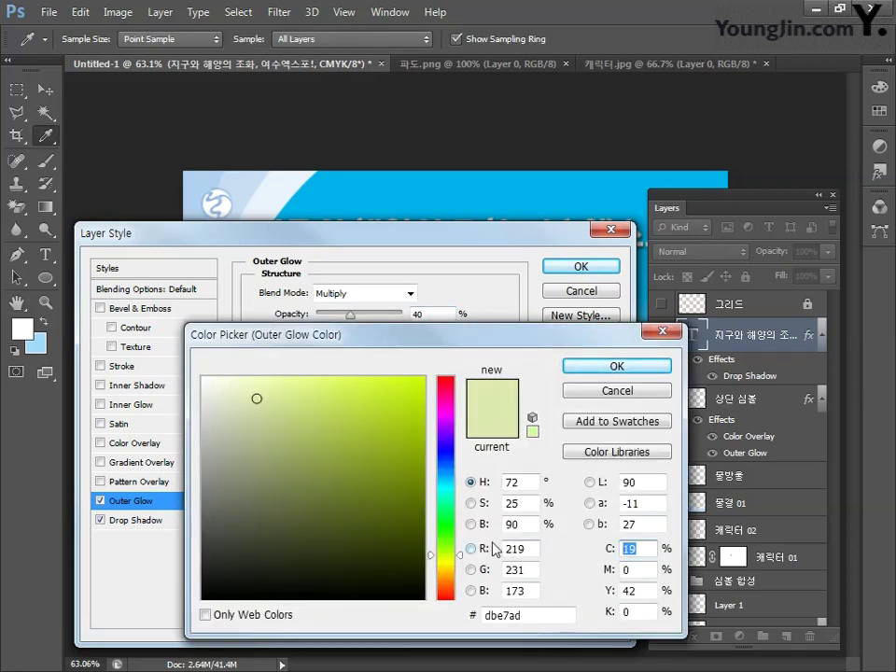
type("80")
type("30")
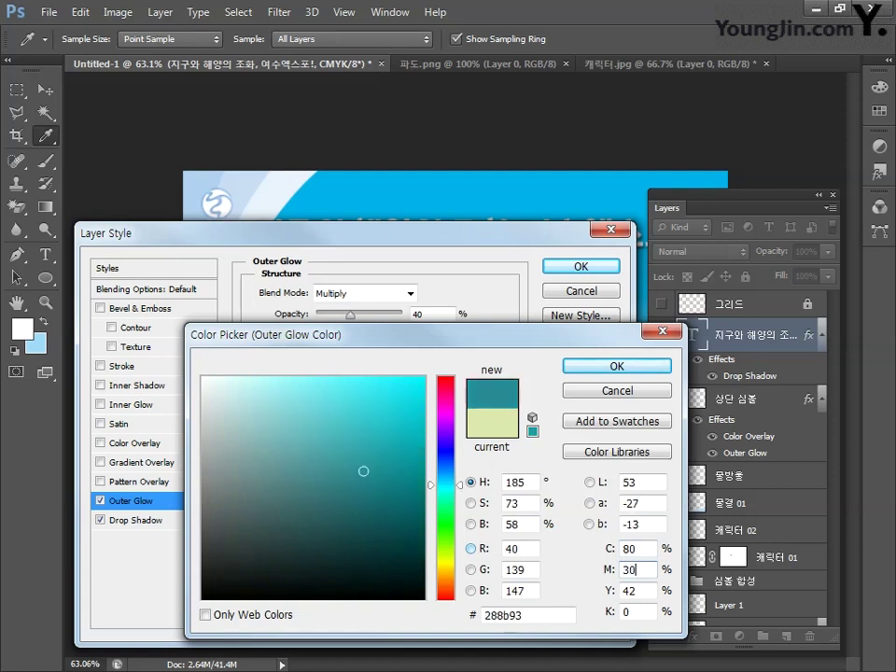
key("Tab")
type("5")
key("Tab")
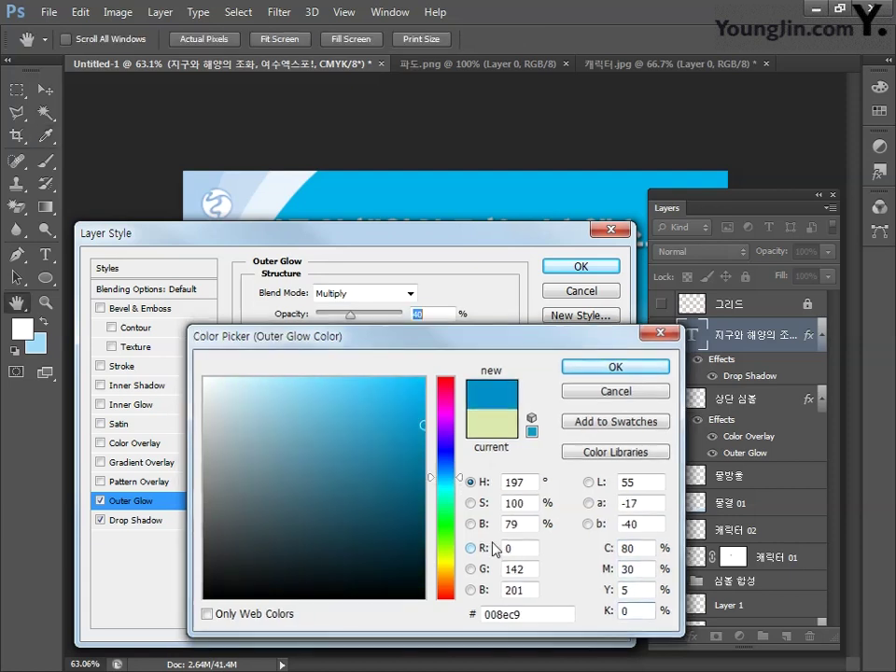
key("Return")
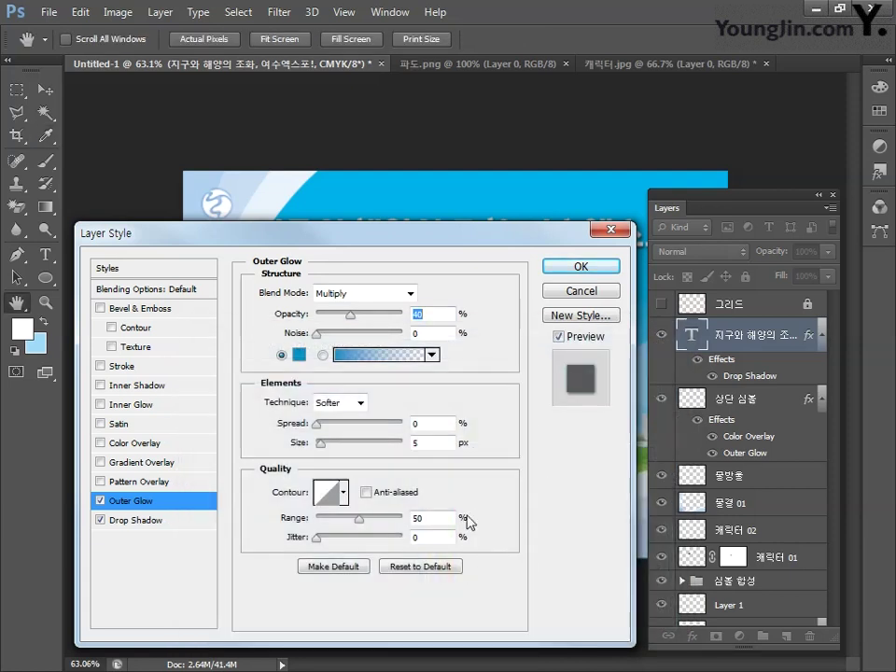
Step: Set the headline's outer glow size to 10 px and apply the layer style
double_click(434, 442)
type("10")
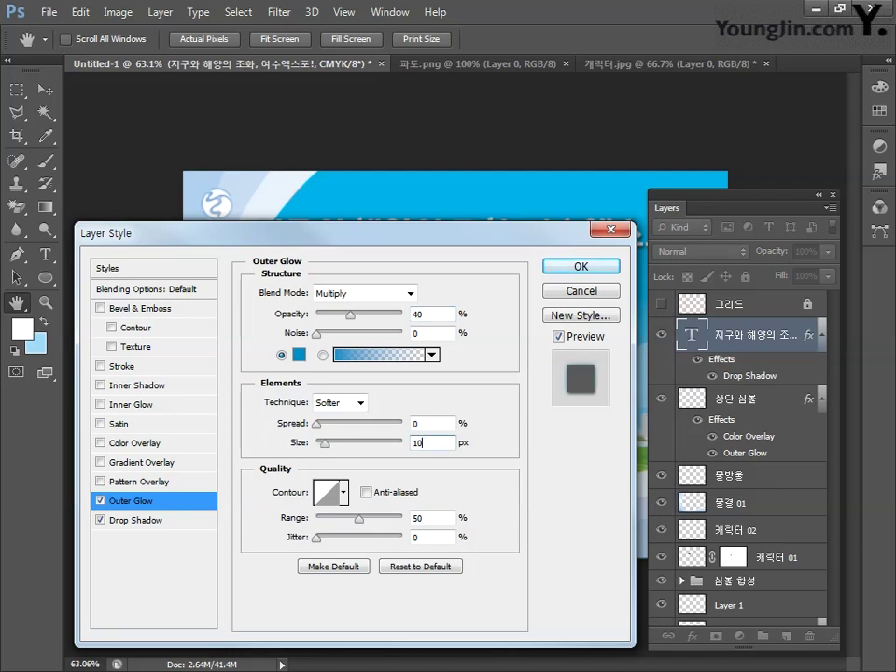
left_click(577, 267)
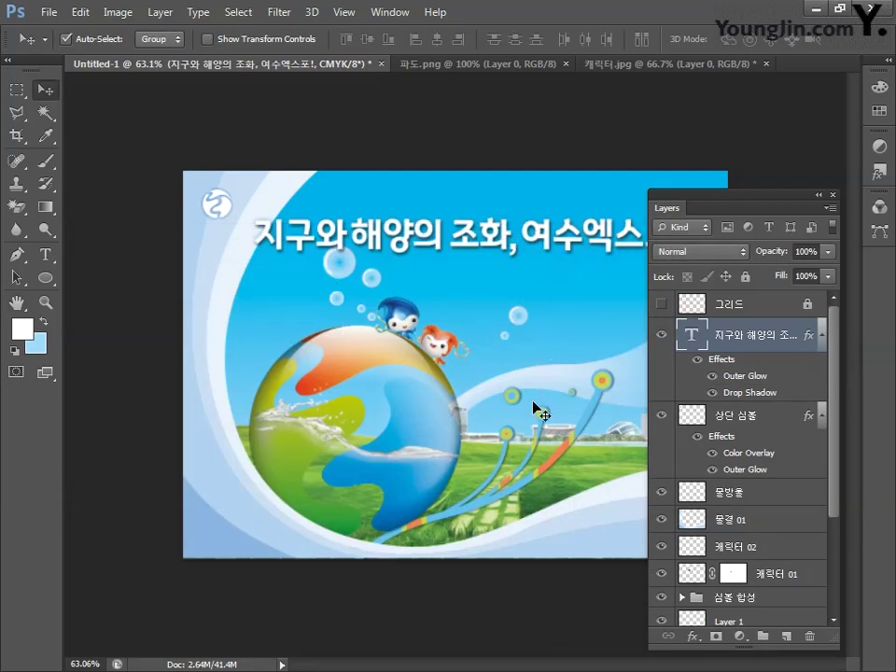
Step: Collapse the effects lists of the headline and 상단 심볼 layers, and move and lengthen the Layers panel to show every layer
left_click(821, 335)
left_click(821, 366)
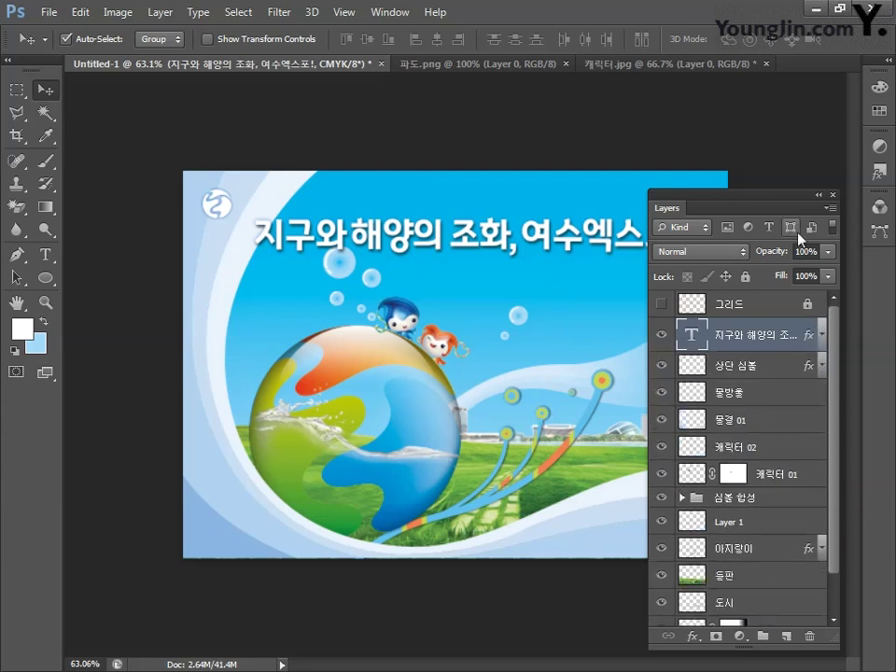
left_click_drag(762, 200, 773, 86)
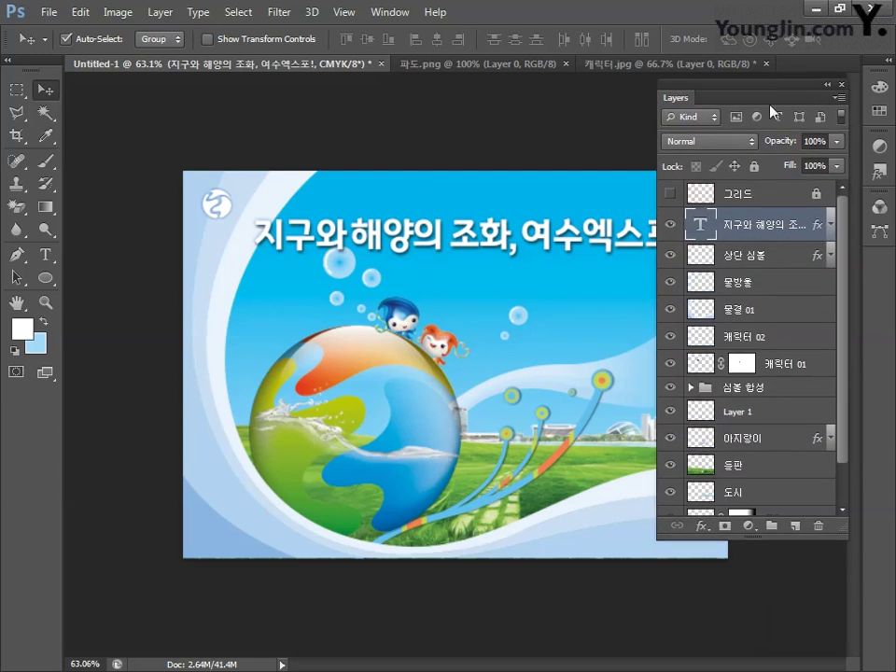
left_click_drag(756, 539, 756, 635)
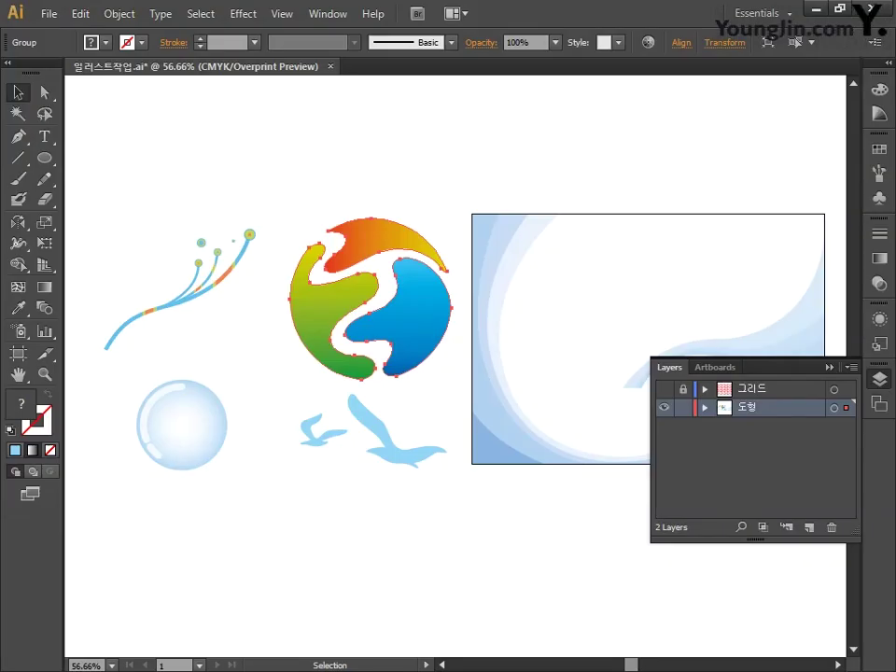
Step: Copy the two light-blue seagulls from 일러스트작업.ai in Illustrator and paste them into the Photoshop composition
left_click_drag(286, 415, 415, 510)
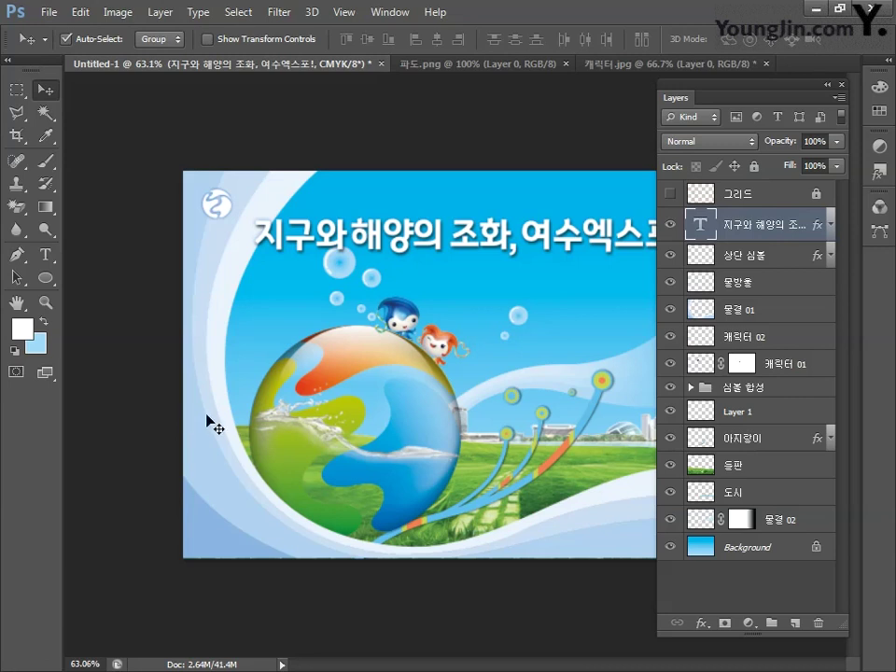
key("ctrl+v")
left_click(514, 217)
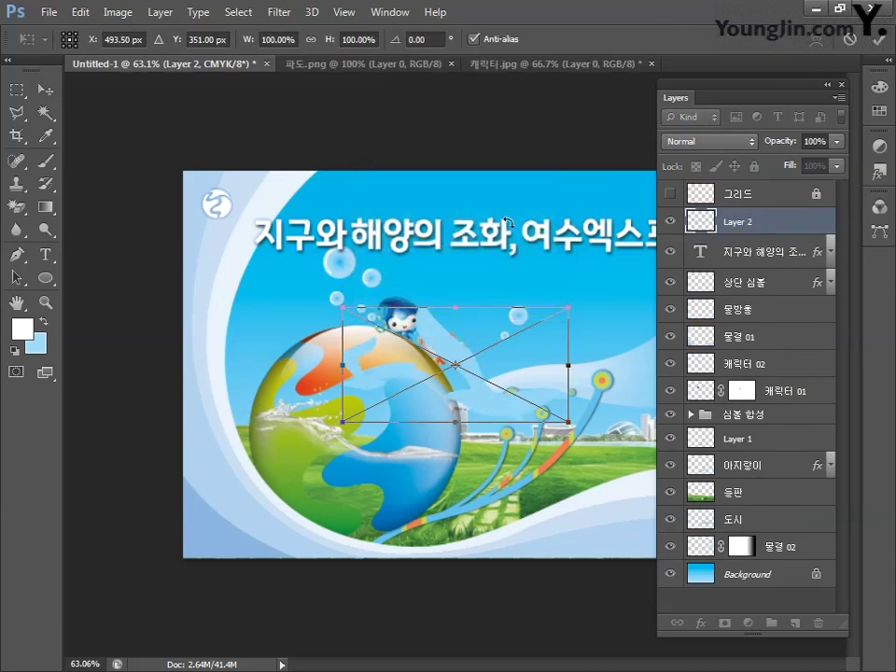
Step: Scale the pasted seagulls to about 45% and place them in the upper-right sky above the headline's end, with the Layers panel moved clear
left_click_drag(453, 353, 597, 224)
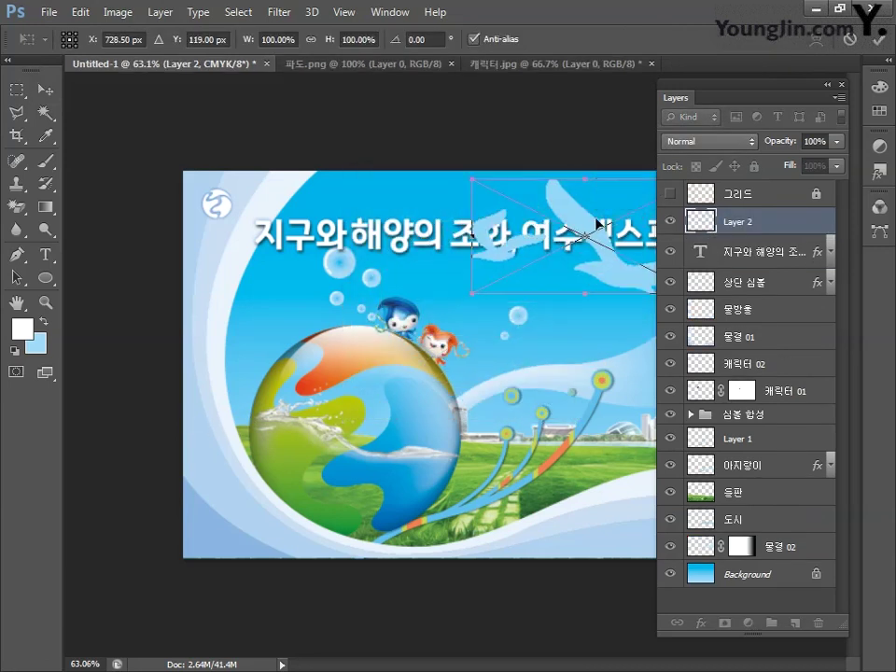
left_click_drag(735, 91, 205, 98)
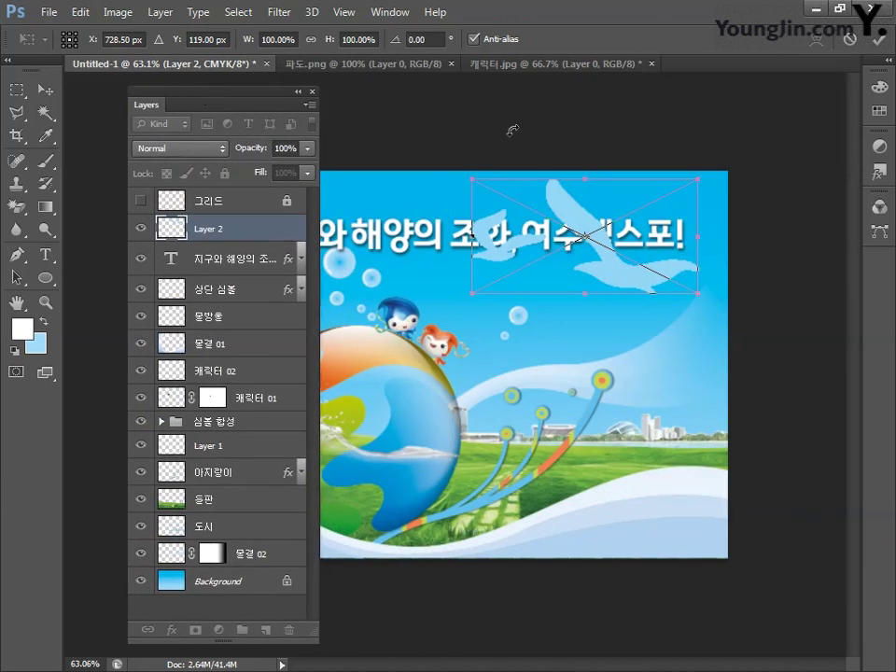
left_click_drag(473, 180, 598, 243)
left_click_drag(611, 262, 619, 184)
key("Return")
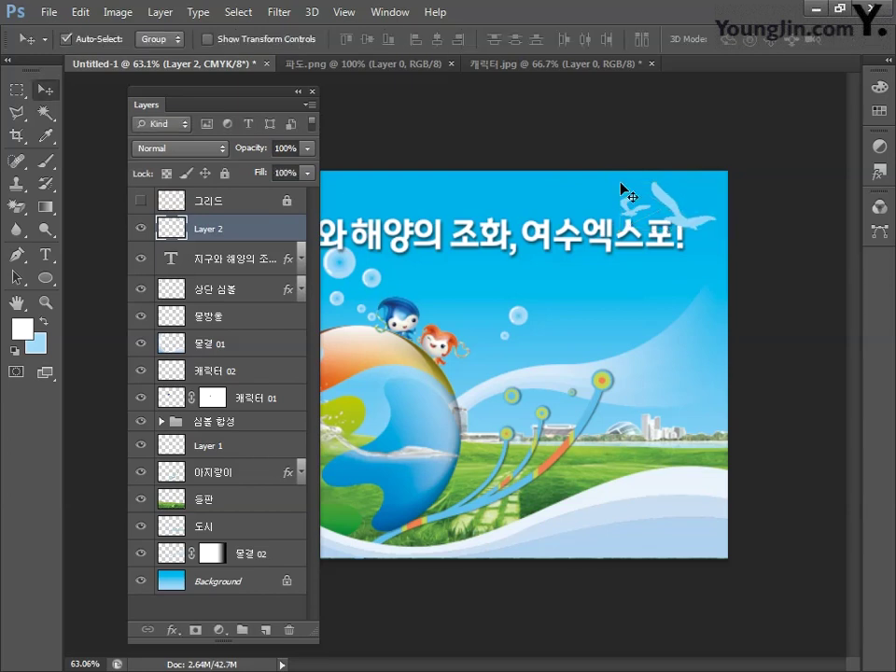
Step: Rename the seagull layer 갈매기 and move it directly beneath the headline text layer
double_click(220, 229)
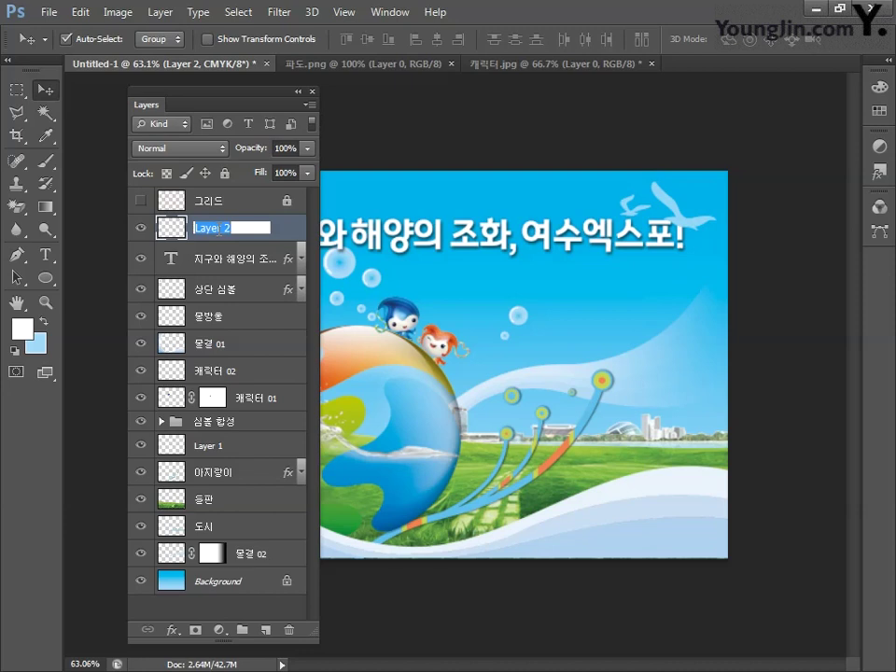
type("갈매기")
key("Return")
left_click_drag(217, 233, 256, 303)
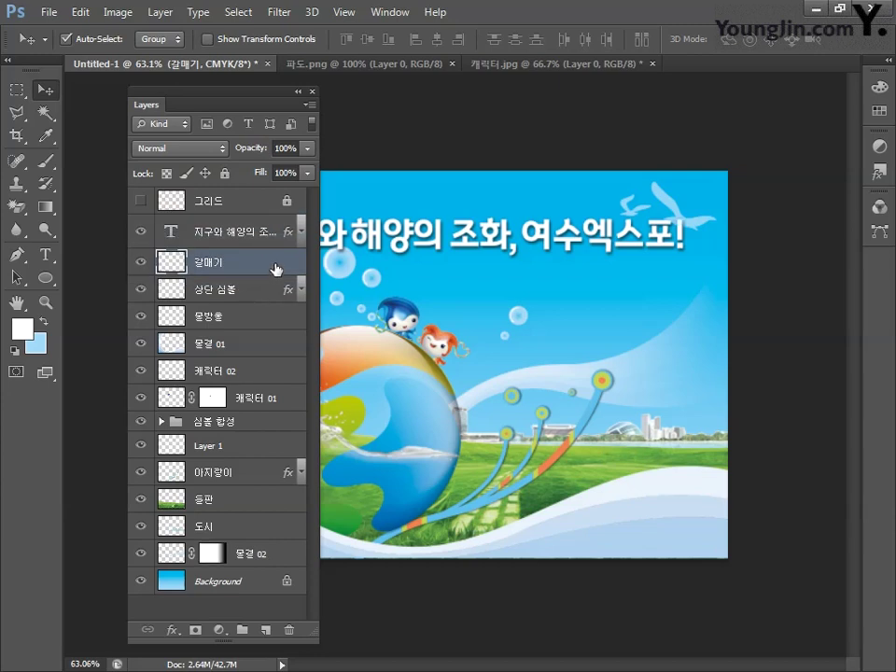
Step: Add a 1 px outside stroke to the 갈매기 layer
double_click(275, 268)
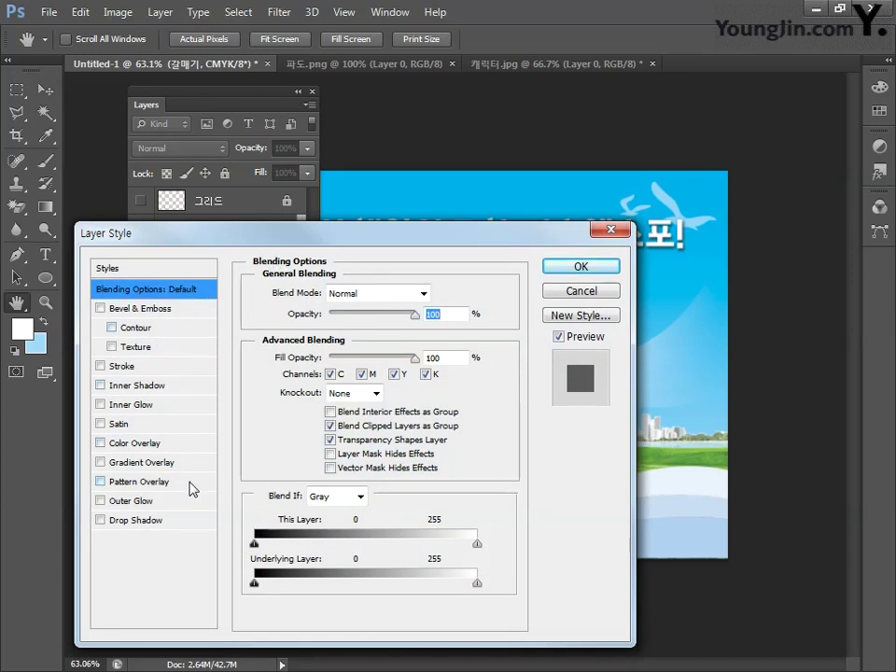
left_click(122, 368)
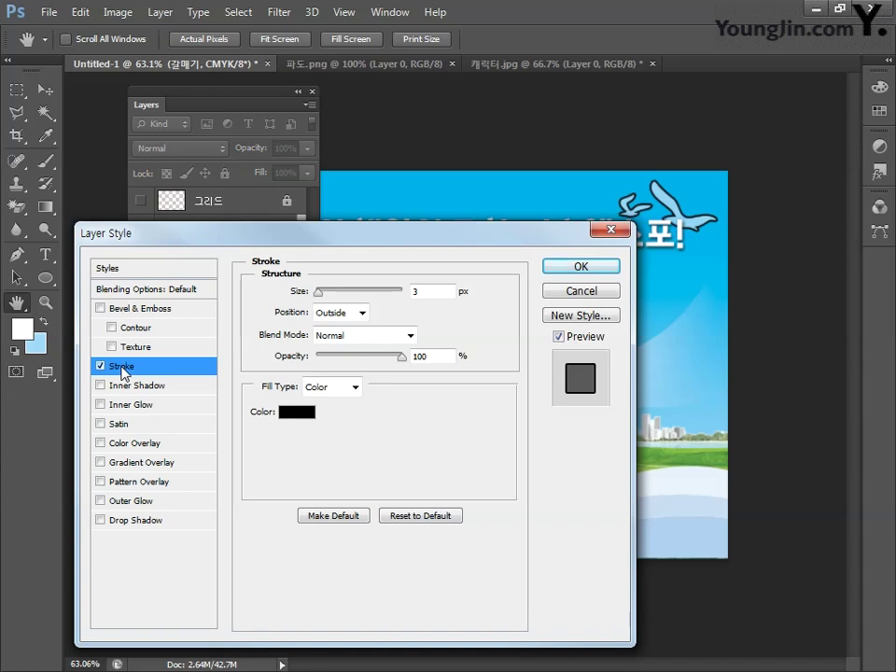
double_click(427, 292)
type("1")
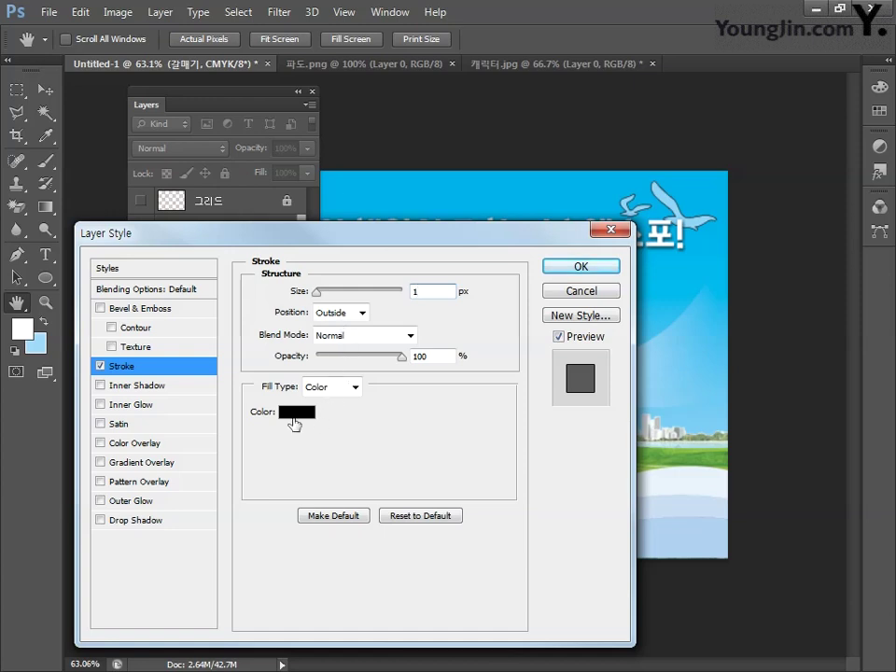
Step: Set the seagulls' stroke colour to white with C 0, M 0, Y 0, K 0
left_click(296, 412)
double_click(638, 552)
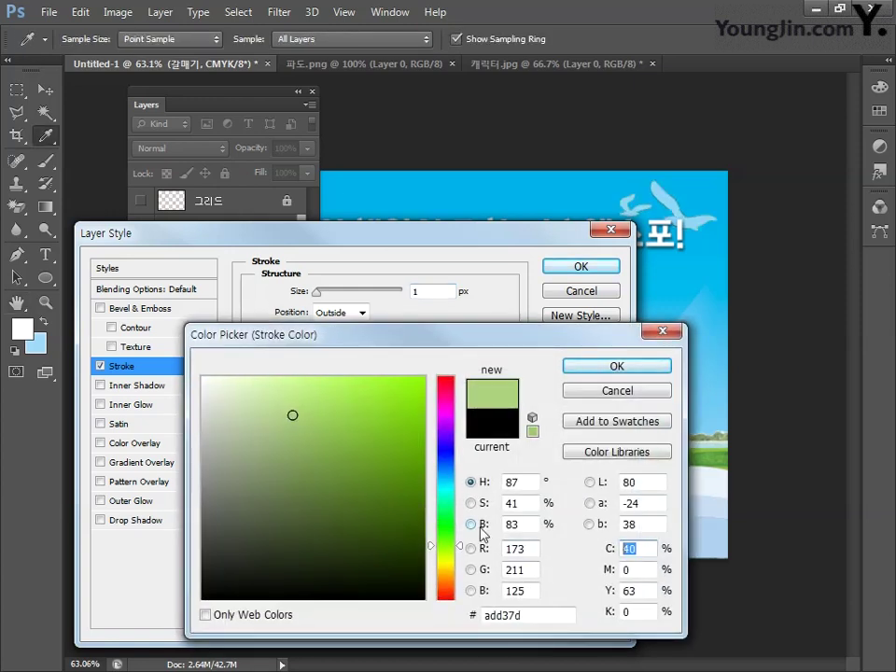
type("0")
key("Tab")
type("0")
key("Tab")
type("0")
key("Return")
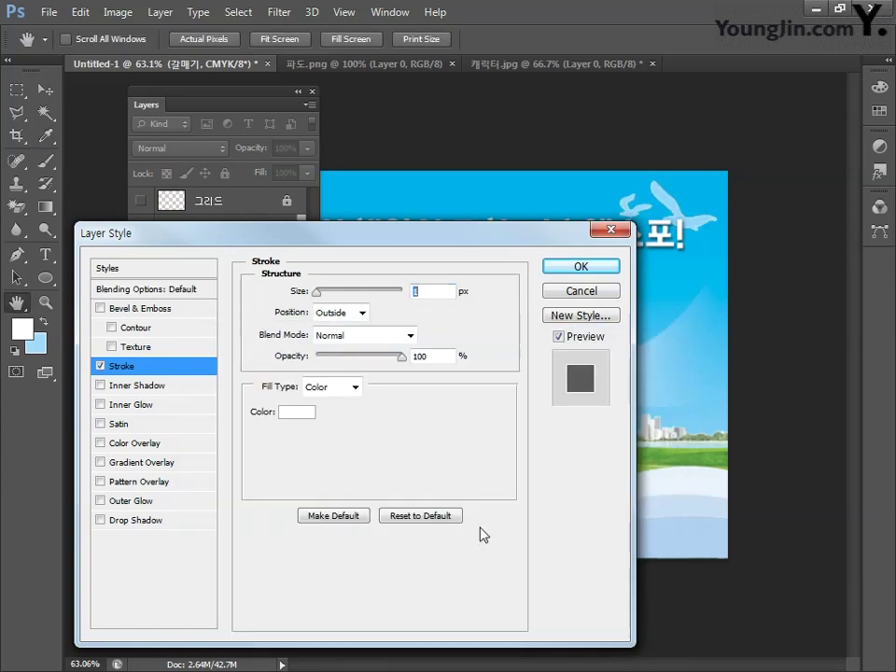
Step: Accept the seagulls' stroke settings and add a new layer named 반짝이 directly above the 갈매기 layer
left_click(562, 271)
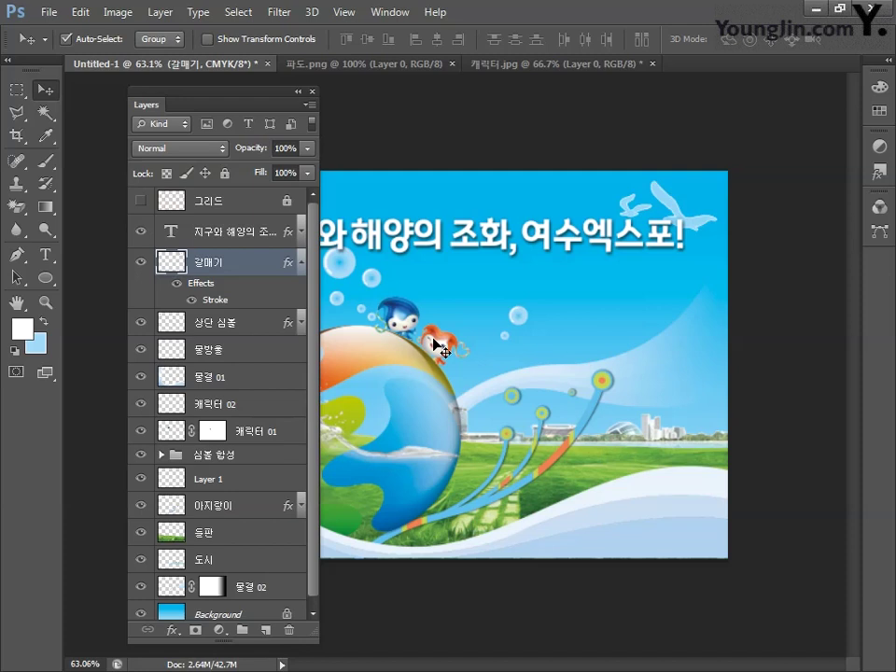
left_click(266, 631)
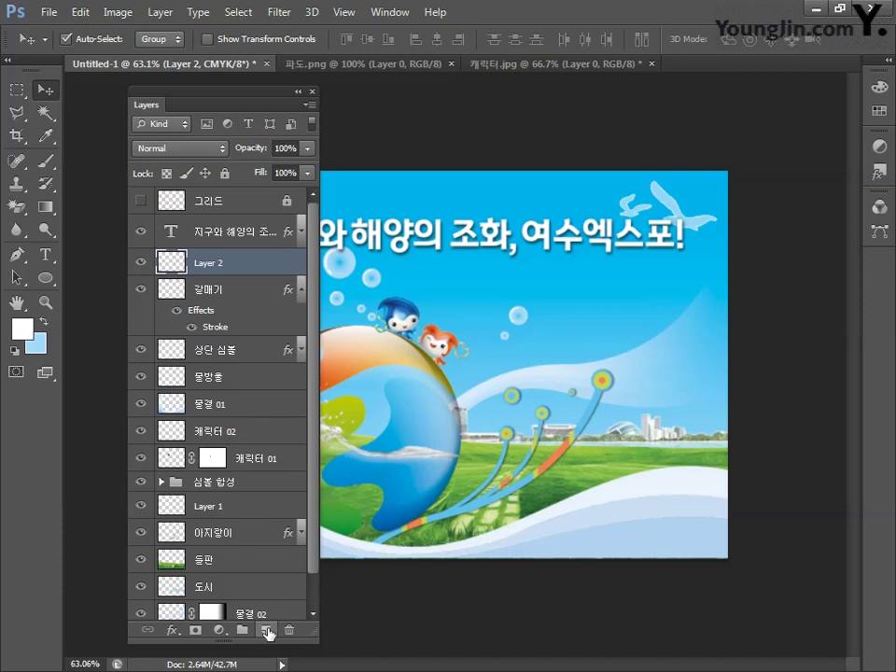
double_click(210, 264)
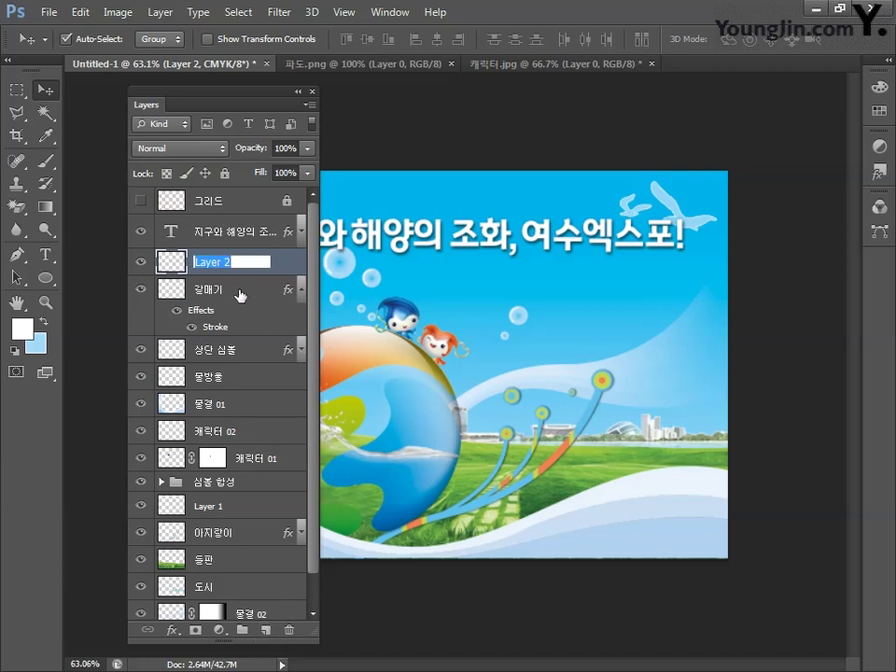
type("반짝이")
key("Return")
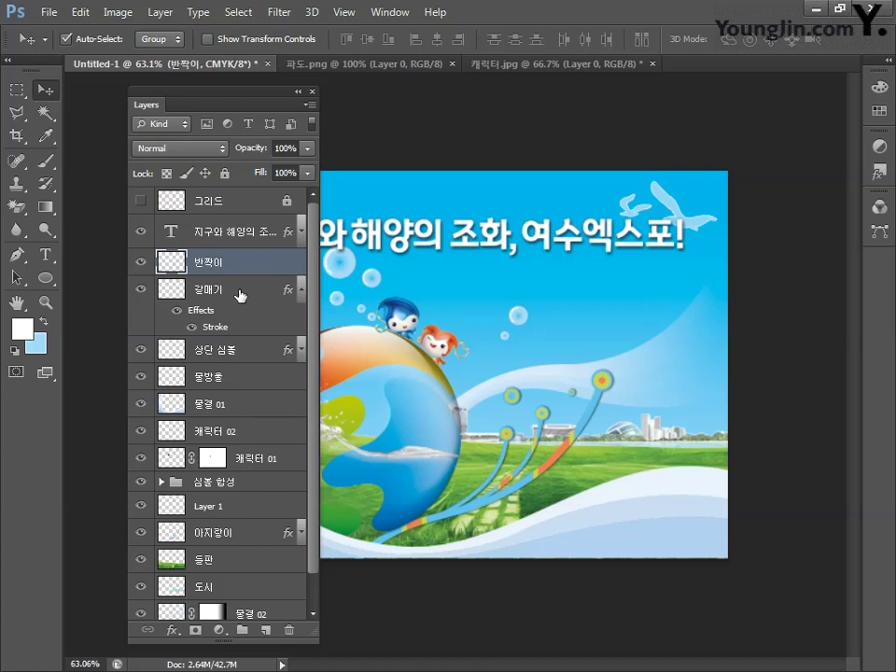
Step: Replace the Brush tool's presets with Assorted Brushes and choose the 25 px thin X-shaped sparkle brush
left_click(49, 164)
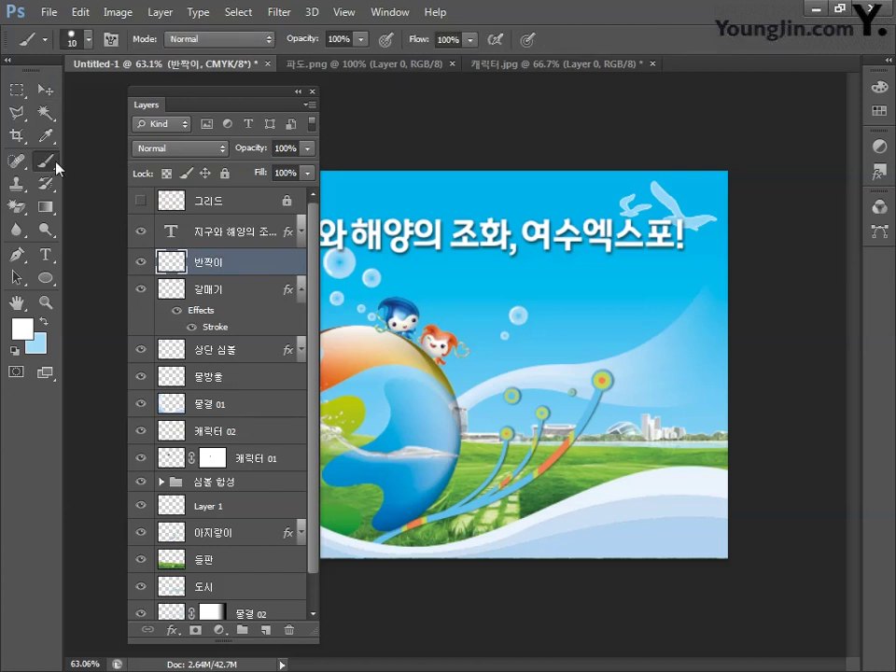
left_click(88, 40)
left_click(225, 69)
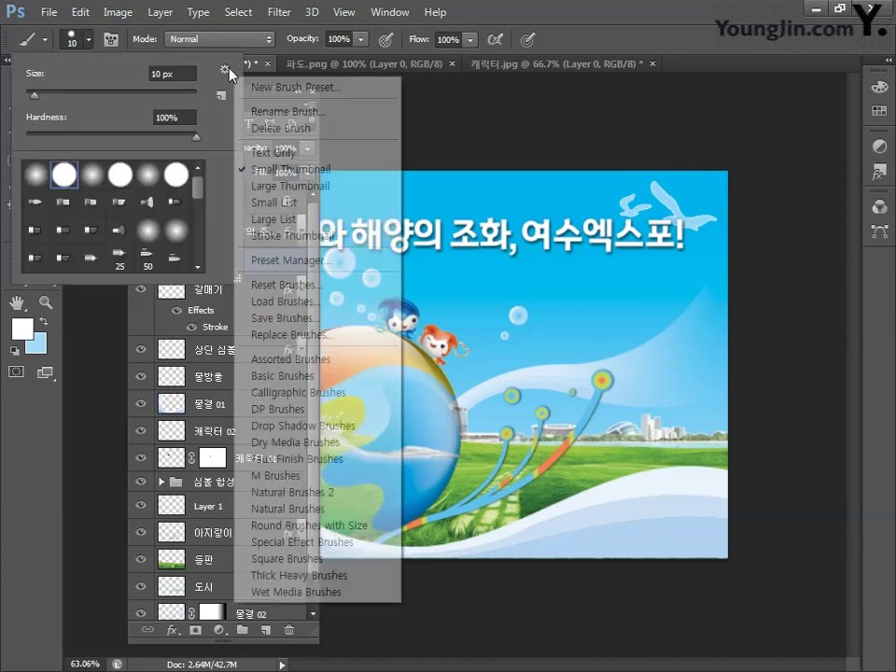
left_click(324, 369)
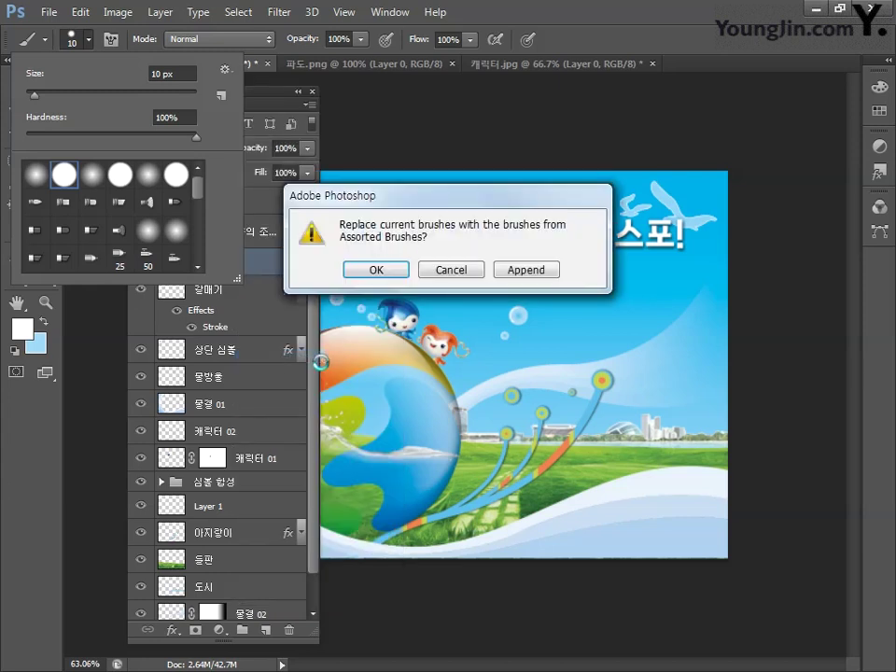
left_click(377, 270)
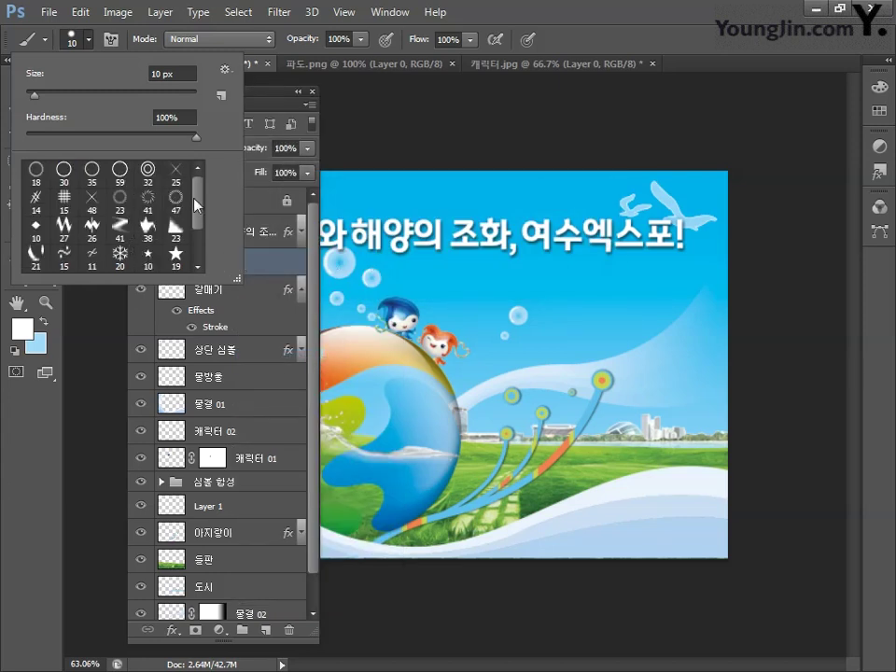
left_click(178, 174)
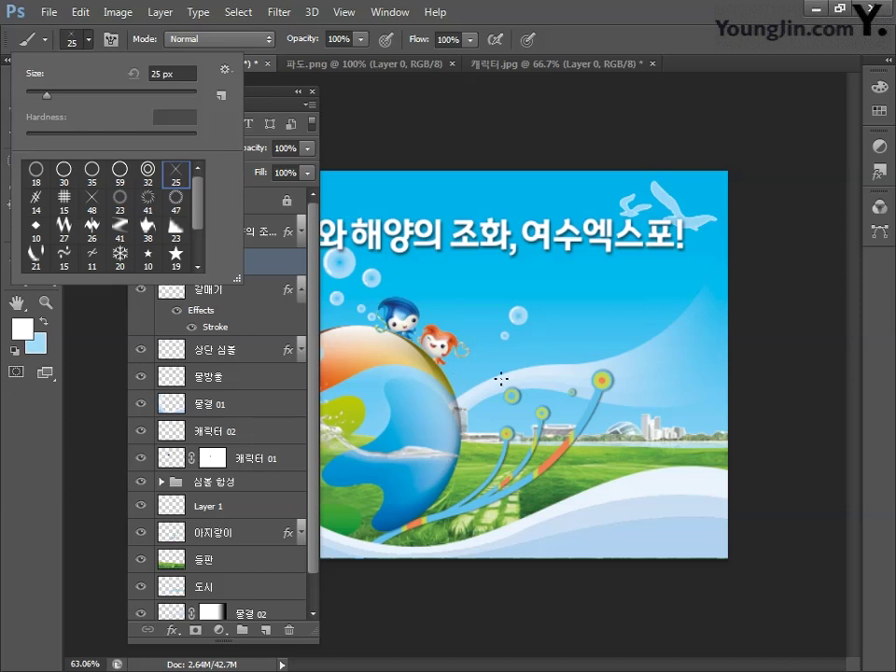
left_click(597, 428)
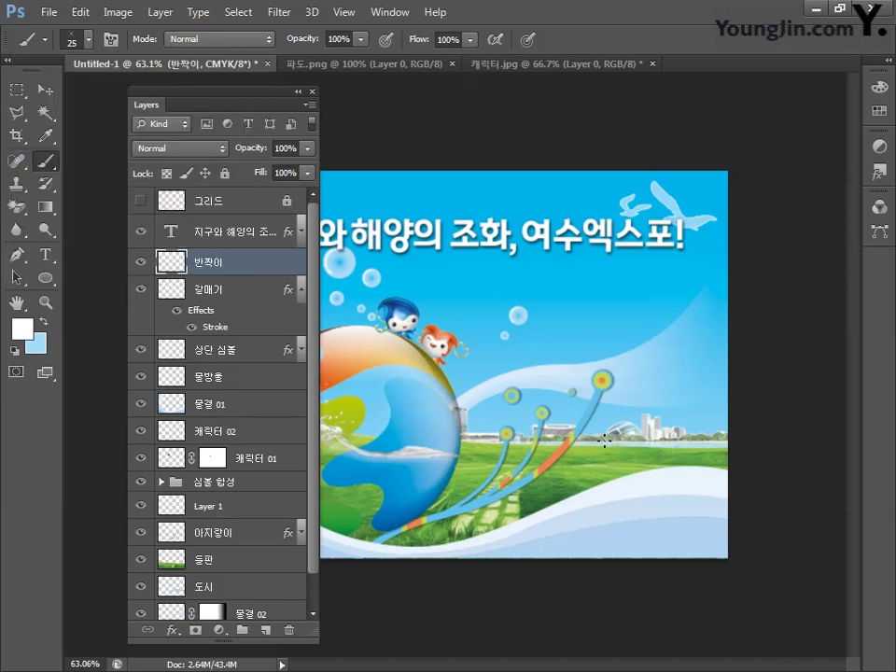
Step: Stamp a few small white sparkles at 25 px on the 반짝이 layer around the city skyline and curved stems
scroll(605, 439, "up", 3)
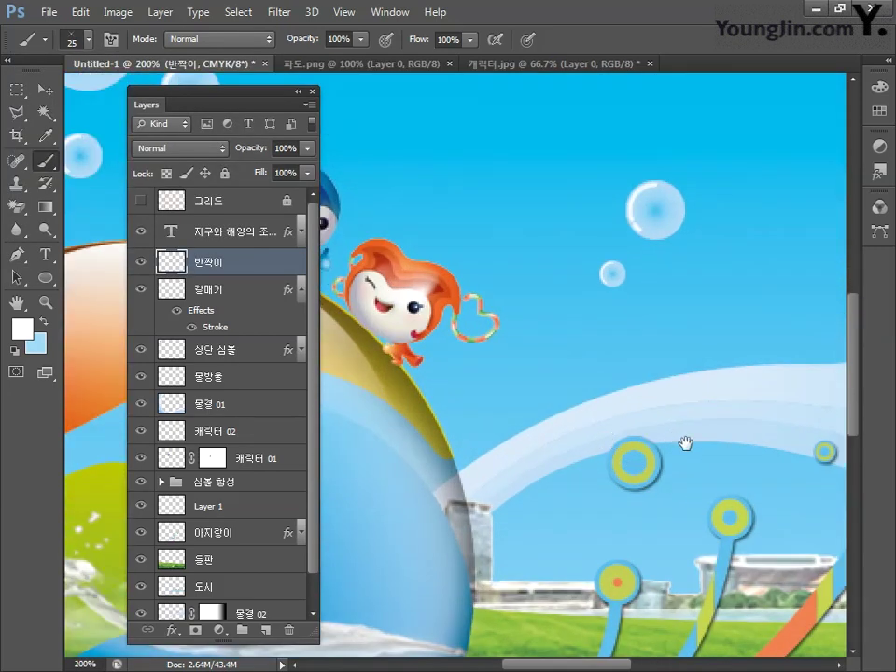
left_click_drag(686, 442, 429, 303)
scroll(439, 317, "down", 3)
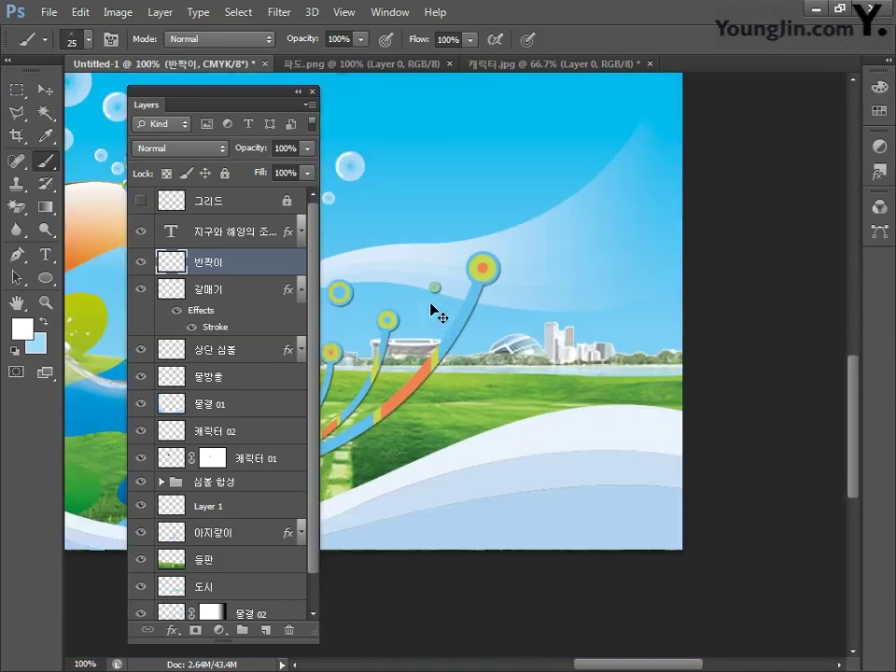
left_click(534, 318)
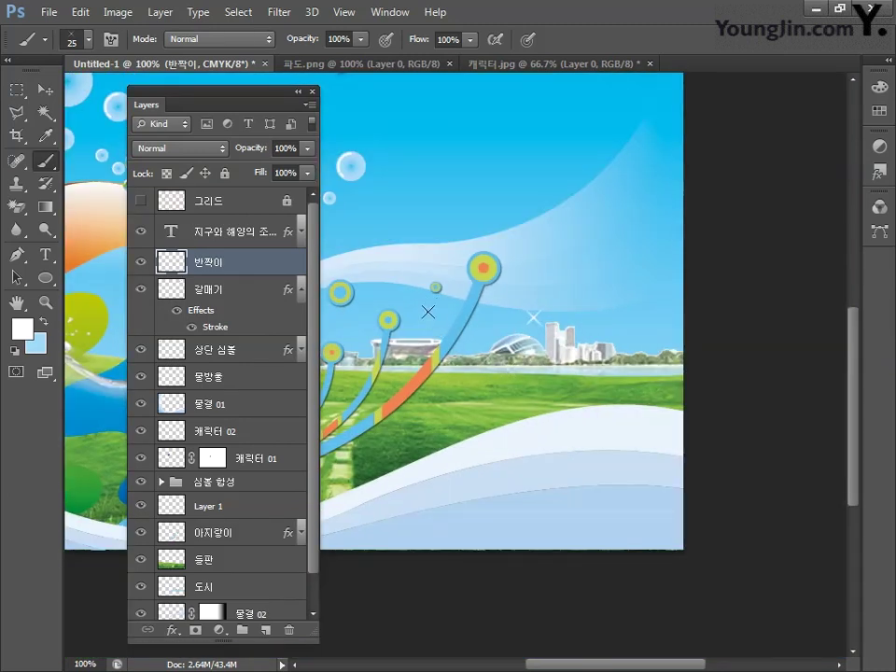
left_click(428, 310)
left_click(488, 338)
Step: Stamp one larger sparkle beside the tall buildings, then more at about 40 and 30 px across the sky and grass
key("bracketright")
key("bracketright")
key("bracketright")
key("bracketright")
key("bracketright")
left_click(572, 310)
key("bracketleft")
key("bracketleft")
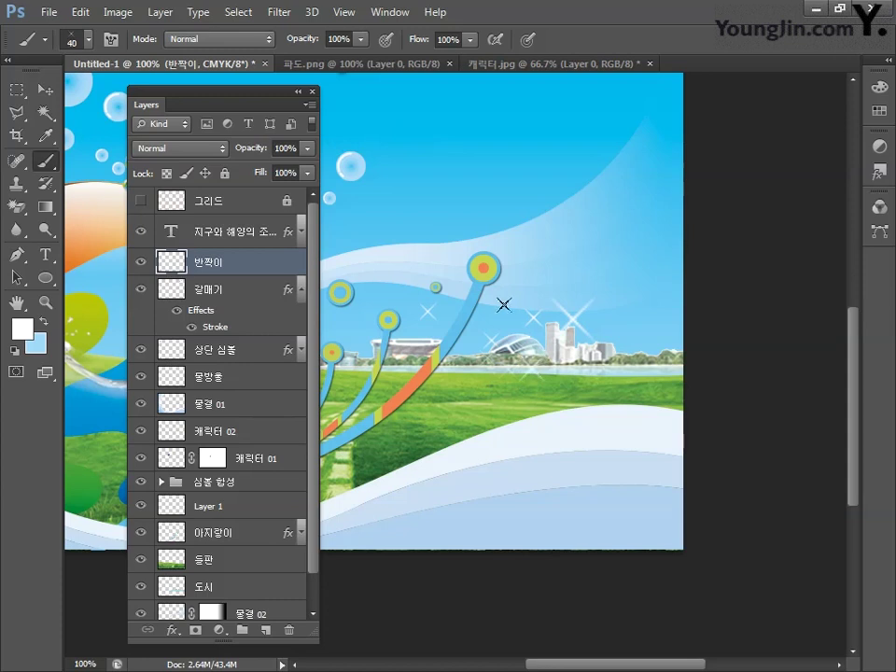
left_click(400, 295)
left_click(585, 395)
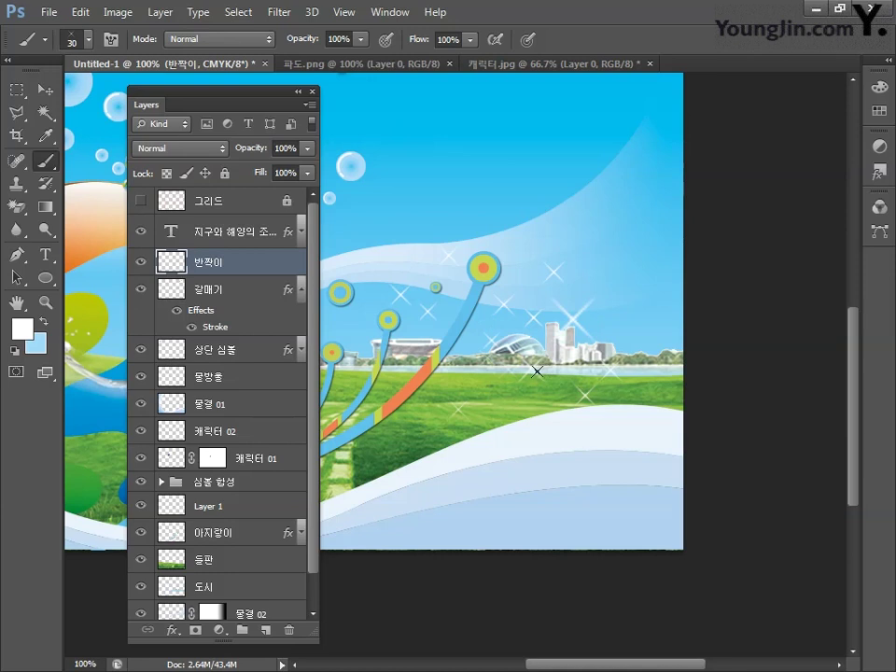
Step: Apply a Gaussian Blur with a 0.1 pixel radius to the 반짝이 layer
left_click(282, 13)
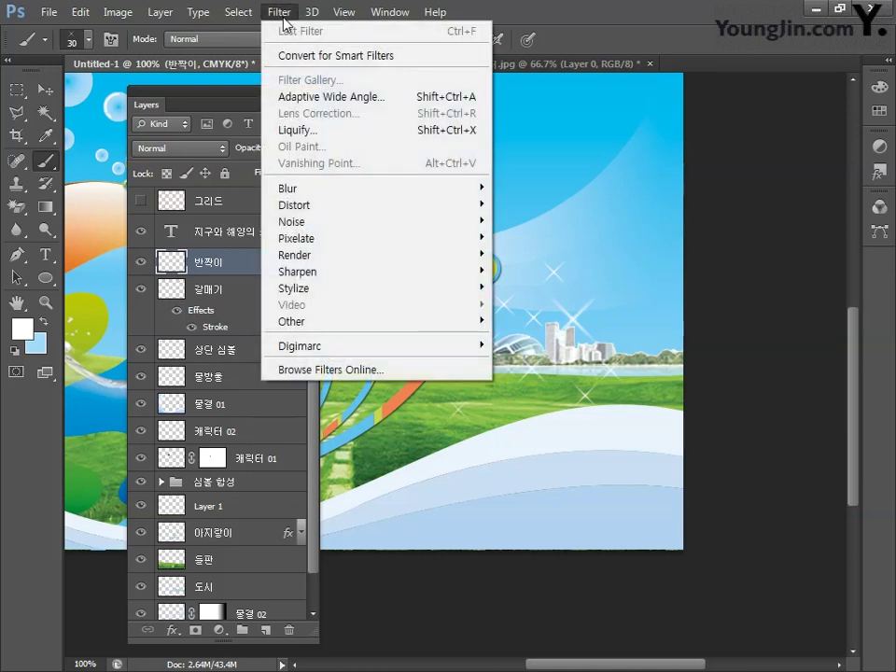
mouse_move(308, 189)
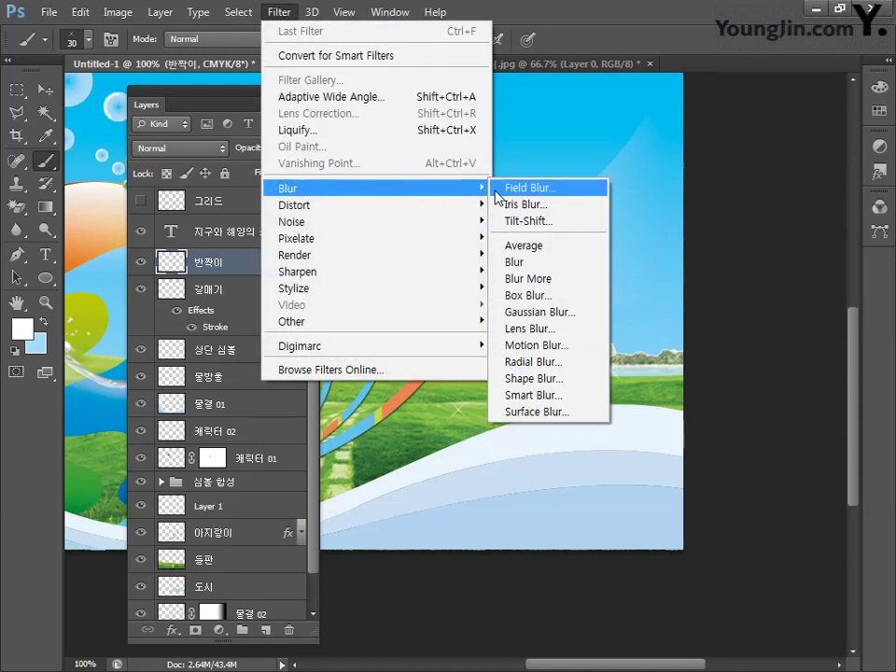
left_click(541, 312)
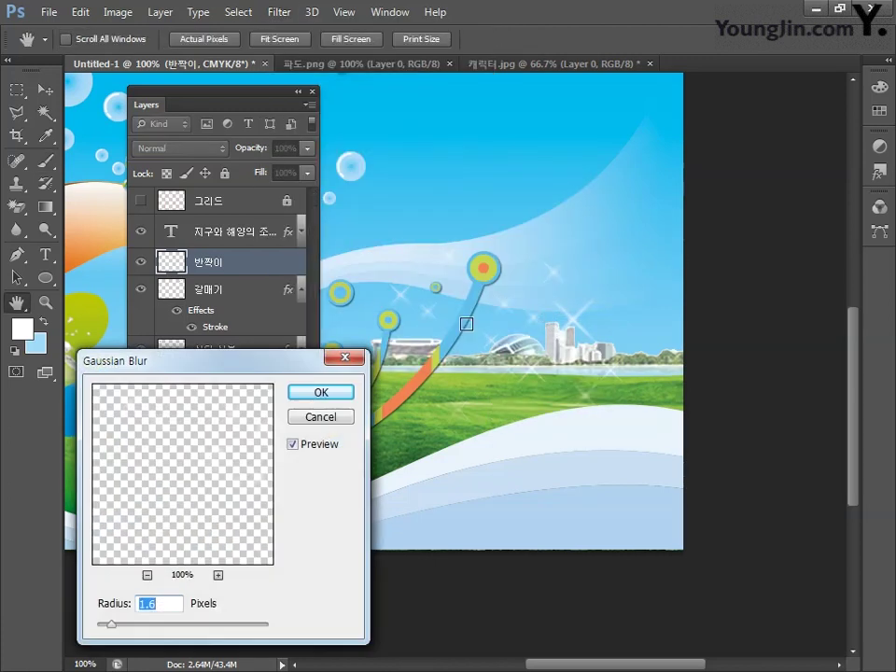
left_click(179, 603)
left_click_drag(179, 603, 81, 600)
type(".")
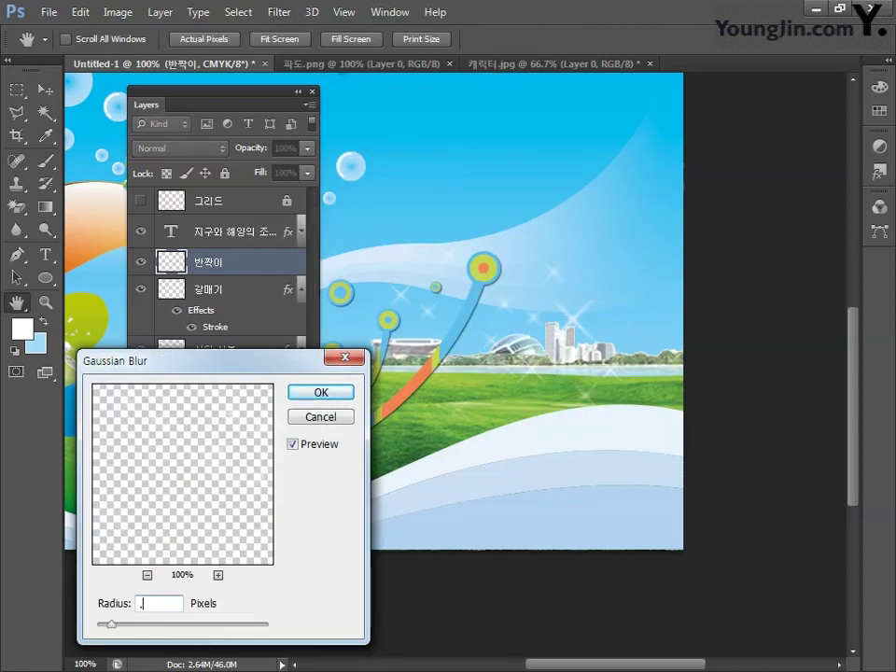
type("1")
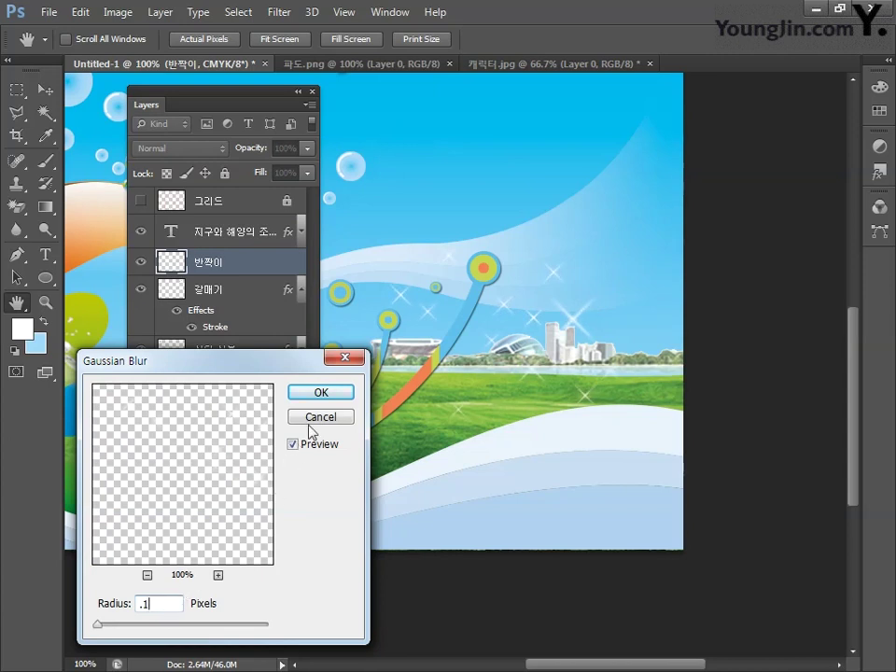
left_click(320, 393)
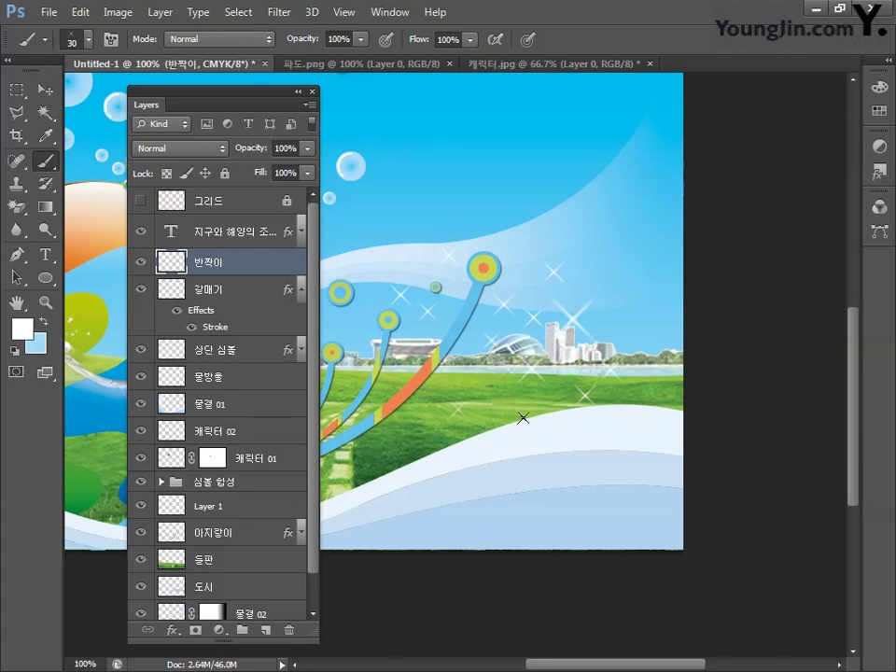
Step: Check the whole composition against the red 그리드 grid without the Layers panel covering it, and hide the grid again
left_click_drag(235, 101, 732, 151)
left_click(16, 305)
double_click(17, 304)
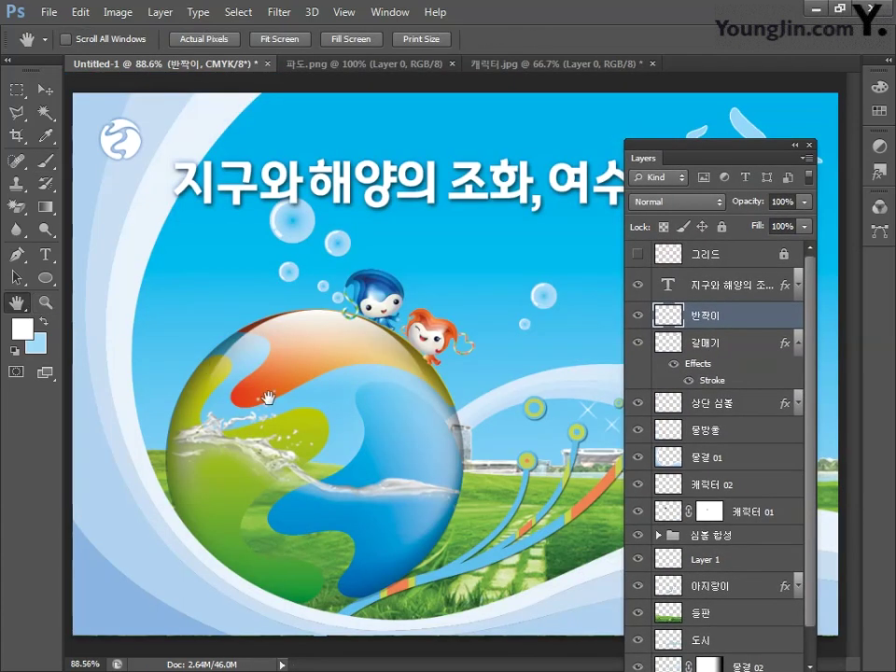
left_click(638, 253)
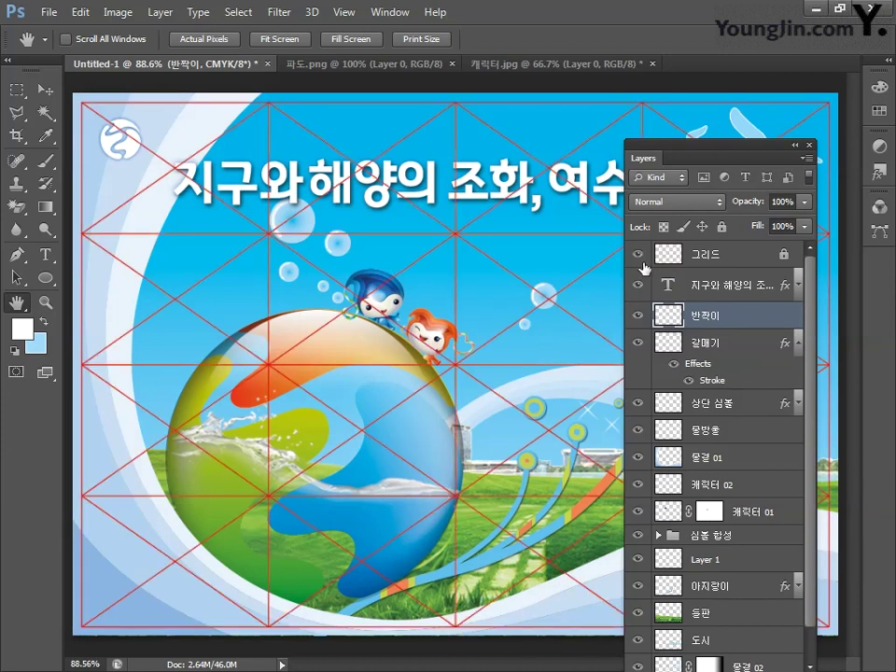
left_click(809, 145)
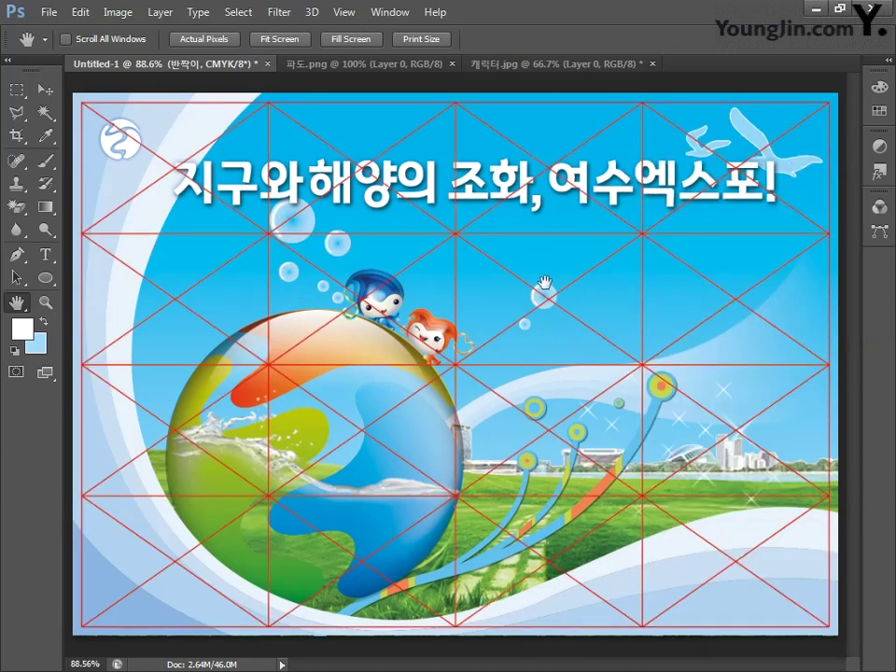
left_click(380, 17)
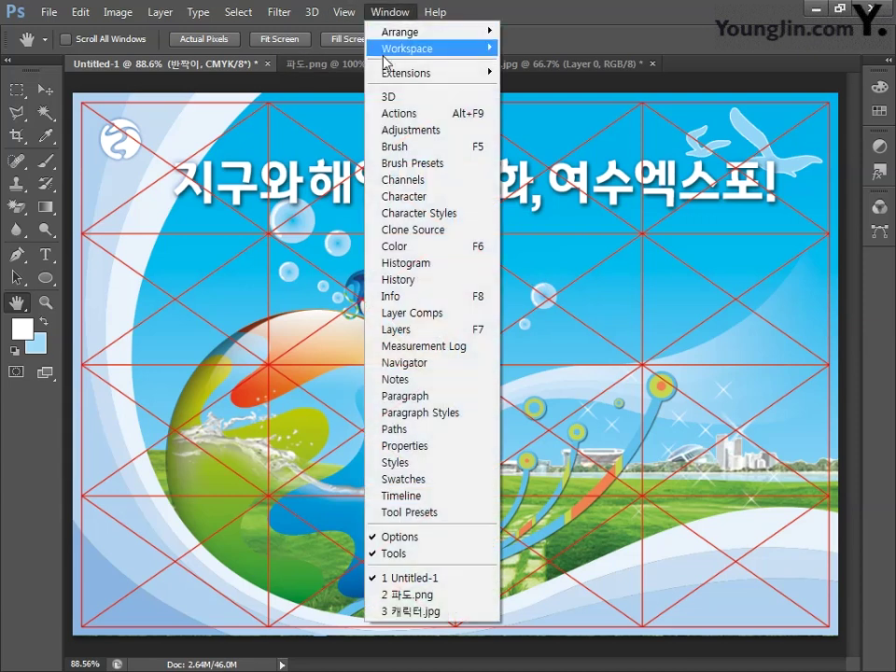
left_click(392, 329)
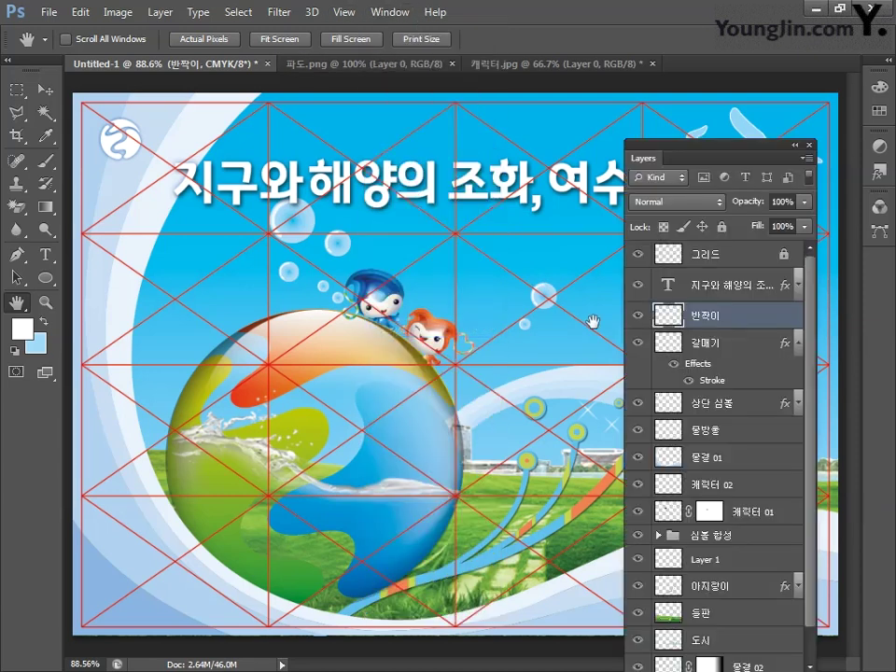
left_click(639, 255)
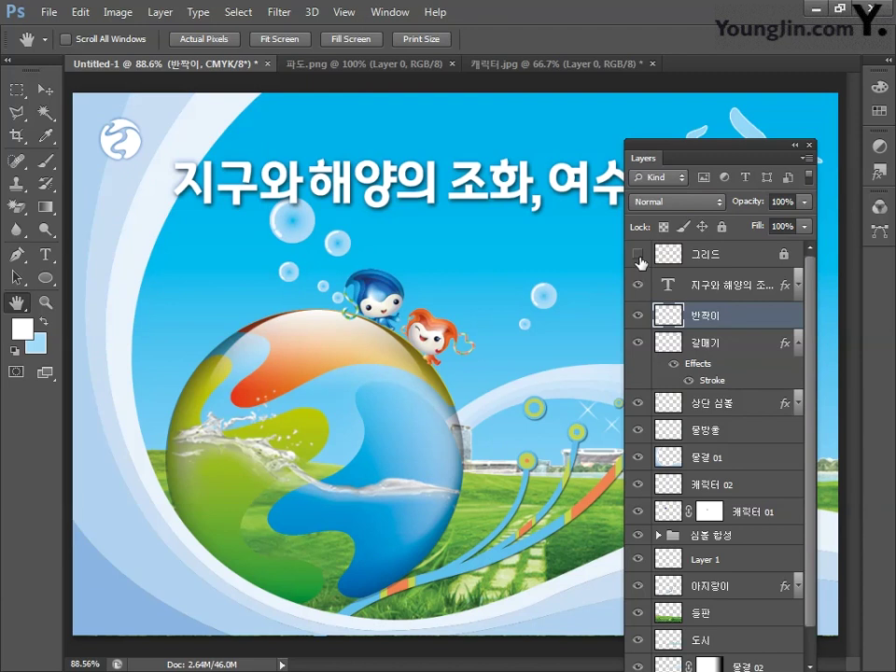
Step: Save the document in Photoshop PSD format as 포토샵작업 in the 제공 파일 folder
key("ctrl+shift+s")
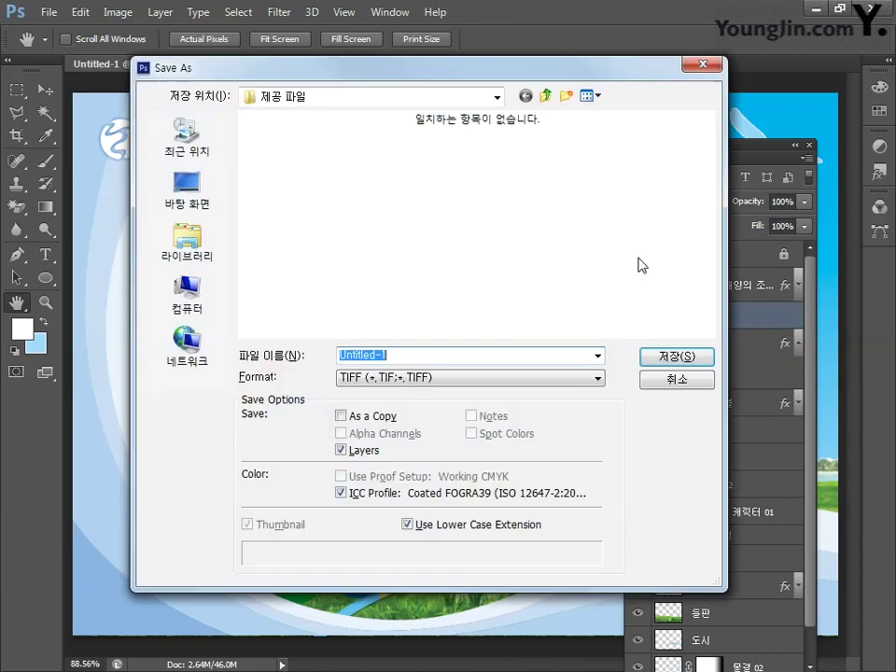
left_click(434, 378)
left_click(411, 392)
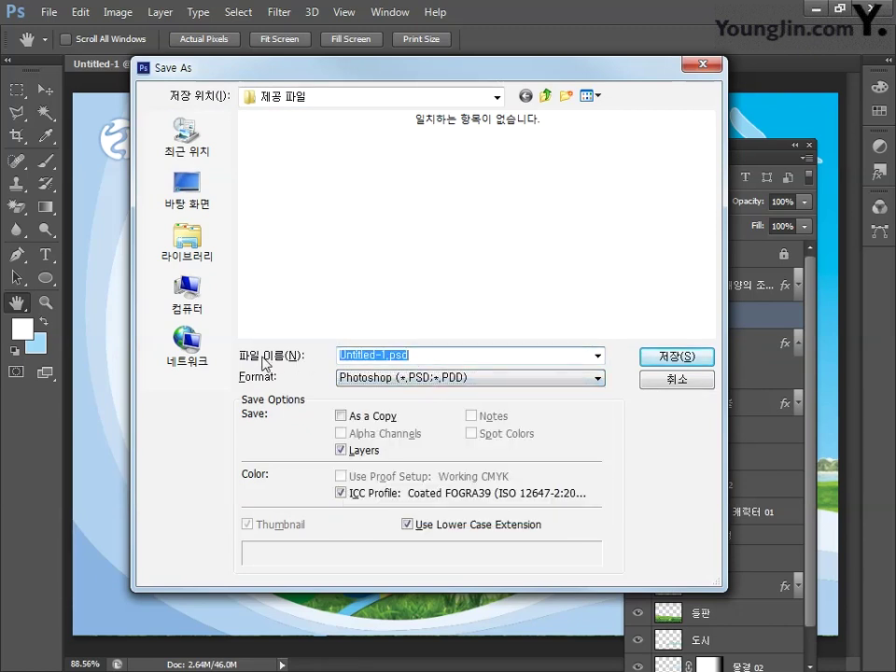
type("포토샵작업")
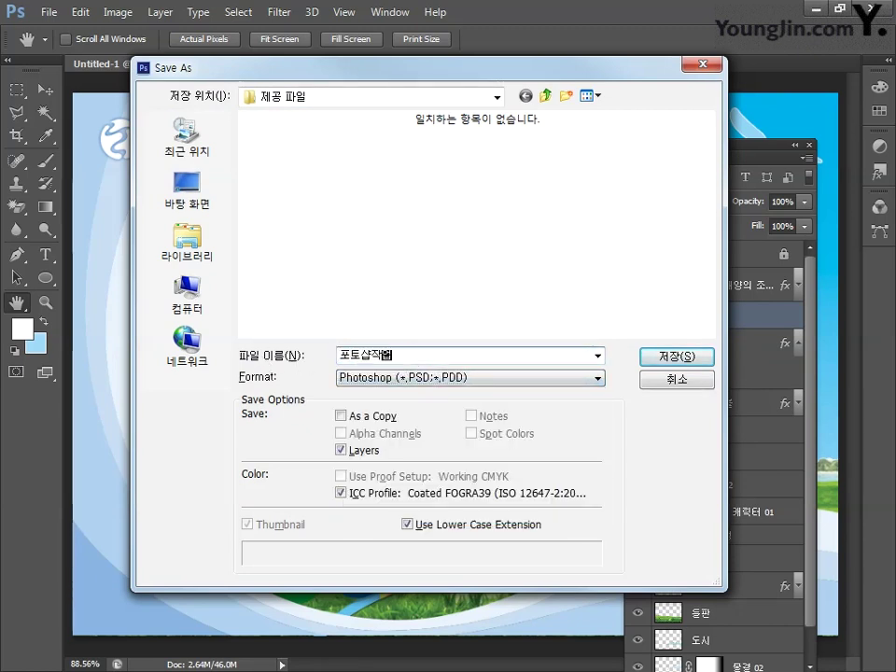
key("Return")
key("Return")
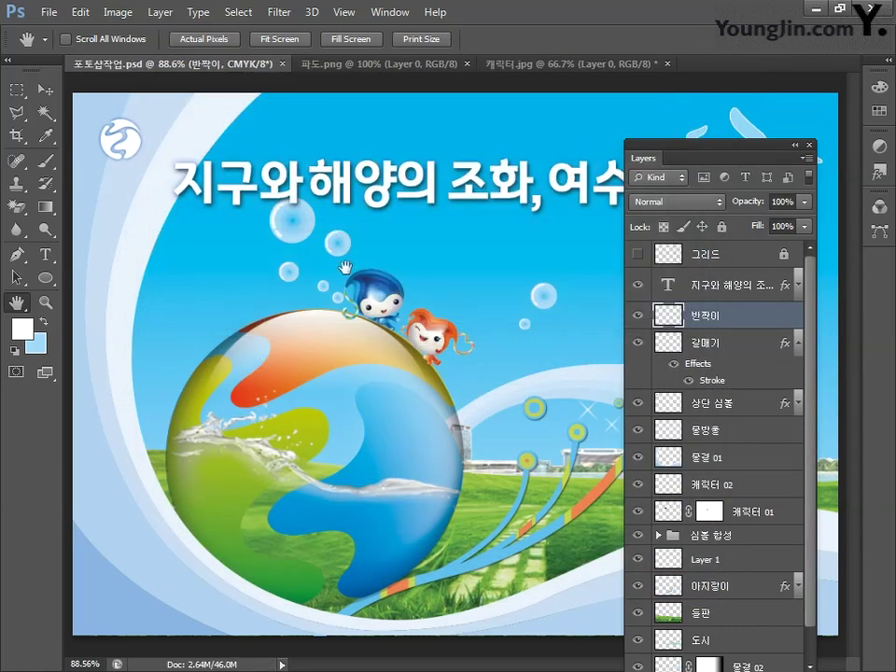
Step: Close the Layers panel and convert the document to RGB Color mode without flattening the layers
left_click(809, 145)
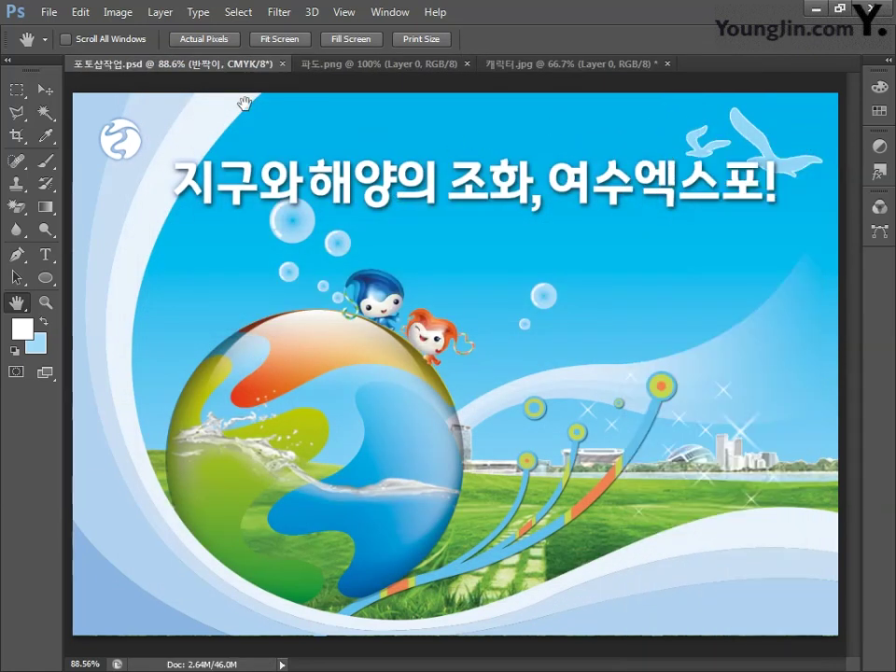
left_click(128, 17)
mouse_move(198, 36)
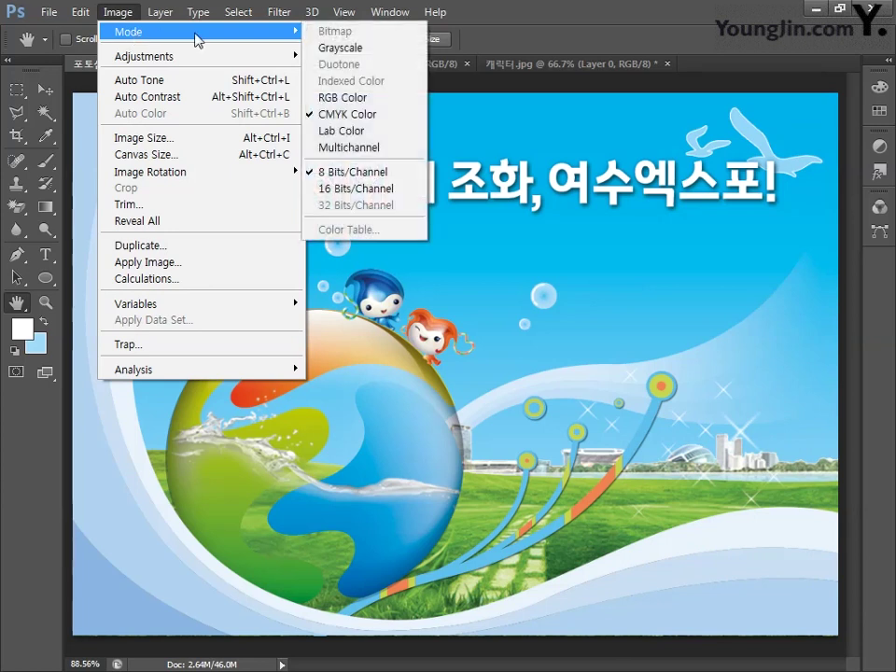
left_click(347, 97)
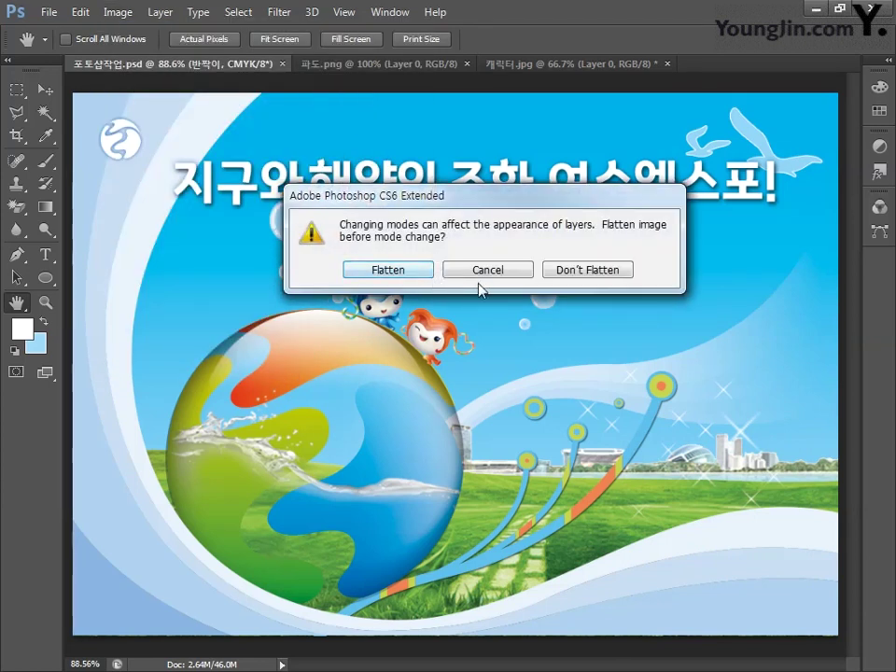
left_click(584, 272)
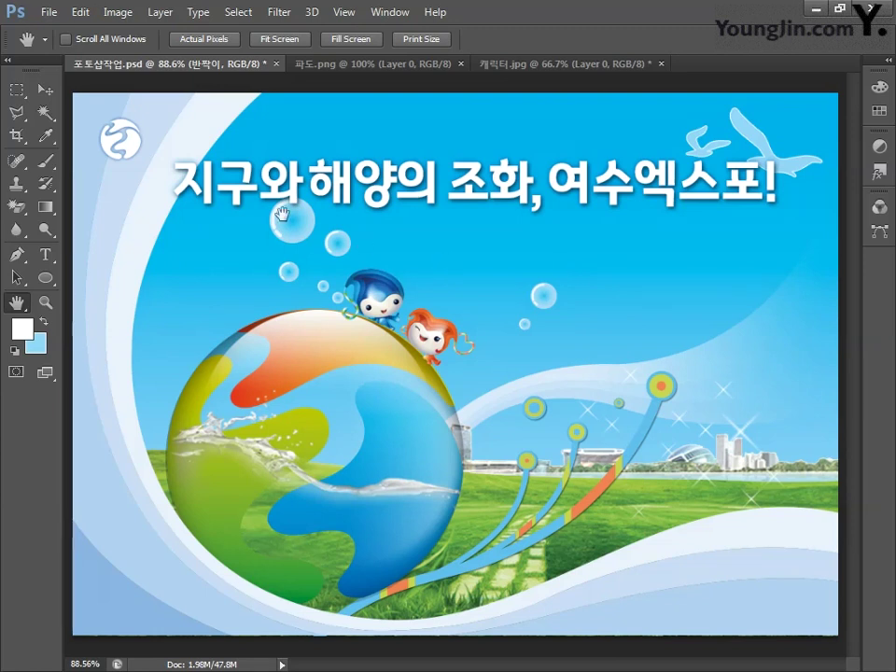
Step: Save a JPEG copy of the composition as 01.jpg in the 제공 파일 folder at Maximum quality 12 with the Baseline ("Standard") format option
left_click(48, 14)
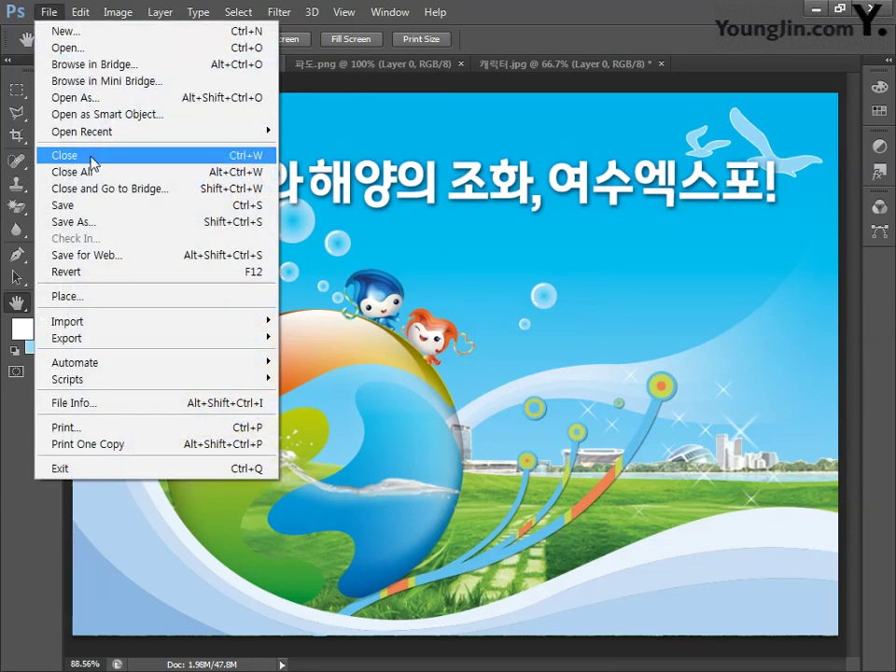
left_click(90, 223)
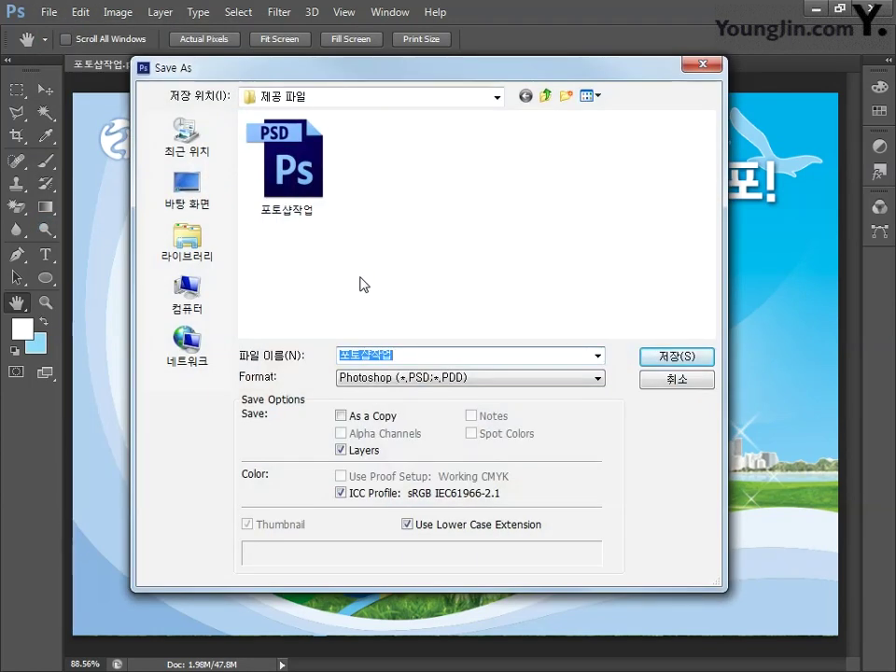
left_click(417, 354)
left_click_drag(416, 354, 284, 360)
type("01")
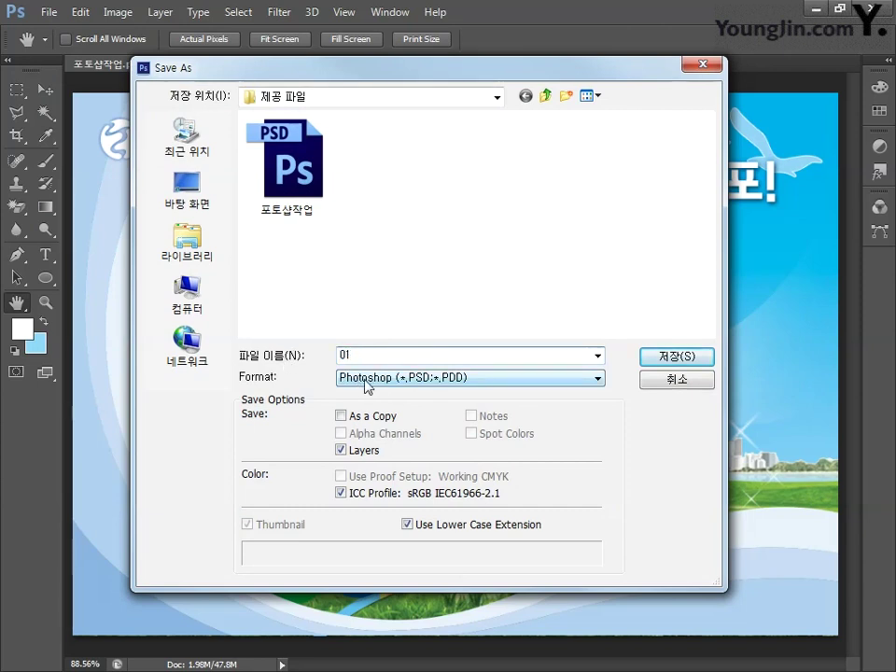
left_click(369, 378)
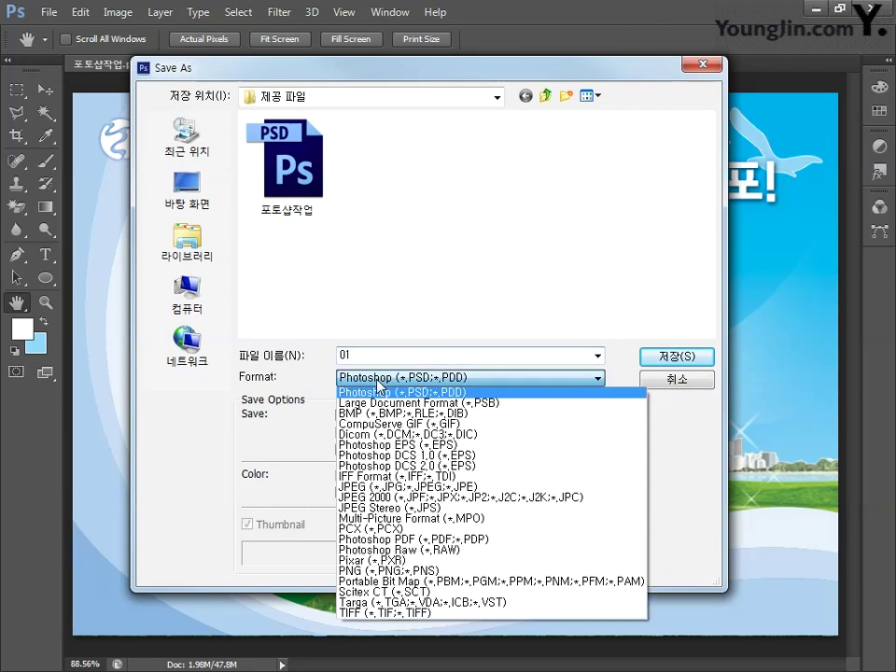
left_click(411, 487)
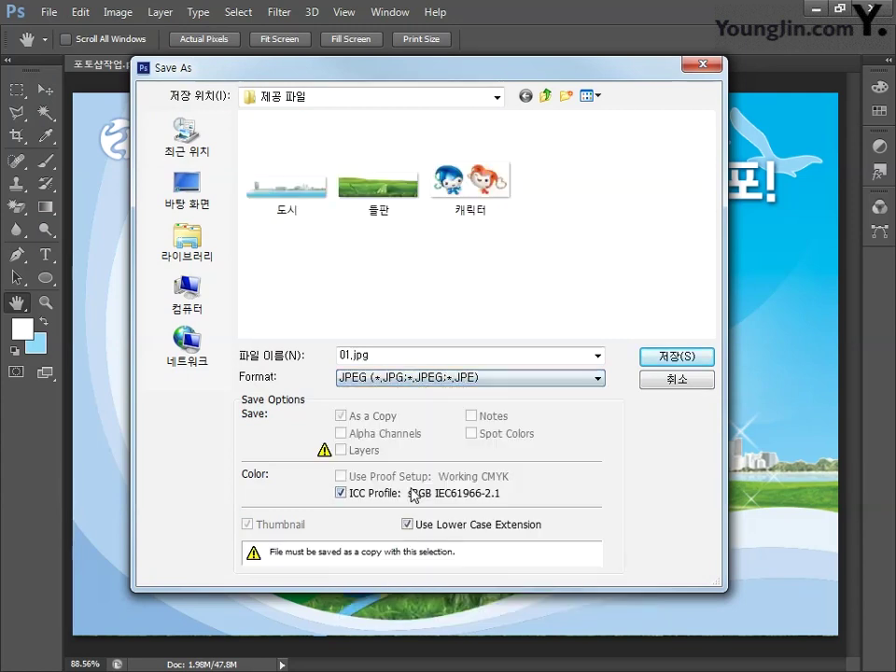
left_click(664, 355)
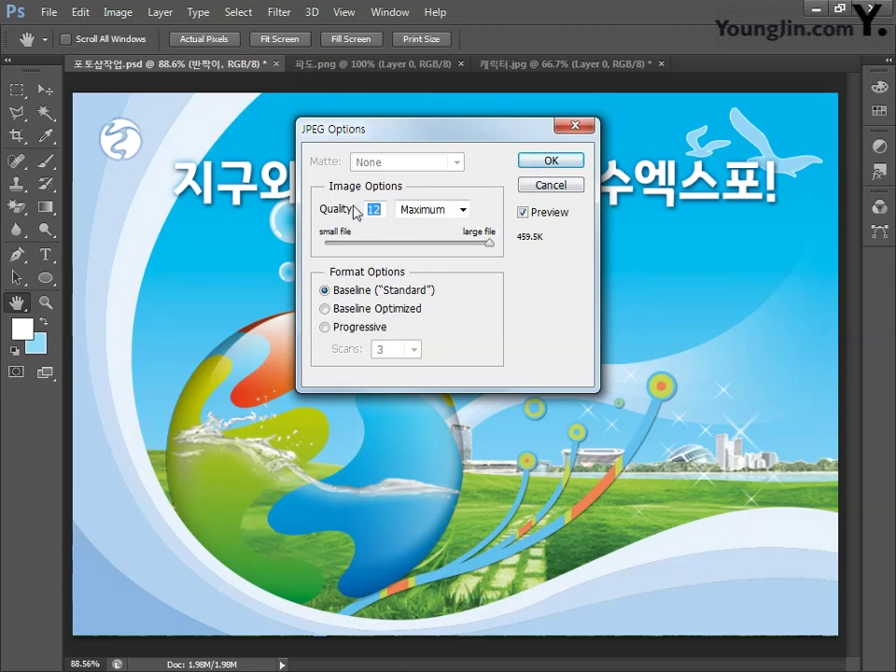
left_click(536, 160)
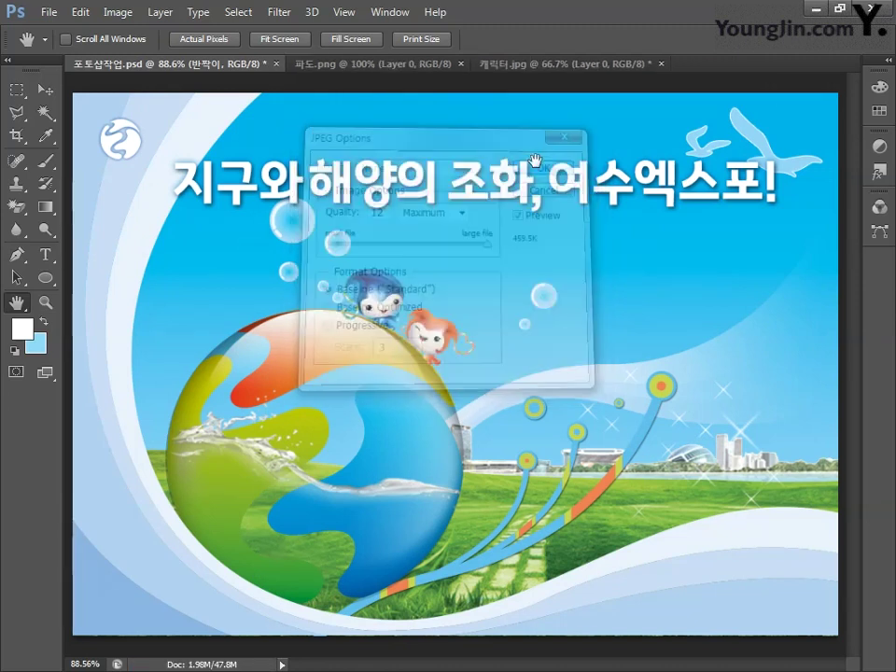